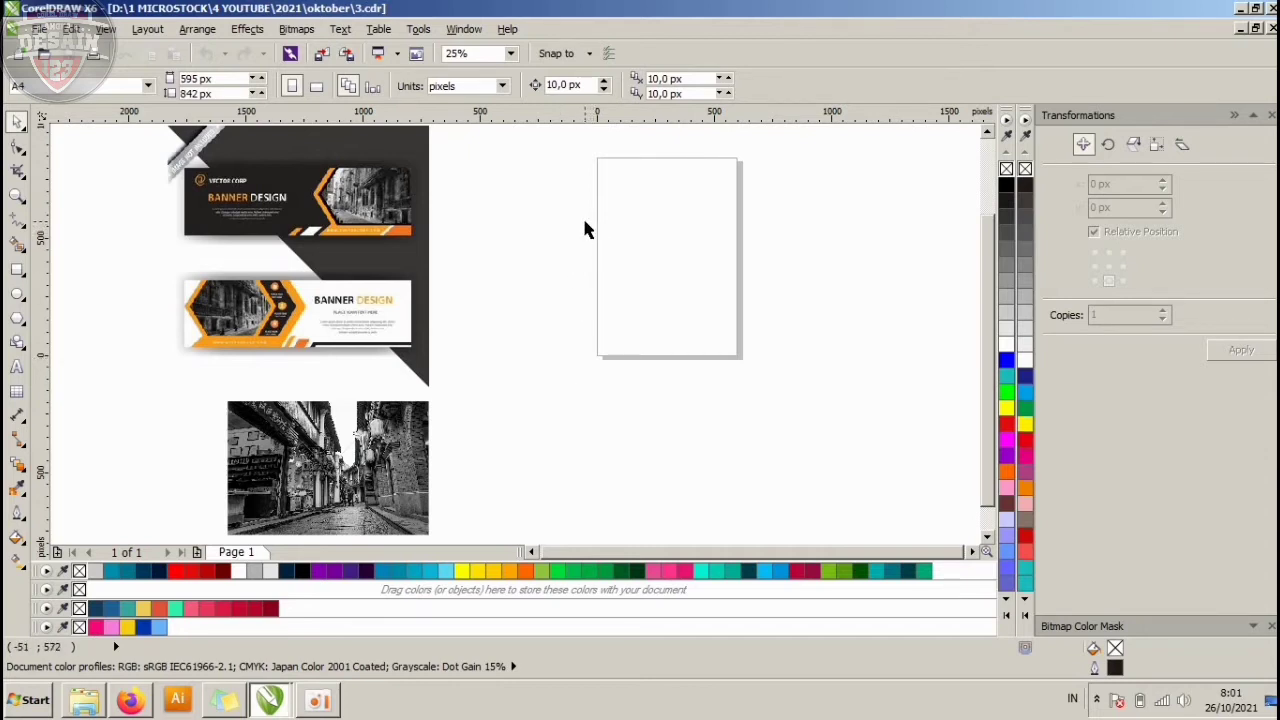
click(392, 224)
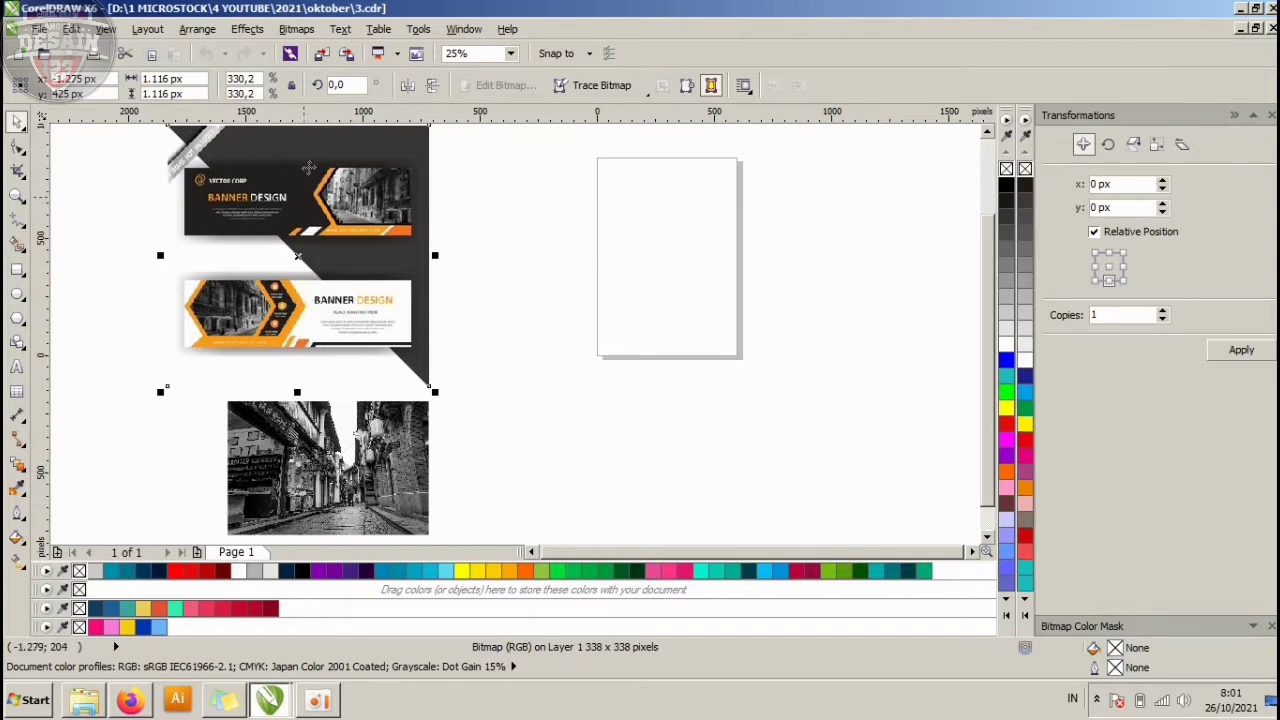
click(508, 249)
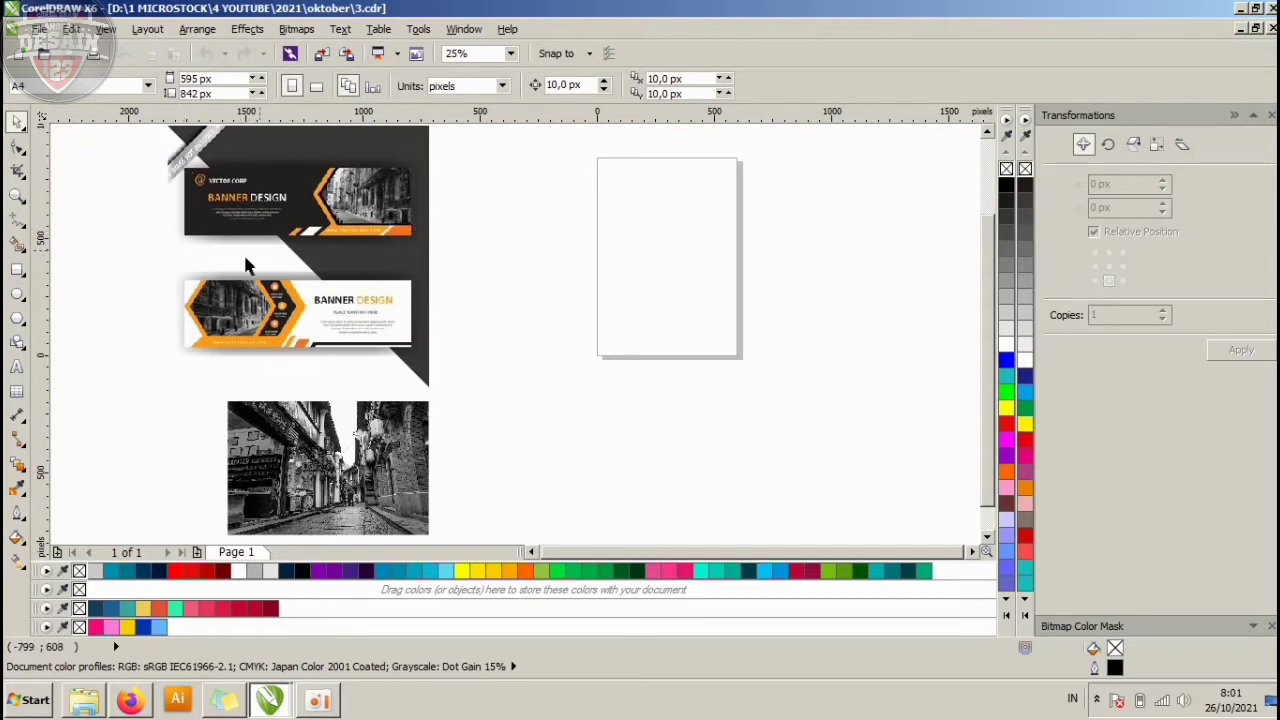
Draw a wide rectangle about 1932 × 828 px overlapping the page, to the right of the reference images.
click(17, 270)
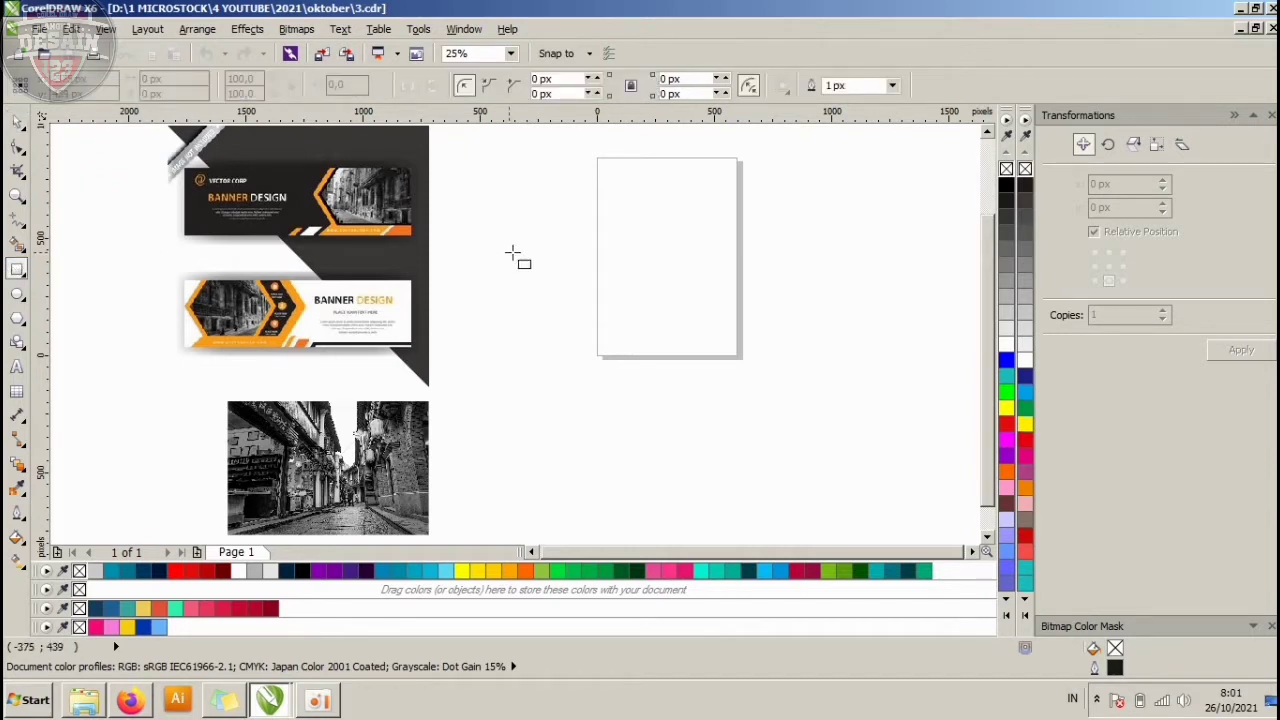
drag(509, 253, 962, 447)
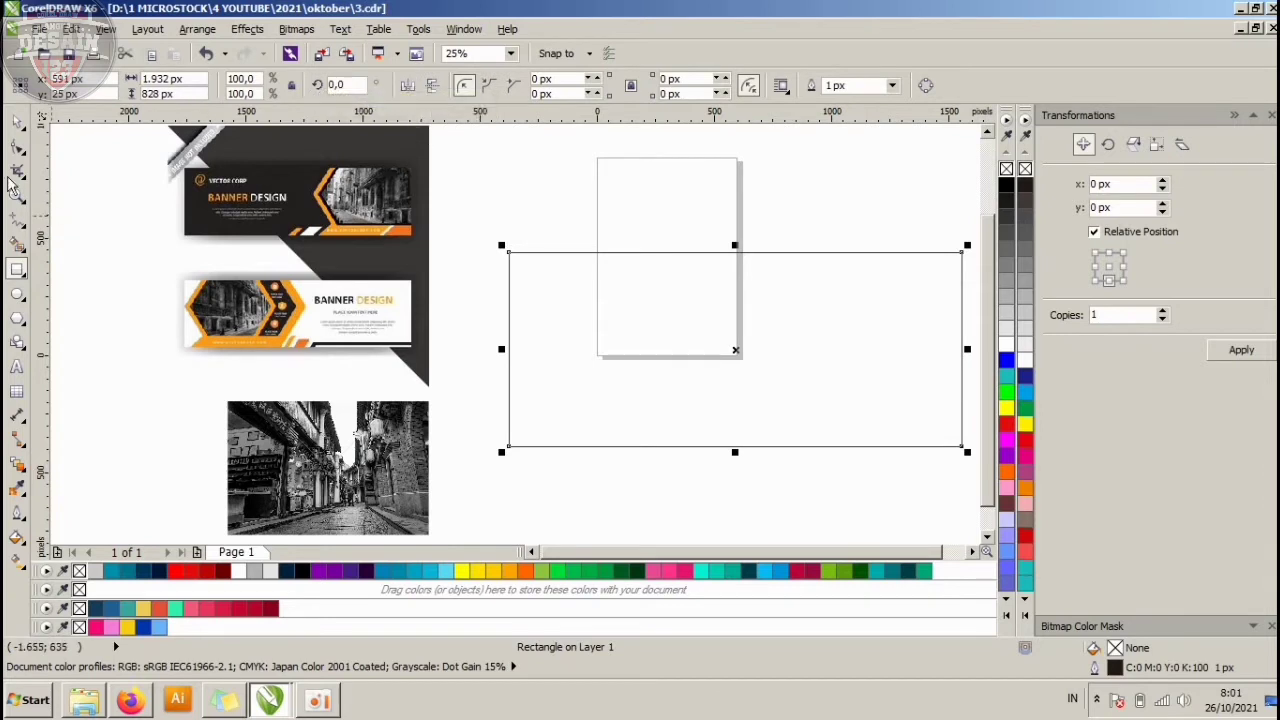
click(17, 121)
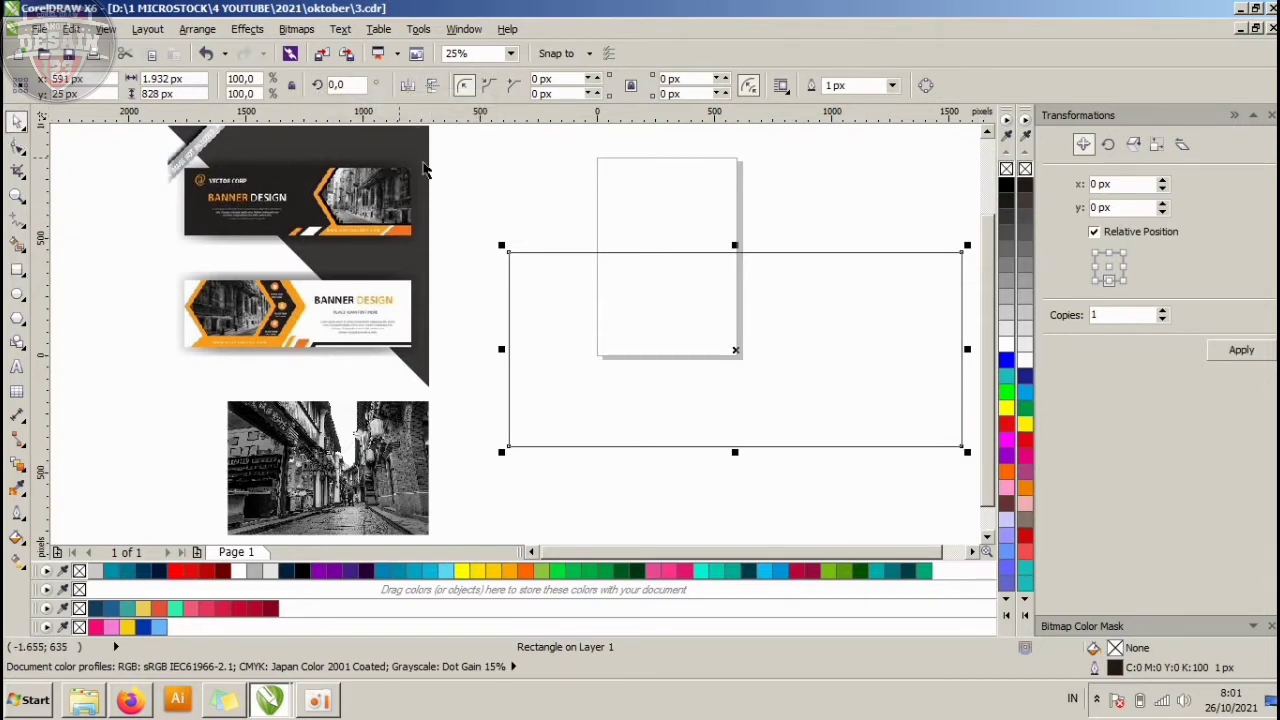
Change the document units from pixels to centimeters.
click(427, 168)
click(548, 135)
click(474, 85)
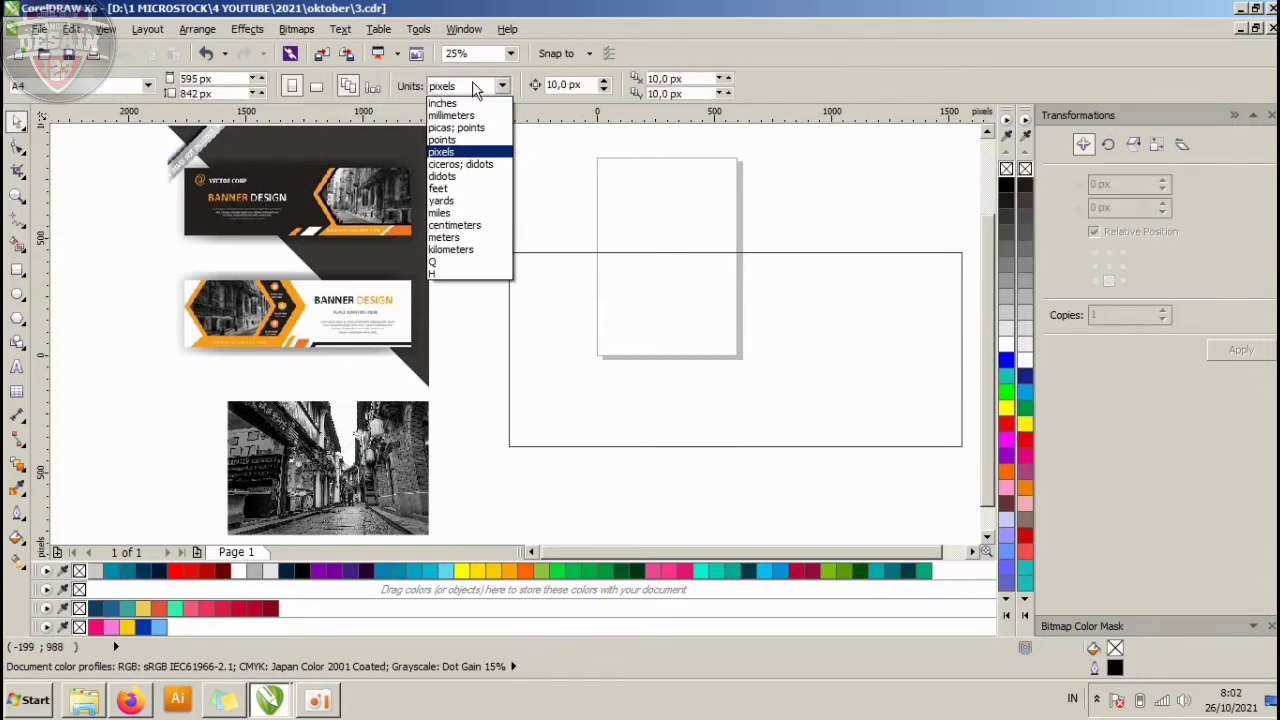
click(455, 225)
Set the rectangle's size to 500 cm wide and 100 cm high.
click(637, 420)
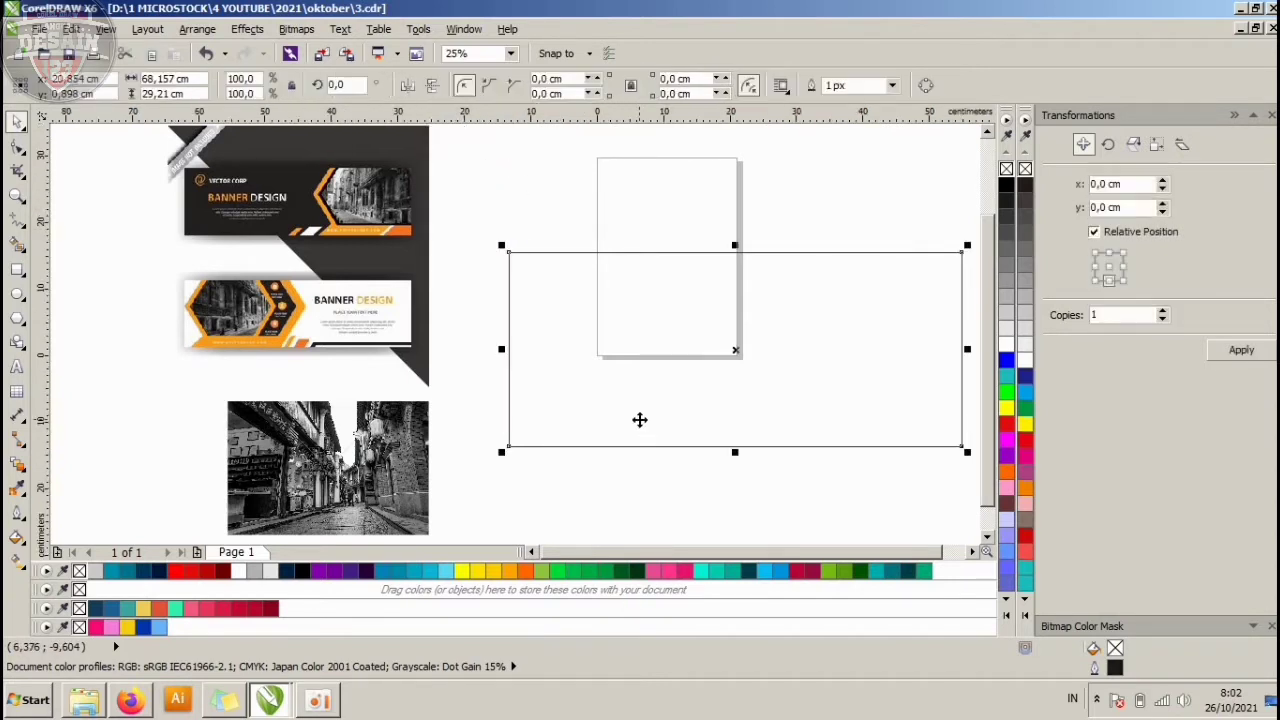
double_click(165, 78)
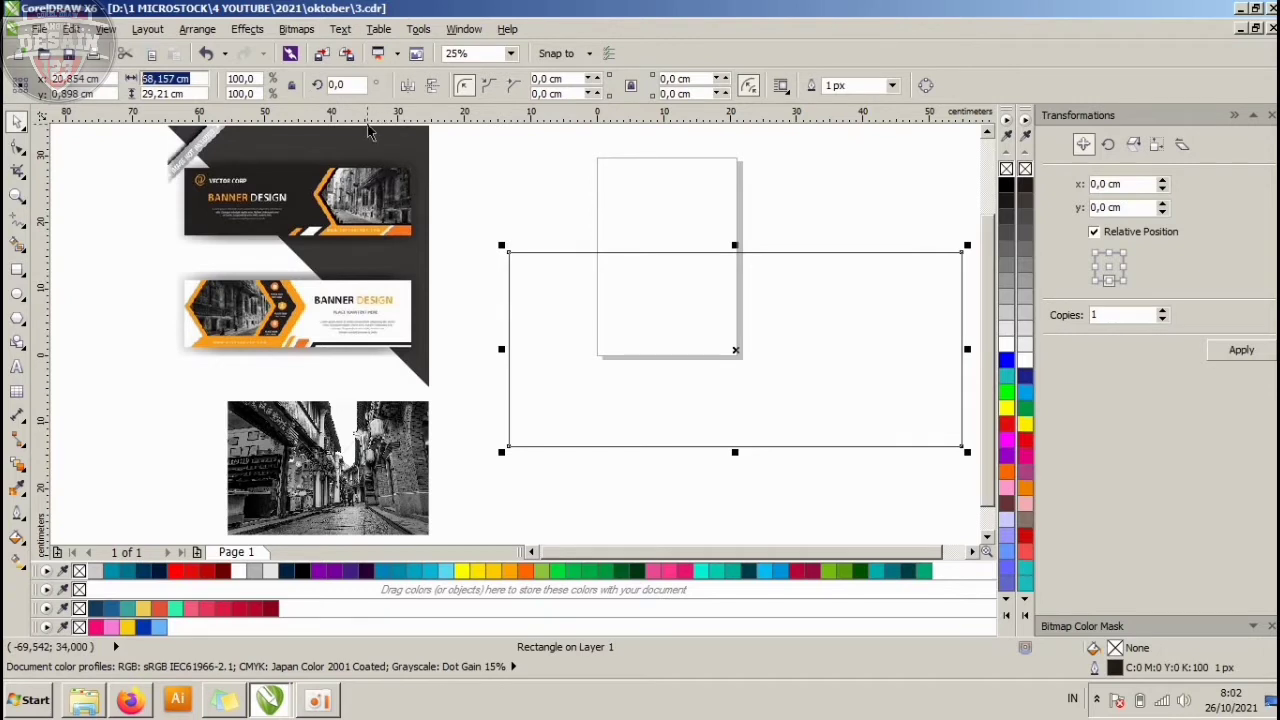
text(5)
key(Tab)
text(100)
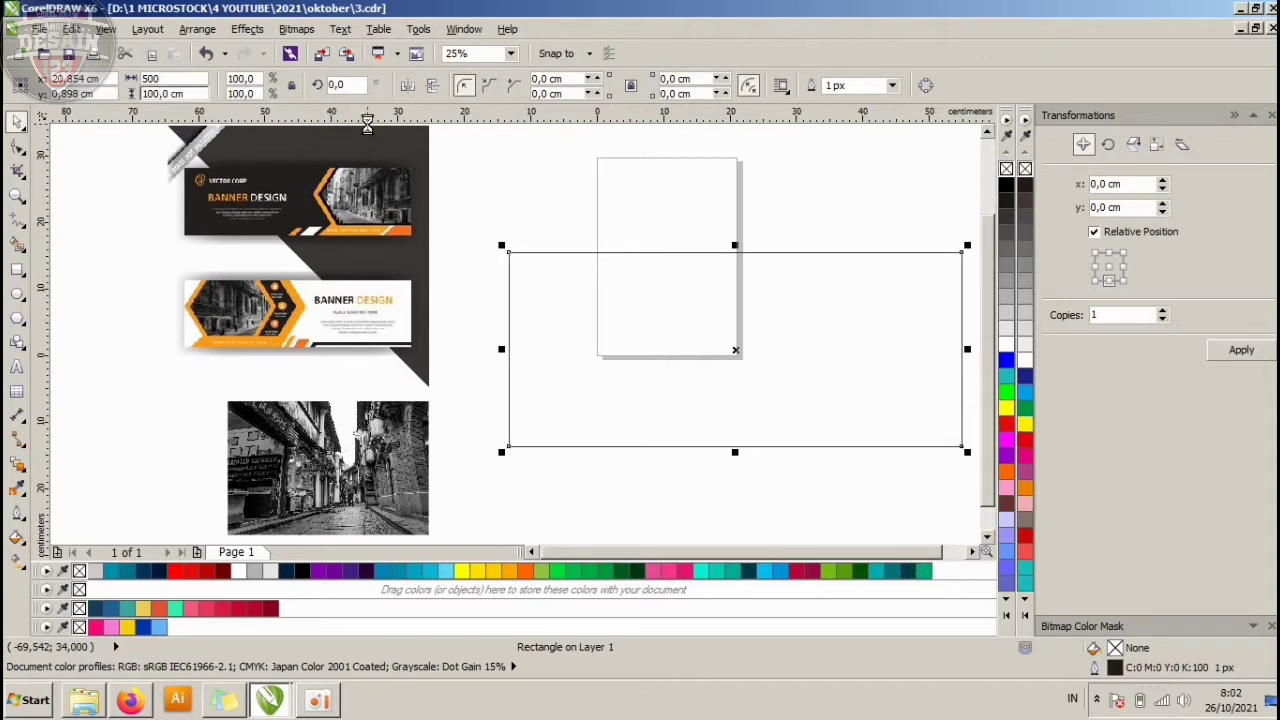
key(Return)
scroll(665, 238, down, 5)
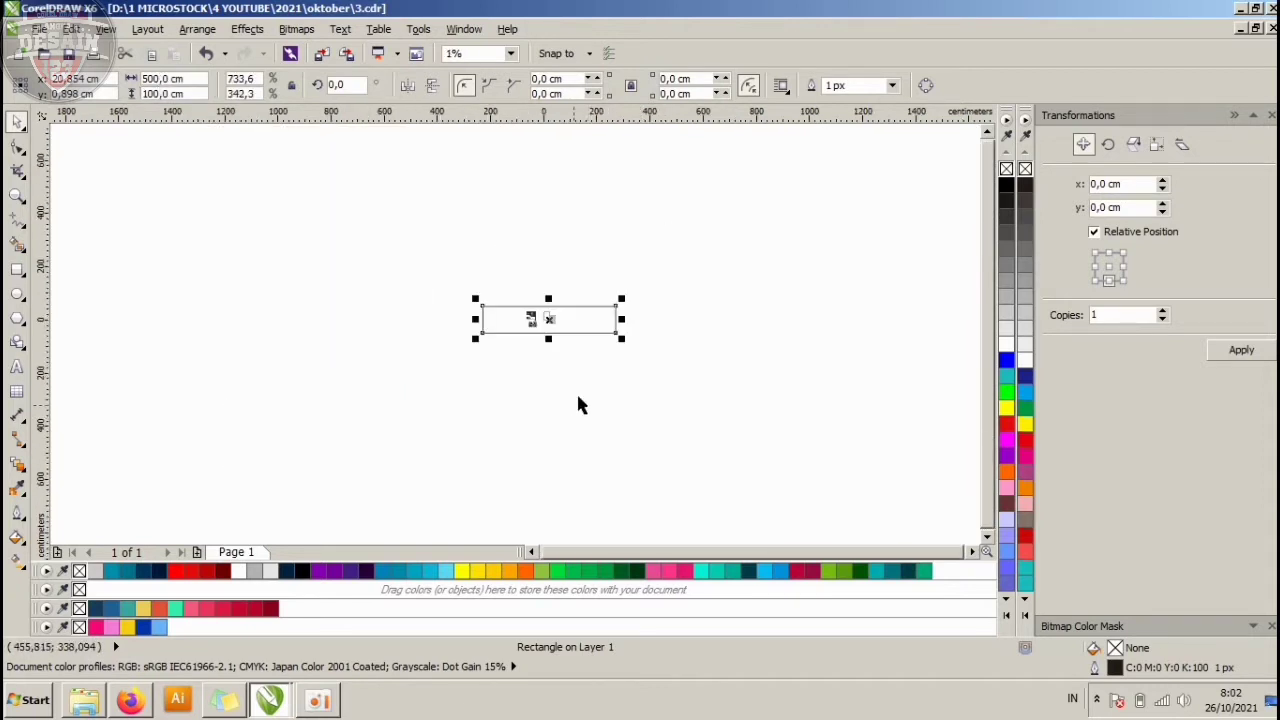
scroll(576, 391, up, 2)
Enlarge both reference images together to about 121 × 189 cm and move them to the left end of the rectangle.
click(405, 213)
drag(405, 213, 405, 212)
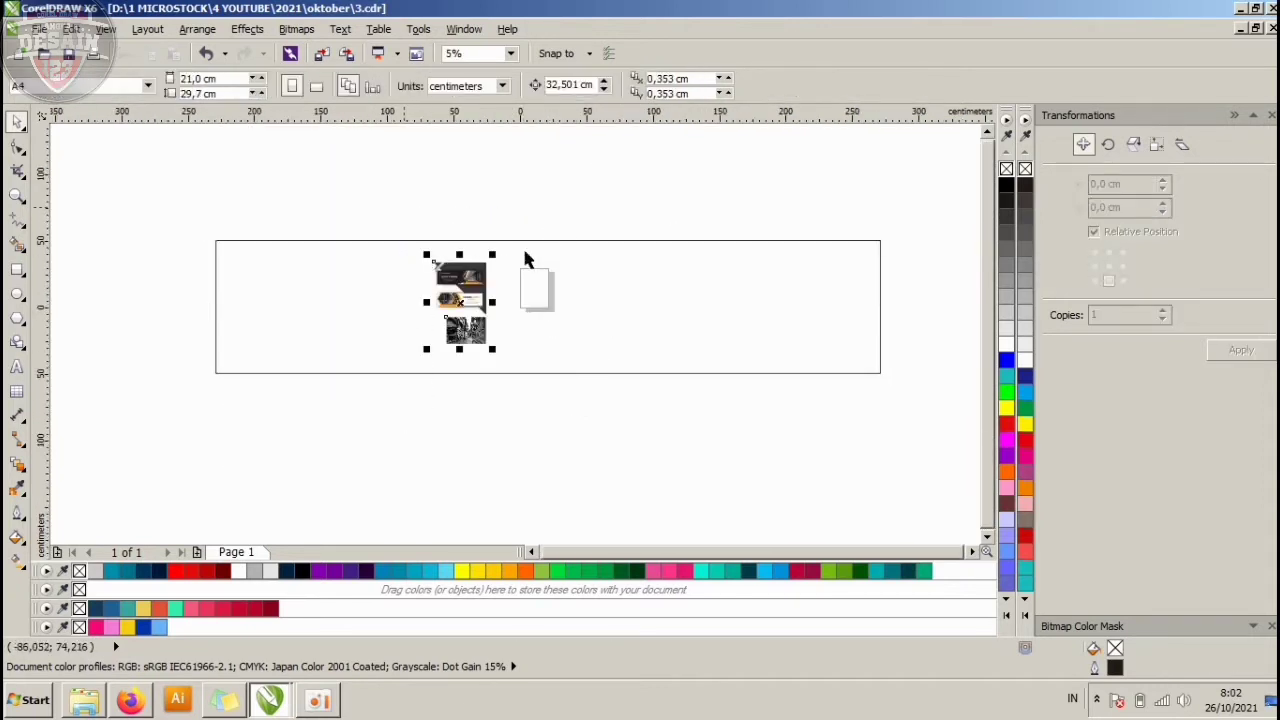
drag(490, 254, 706, 101)
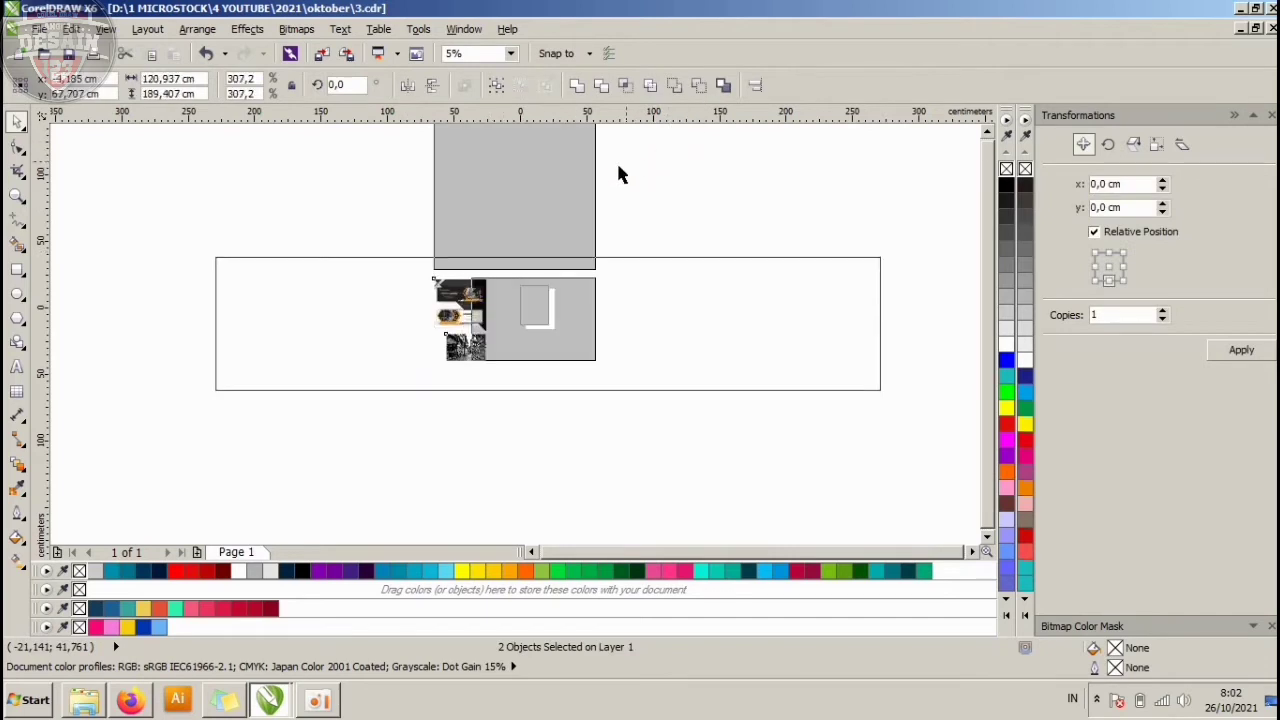
drag(455, 267, 162, 265)
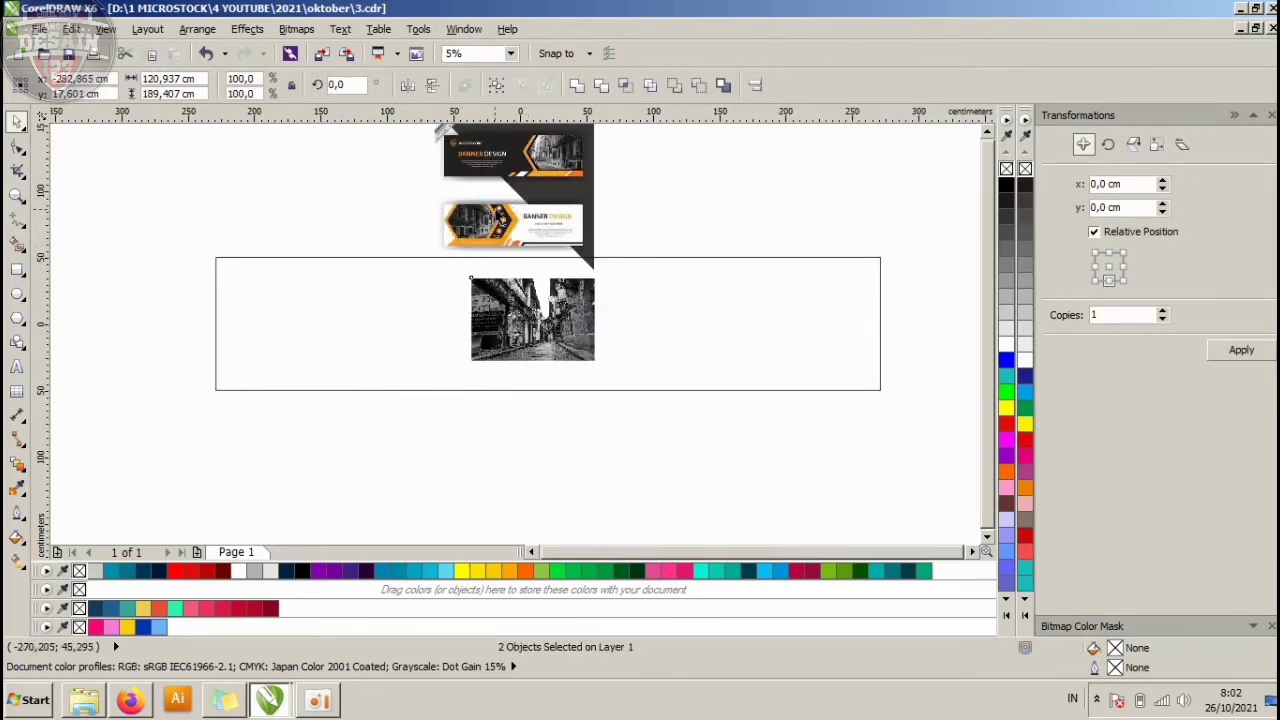
Set the large rectangle's width to 300 cm.
click(328, 314)
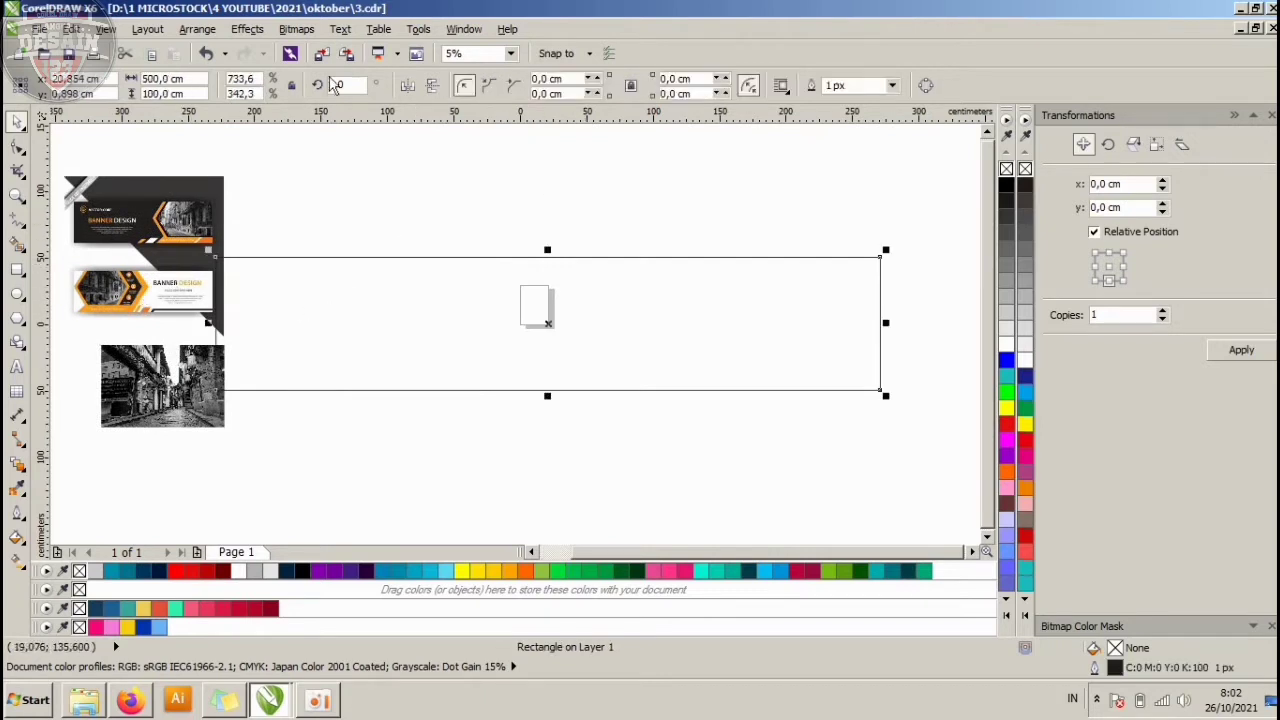
drag(185, 79, 130, 80)
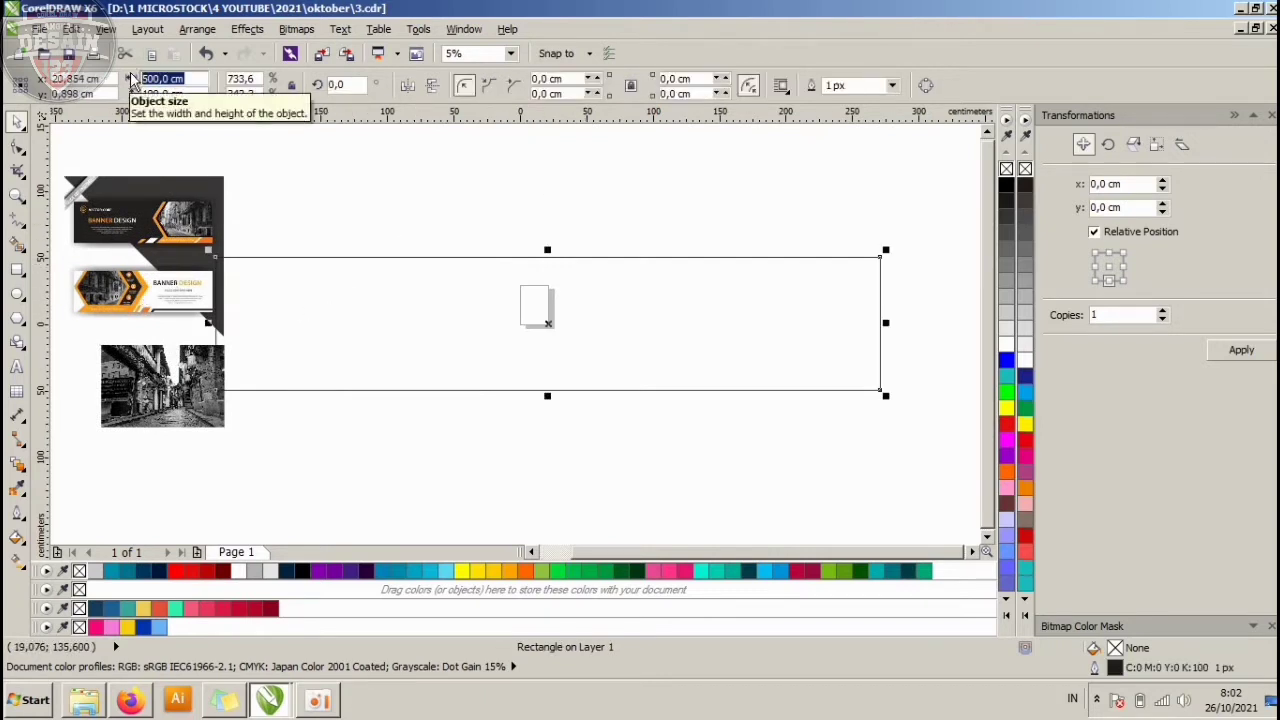
text(300)
key(Return)
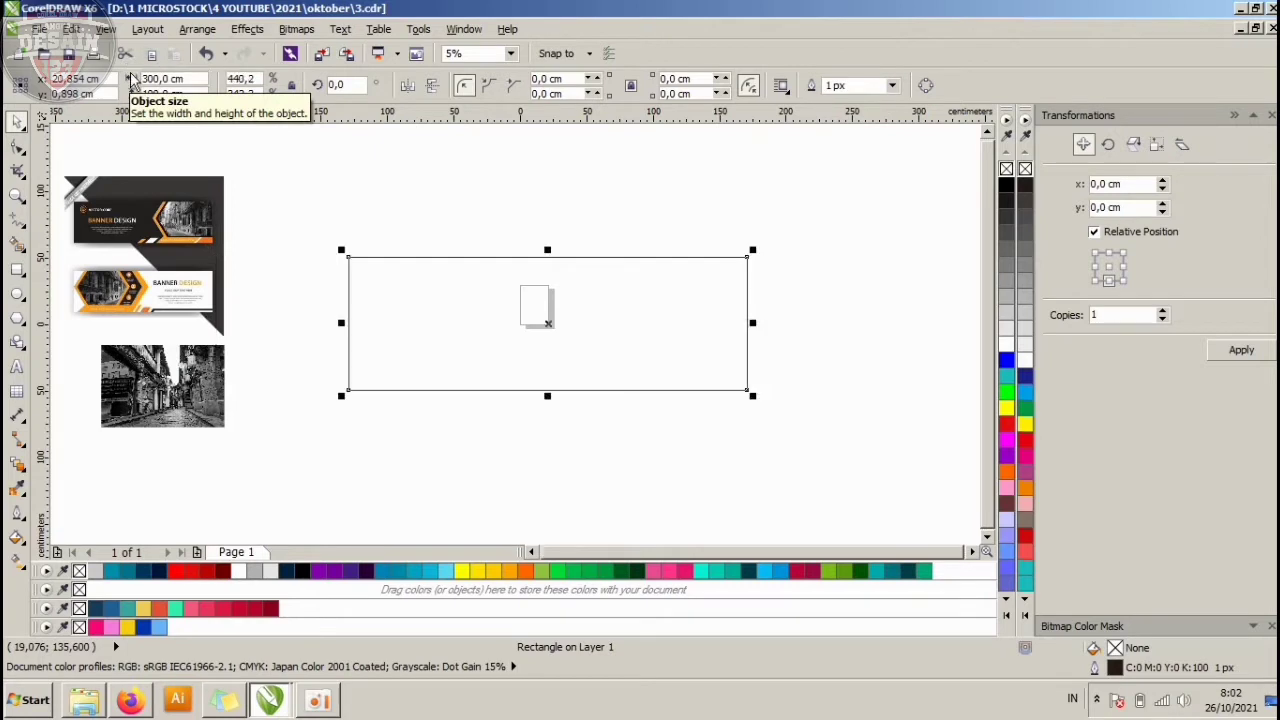
Move the banner reference image closer to the rectangle and raise the rectangle so the two sit side by side.
click(145, 256)
drag(145, 256, 380, 190)
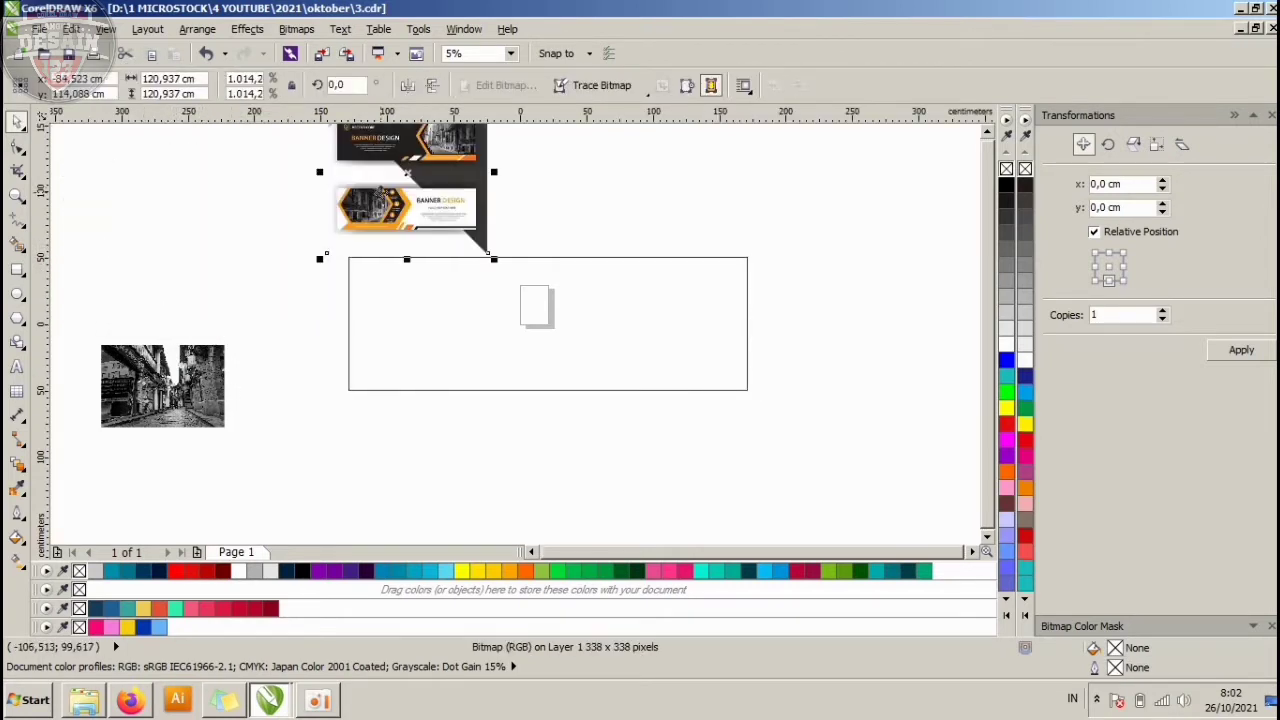
key(ctrl+z)
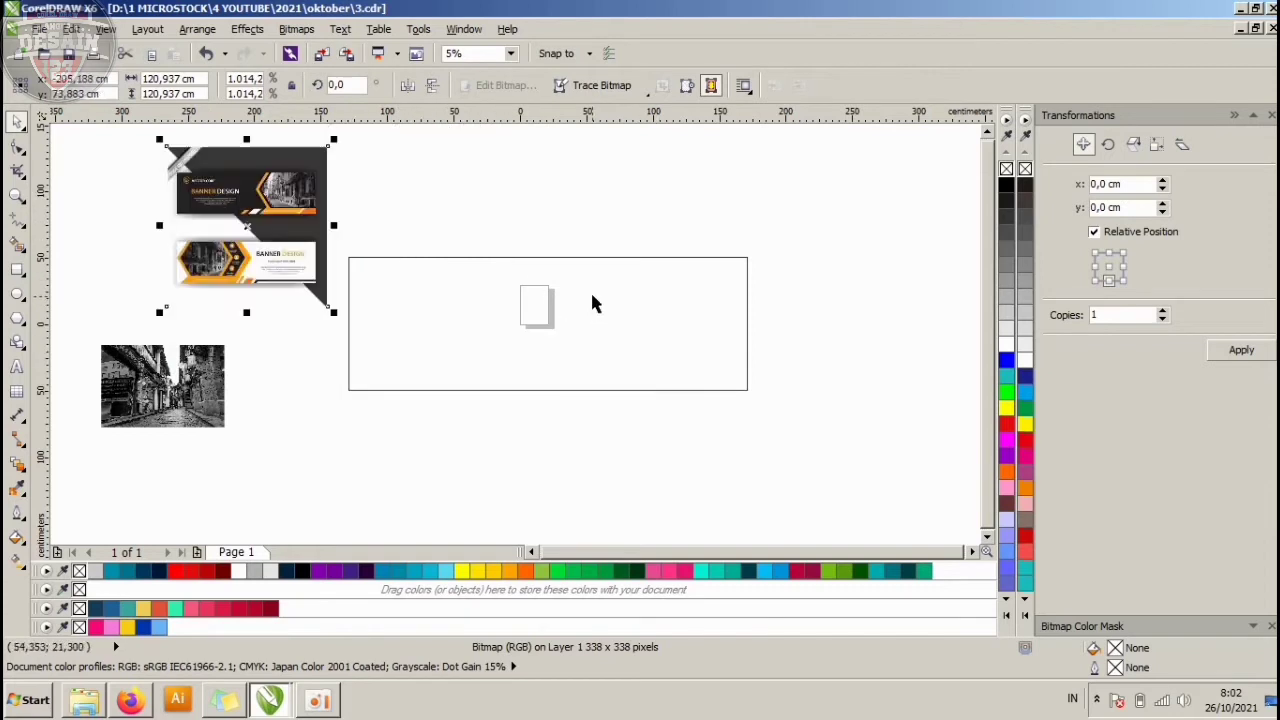
scroll(385, 210, up, 1)
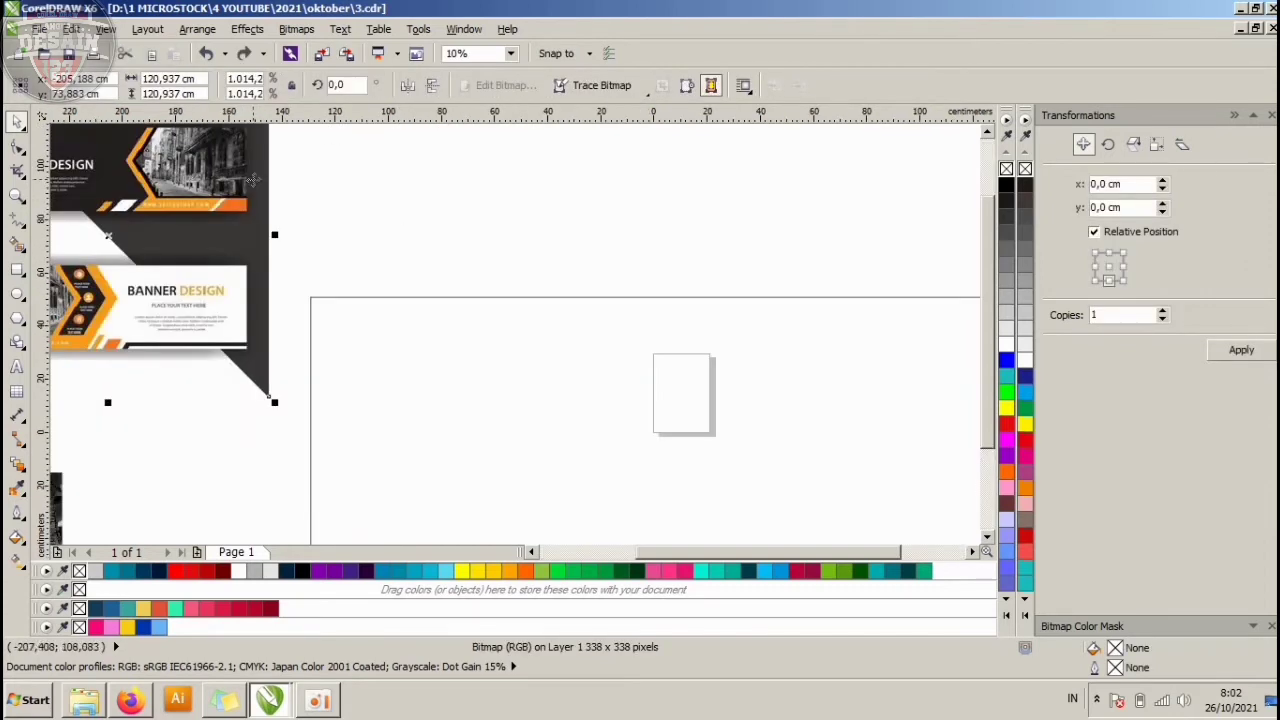
scroll(390, 217, down, 1)
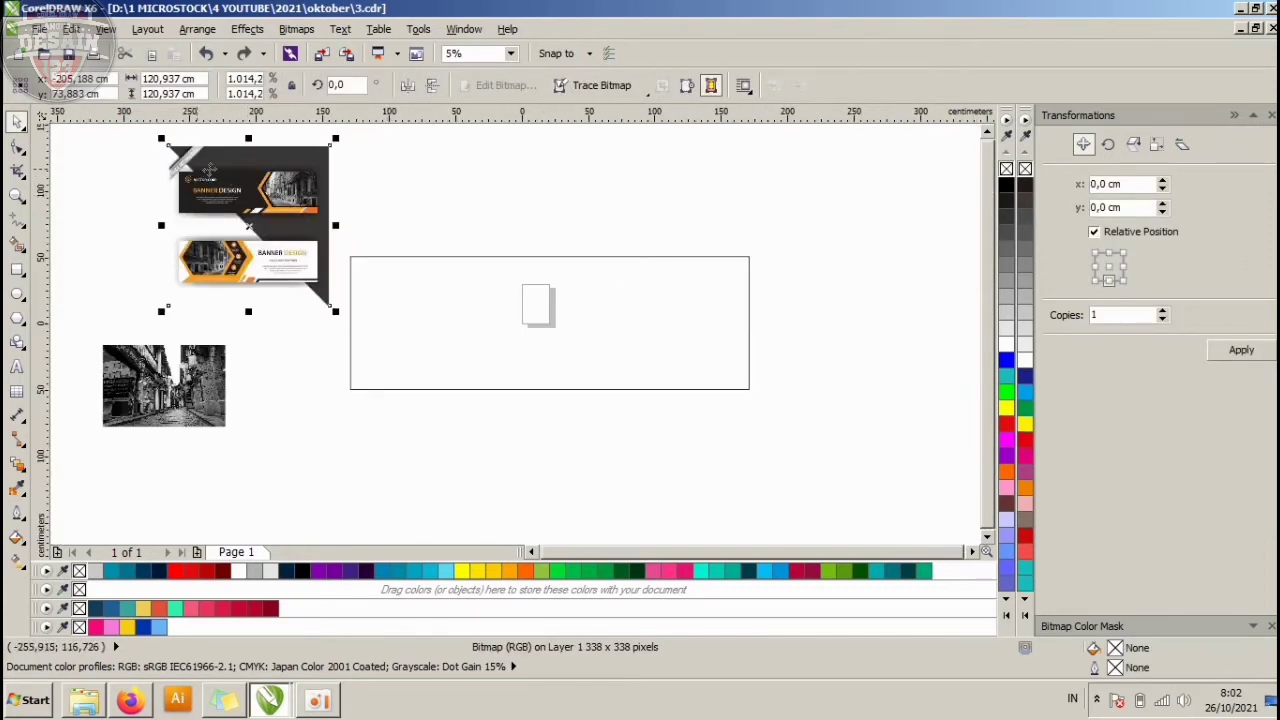
drag(445, 304, 449, 200)
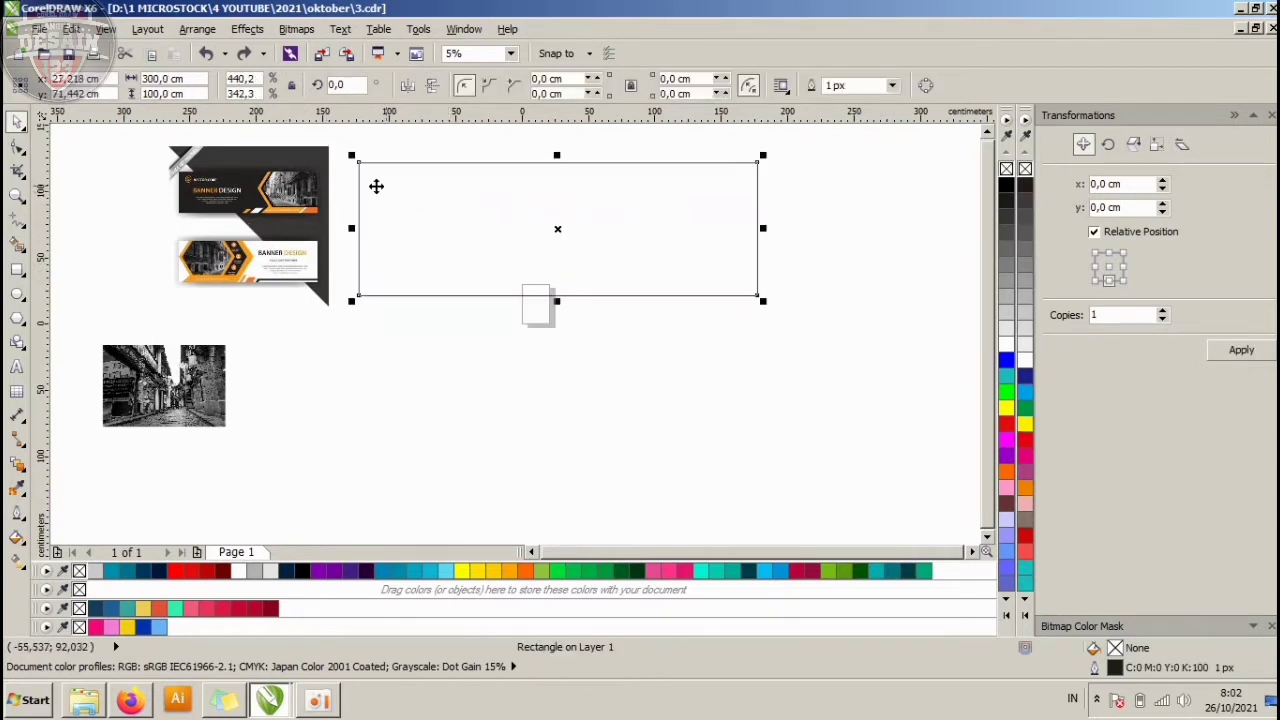
Fill the 300 × 100 cm rectangle with black and remove its outline.
click(1006, 186)
right_click(1006, 168)
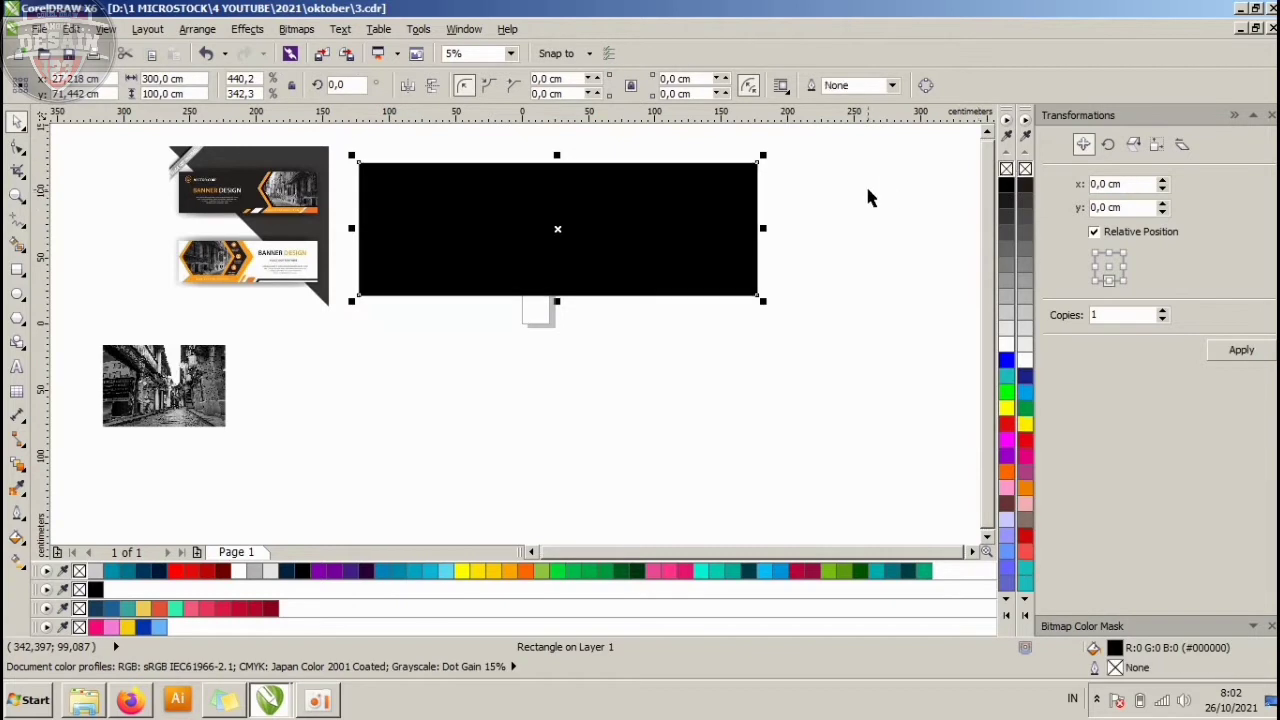
click(866, 184)
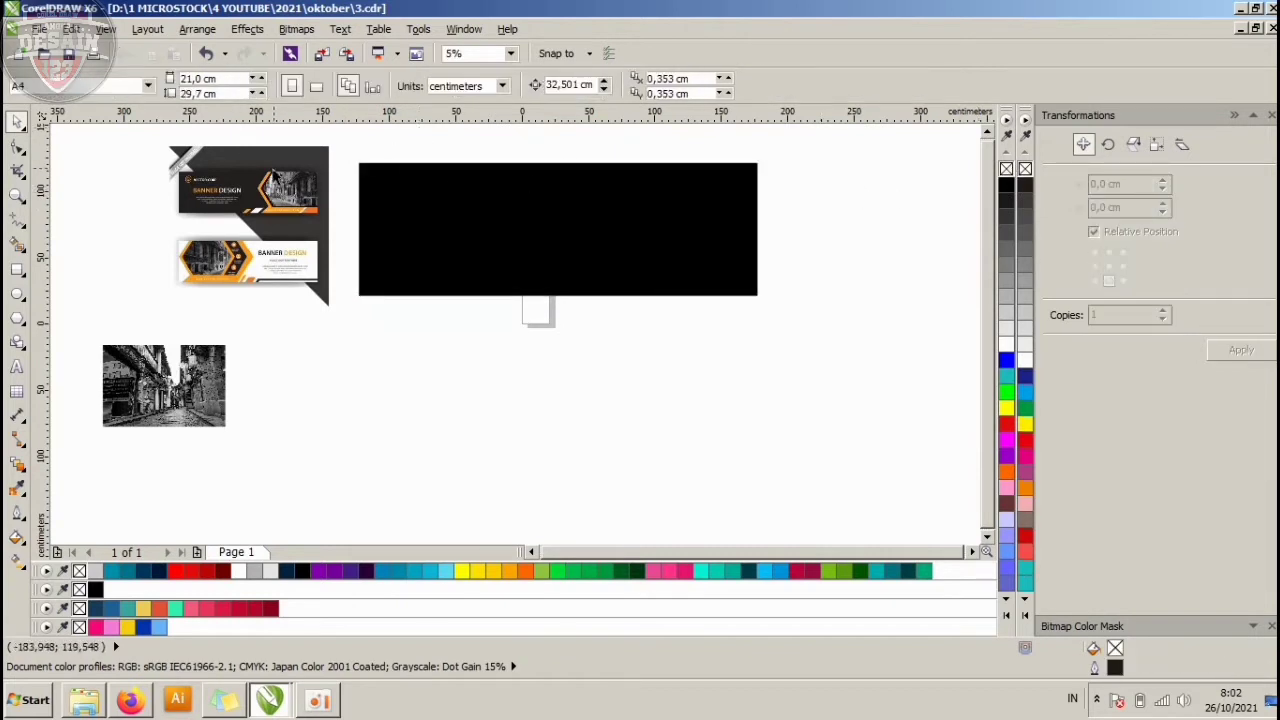
Draw a strip about 140 × 13 cm in the black rectangle's lower-right corner, filled with orange #FFA600 and without outline.
scroll(278, 218, up, 4)
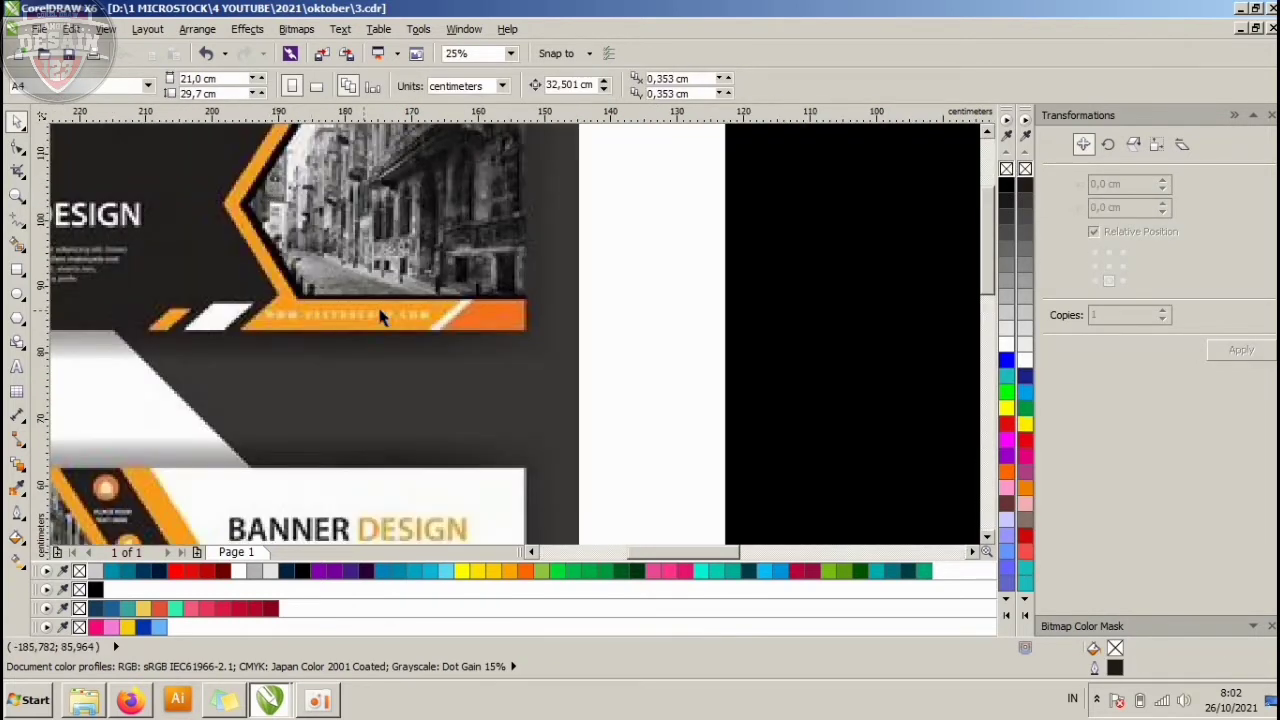
scroll(260, 317, down, 2)
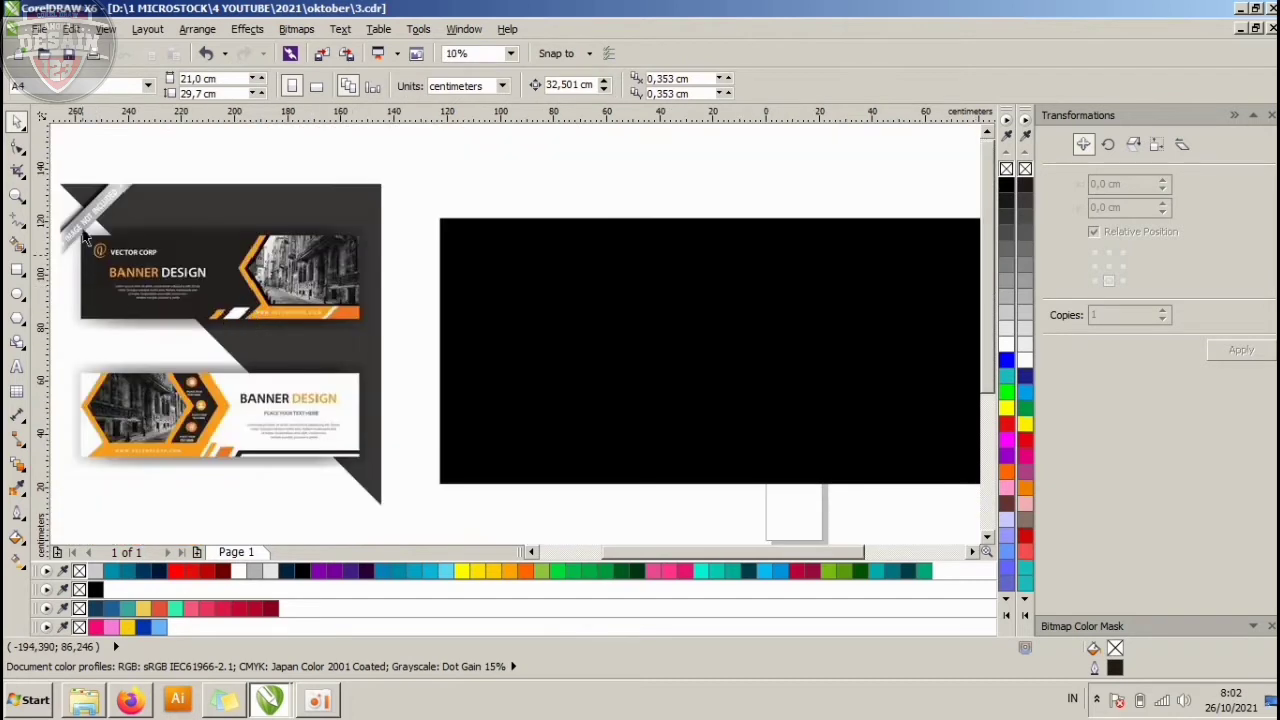
click(16, 272)
scroll(256, 268, down, 2)
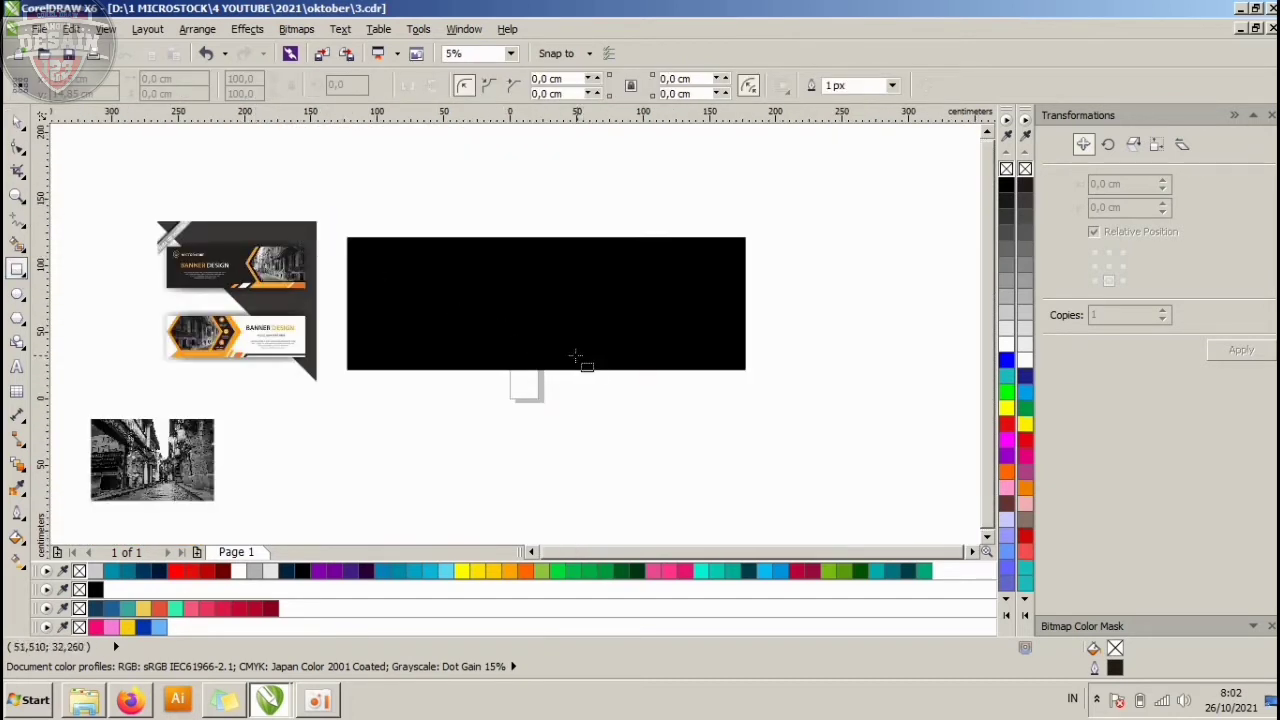
drag(558, 353, 746, 369)
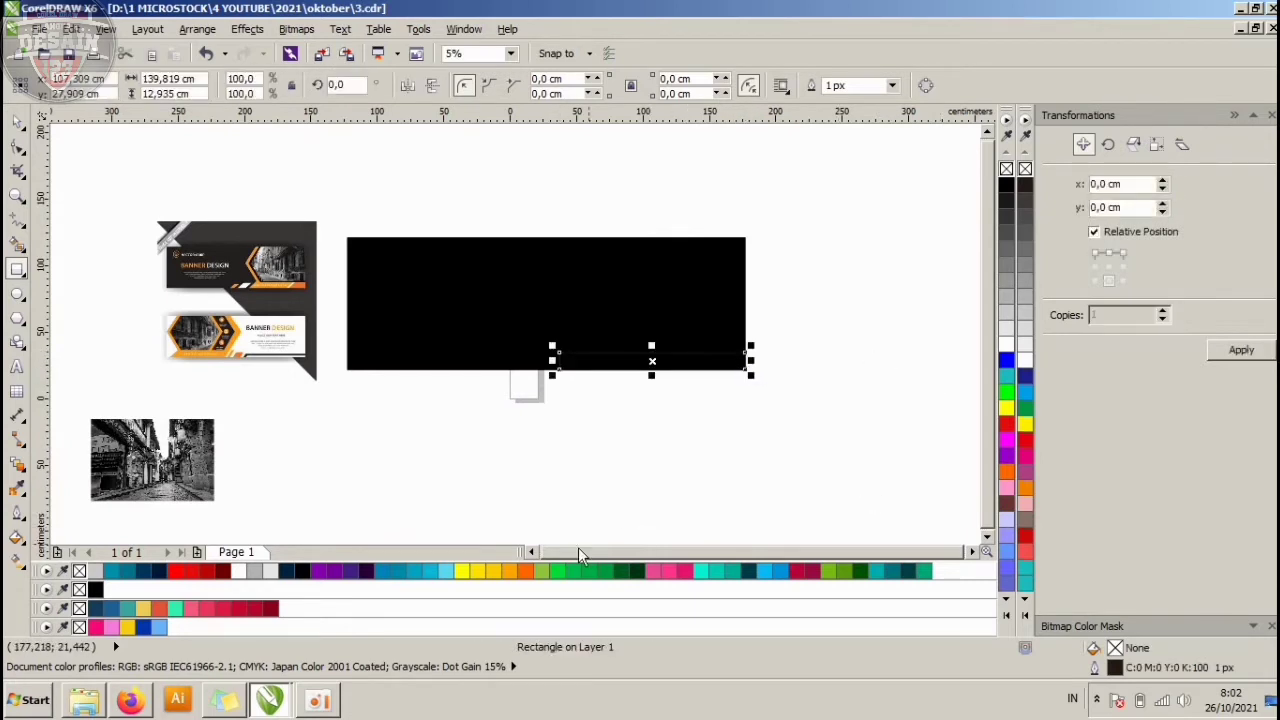
click(510, 571)
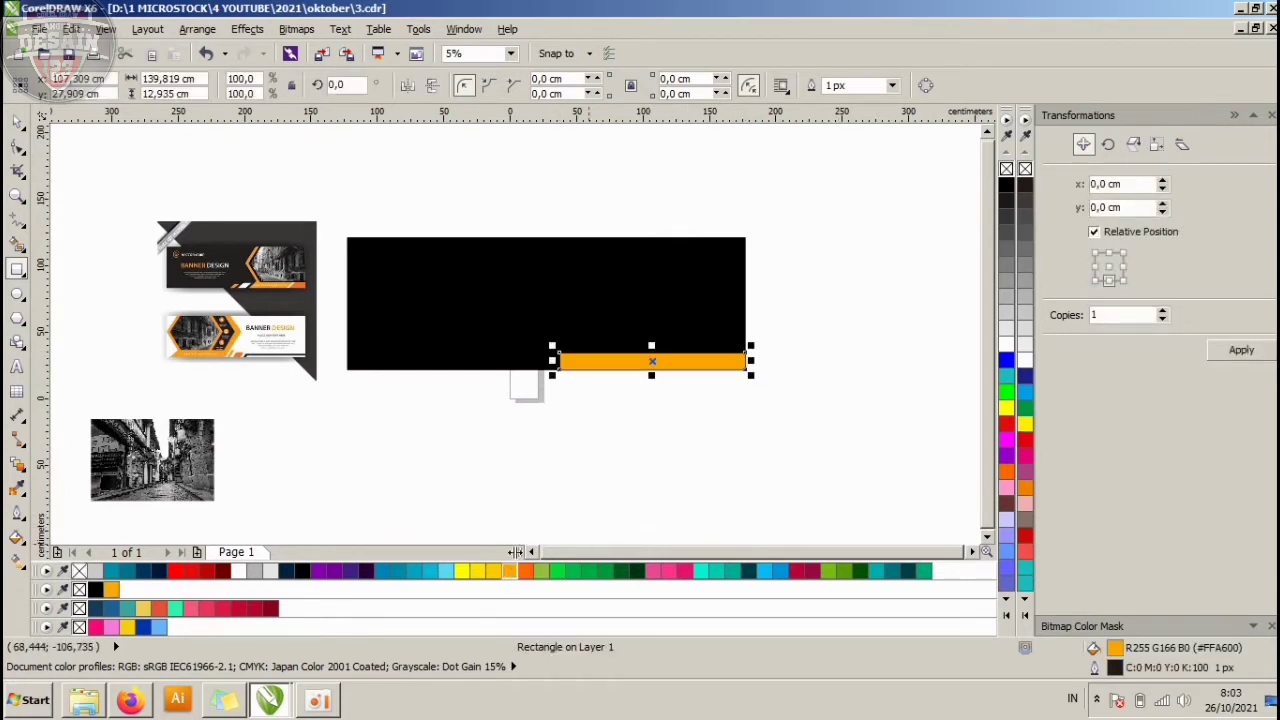
right_click(1006, 168)
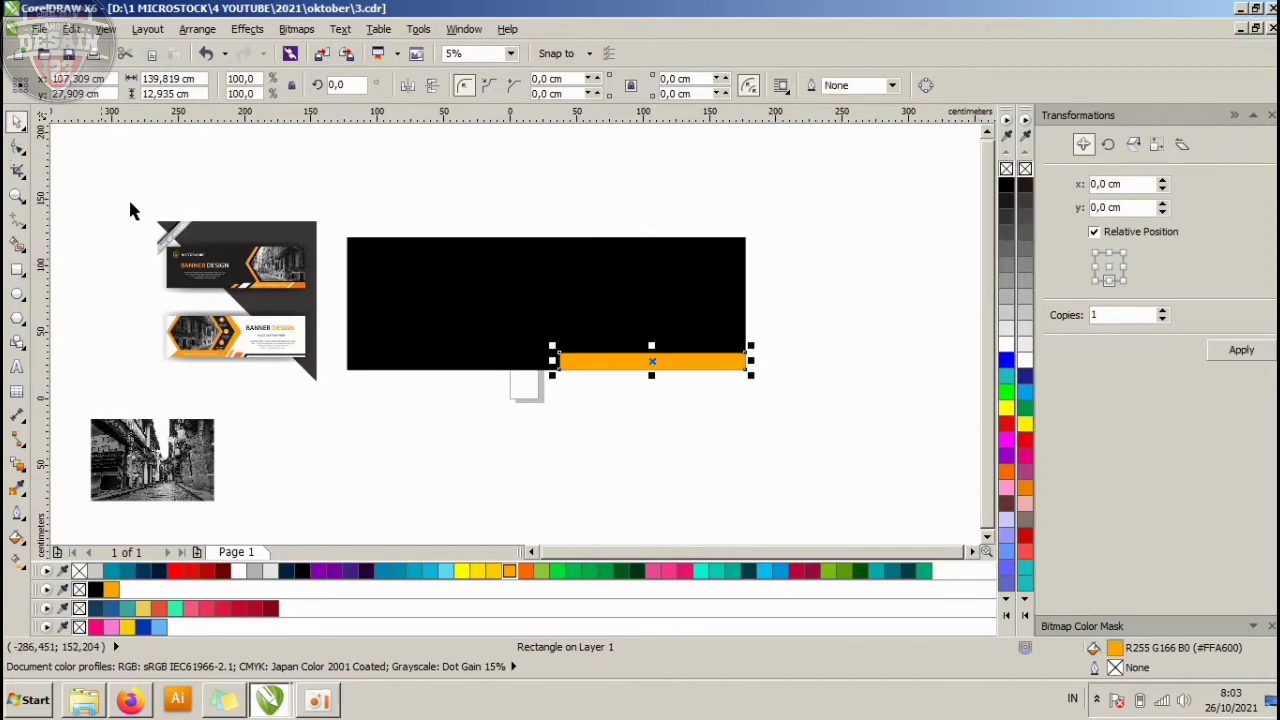
Convert the orange strip to curves for node editing with the Shape tool.
scroll(271, 286, up, 2)
click(16, 146)
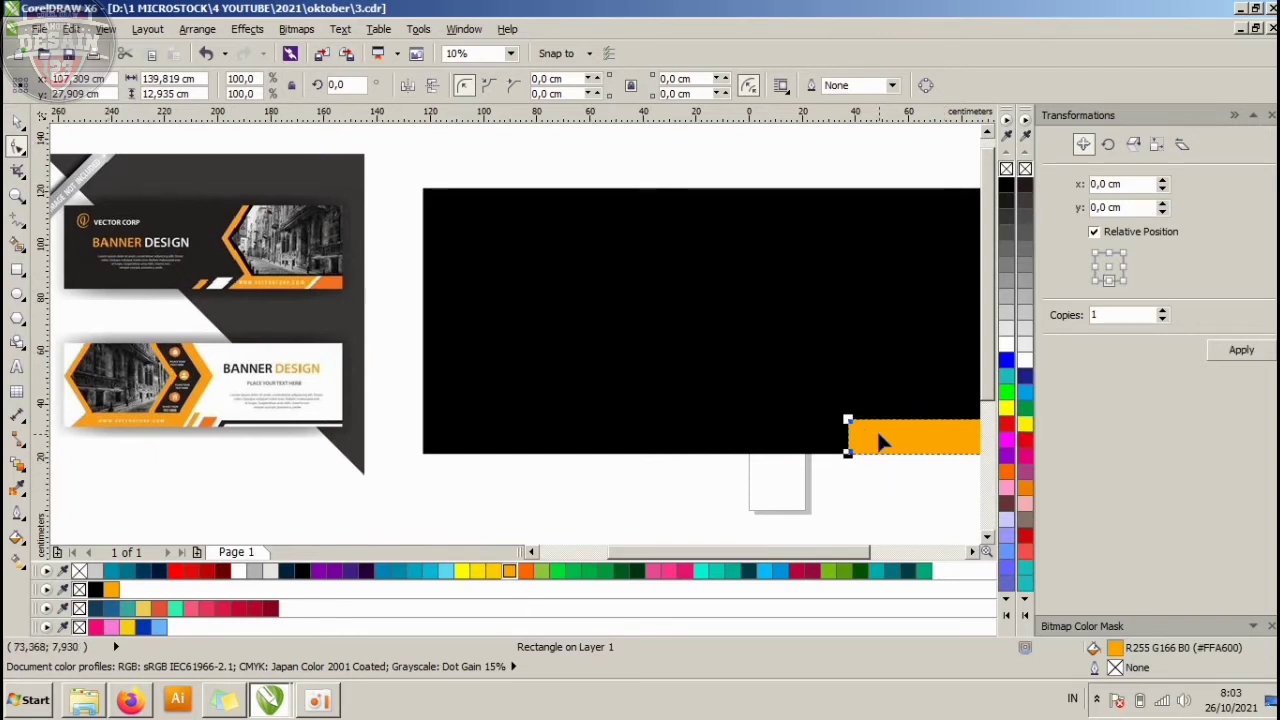
click(971, 552)
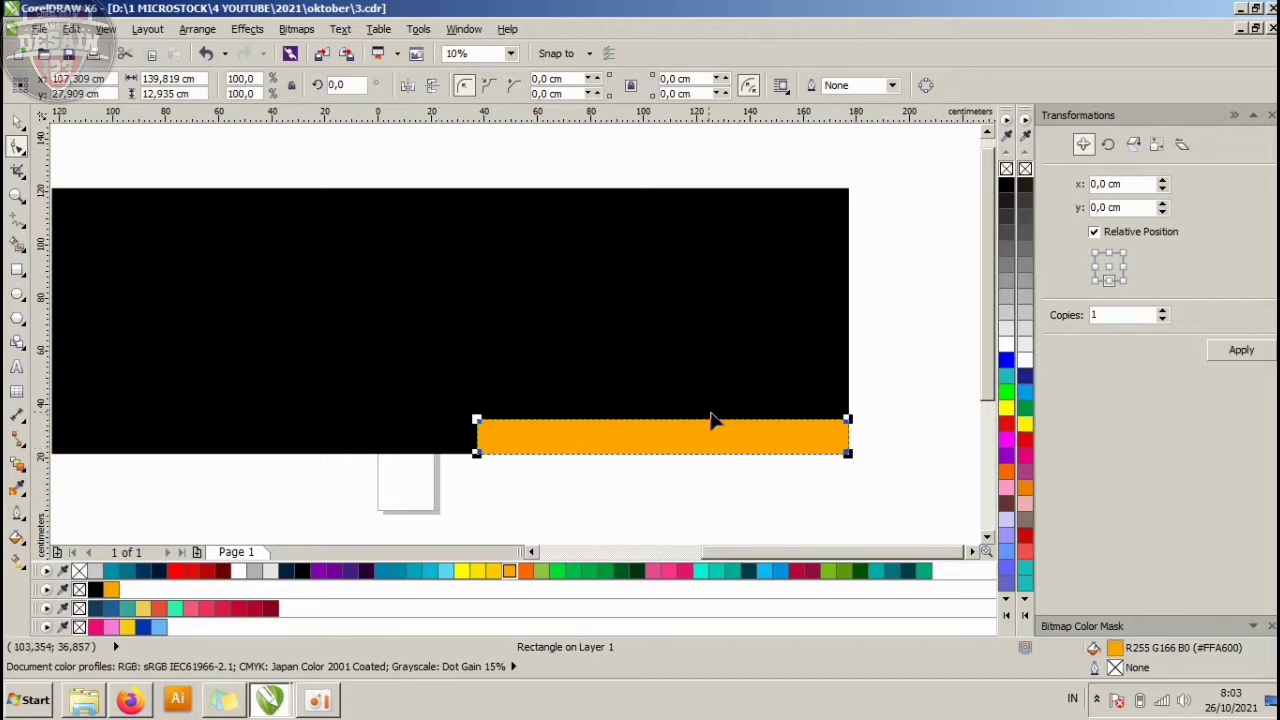
click(623, 420)
key(ctrl+q)
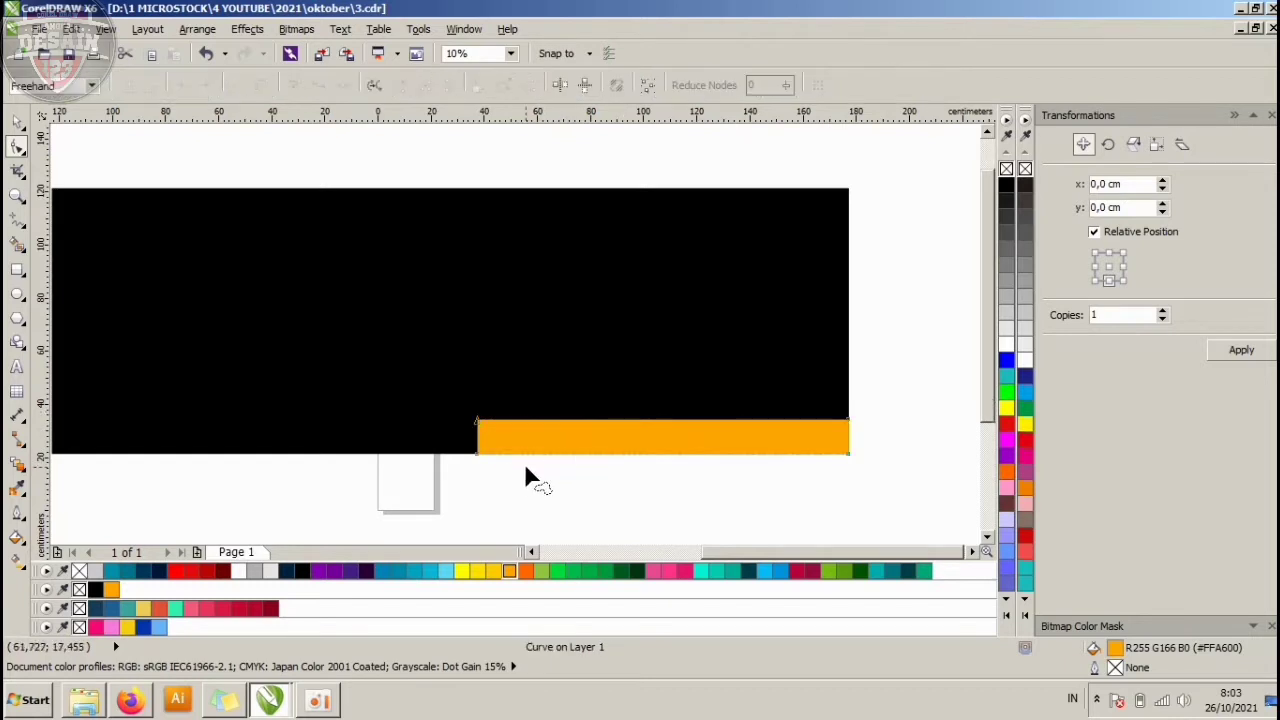
Slant the orange strip's left end by moving its upper-left node about 7 cm to the right.
scroll(503, 457, up, 2)
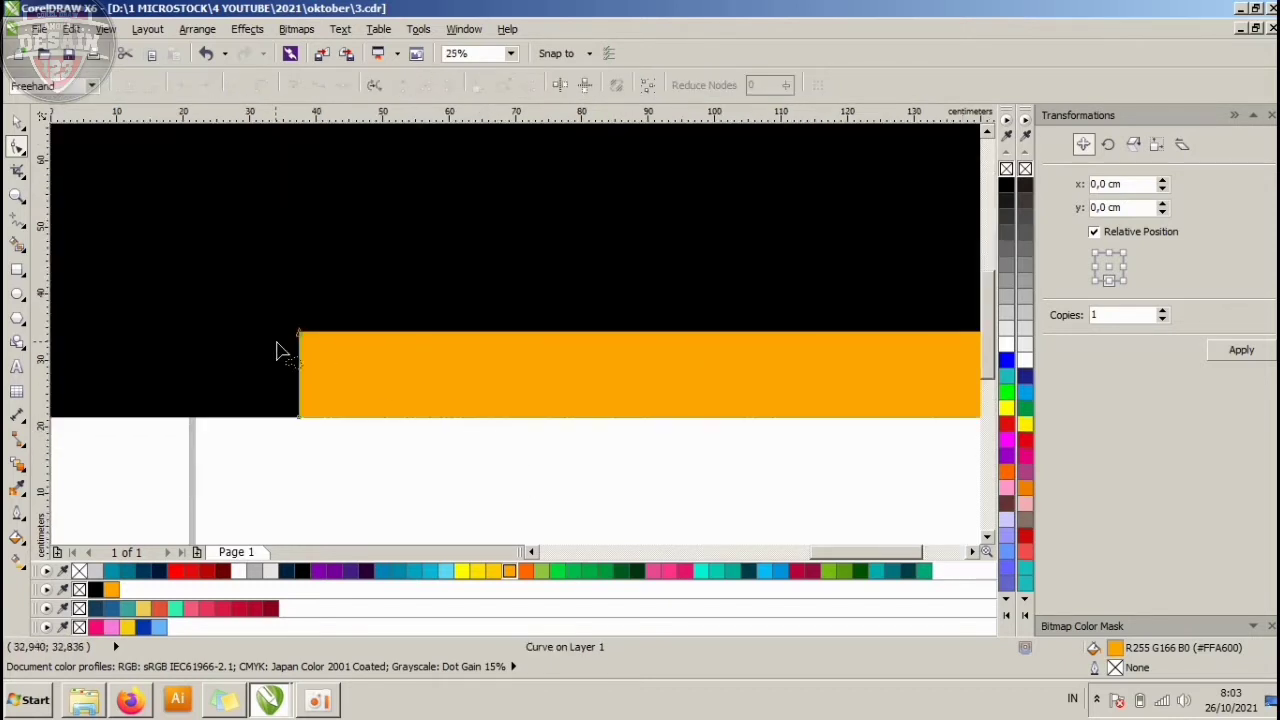
click(333, 353)
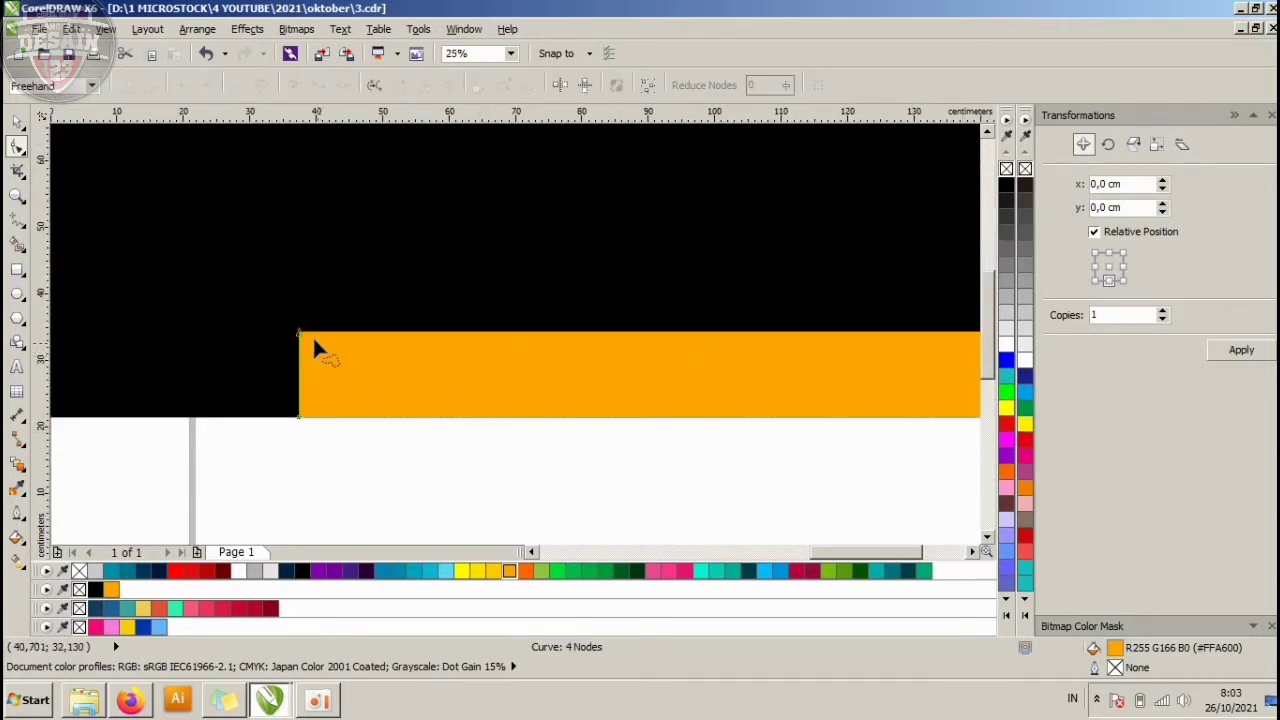
drag(299, 331, 344, 332)
scroll(566, 337, down, 2)
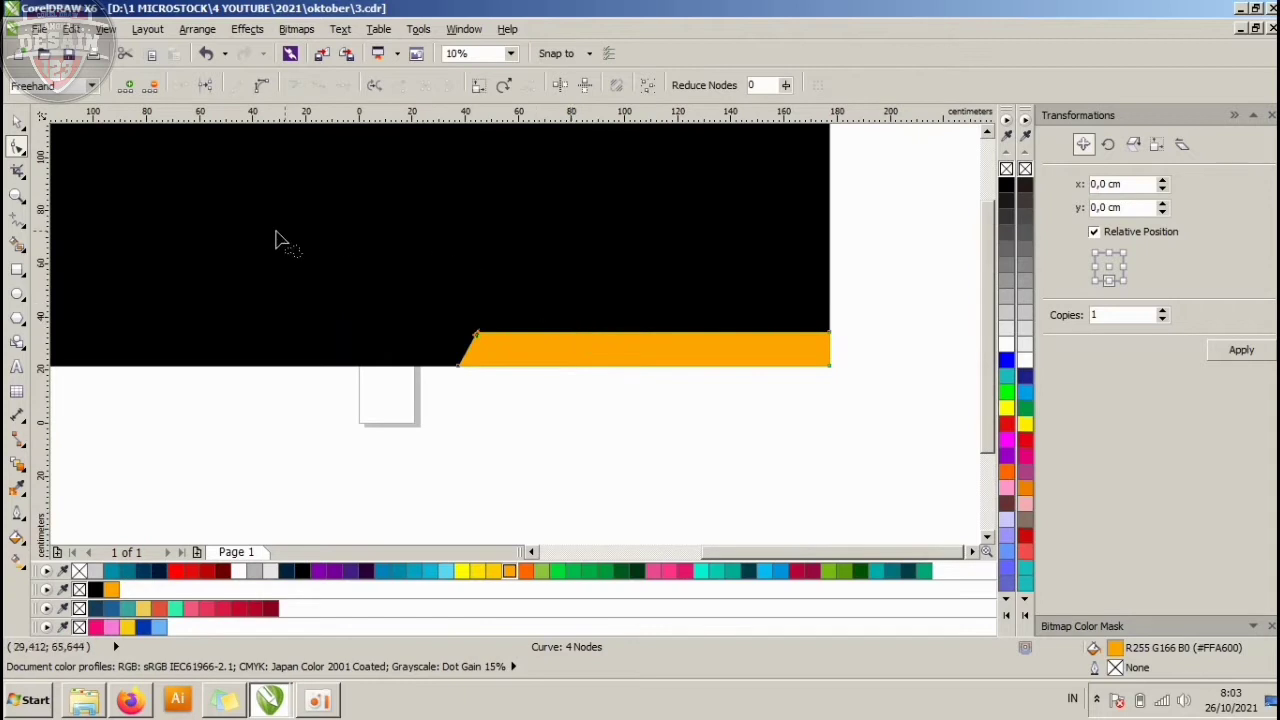
Duplicate the orange strip about 95 cm to the right and give the copy a white outline.
click(14, 122)
click(657, 380)
scroll(657, 380, down, 1)
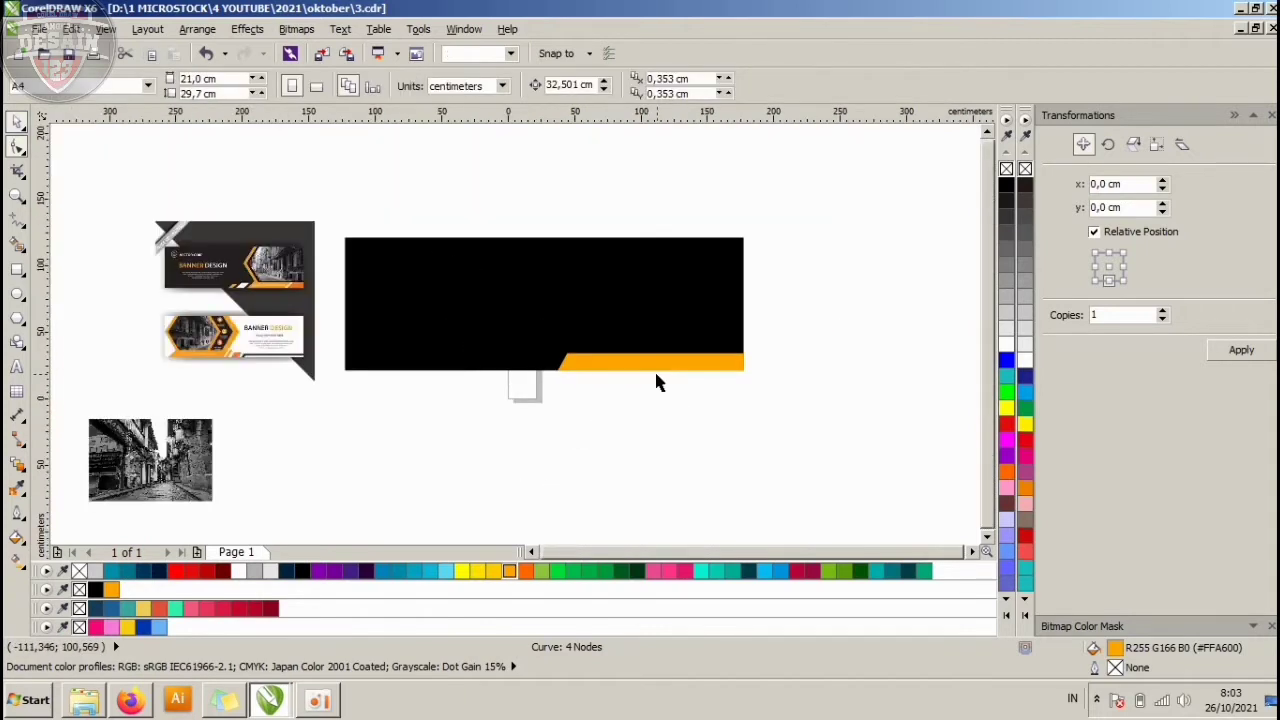
scroll(677, 378, up, 1)
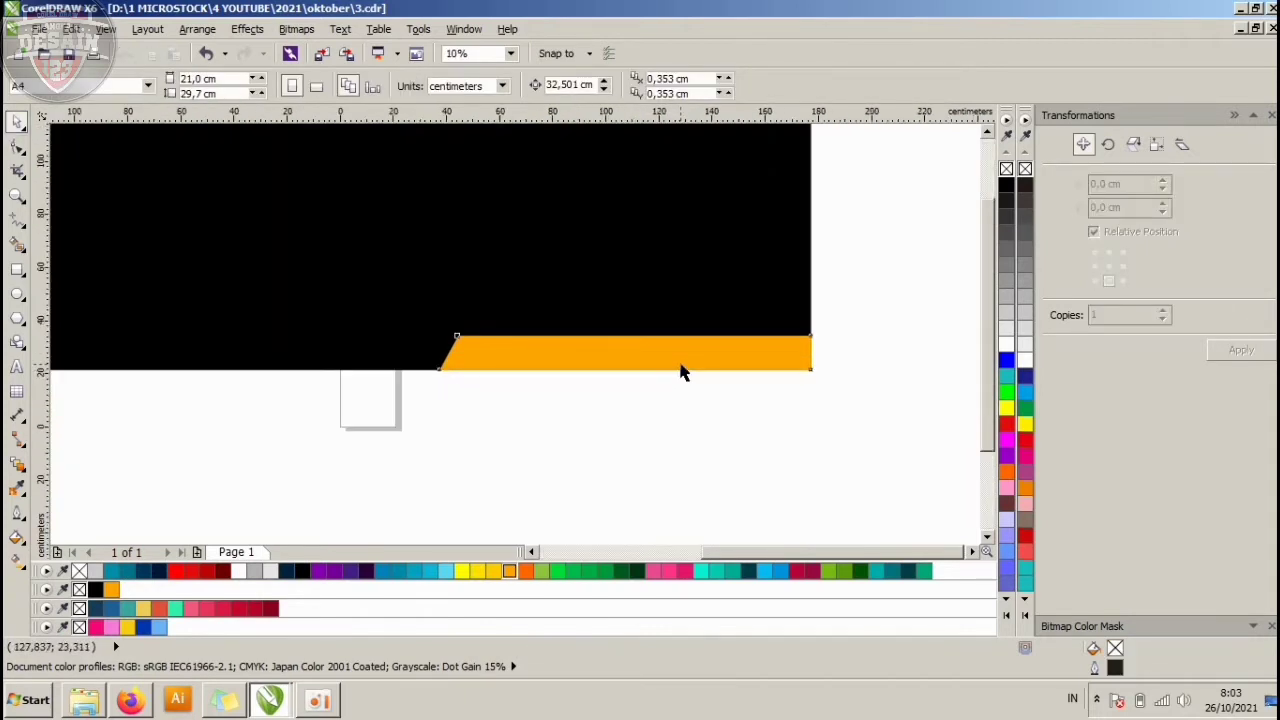
click(559, 347)
drag(559, 347, 809, 351)
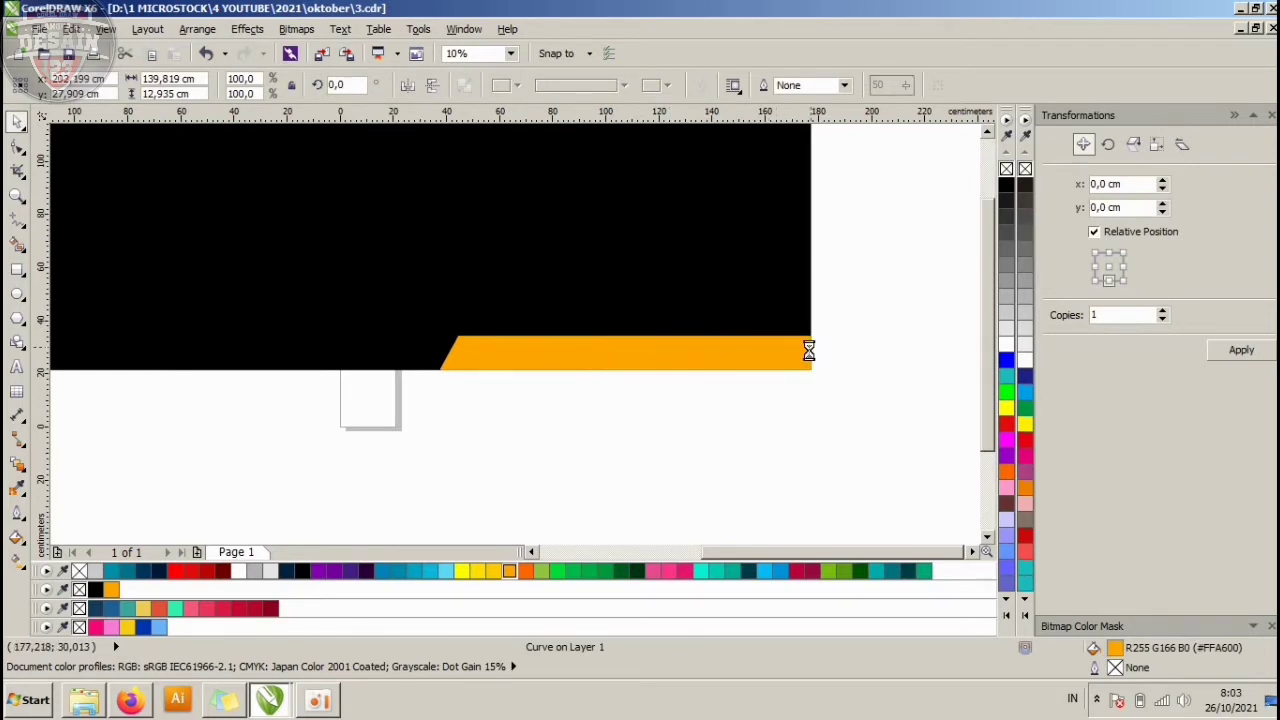
right_click(1006, 344)
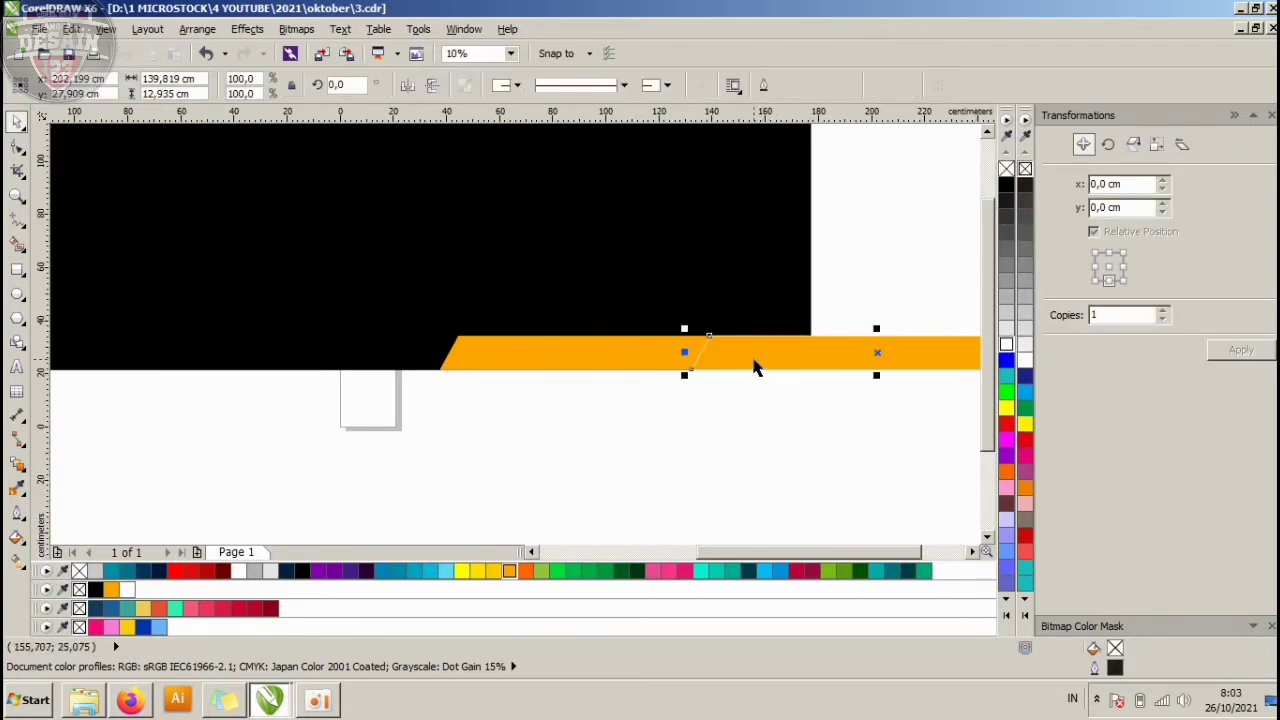
Duplicate the white-outlined strip about 4 cm further right and fill the new copy with orange #FF6600.
scroll(766, 357, up, 2)
drag(644, 340, 669, 346)
click(695, 407)
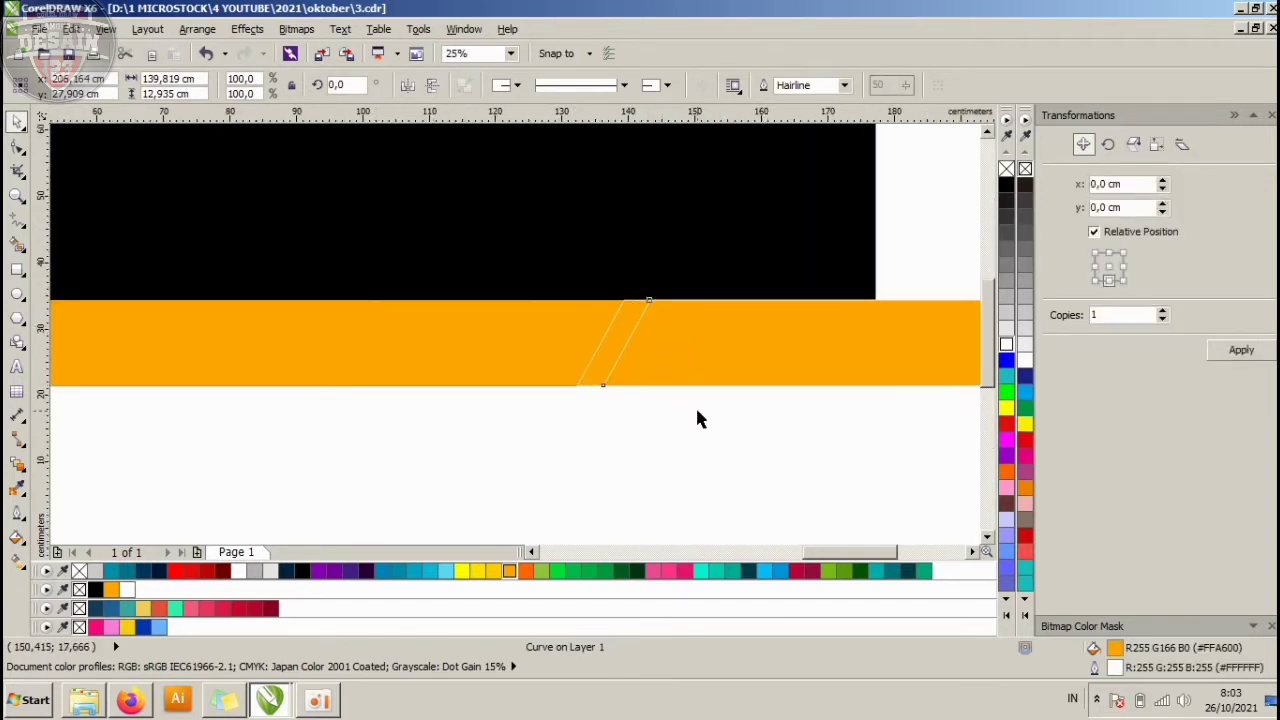
click(681, 332)
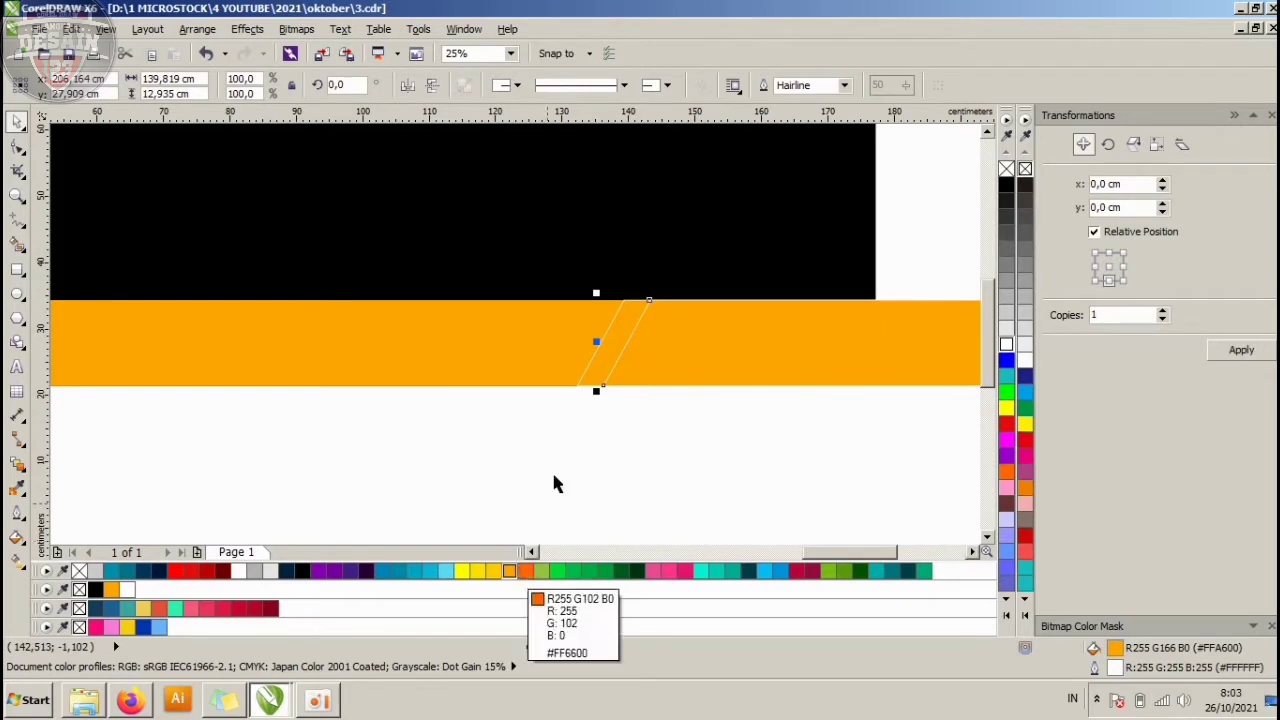
click(554, 480)
click(686, 366)
click(526, 571)
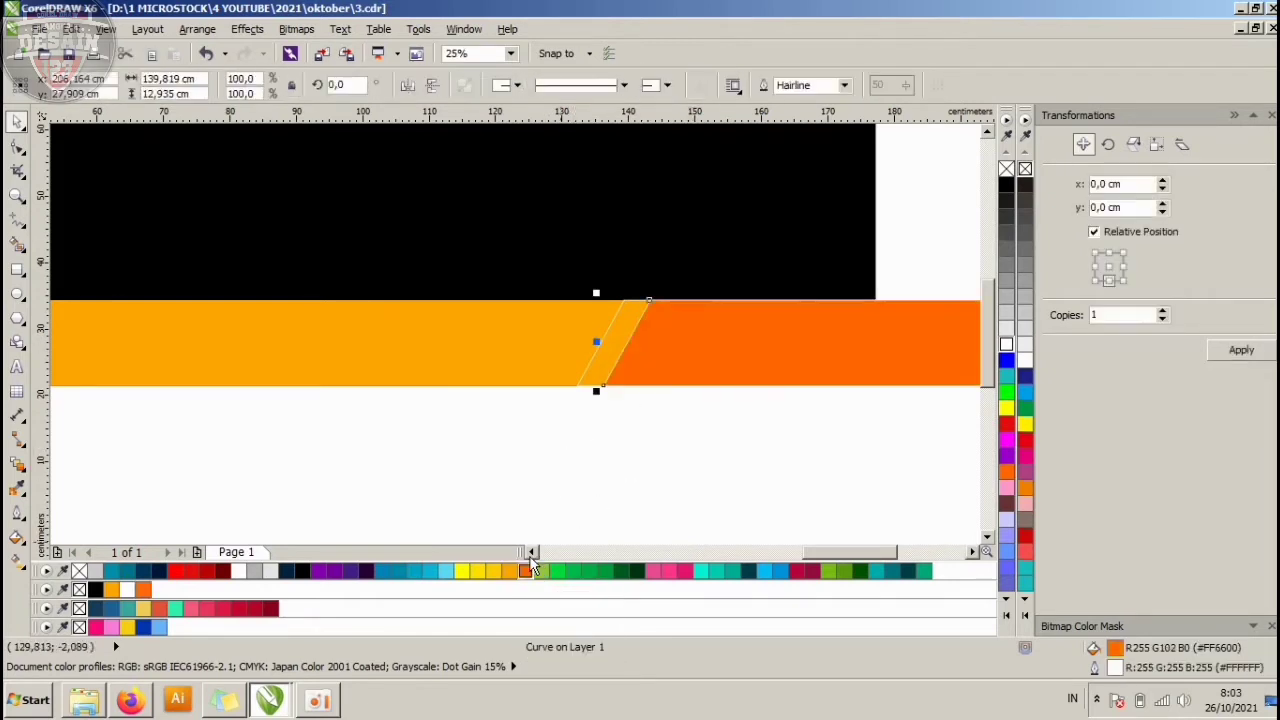
click(745, 415)
Fill the first copied strip, between the two orange strips, with white.
click(592, 340)
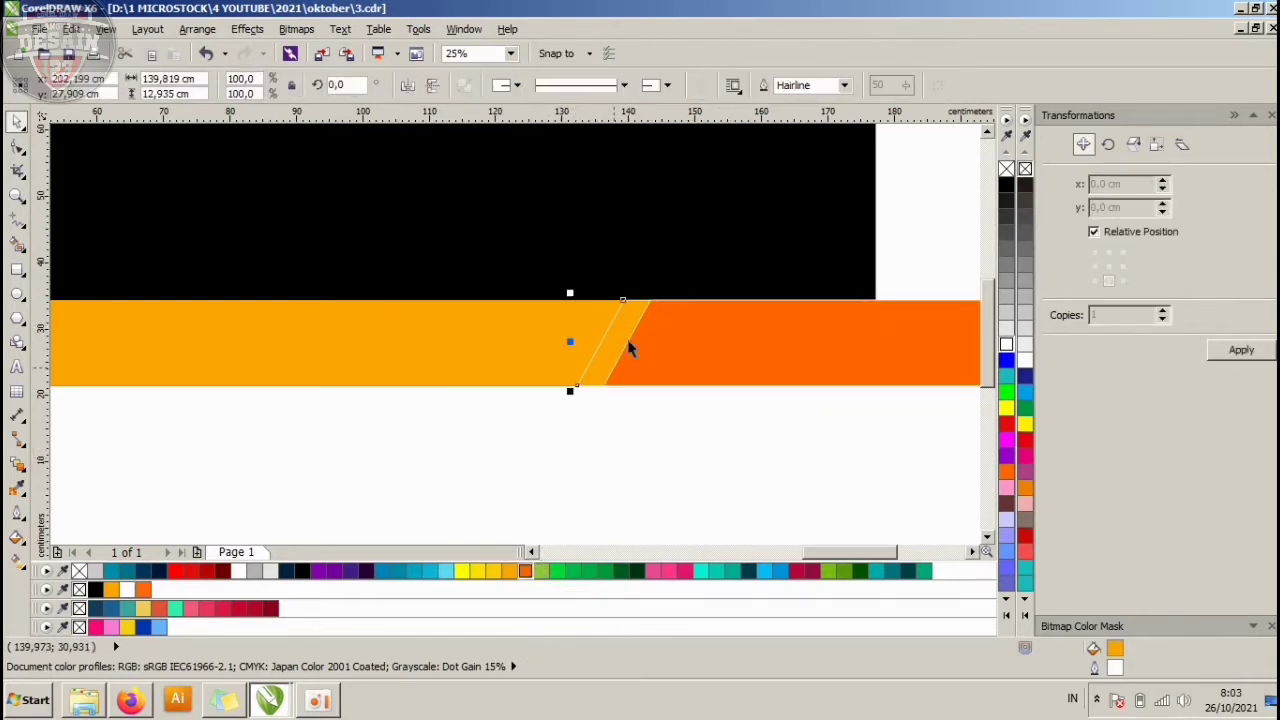
click(1009, 344)
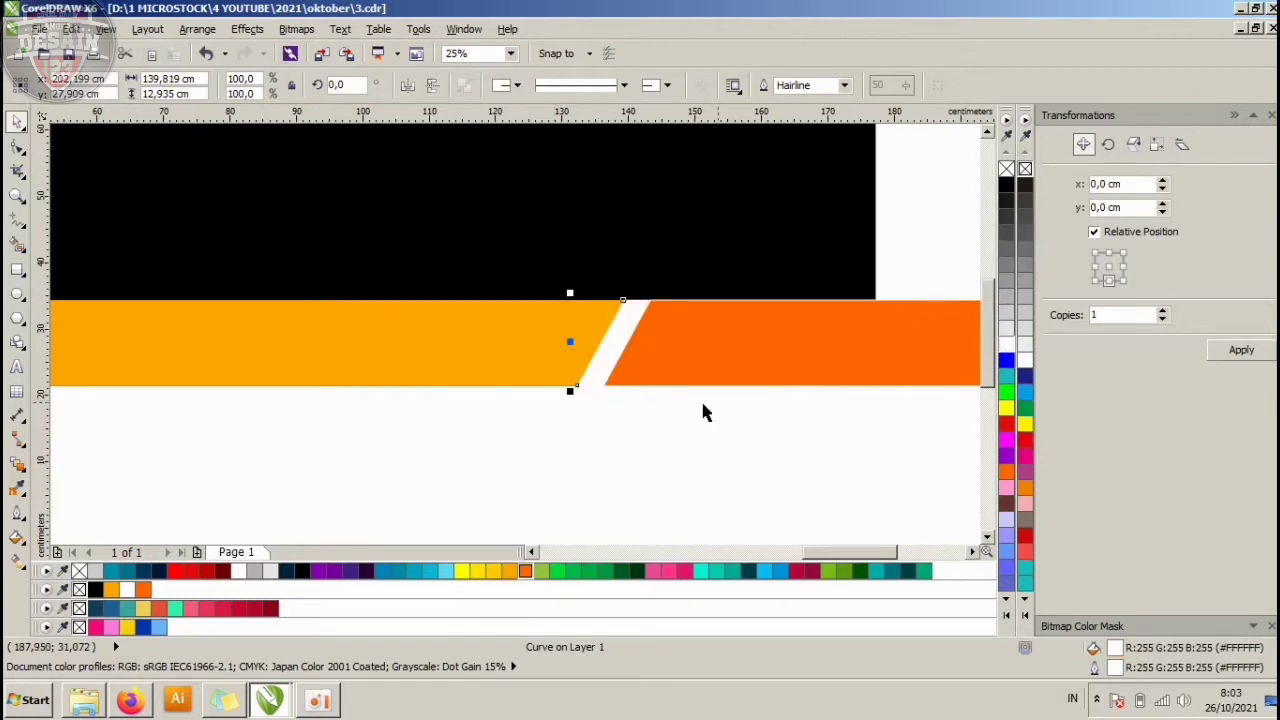
click(703, 408)
Remove the outlines of the three slanted strips and group them.
click(701, 330)
shift+click(612, 325)
shift+click(597, 325)
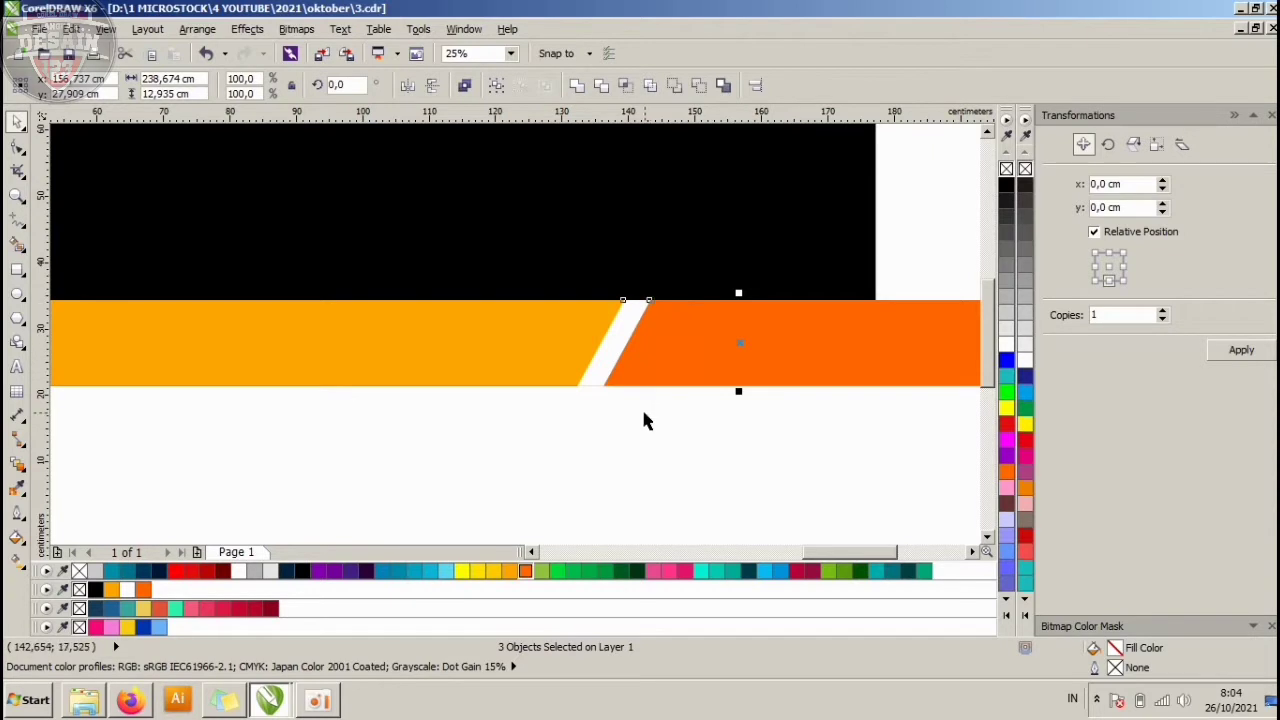
scroll(642, 408, down, 2)
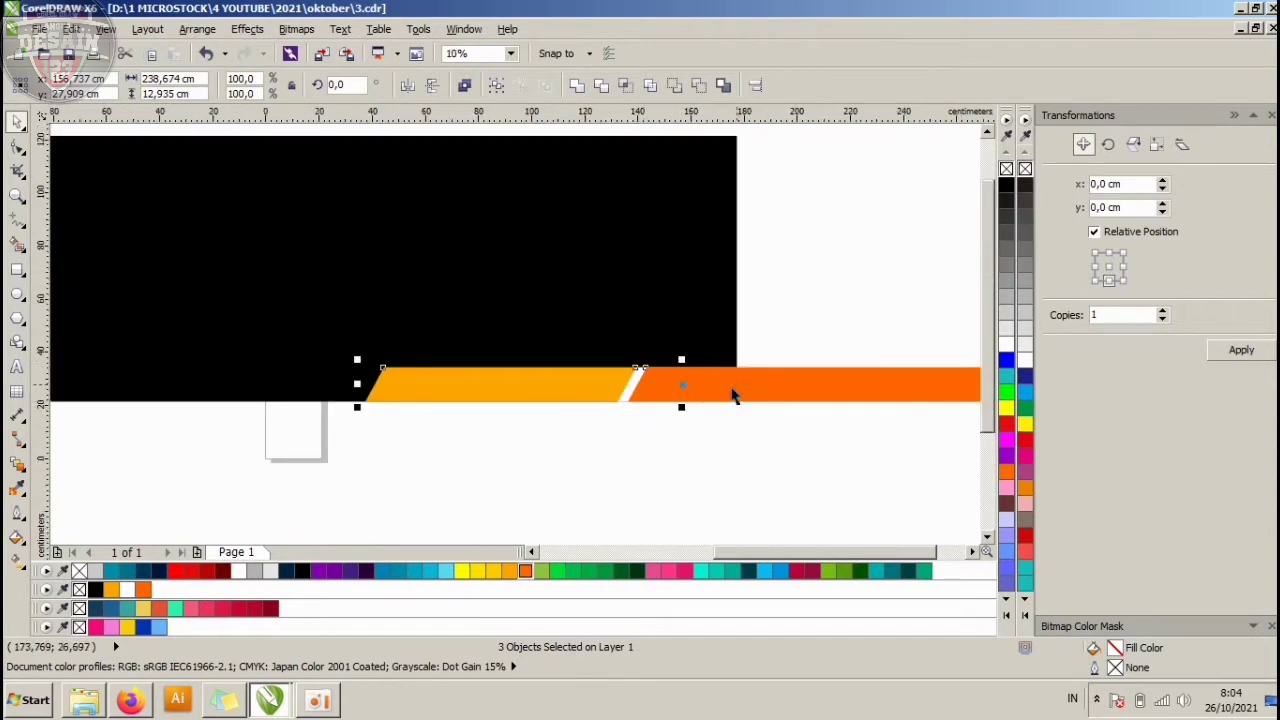
click(794, 317)
Move the reference image upward and slightly to the left beside the banner.
scroll(737, 371, down, 1)
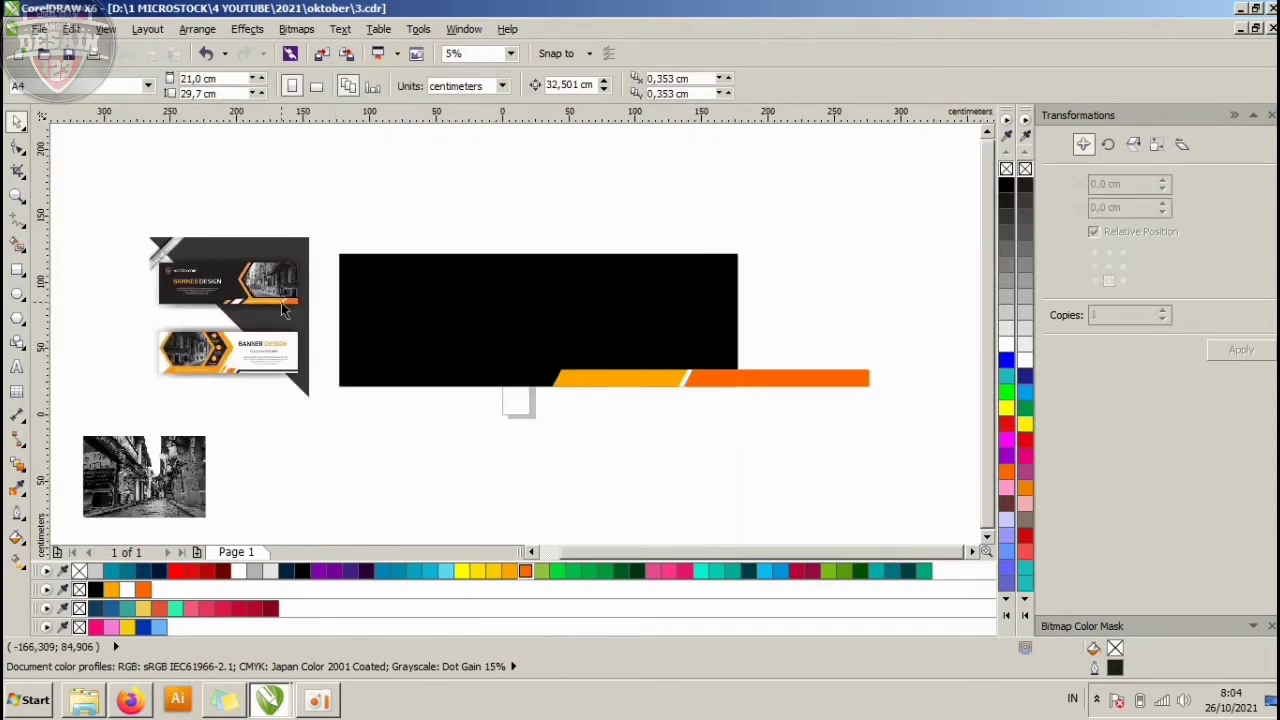
drag(283, 311, 267, 258)
click(790, 378)
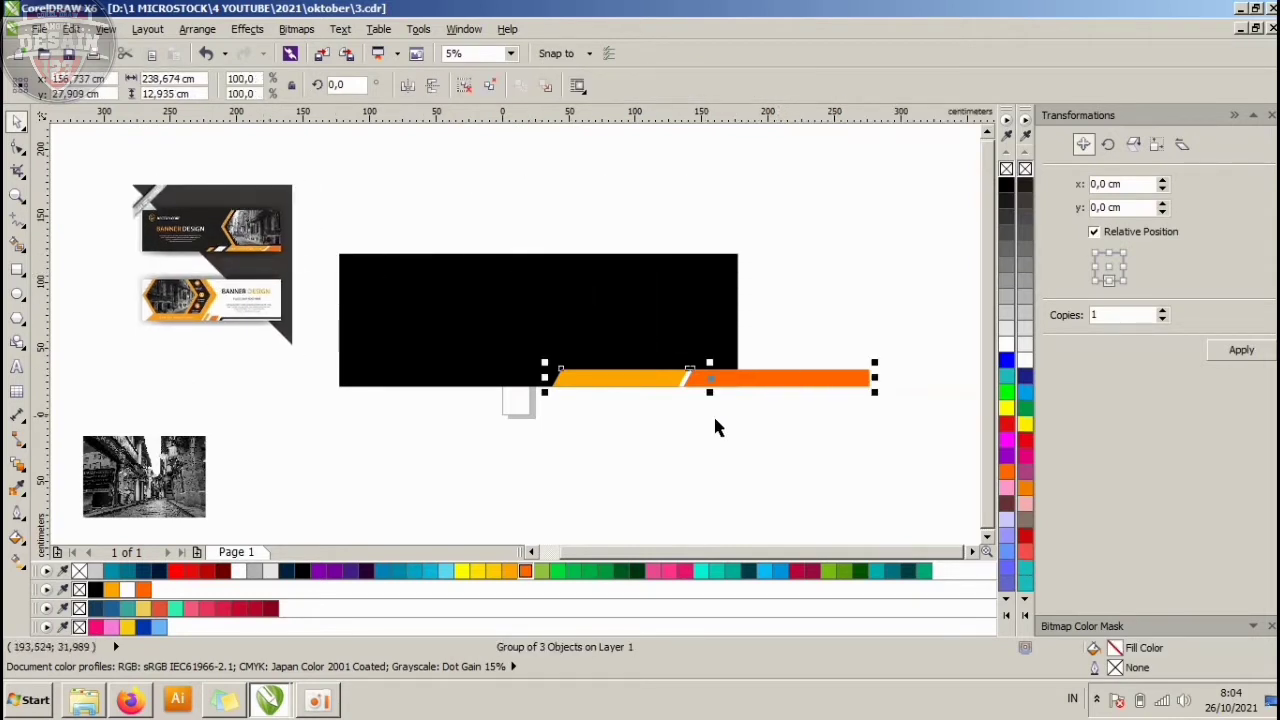
click(715, 427)
Intersect the strip group with the black rectangle and delete the original group that overhangs the banner's right edge.
click(697, 337)
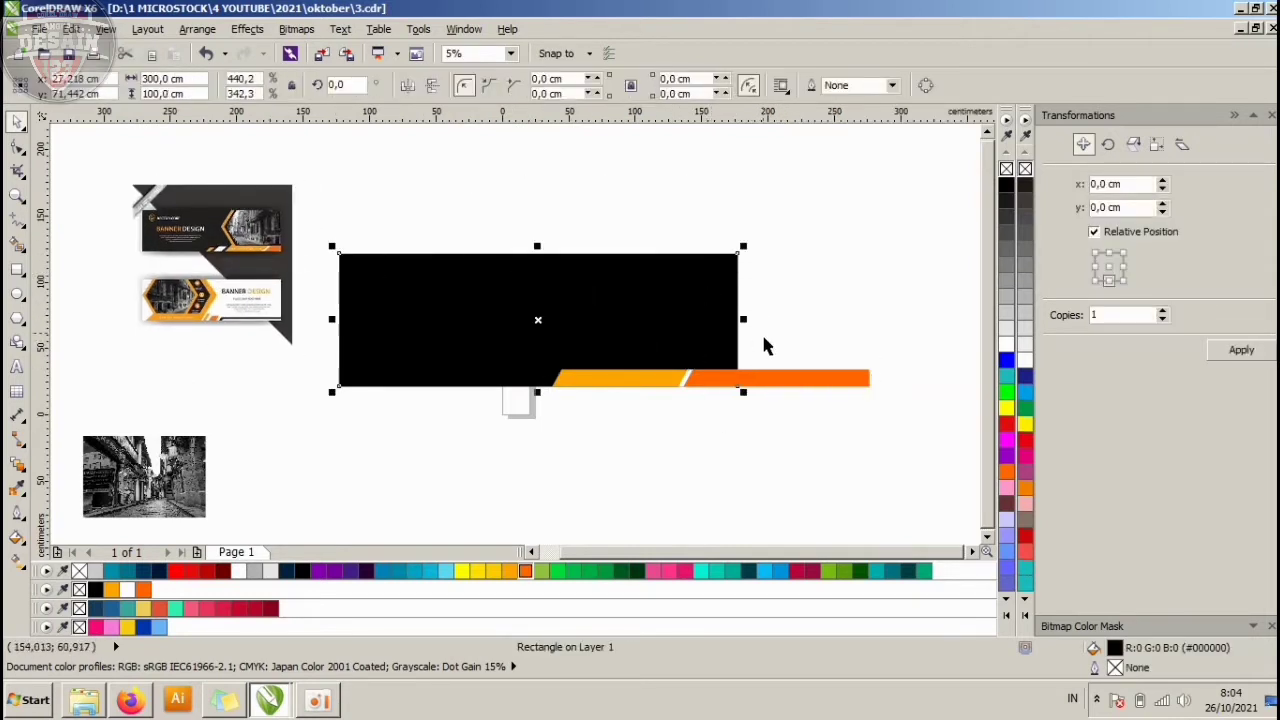
click(771, 314)
click(595, 287)
shift+click(812, 386)
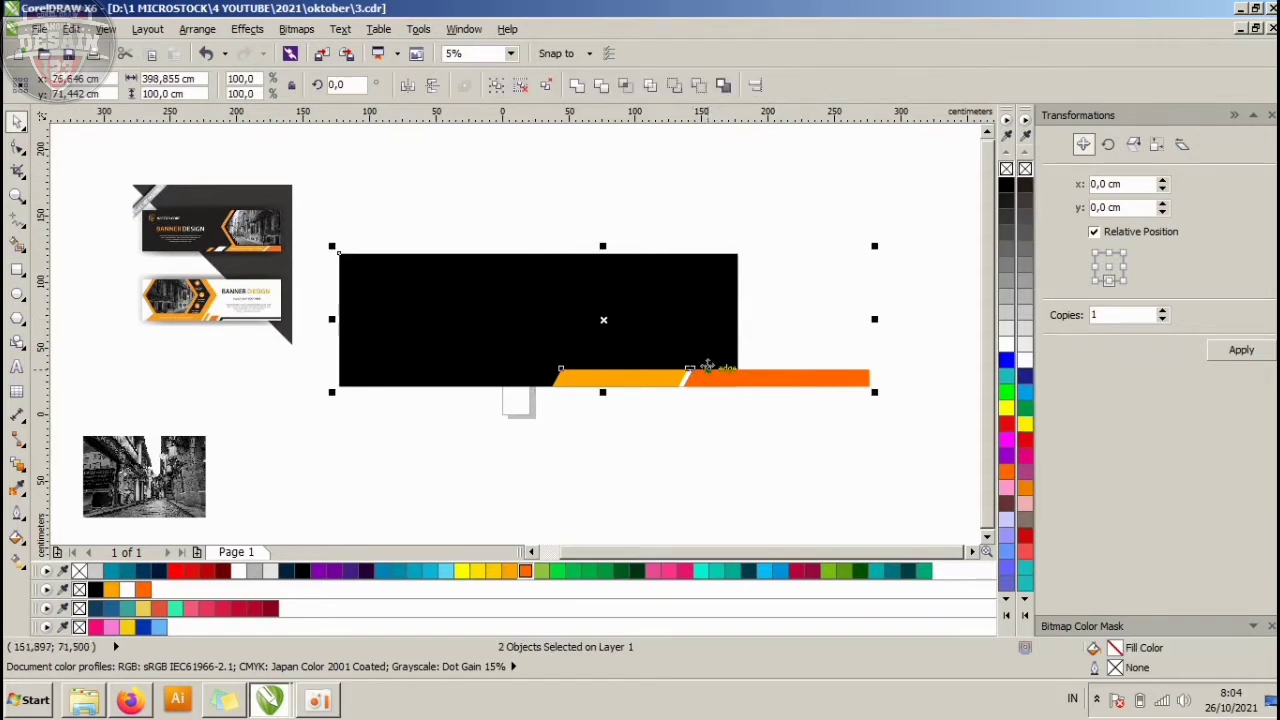
click(627, 86)
click(753, 281)
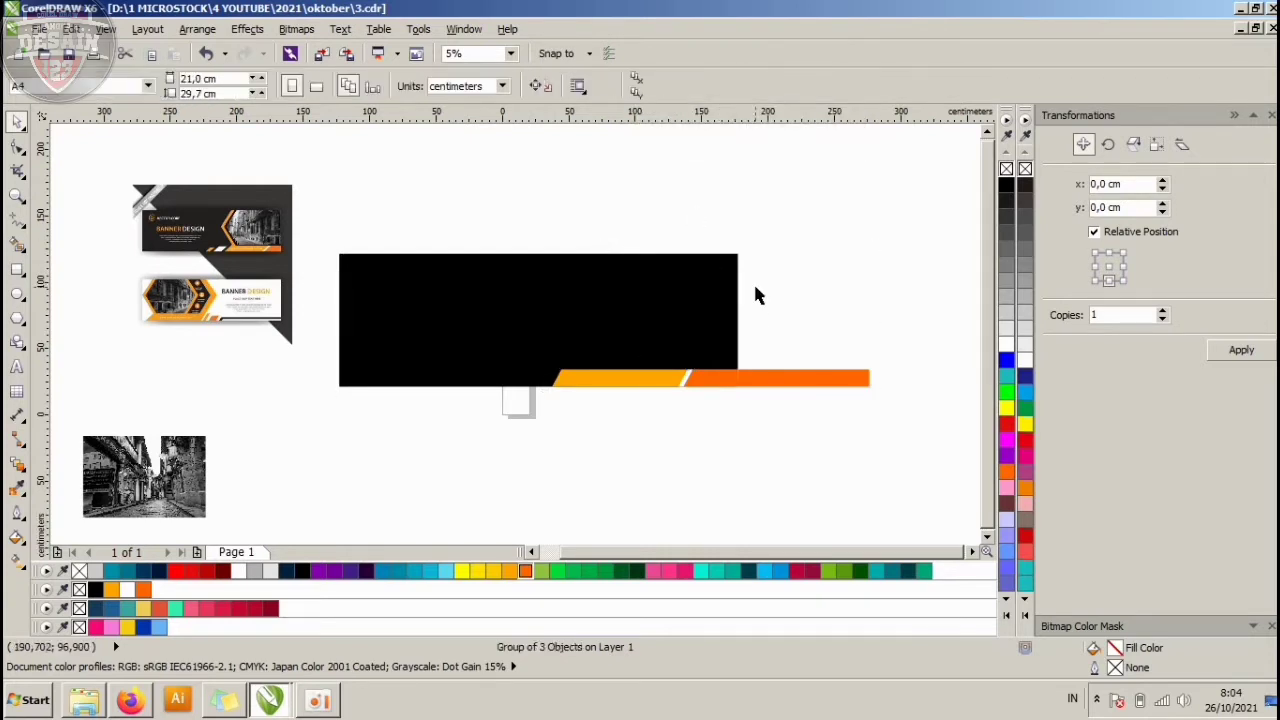
click(761, 386)
key(Delete)
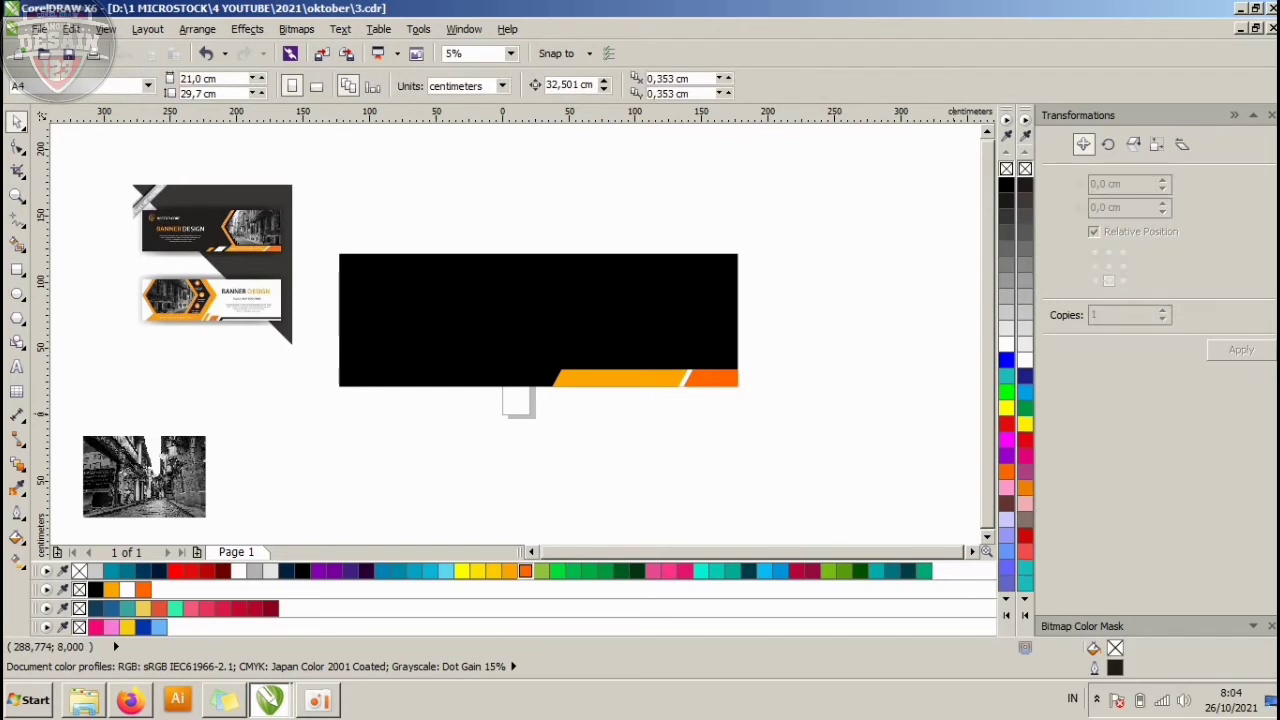
Examine the cropped strips in the banner's lower-right corner against the reference image.
click(675, 338)
click(801, 429)
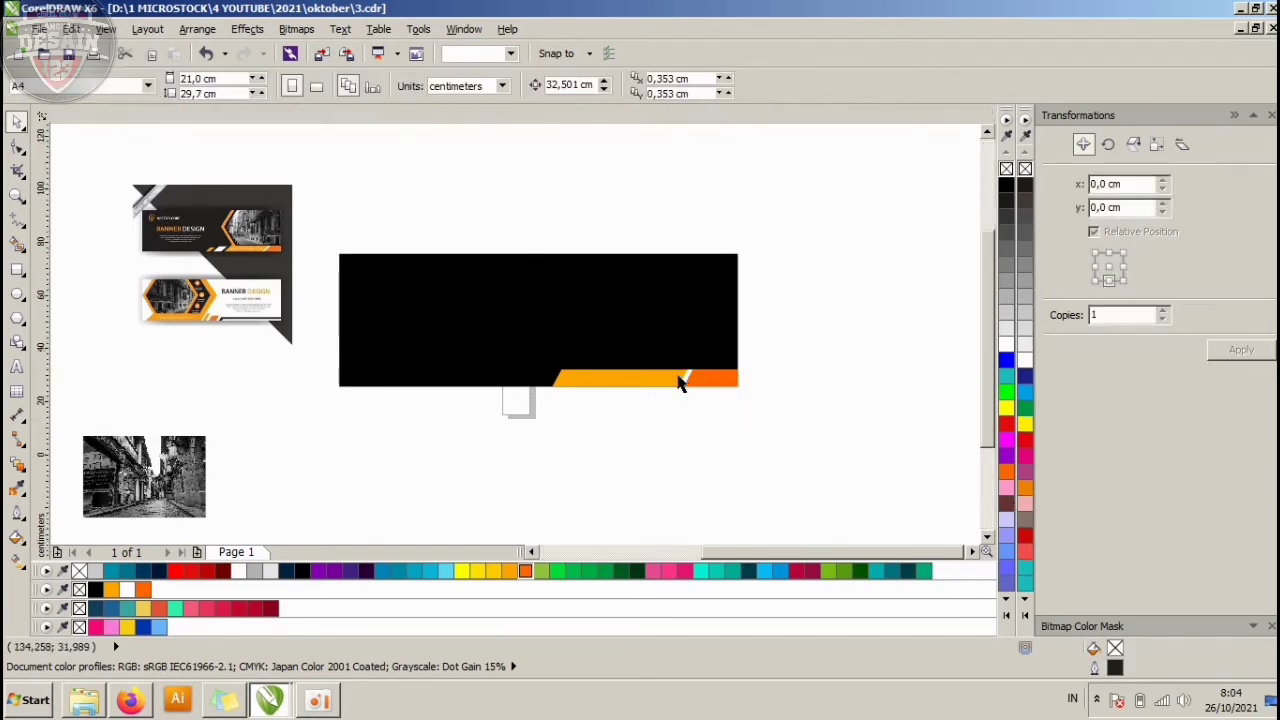
scroll(683, 377, up, 1)
click(763, 400)
click(750, 424)
click(669, 400)
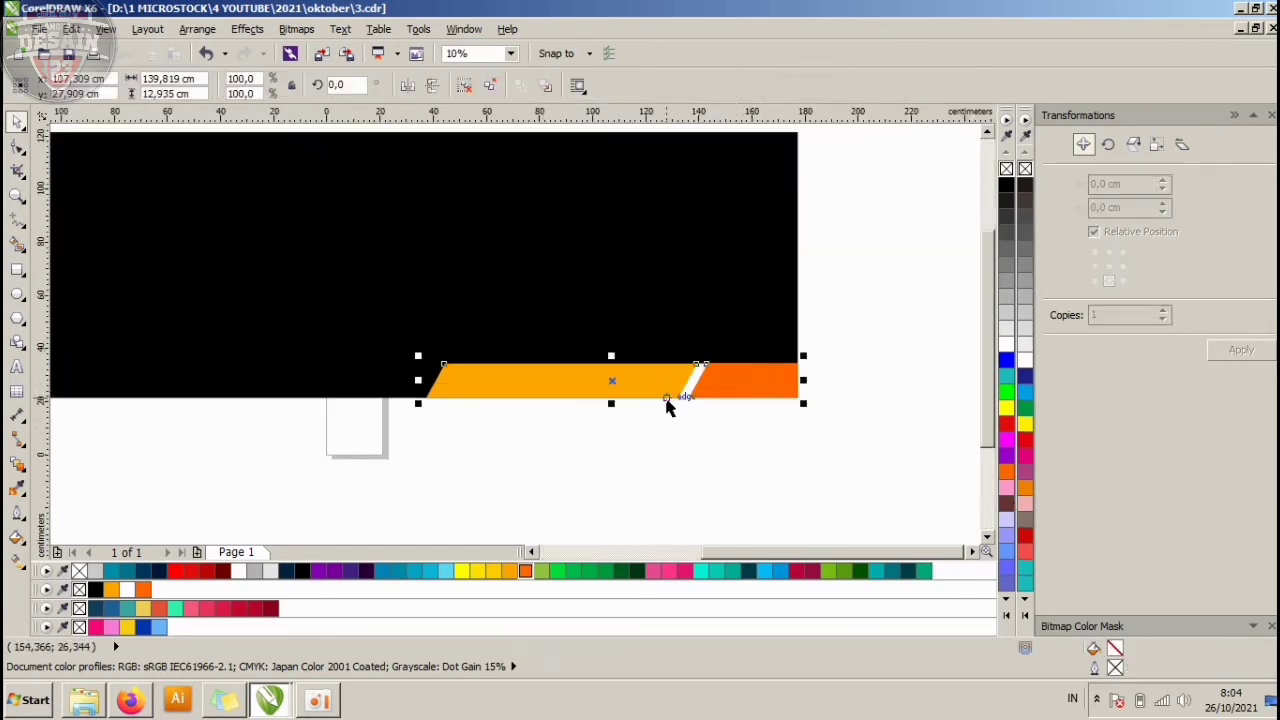
scroll(660, 396, down, 1)
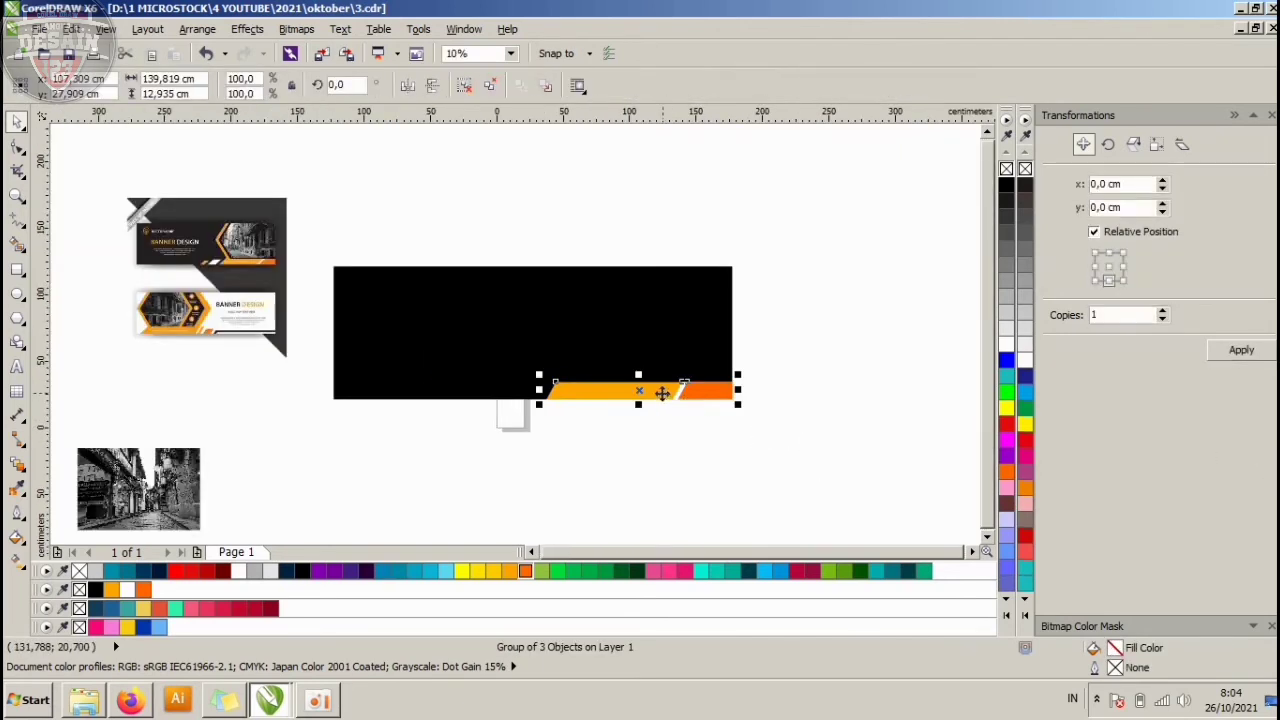
shift+click(510, 405)
click(576, 425)
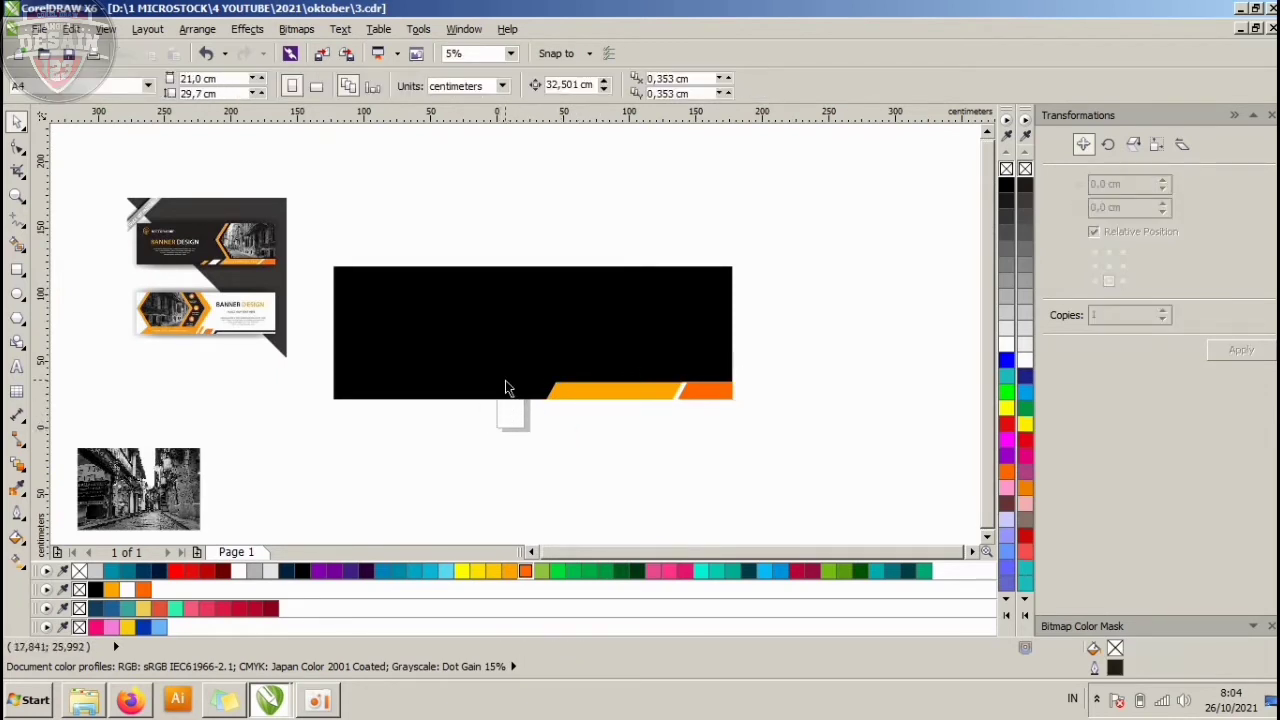
click(125, 355)
Make a slanted piece about 27 cm wide left of the orange strip by trimming shifted copies, leaving a gap of about 5 cm.
scroll(543, 391, up, 1)
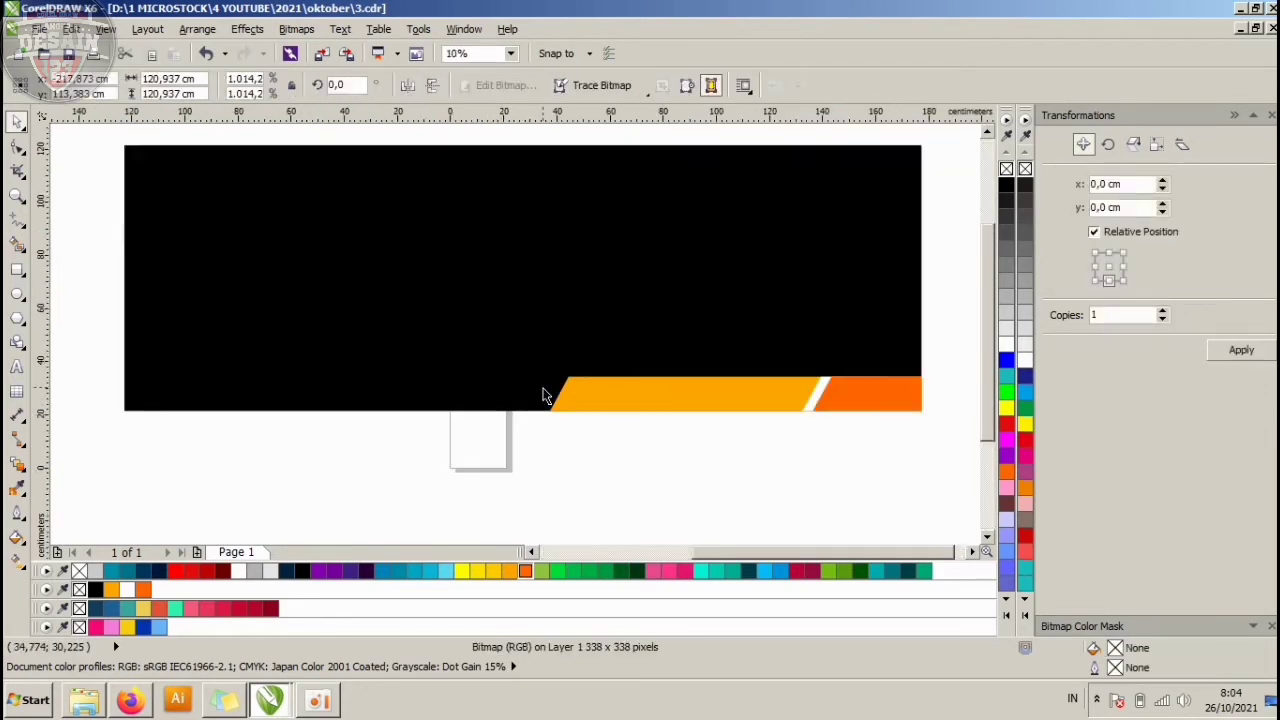
click(591, 397)
drag(594, 391, 626, 392)
scroll(524, 389, up, 1)
shift+click(500, 395)
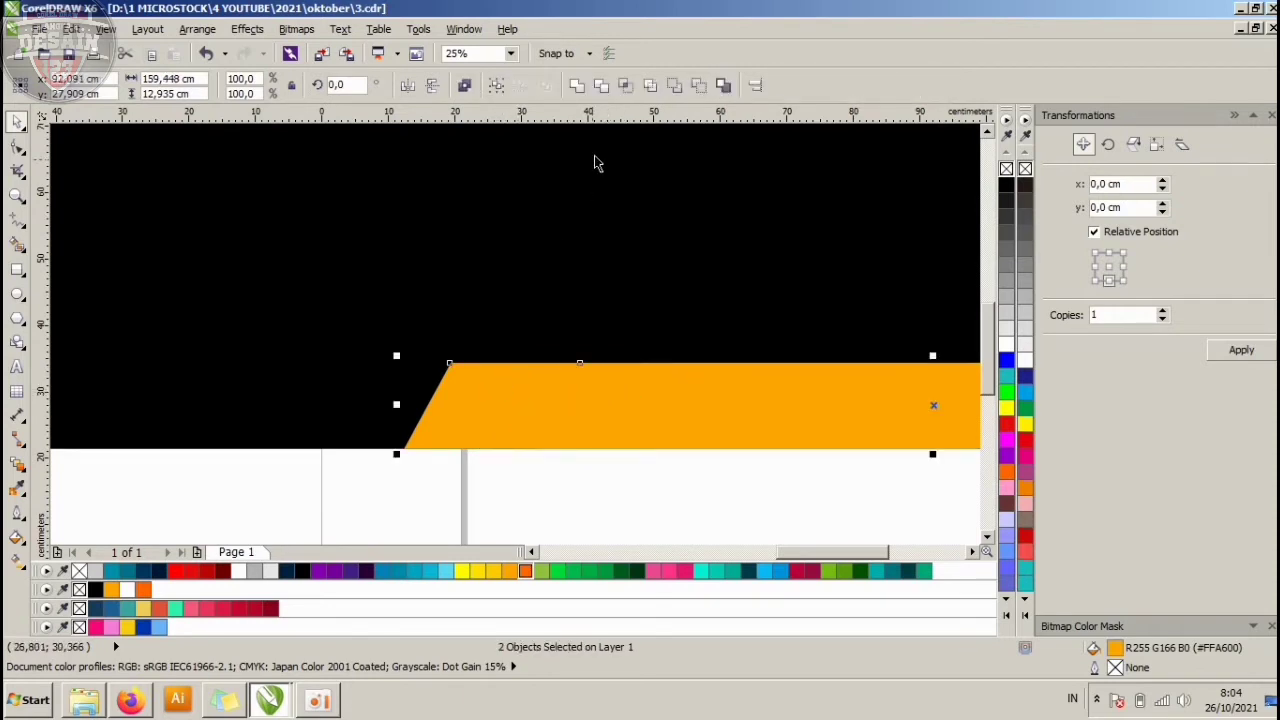
click(607, 86)
key(Escape)
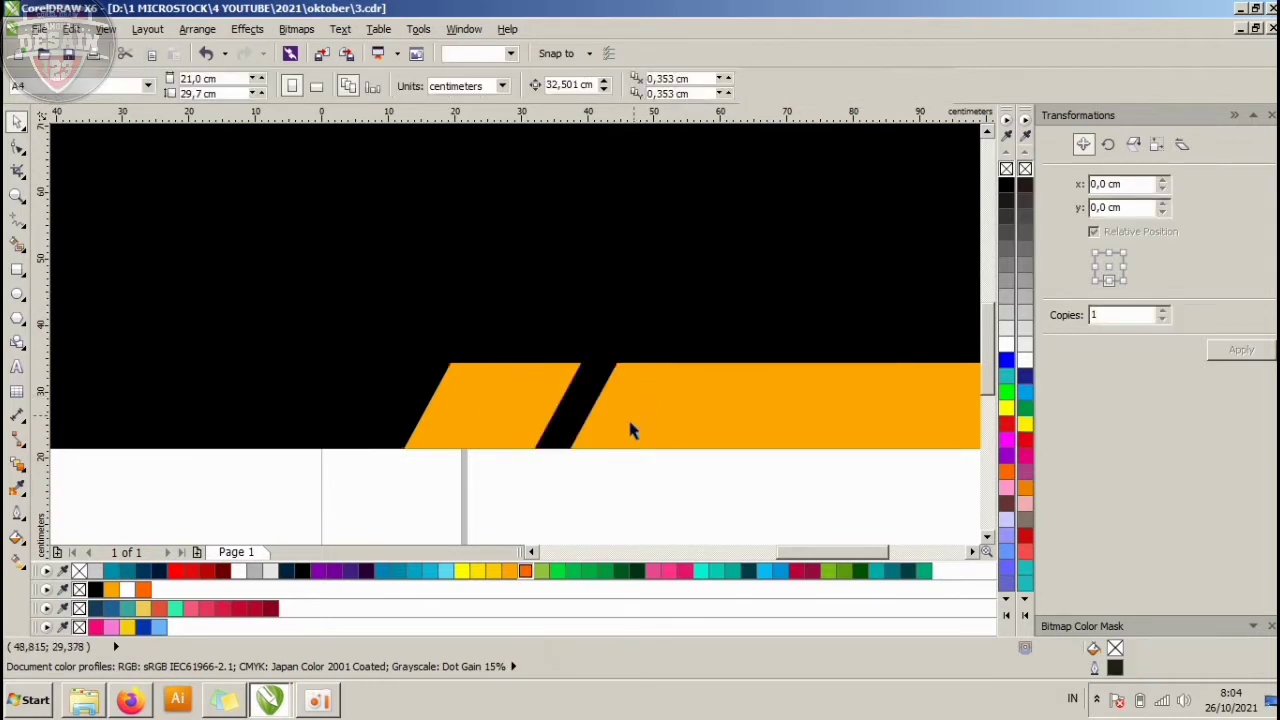
Narrow the slanted piece to about 20 cm by trimming it with a copy shifted about 13 cm left, and delete that copy.
click(518, 414)
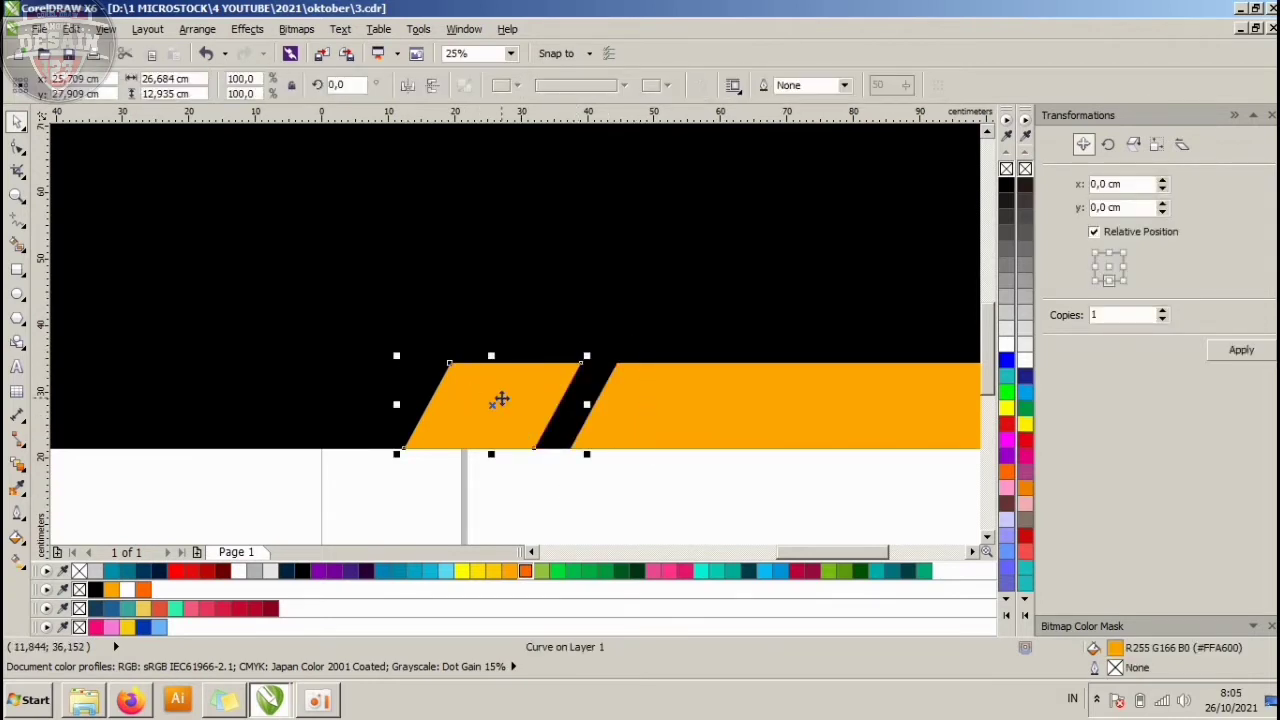
drag(500, 400, 411, 371)
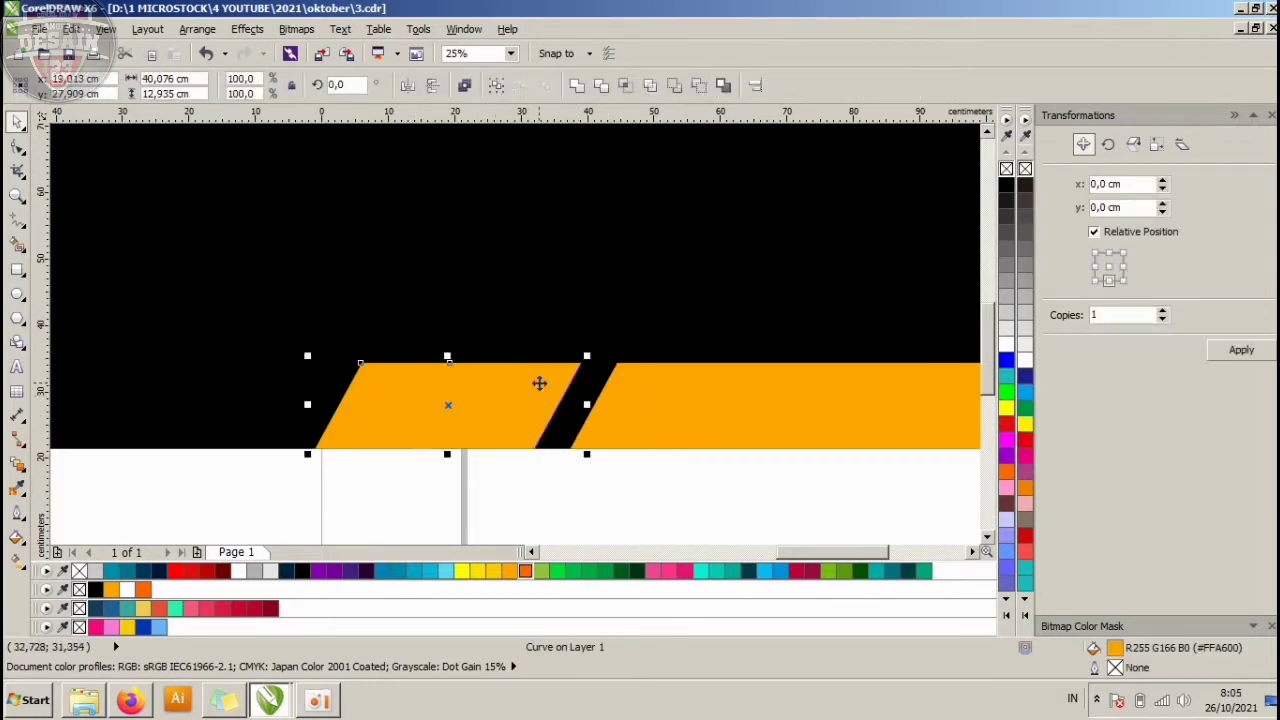
click(605, 87)
click(561, 483)
click(398, 412)
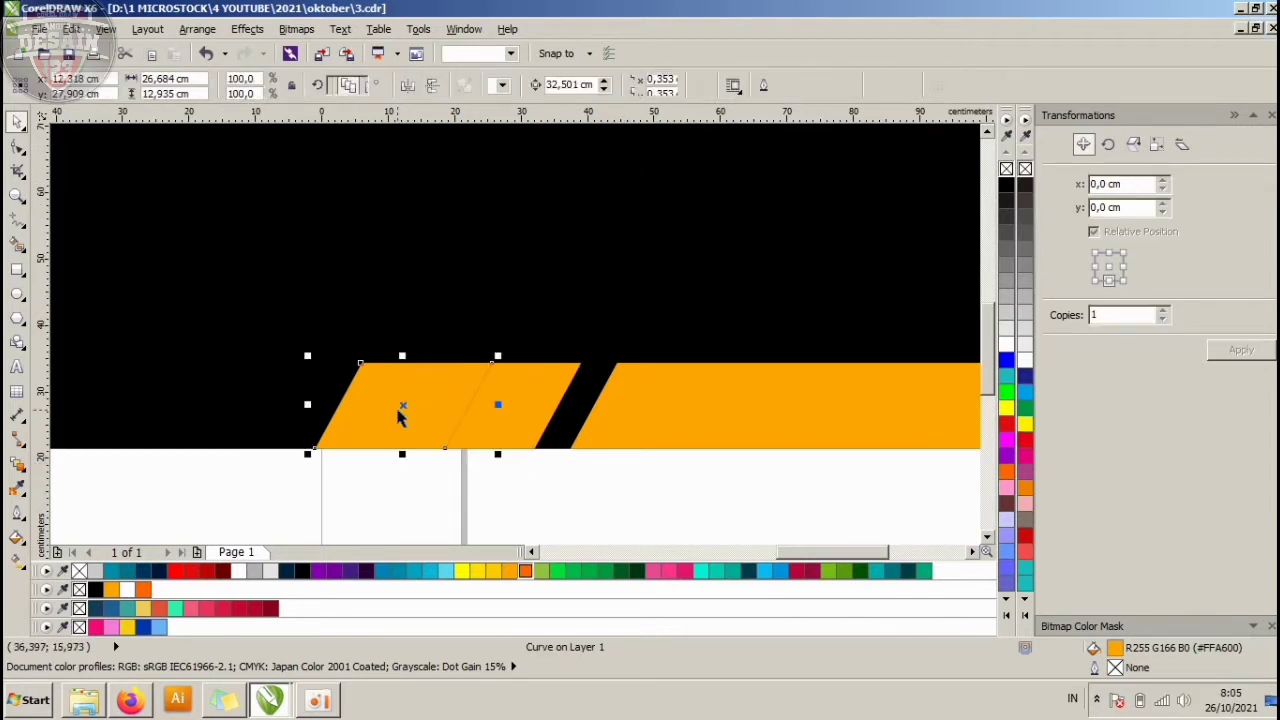
key(Delete)
Fill the narrowed slanted piece with white.
click(517, 417)
click(1007, 345)
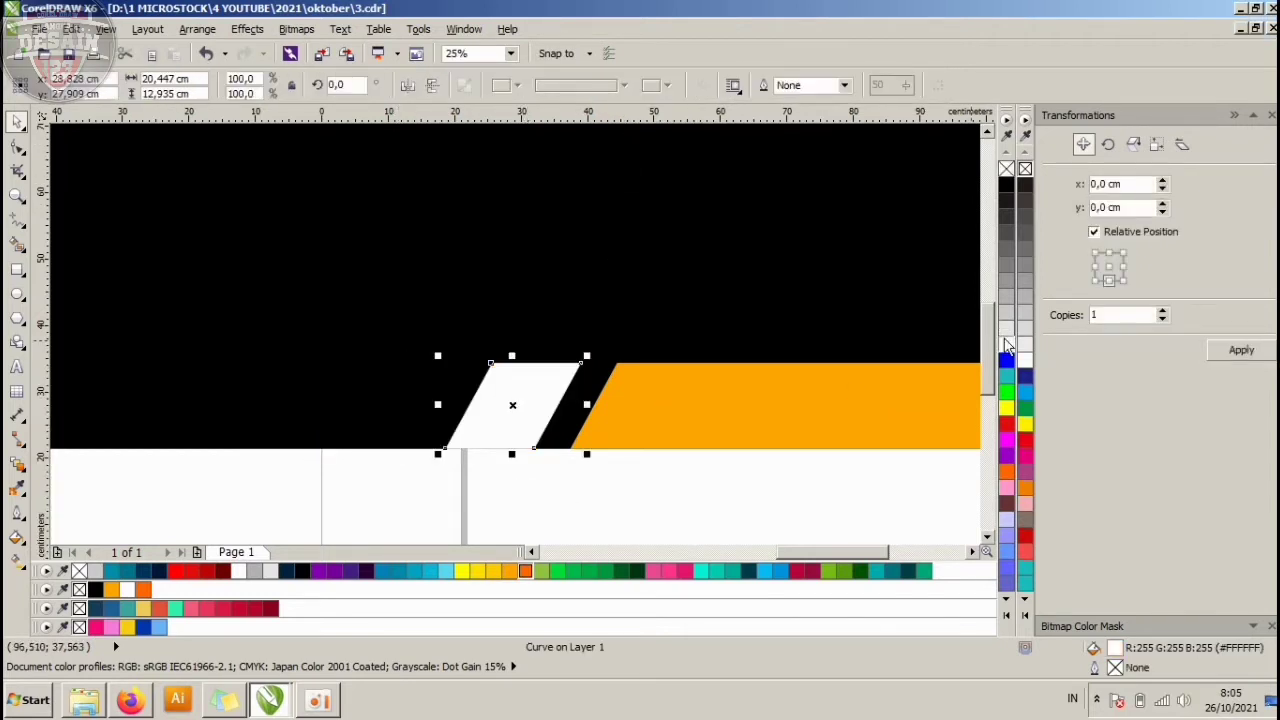
click(560, 503)
Duplicate the white slanted piece to its left, scale the copy down to about 14 × 9 cm, and fill it with orange #FFA600.
click(513, 421)
scroll(541, 404, down, 3)
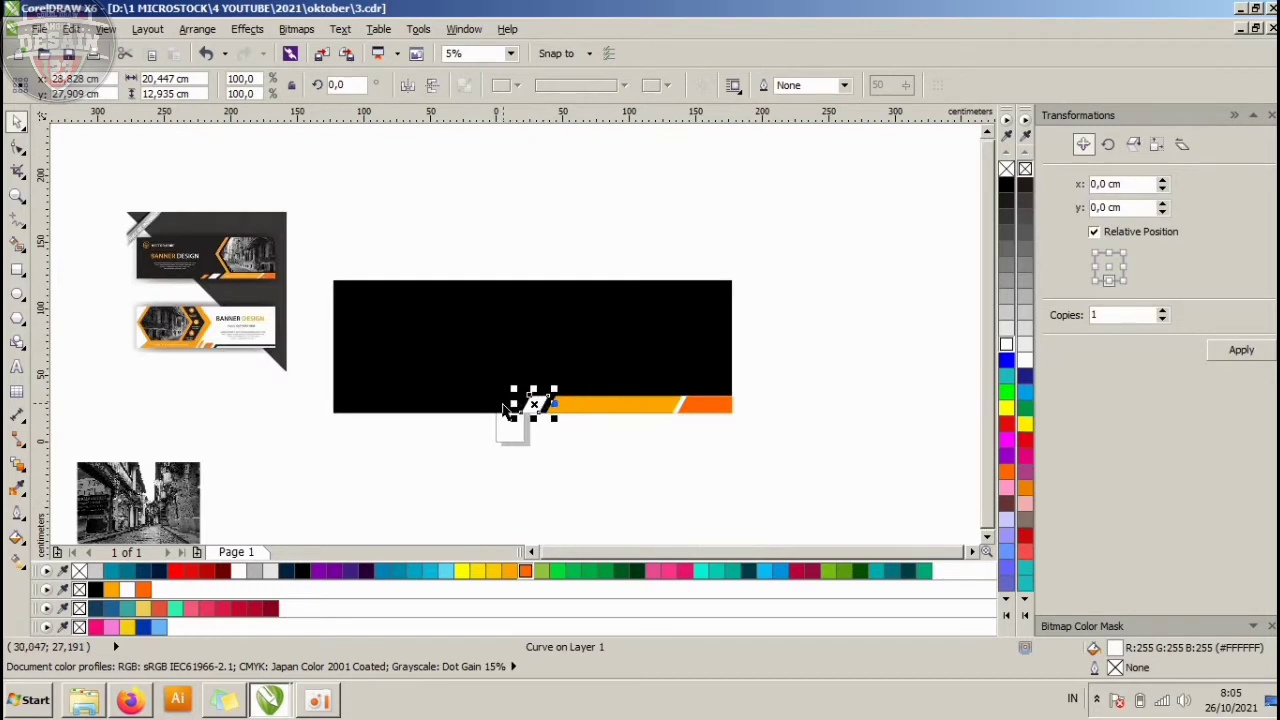
scroll(505, 410, up, 2)
drag(566, 405, 508, 399)
scroll(500, 385, up, 2)
drag(445, 373, 489, 402)
click(509, 570)
key(Escape)
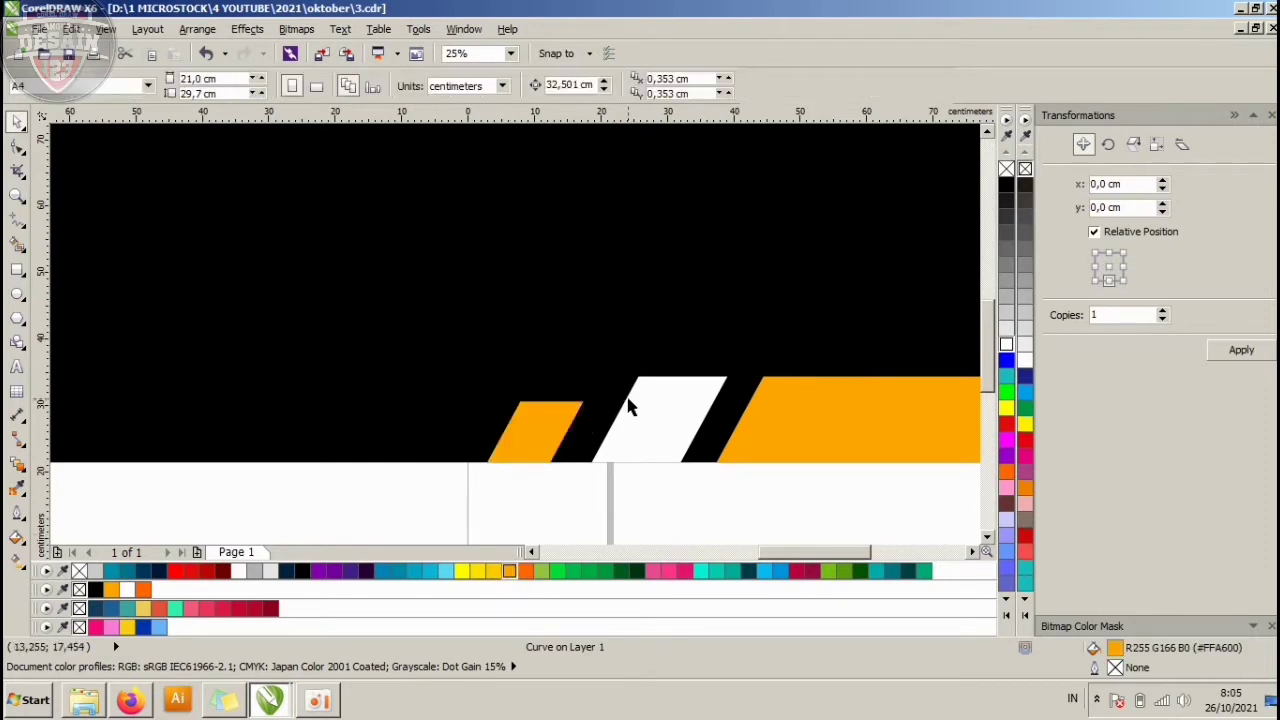
Draw a four-sided polygon about 163 cm wide and high over the right end of the banner.
scroll(628, 397, down, 7)
scroll(628, 397, up, 3)
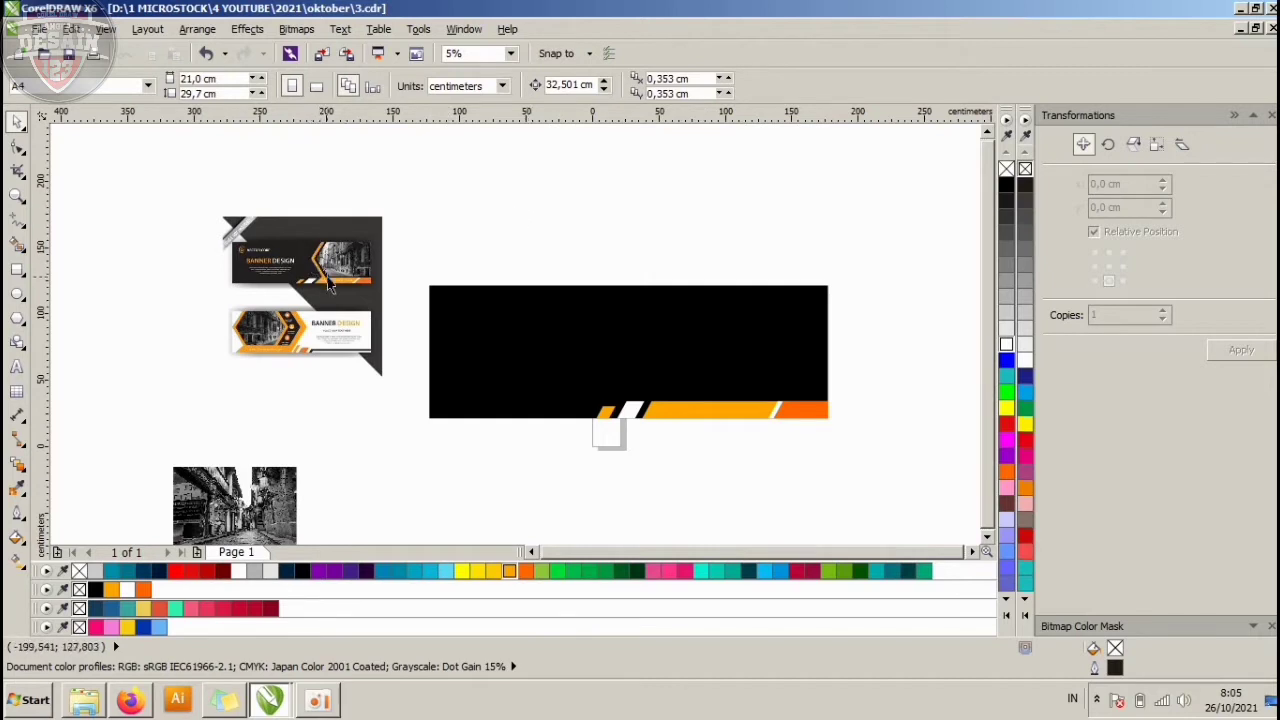
click(18, 318)
drag(655, 260, 867, 374)
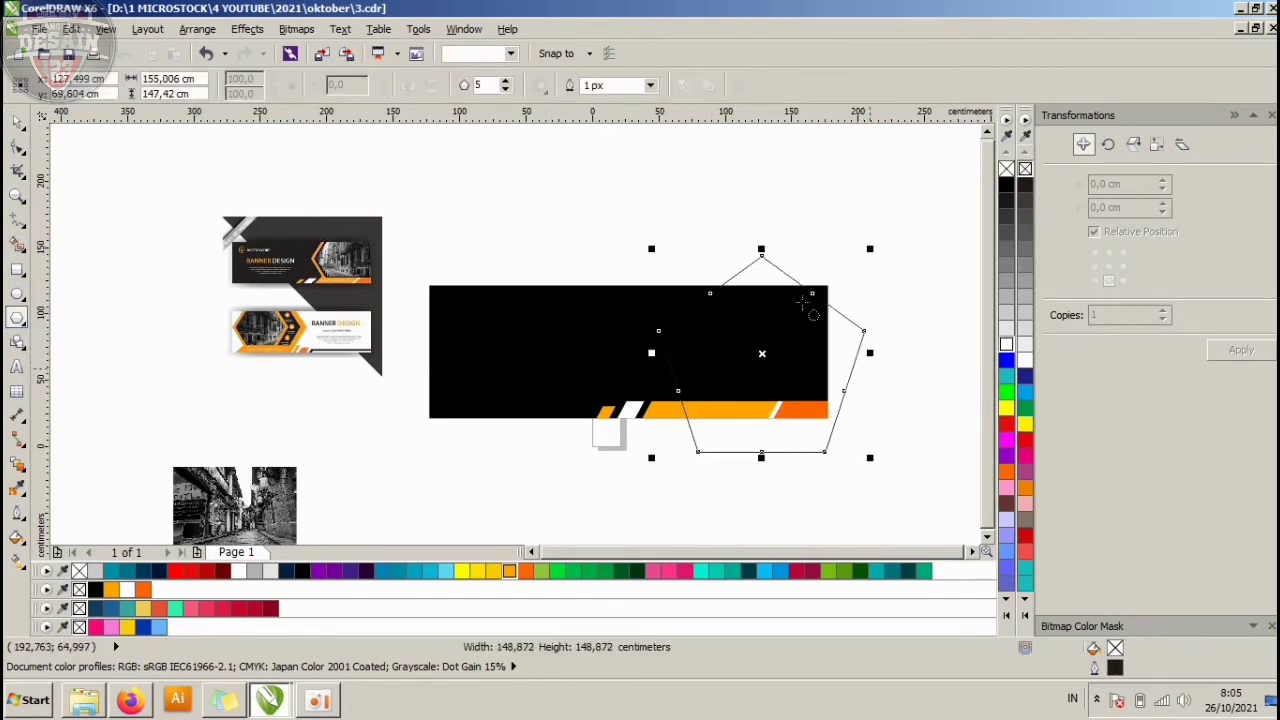
click(507, 81)
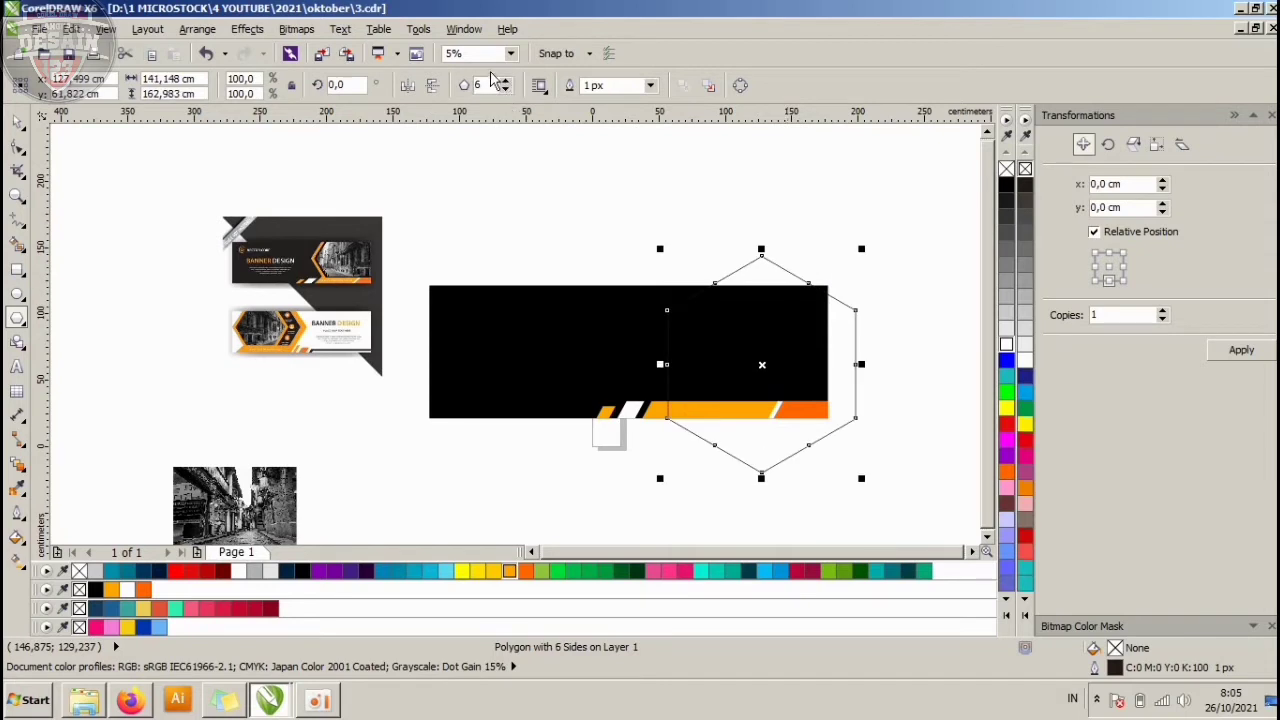
click(506, 90)
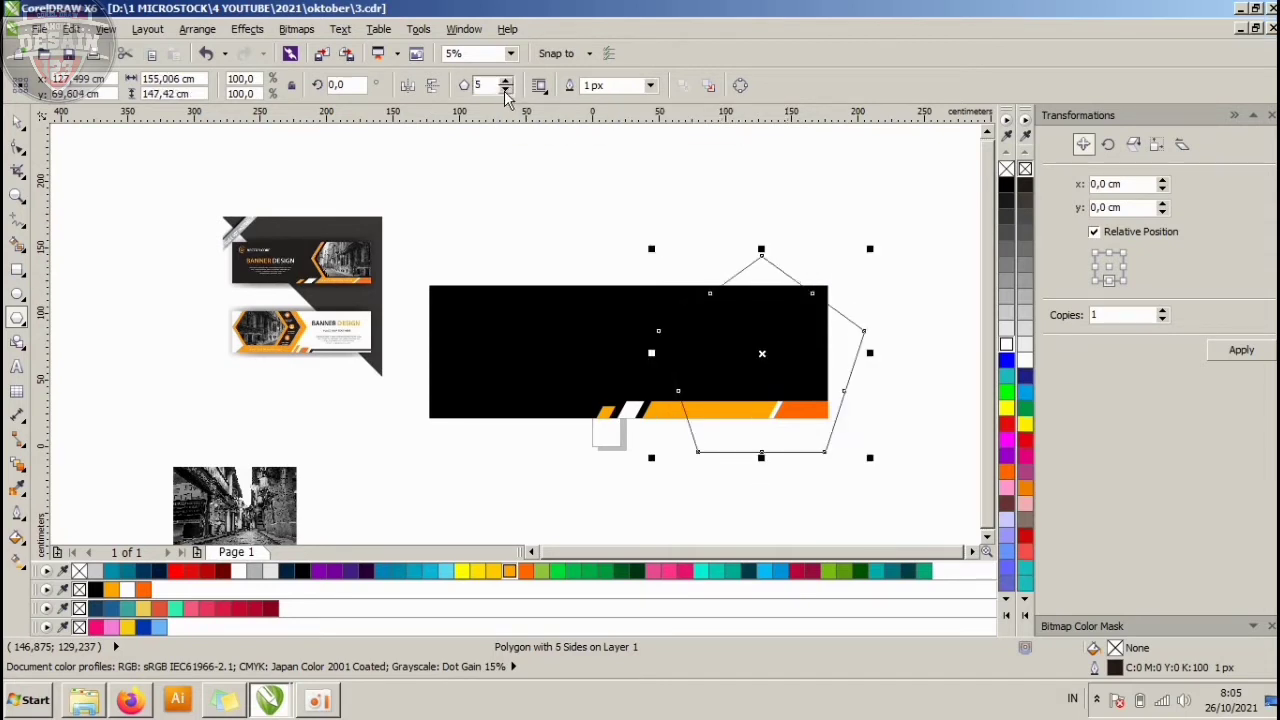
click(506, 90)
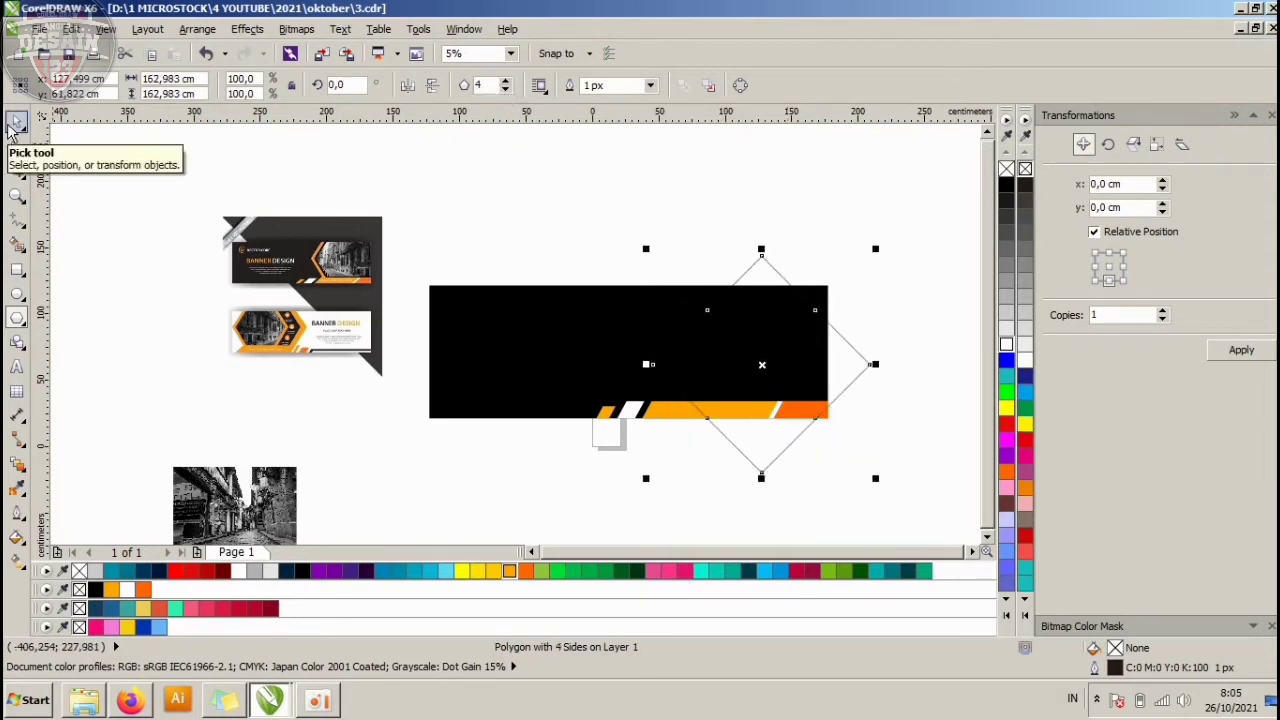
Centre the polygon vertically over the banner's right part, resize it to about 126 × 189 cm, and give it a white outline.
scroll(777, 271, up, 1)
drag(763, 257, 752, 214)
scroll(755, 232, down, 1)
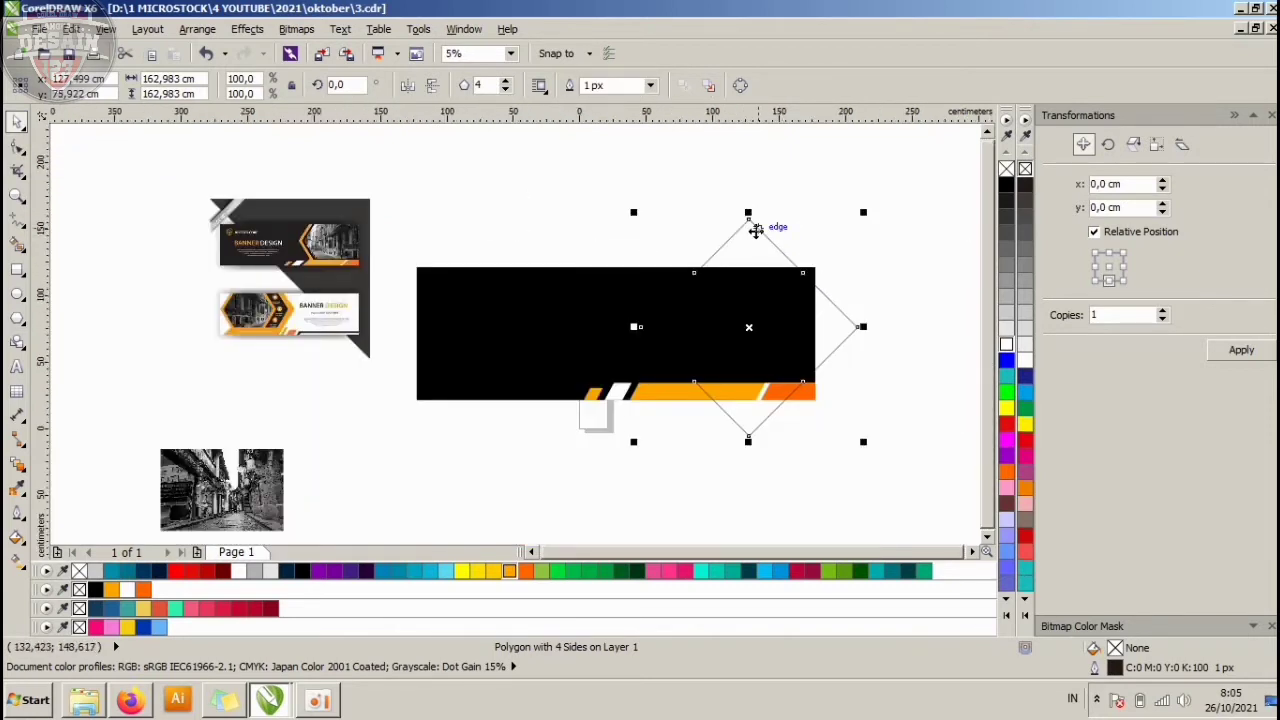
mouse_move(863, 212)
mouse_down()
mouse_move(891, 197)
mouse_move(880, 195)
mouse_up()
right_click(1006, 344)
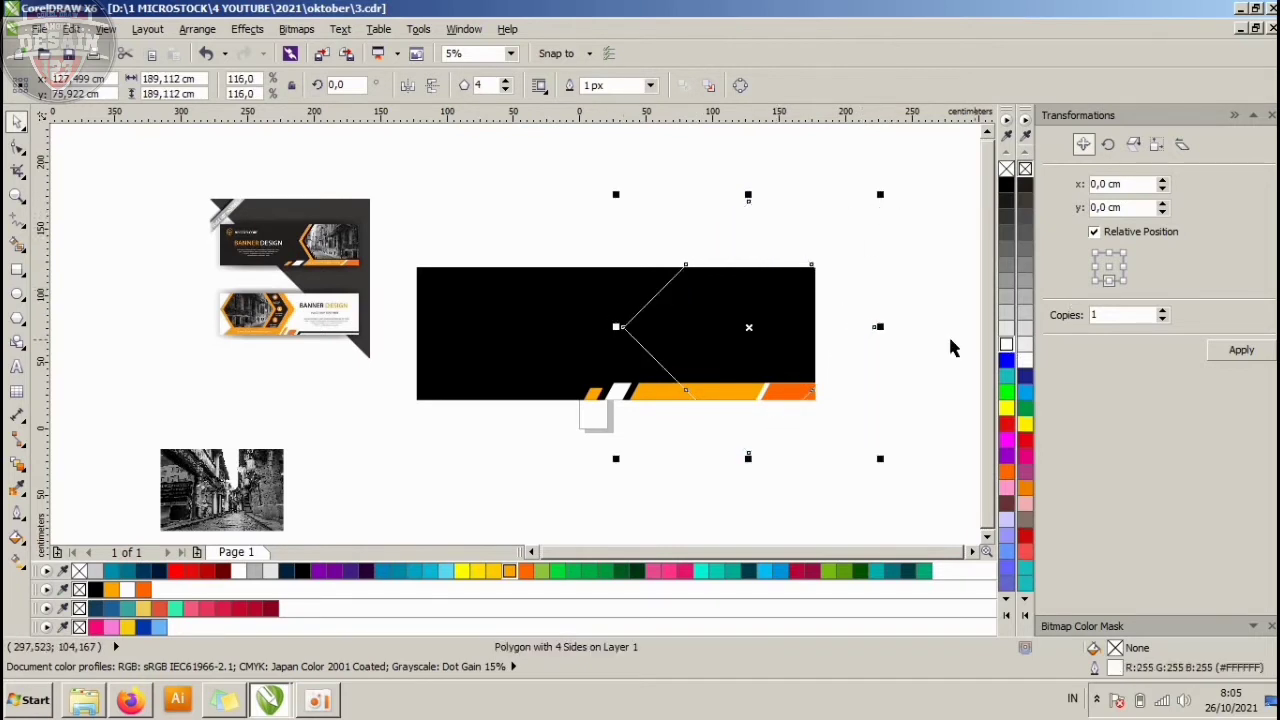
drag(612, 327, 658, 327)
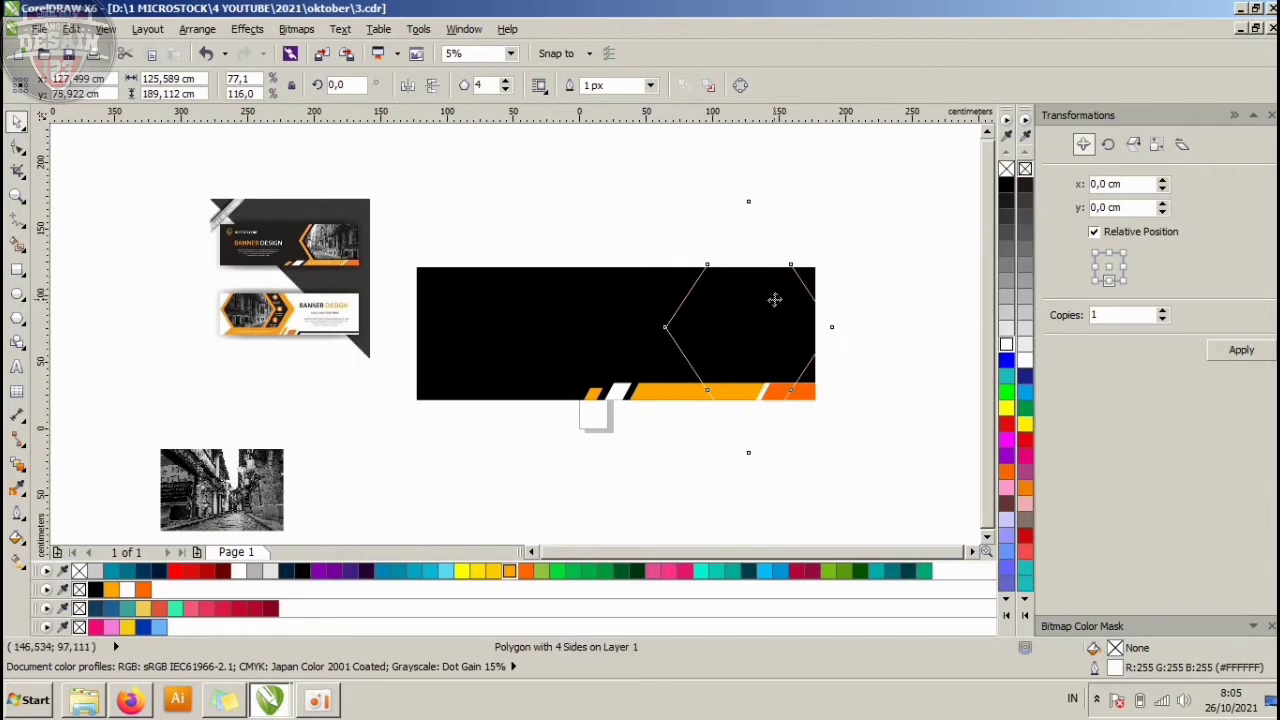
drag(772, 299, 769, 297)
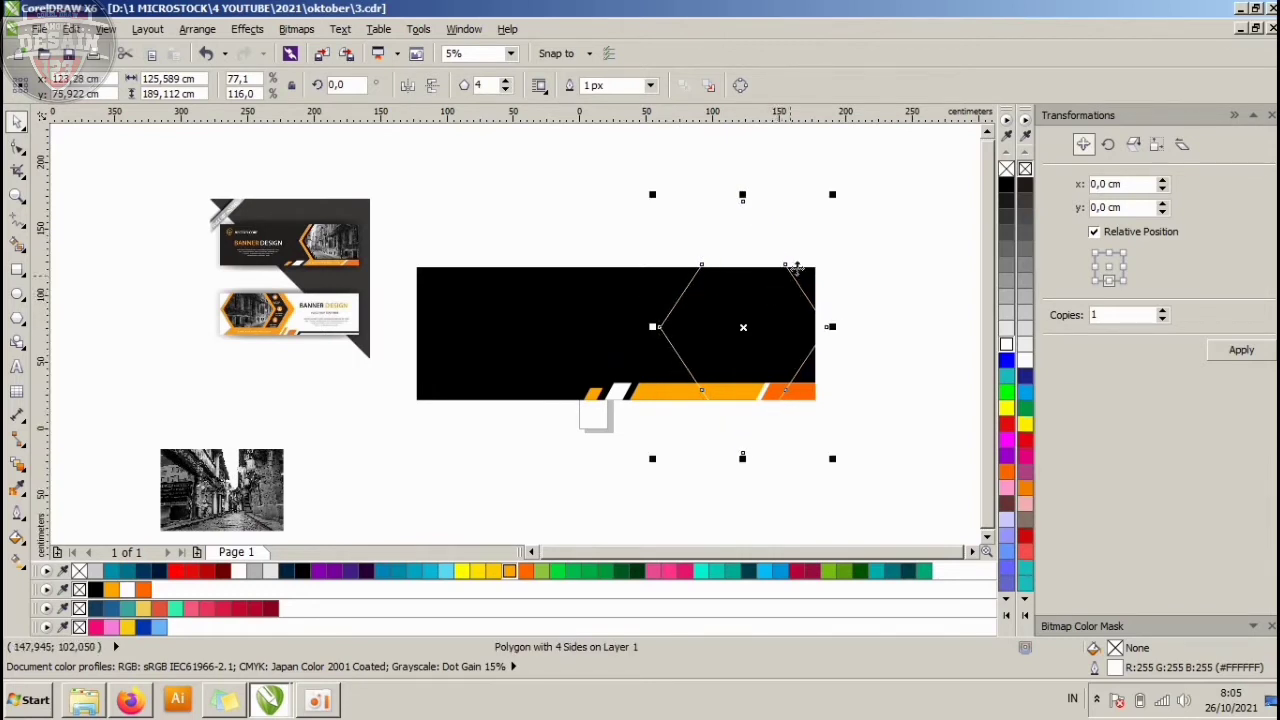
Draw a rectangle about 87 × 190 cm from the polygon's upper corner past the banner's right edge and weld it to the polygon.
click(17, 268)
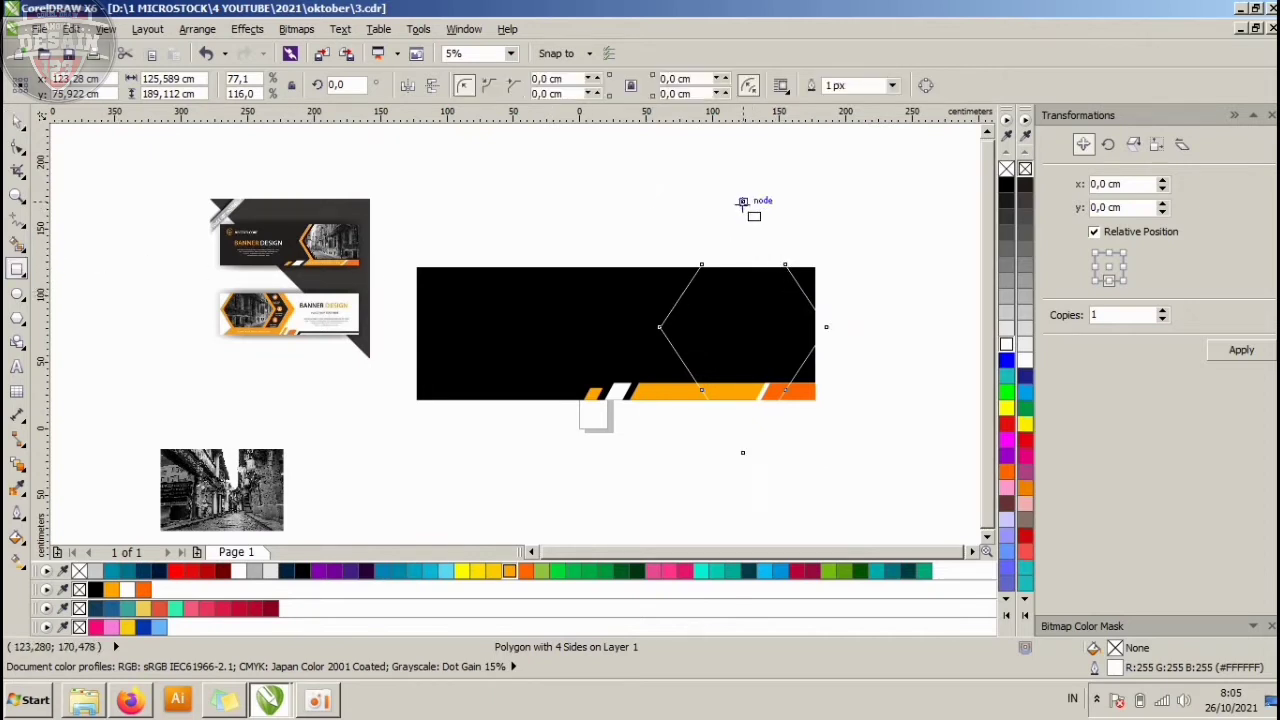
drag(743, 201, 860, 454)
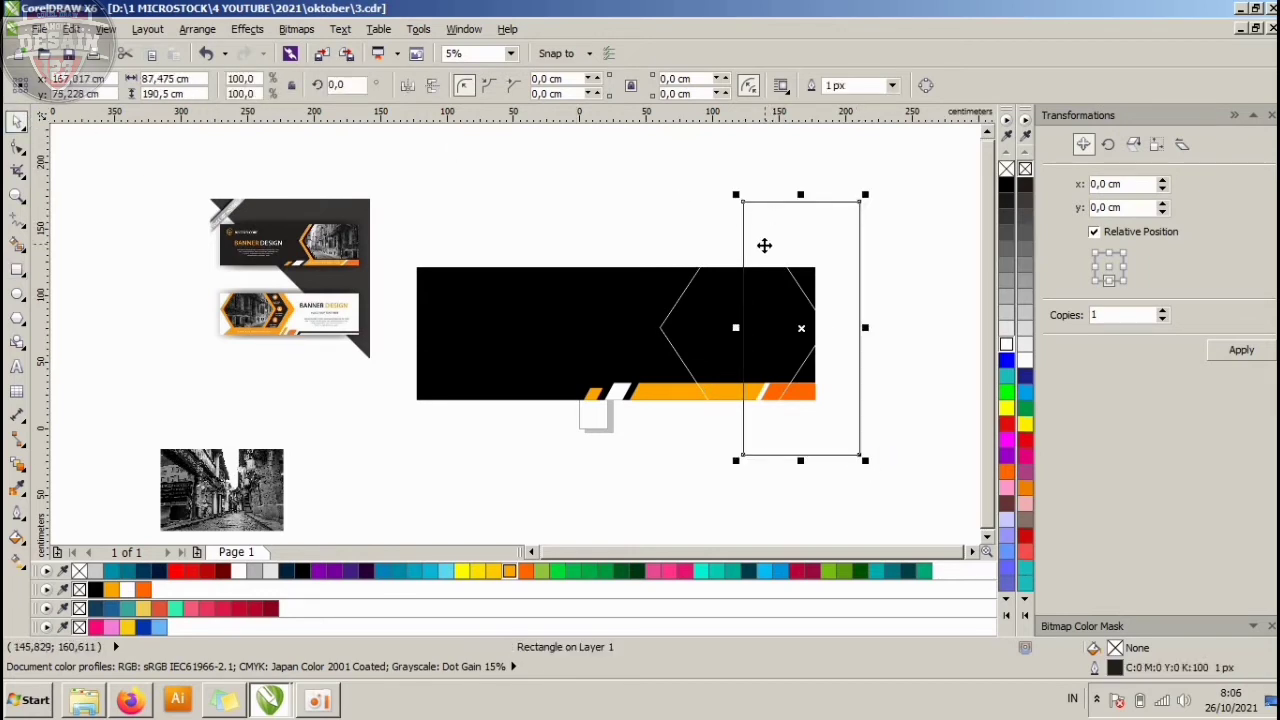
shift+click(733, 250)
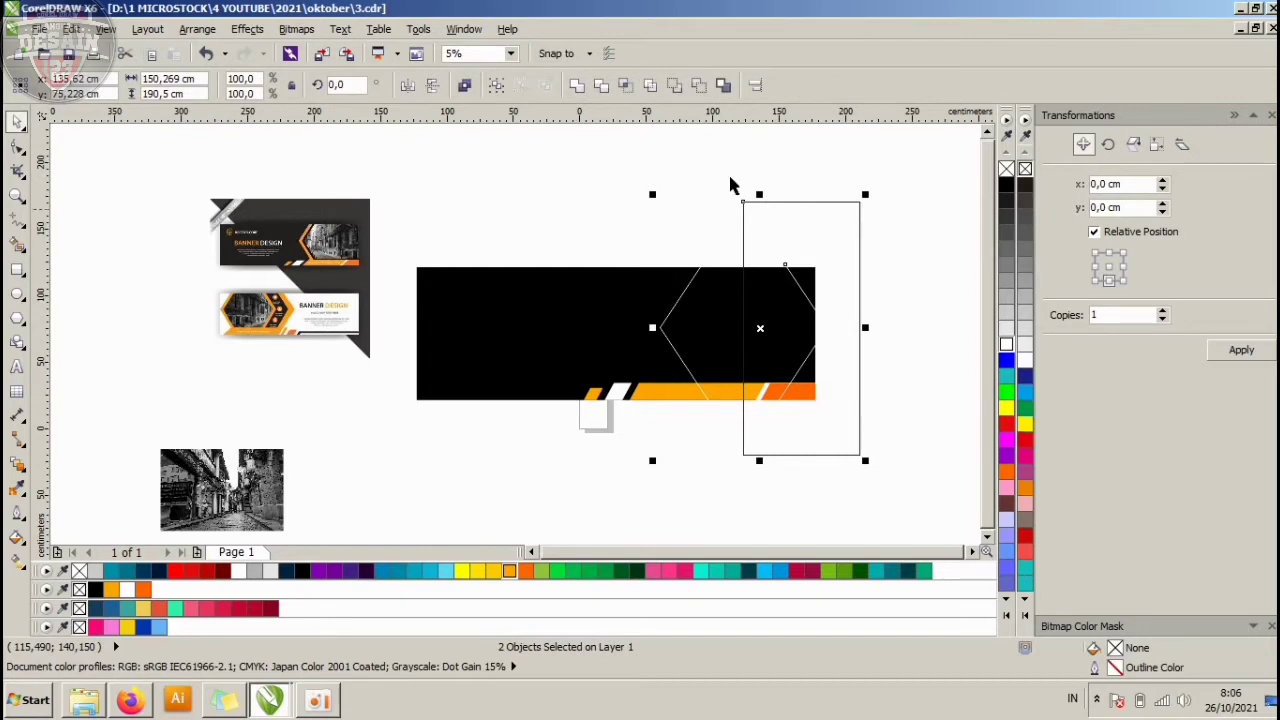
click(576, 88)
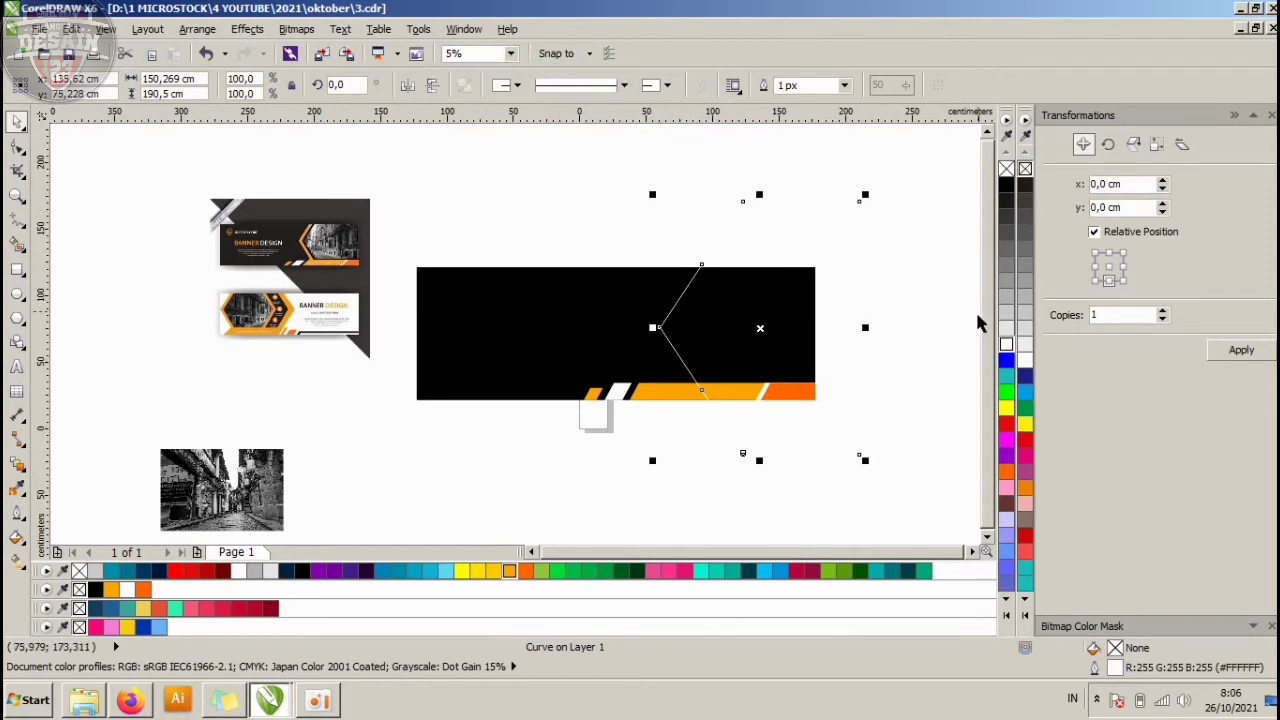
Give the welded arrow-shaped piece a yellow #FFFF00 outline and no fill.
click(1007, 395)
click(1006, 408)
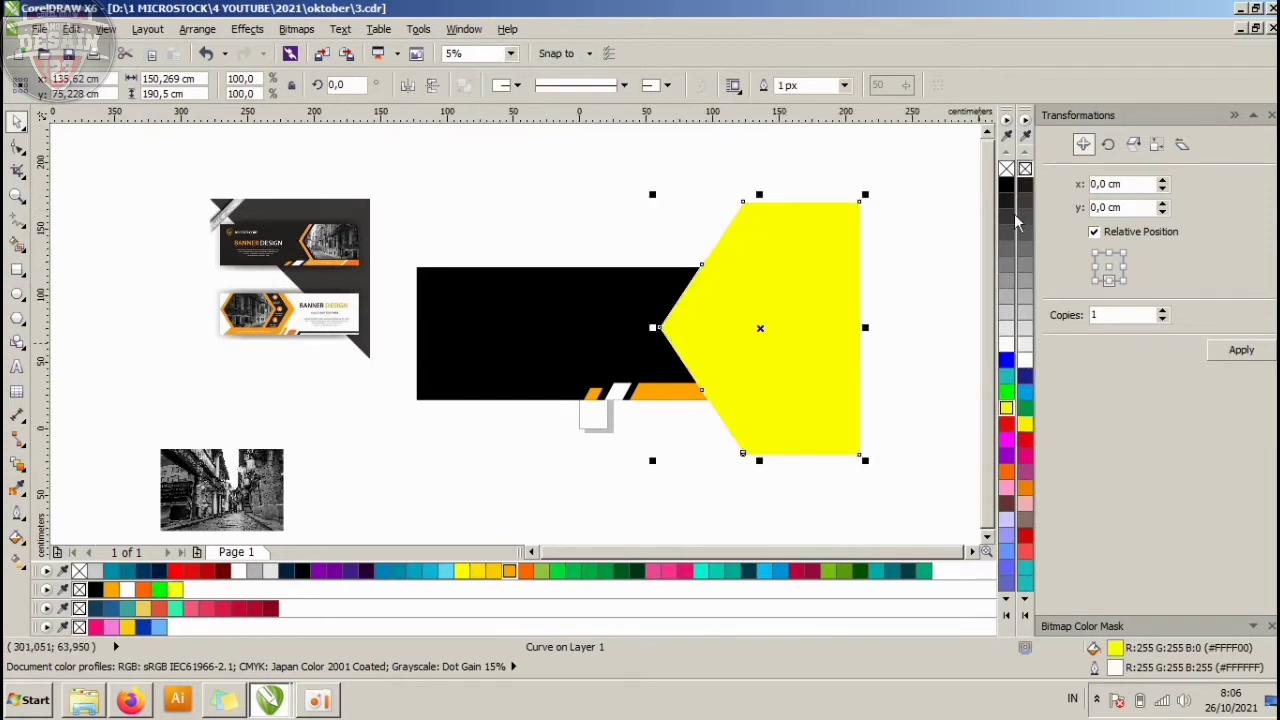
right_click(1004, 163)
click(941, 214)
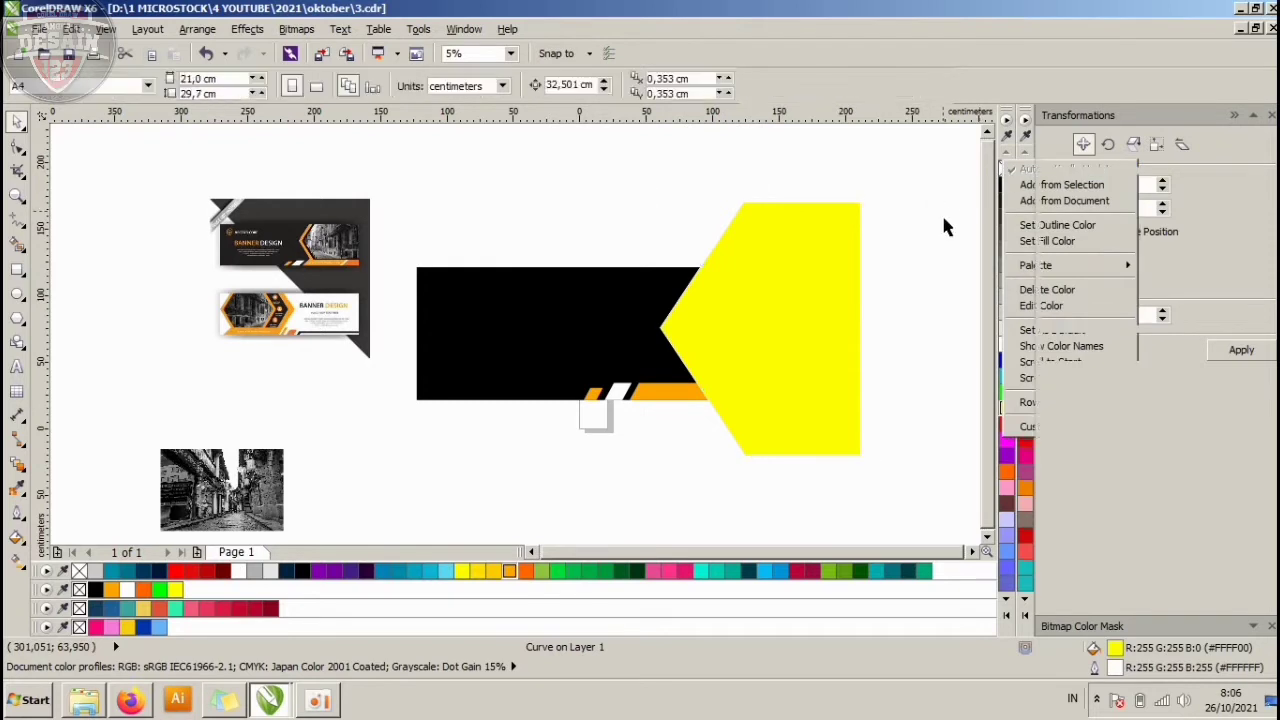
click(838, 272)
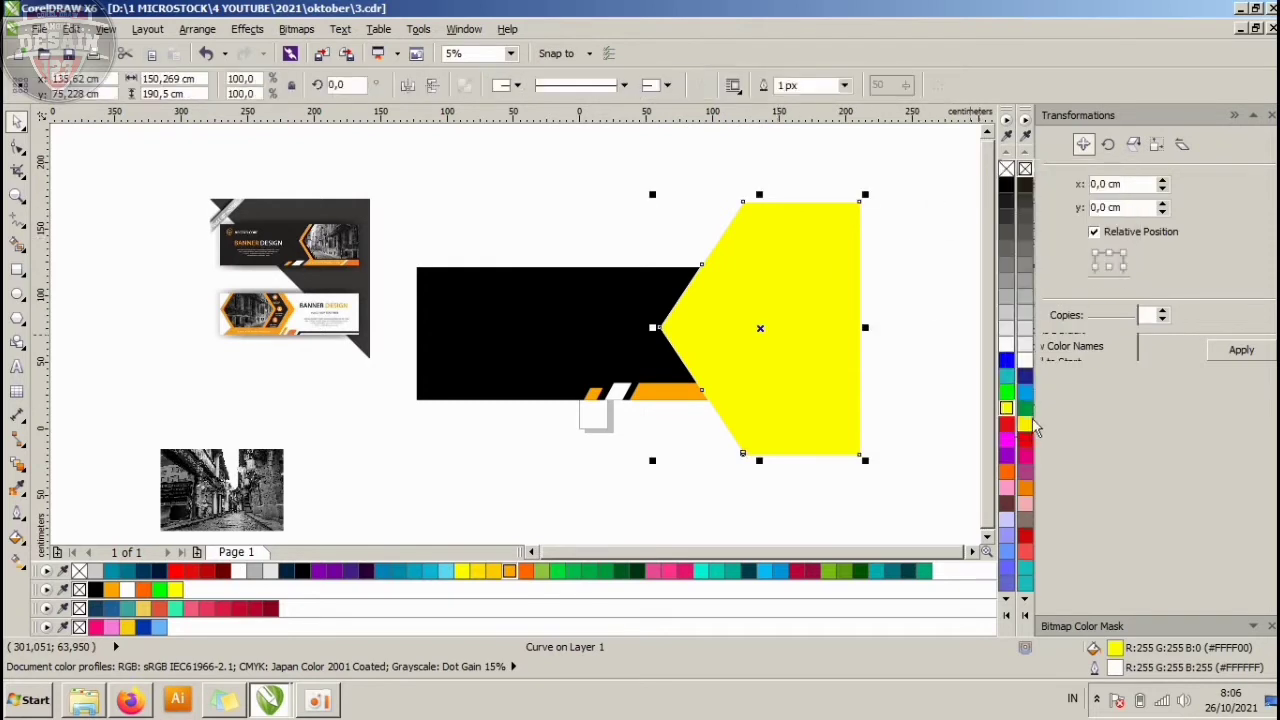
click(1006, 168)
Place two copies of the arrow-shaped outline about 12 cm and 16 cm to its right.
scroll(757, 237, up, 1)
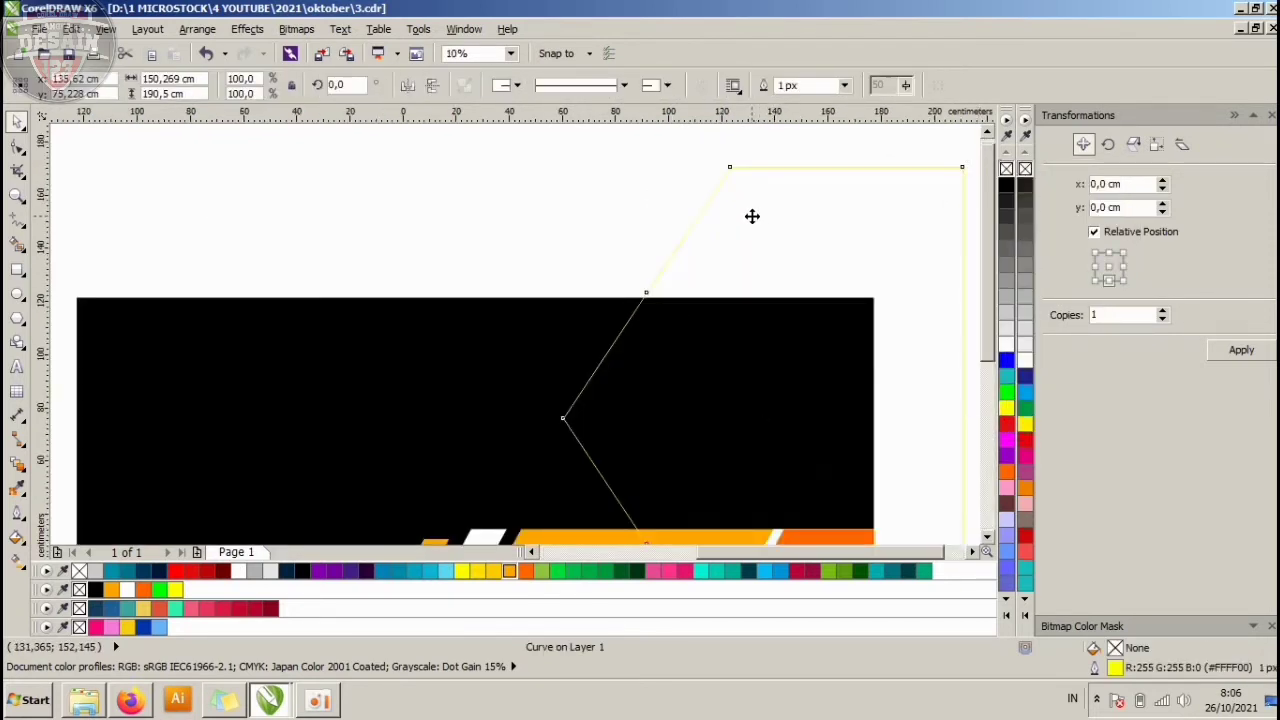
drag(751, 214, 777, 223)
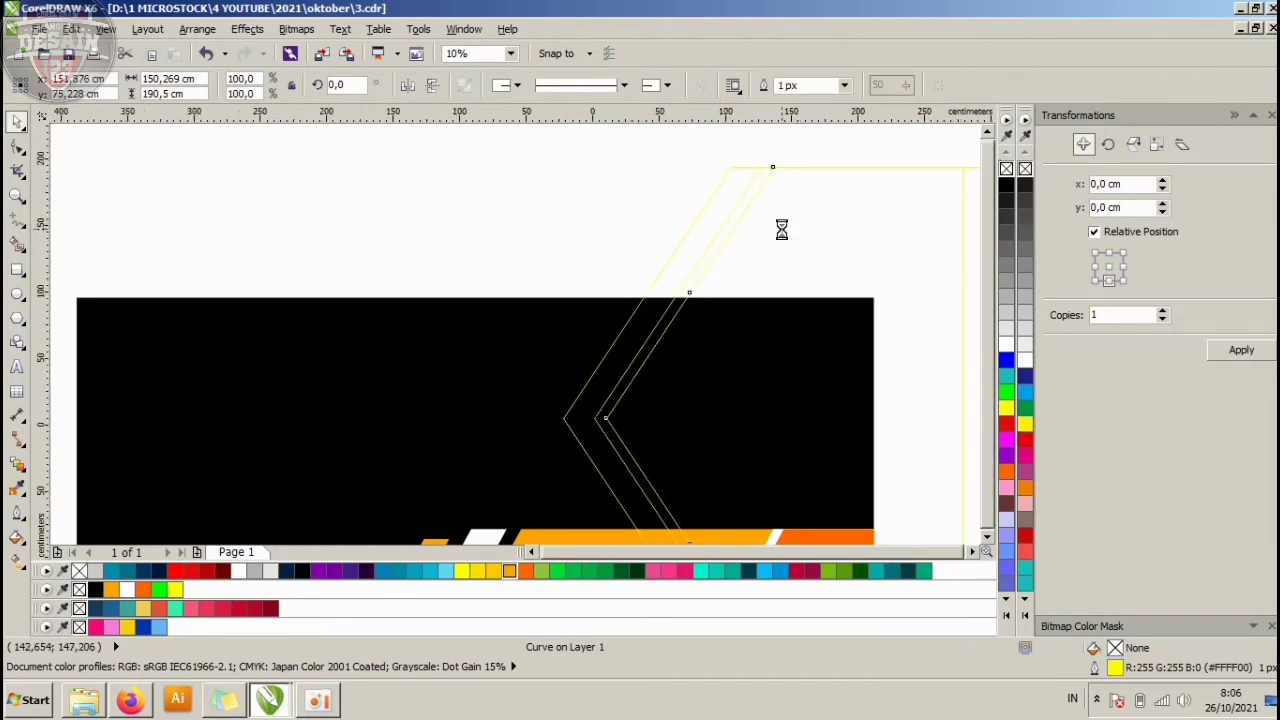
scroll(780, 225, down, 1)
scroll(765, 230, up, 1)
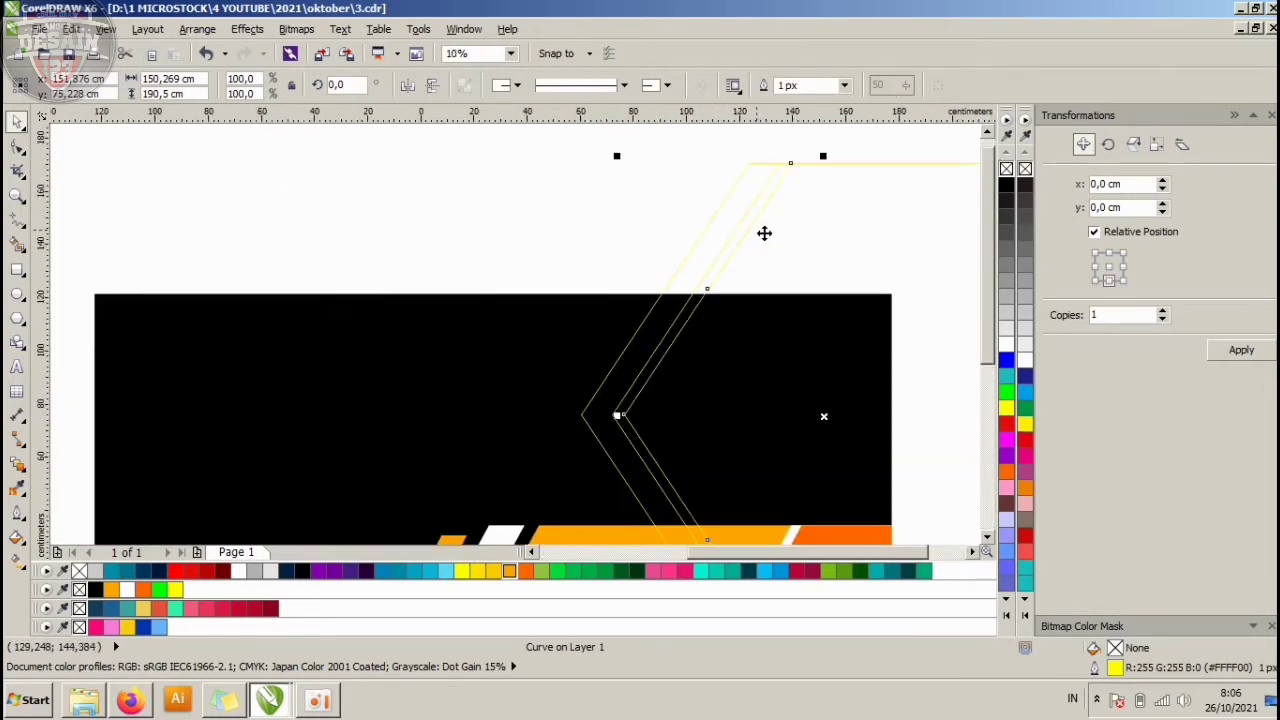
Trim the original arrow outline with the middle copy to leave a chevron band, and delete that copy.
click(800, 165)
key(Escape)
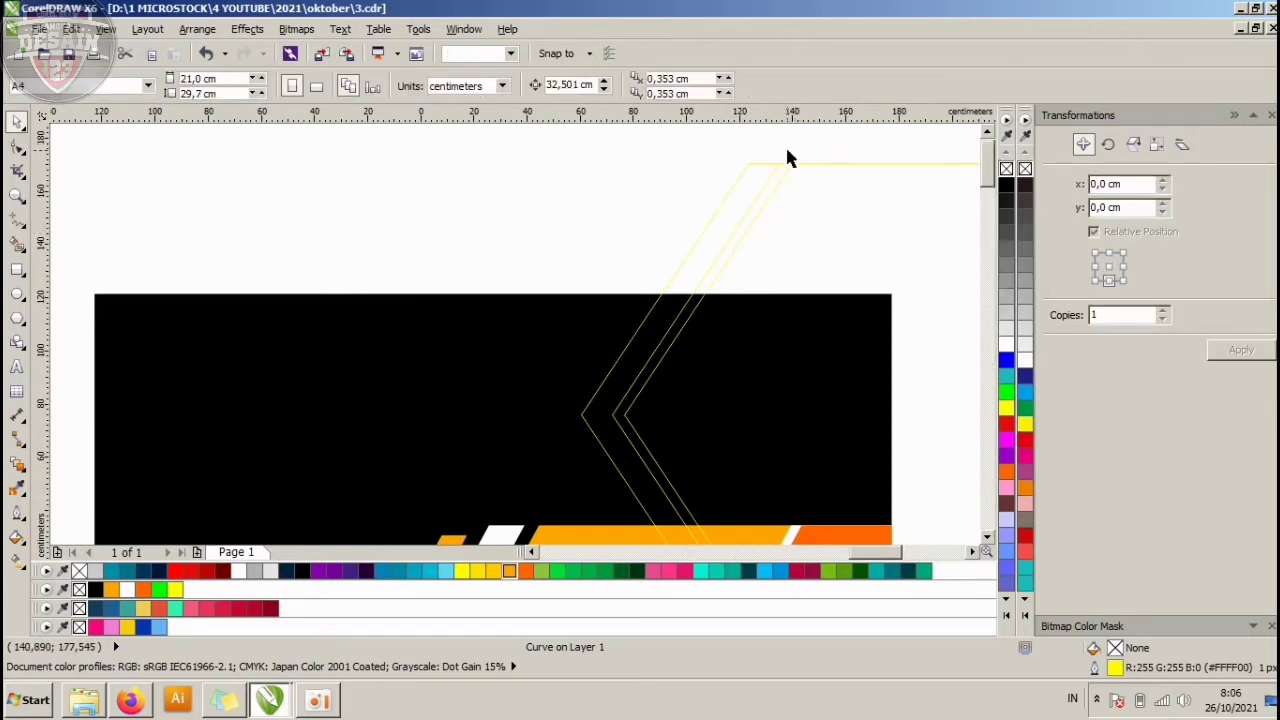
scroll(787, 158, up, 2)
click(755, 234)
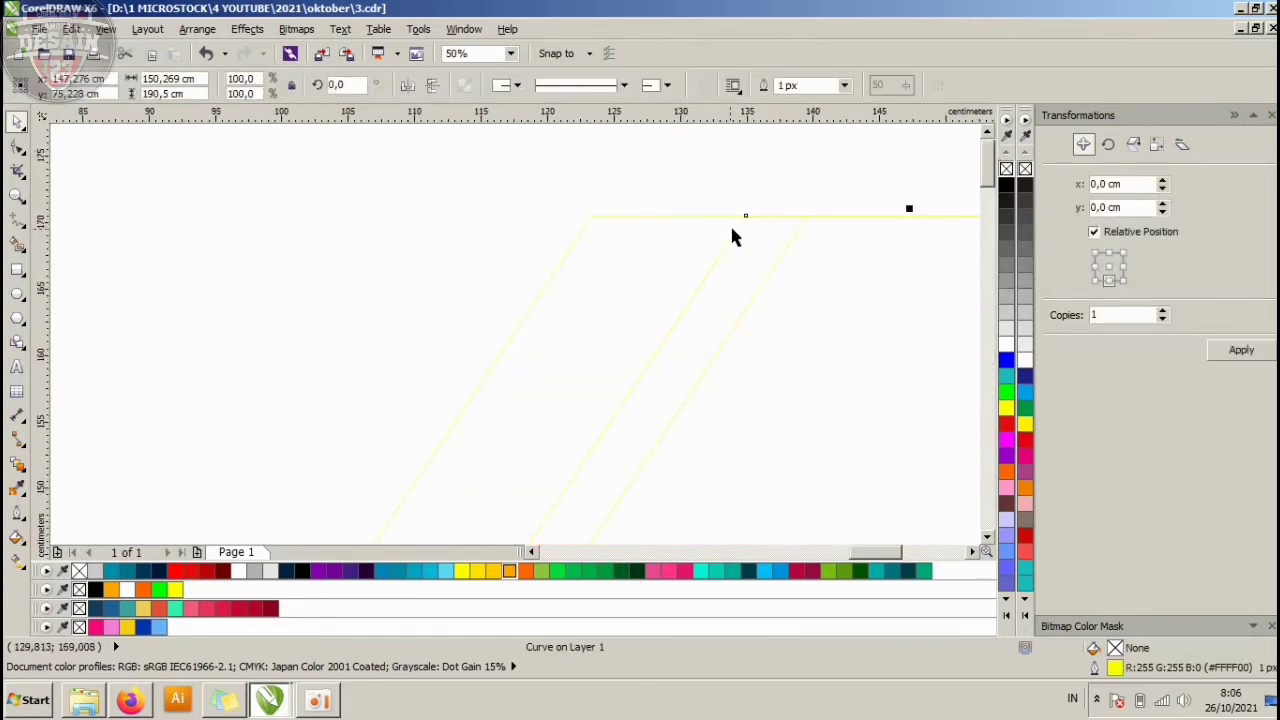
shift+click(637, 213)
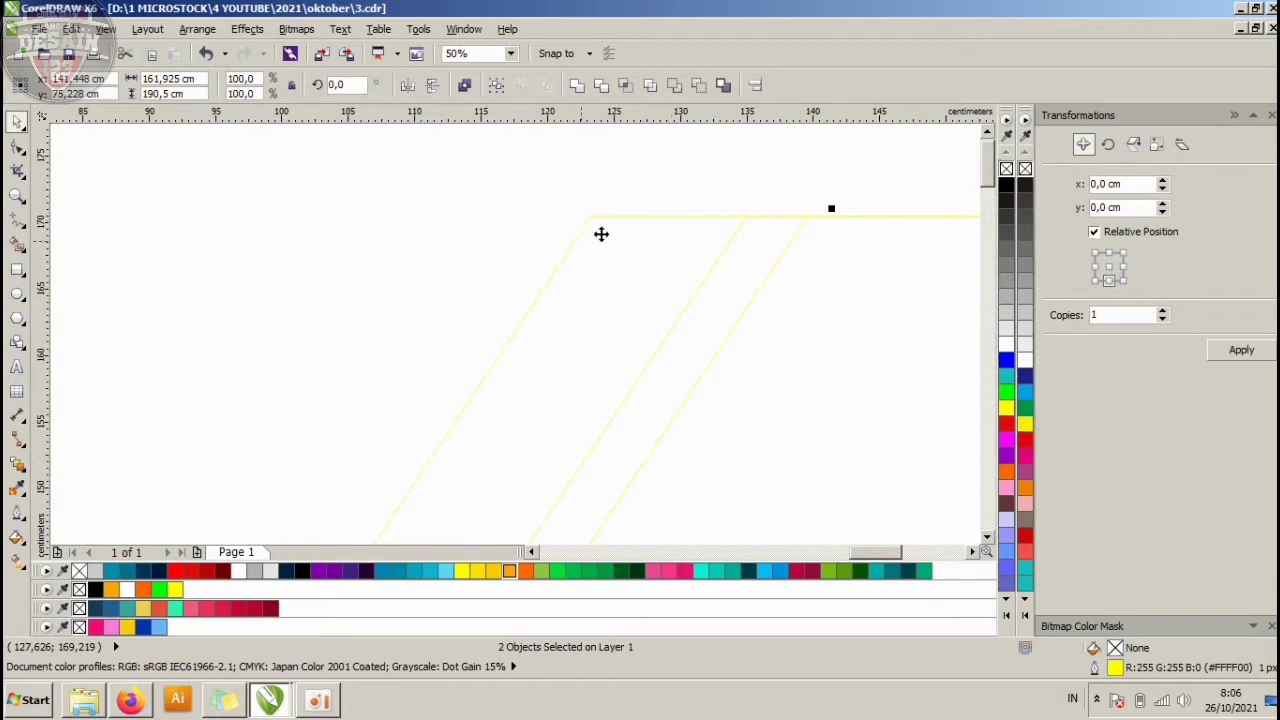
click(606, 90)
click(755, 190)
click(763, 236)
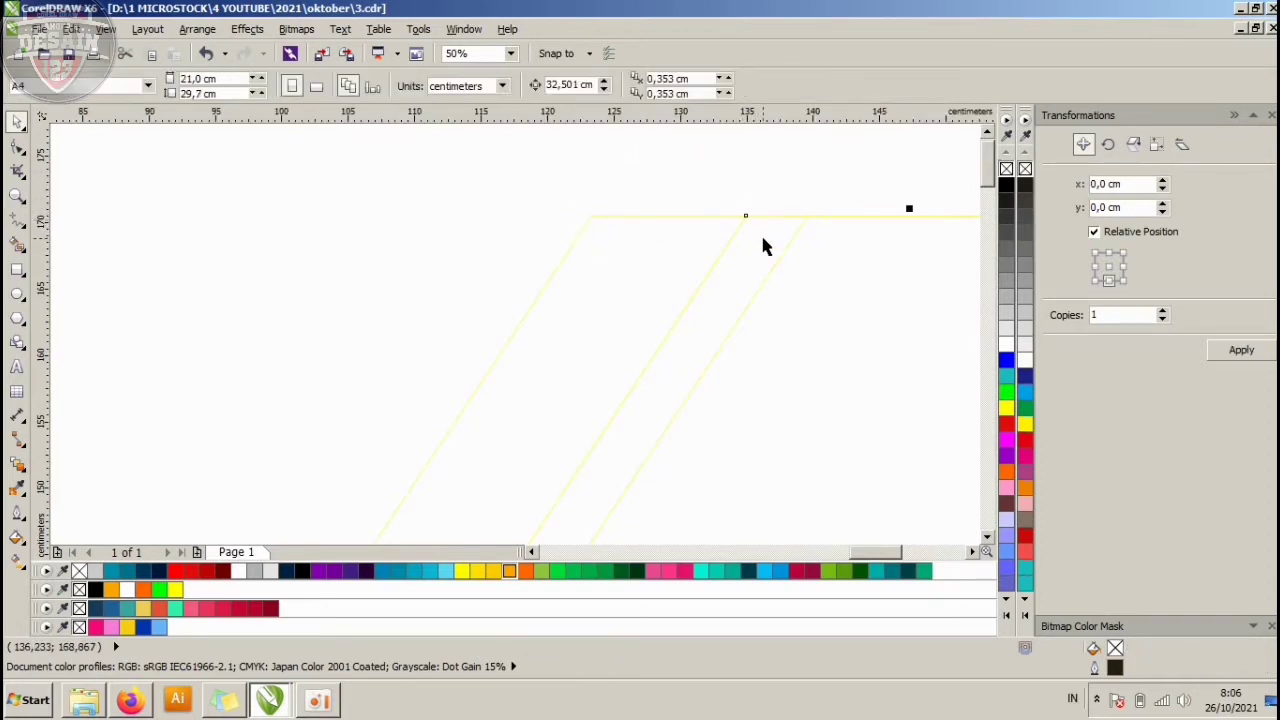
scroll(768, 233, down, 1)
key(Delete)
scroll(766, 230, down, 3)
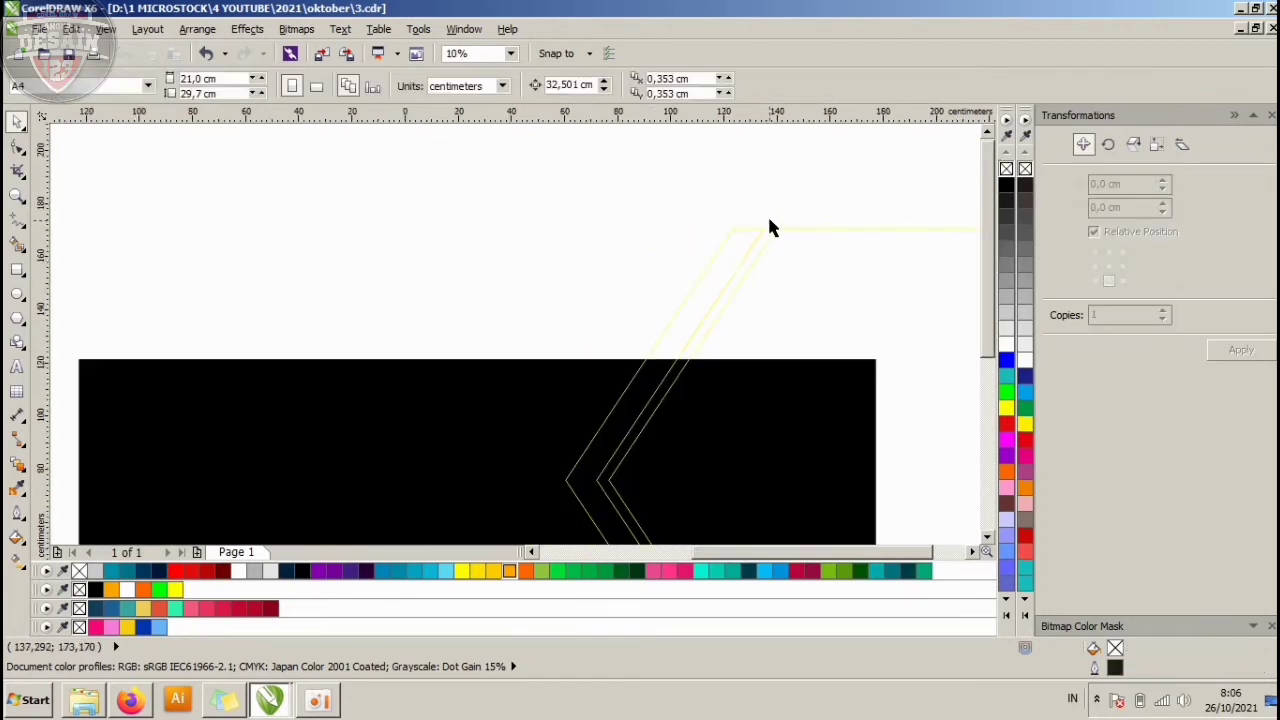
Intersect the chevron band with the black banner rectangle and delete the overhanging original band.
scroll(743, 272, up, 2)
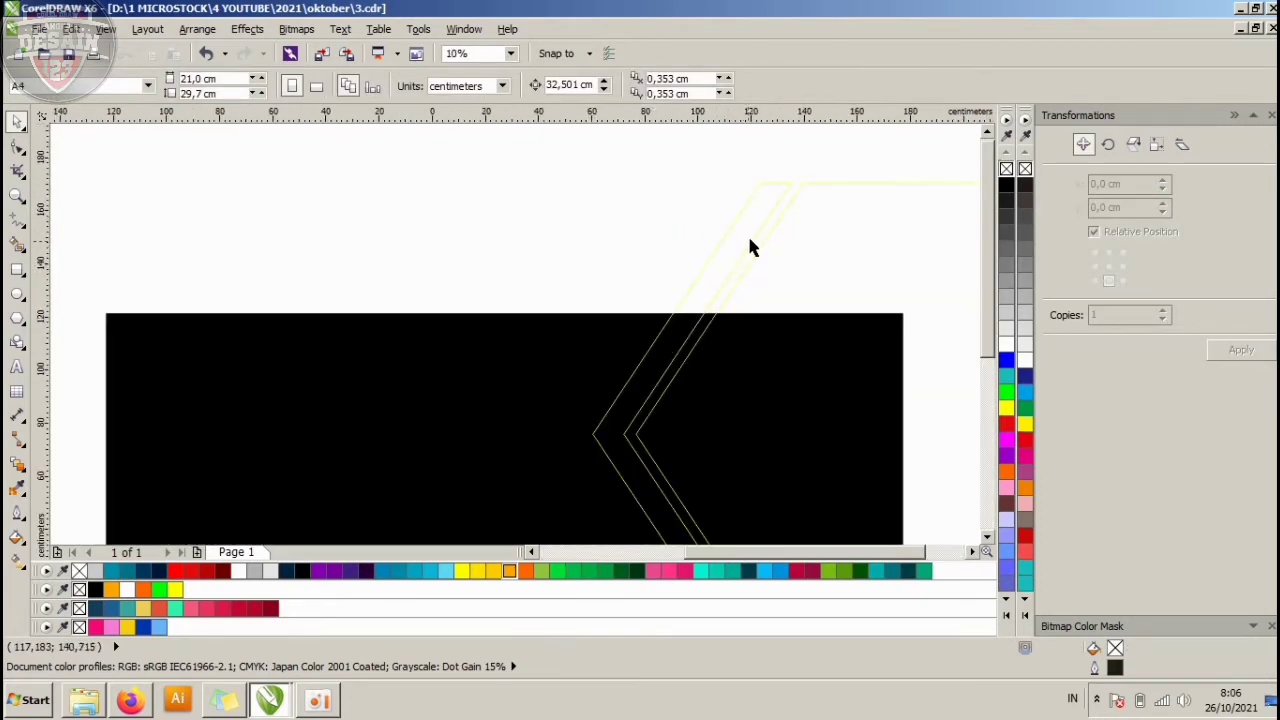
click(748, 226)
shift+click(790, 222)
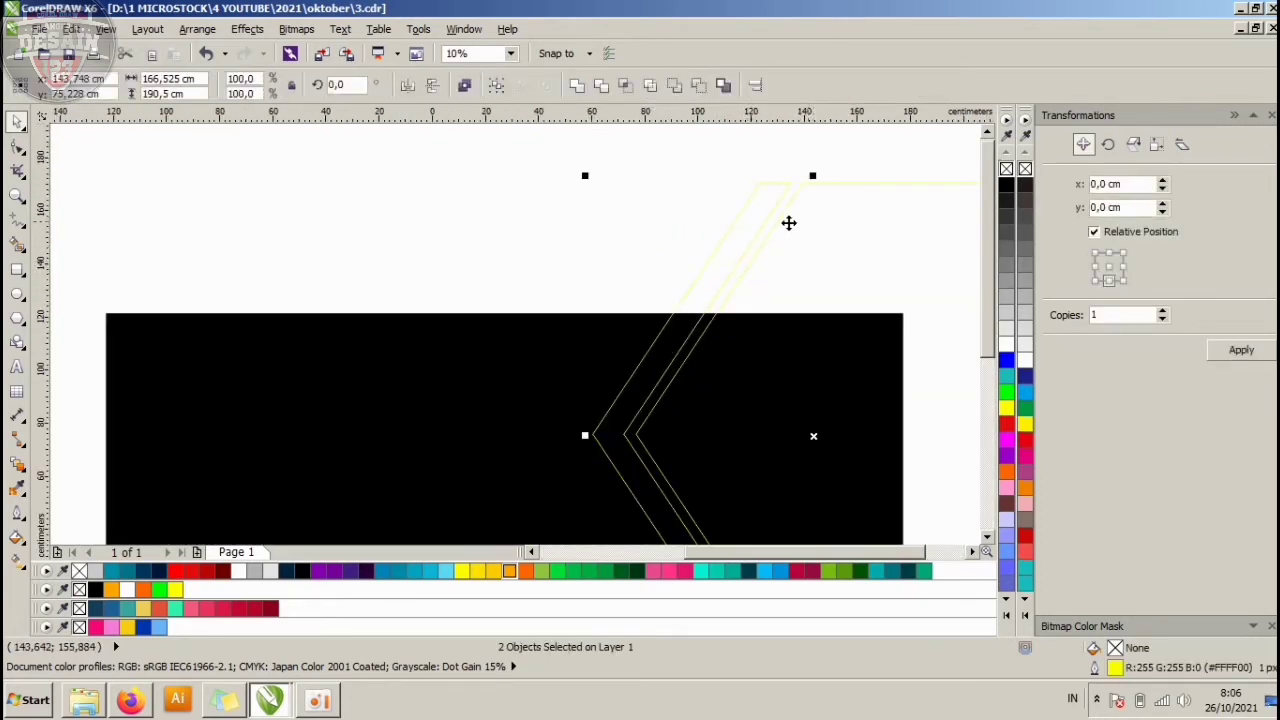
click(654, 246)
click(583, 343)
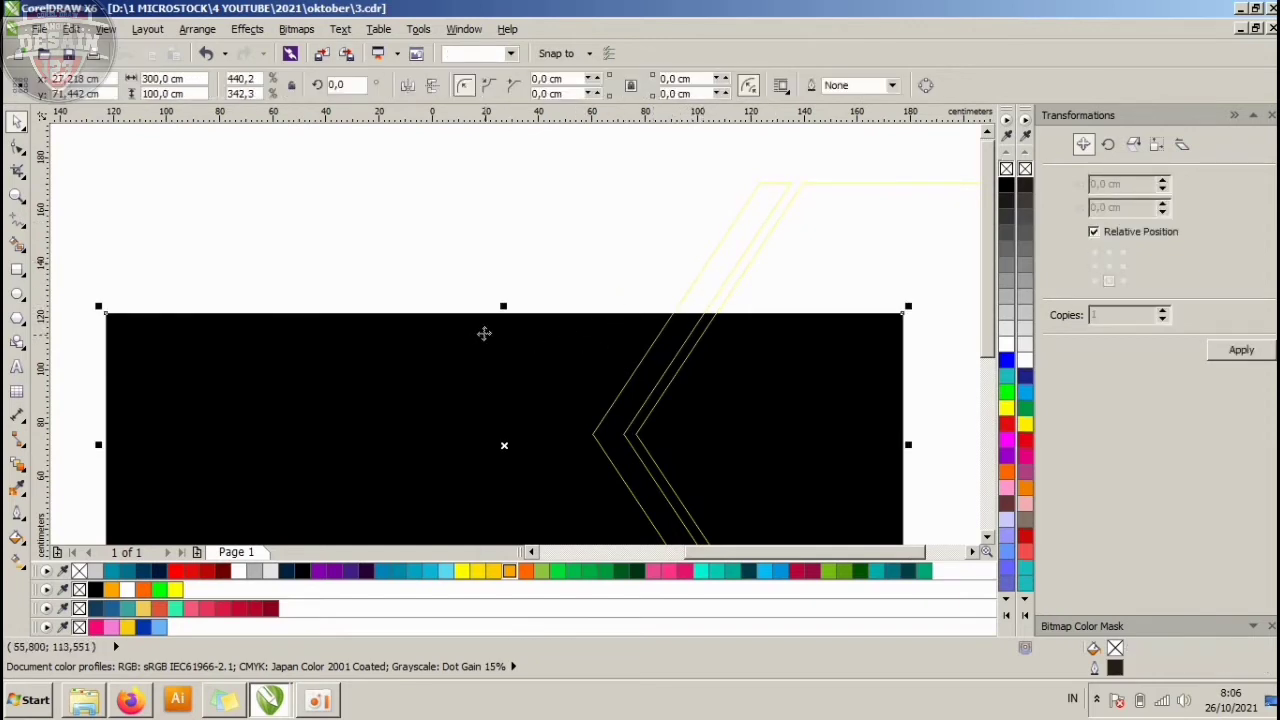
shift+click(730, 238)
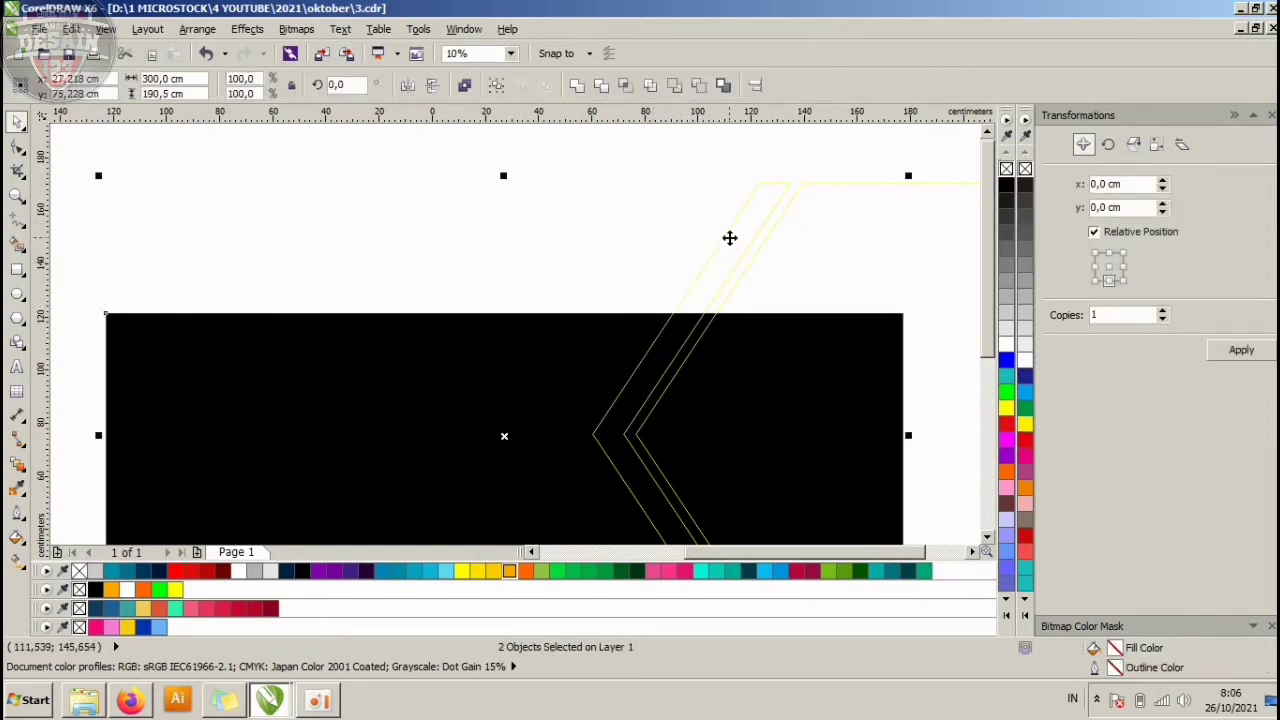
click(624, 88)
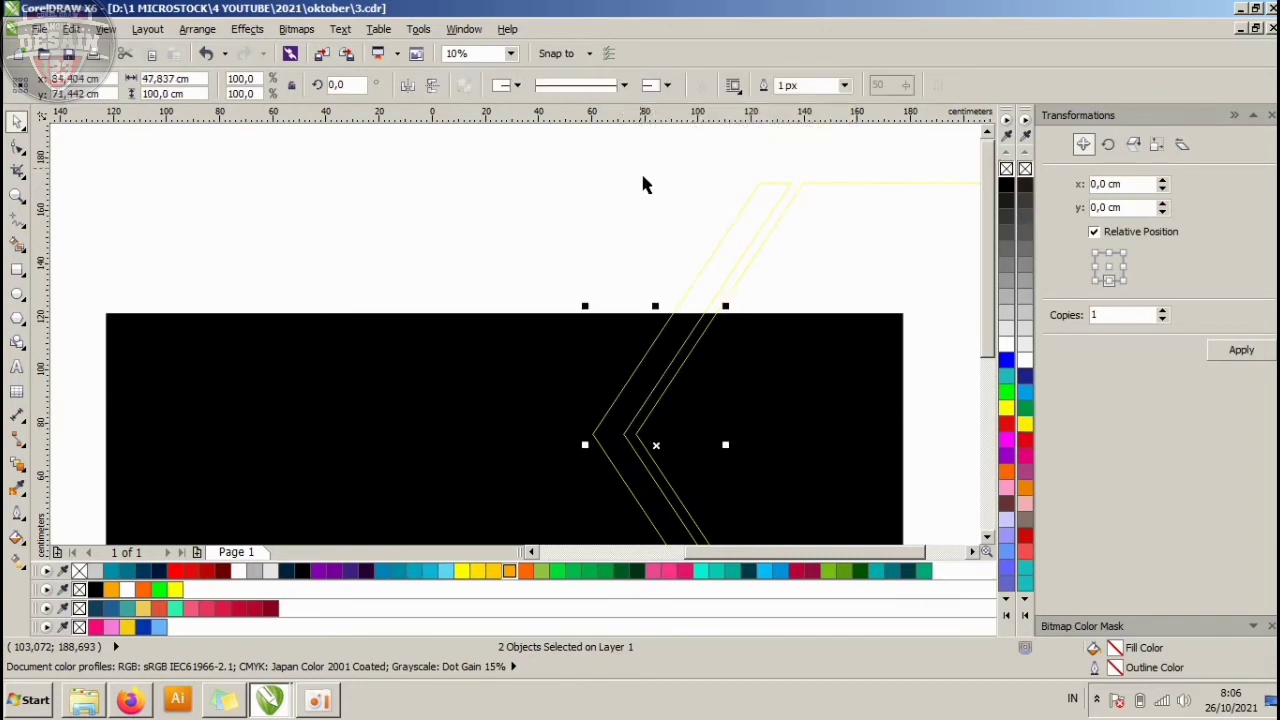
click(680, 208)
click(722, 234)
click(658, 238)
Intersect the remaining arrow-shaped copy with the black banner rectangle and delete its overhanging original.
click(569, 360)
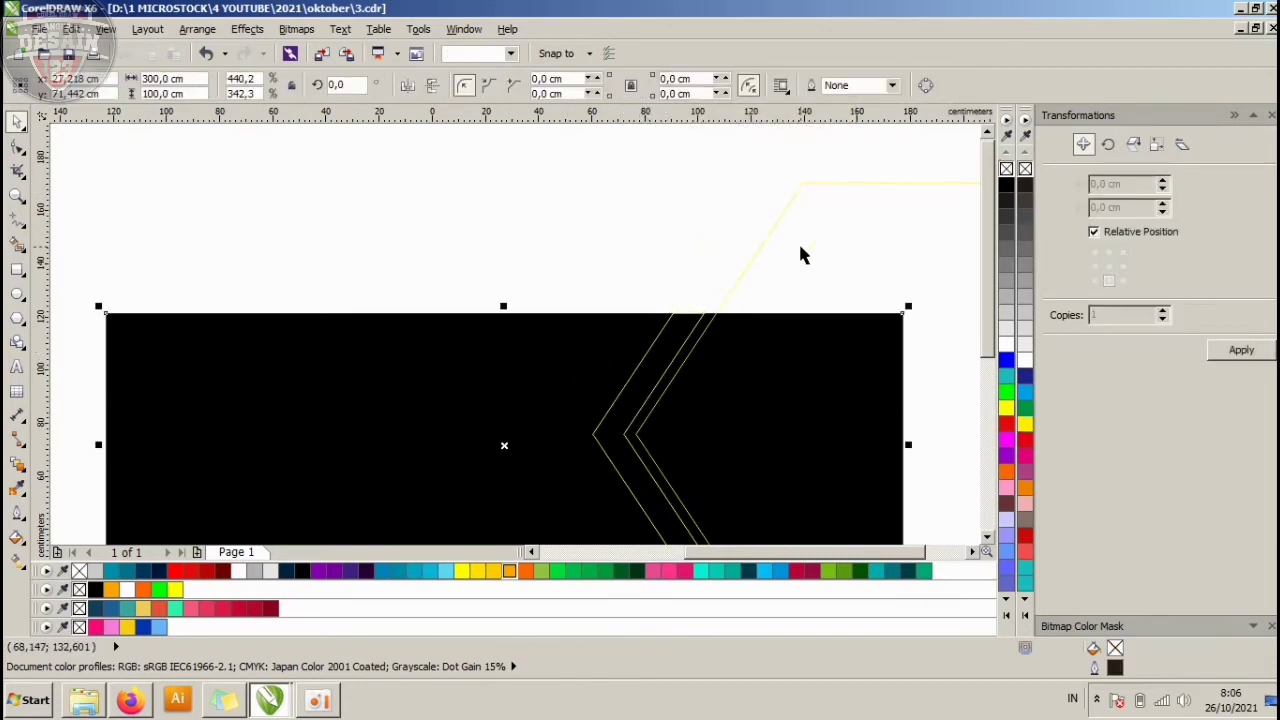
shift+click(765, 232)
click(872, 229)
click(768, 232)
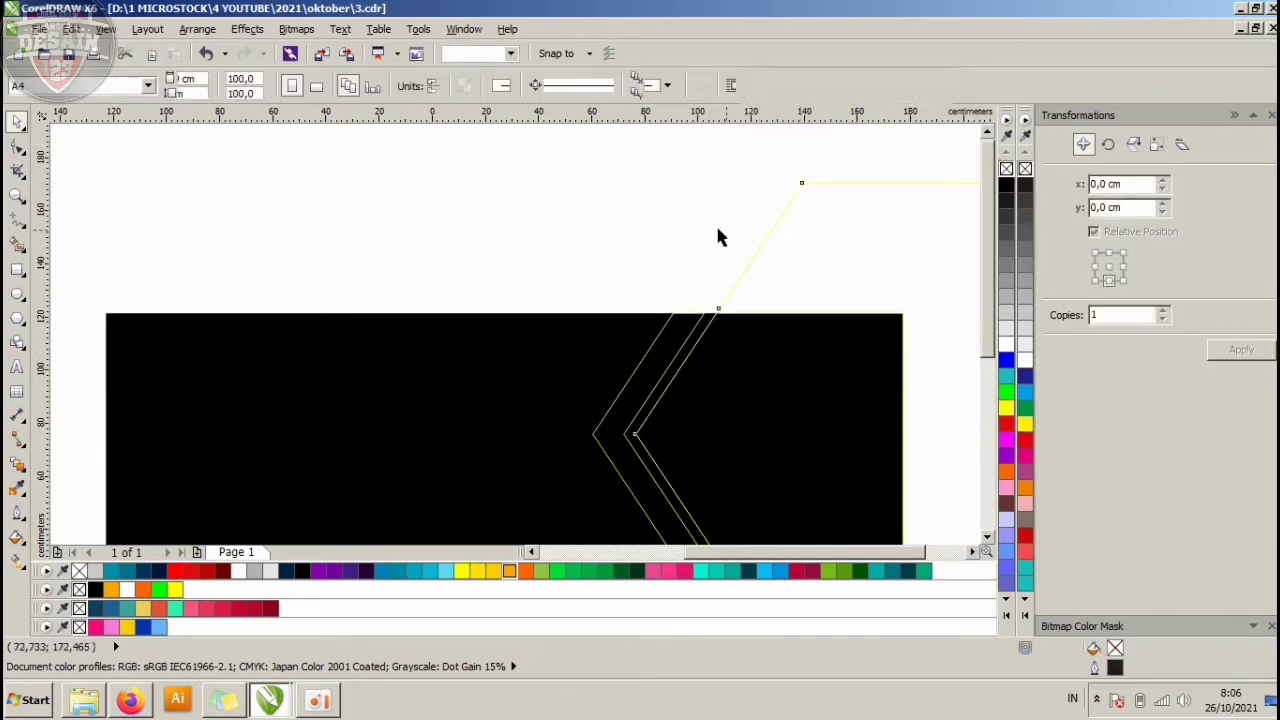
key(Delete)
scroll(745, 224, down, 1)
scroll(765, 350, up, 1)
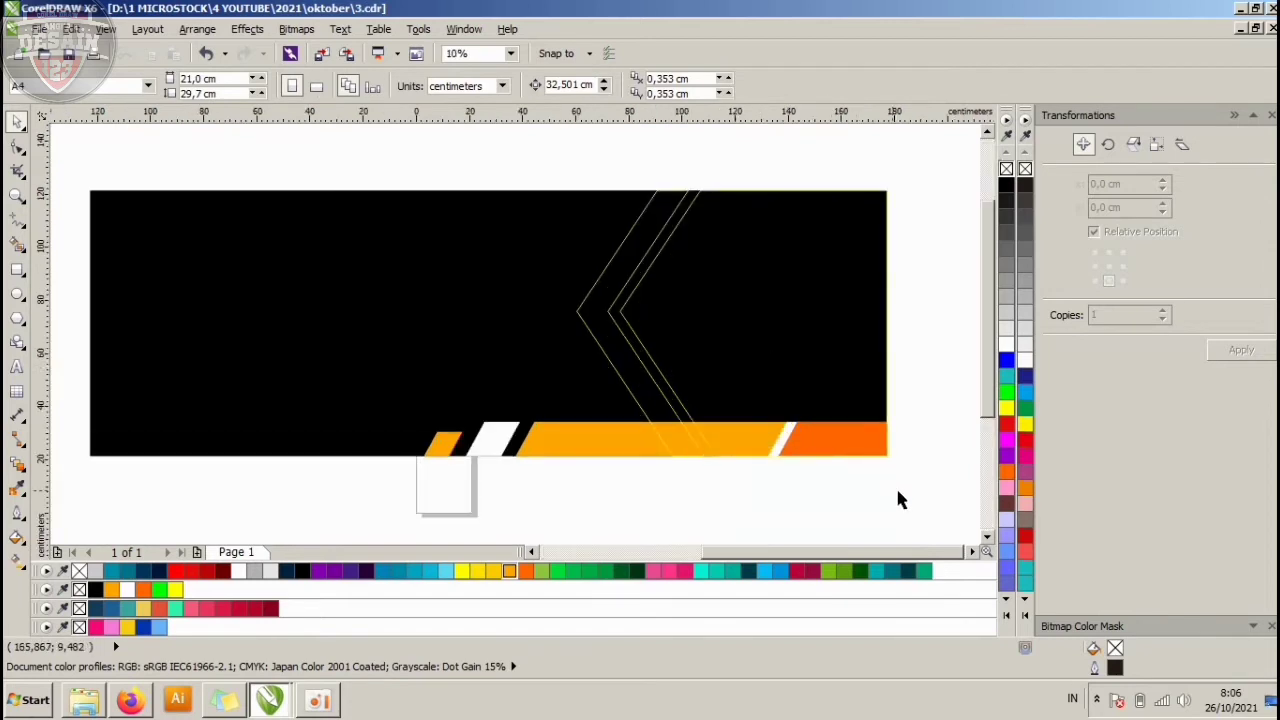
Bring the five slanted strip pieces along the banner's lower edge in front of the chevron and frame outlines.
drag(912, 486, 518, 421)
drag(926, 486, 366, 389)
click(817, 480)
drag(891, 486, 402, 406)
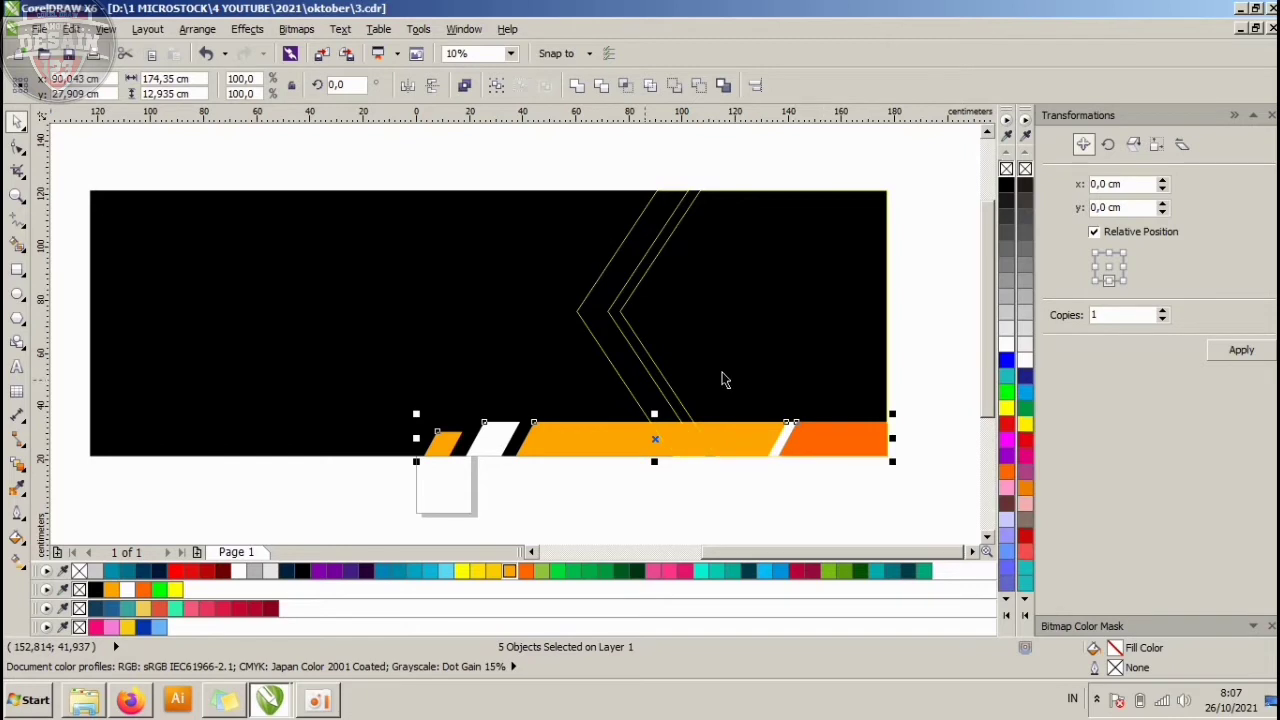
click(729, 480)
scroll(743, 375, down, 1)
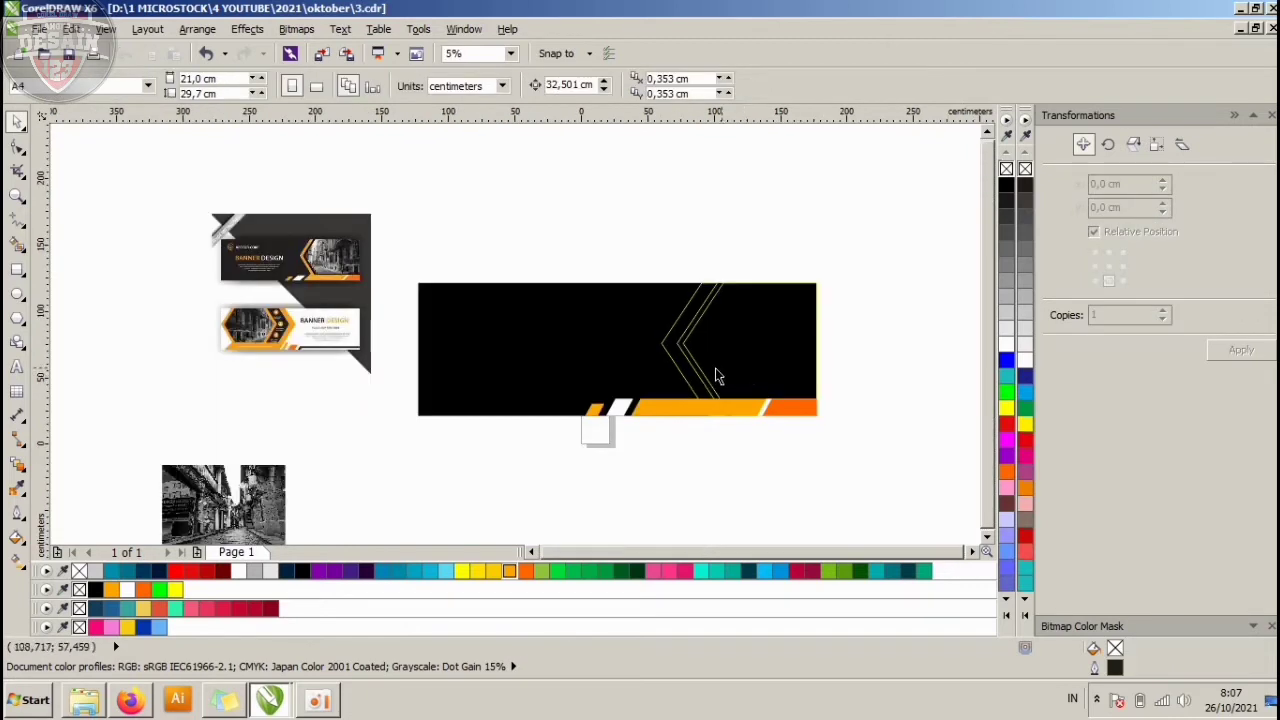
scroll(697, 375, up, 1)
click(690, 350)
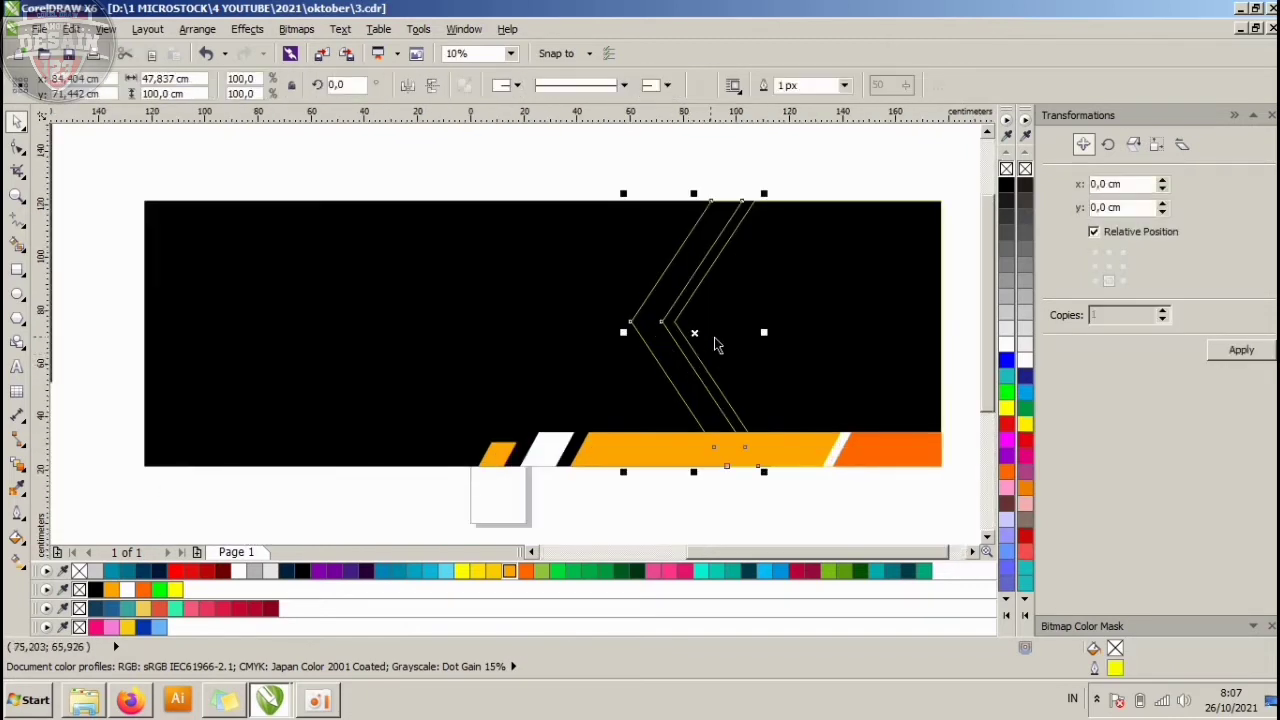
click(788, 441)
click(848, 474)
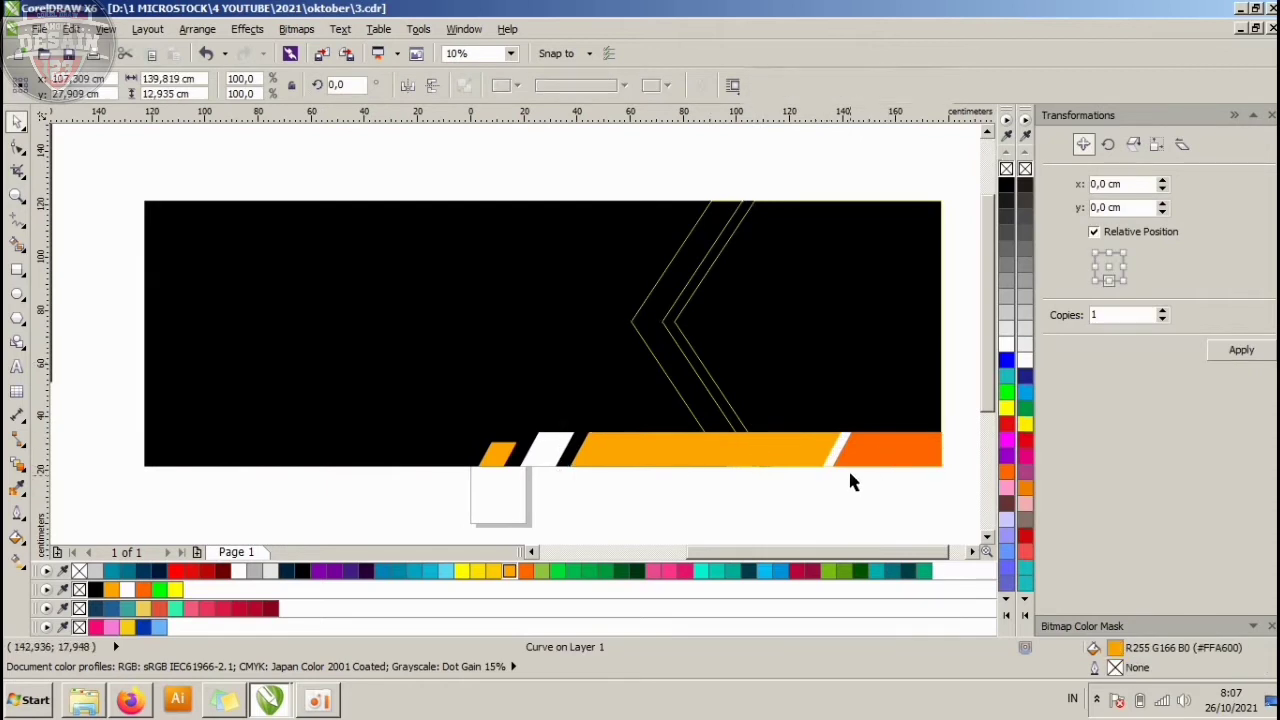
click(757, 448)
click(778, 491)
Fill the chevron band with orange #FFA600 and remove its outline.
click(693, 396)
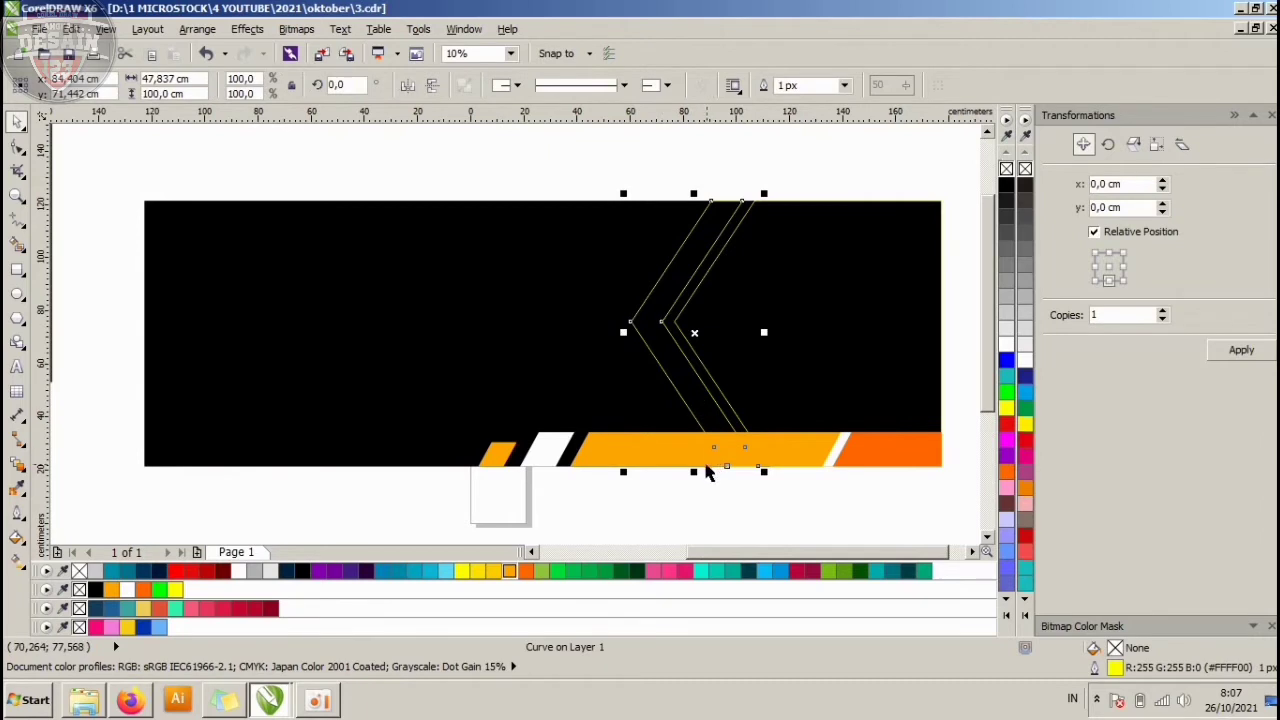
click(512, 571)
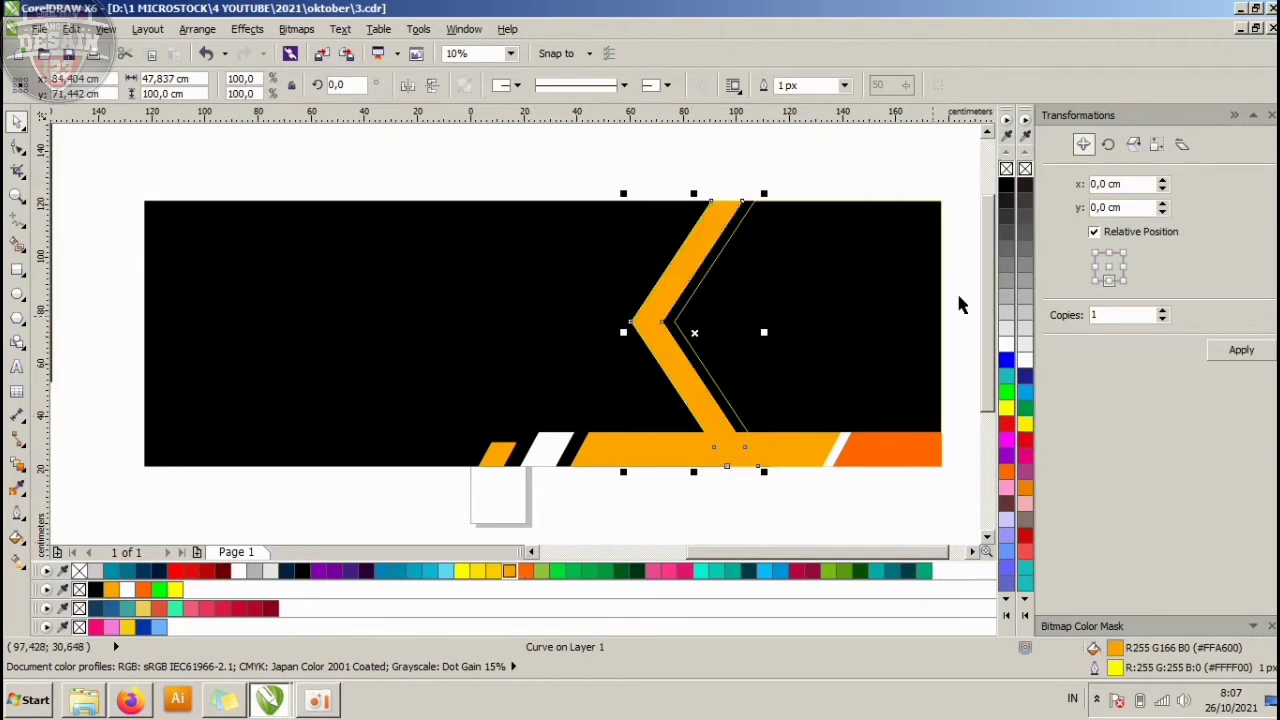
right_click(1024, 168)
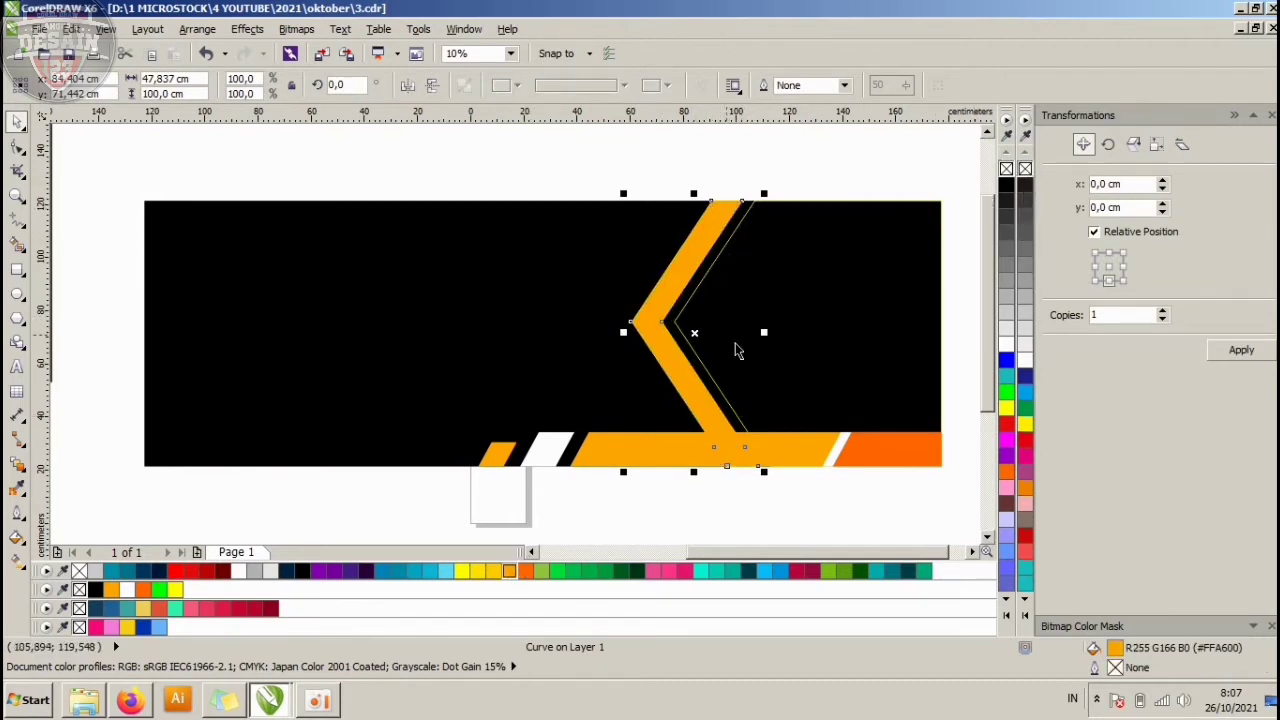
key(Escape)
scroll(765, 263, down, 1)
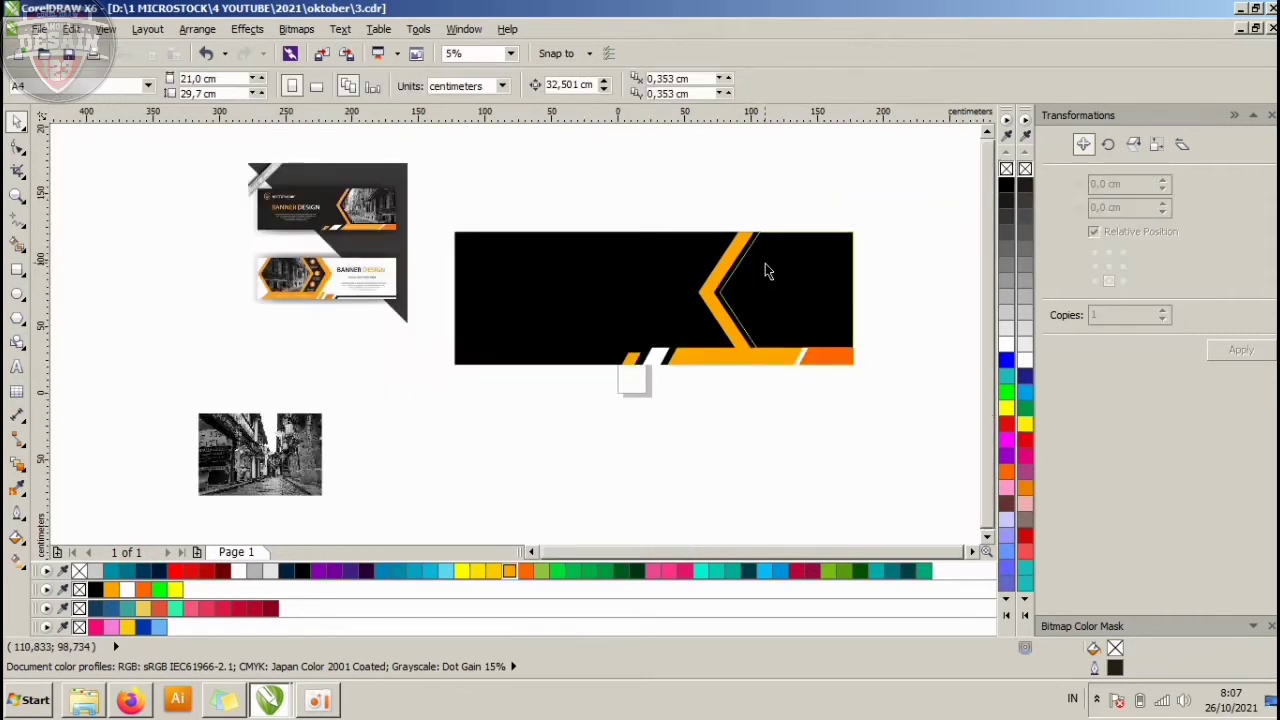
Move the black-and-white street photo beside the banner's right edge and enlarge it to about 109 × 73 cm.
click(288, 436)
drag(247, 448, 694, 431)
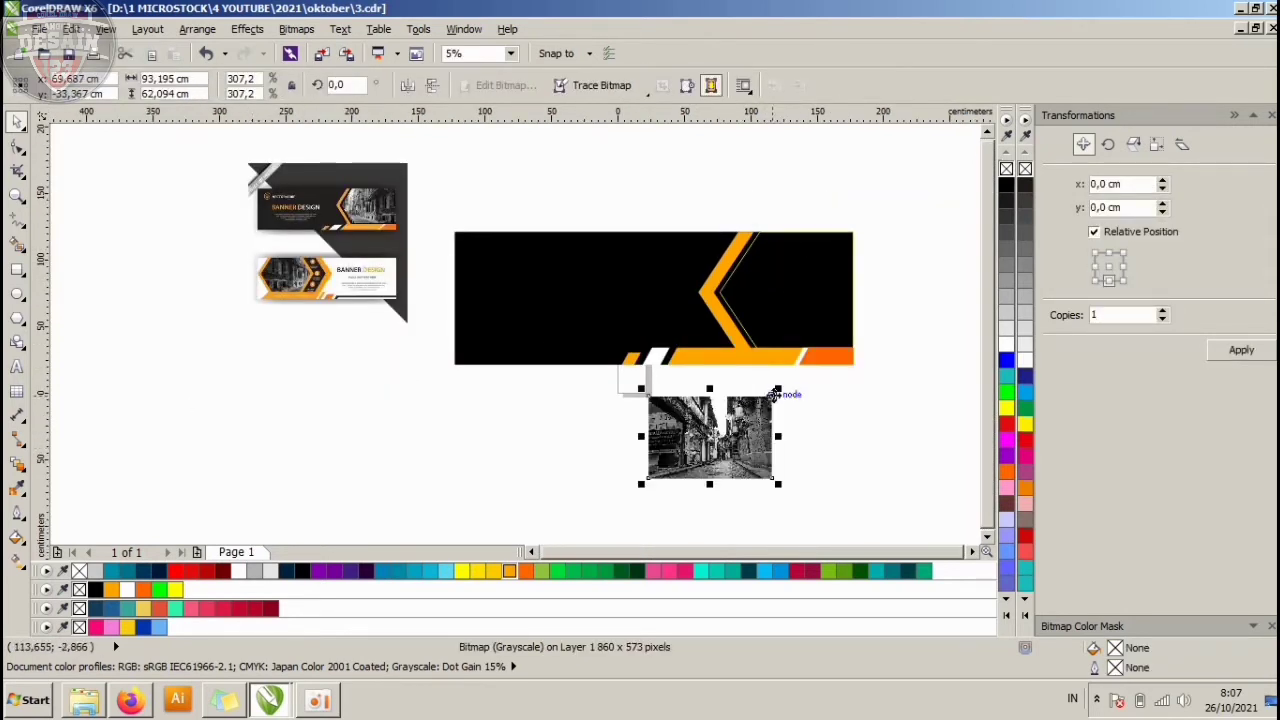
mouse_move(779, 390)
mouse_down()
mouse_move(791, 371)
mouse_move(784, 389)
mouse_up()
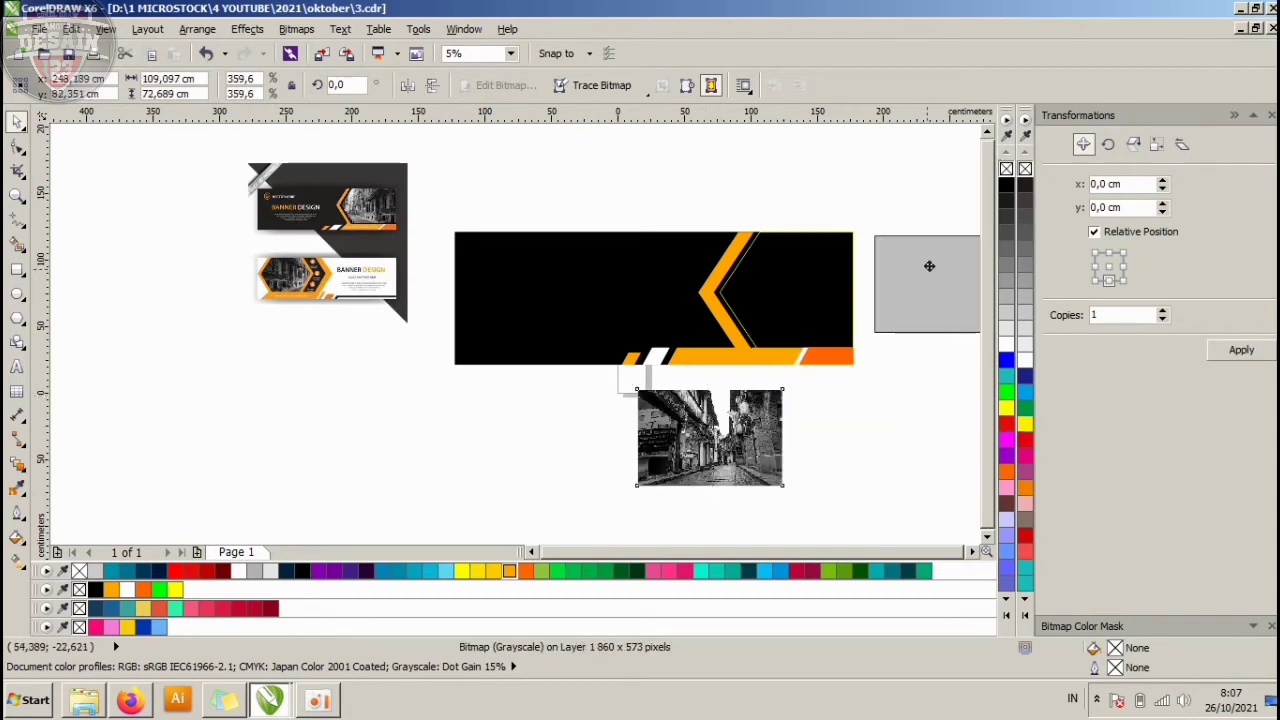
drag(922, 273, 924, 276)
scroll(531, 340, down, 3)
scroll(590, 316, up, 4)
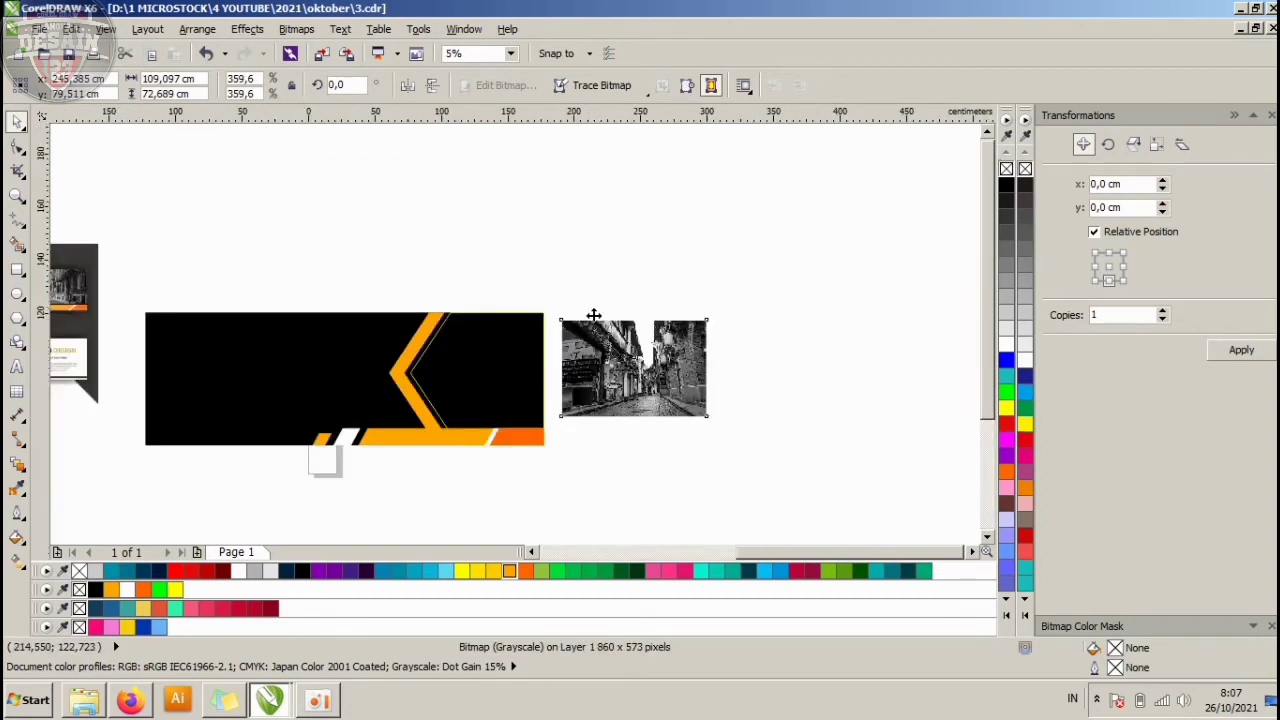
Enlarge the street photo to about 122 × 82 cm and mirror it horizontally.
drag(826, 317, 844, 305)
click(407, 85)
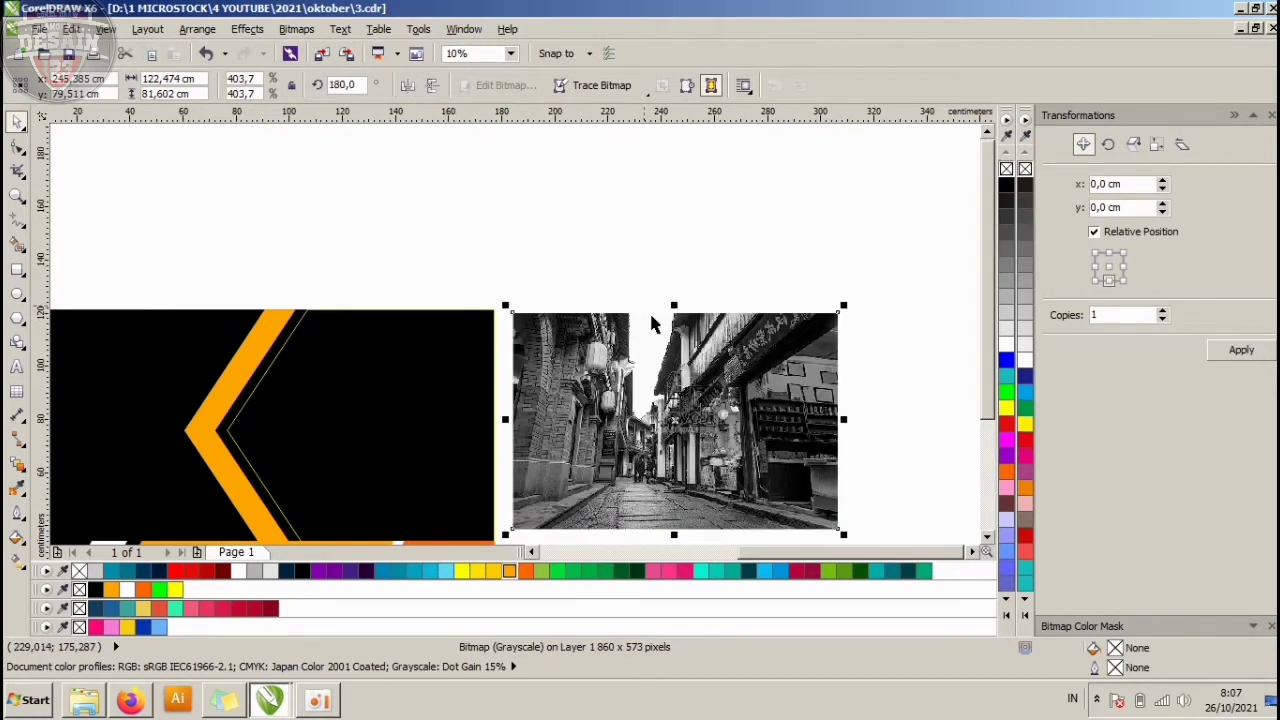
scroll(695, 325, down, 2)
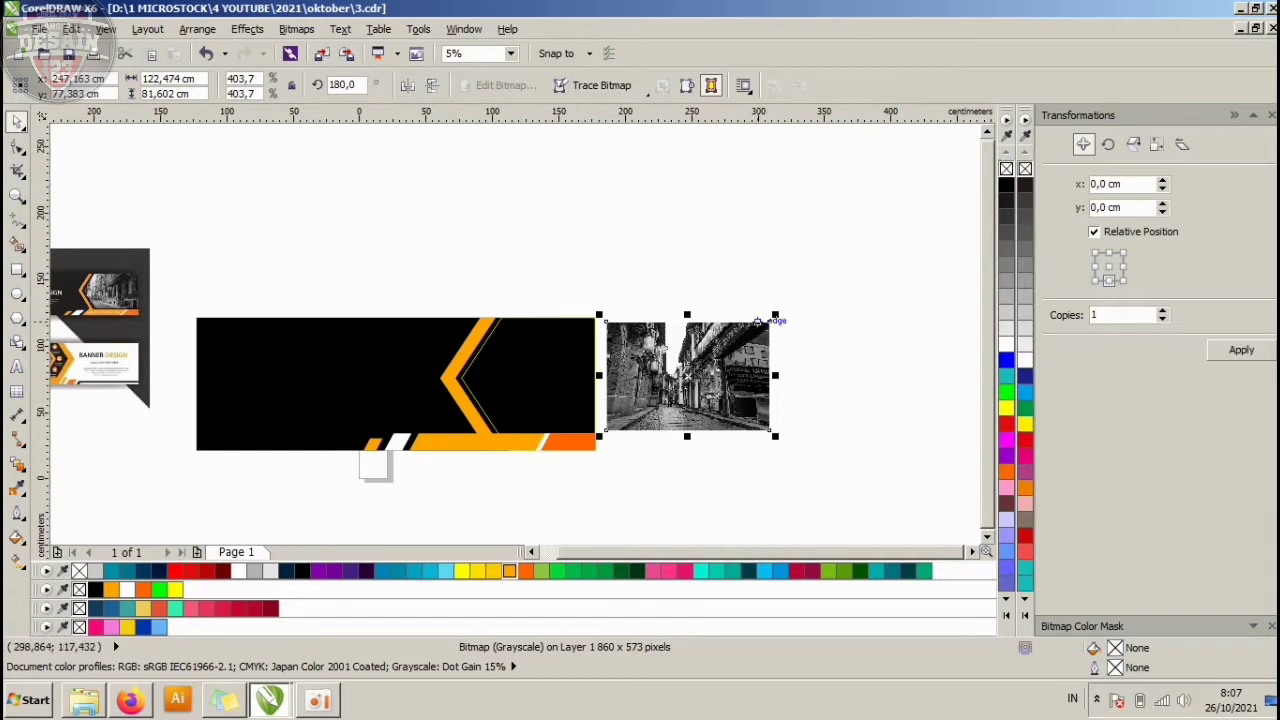
PowerClip the street photo inside the angular frame at the banner's right end.
click(250, 30)
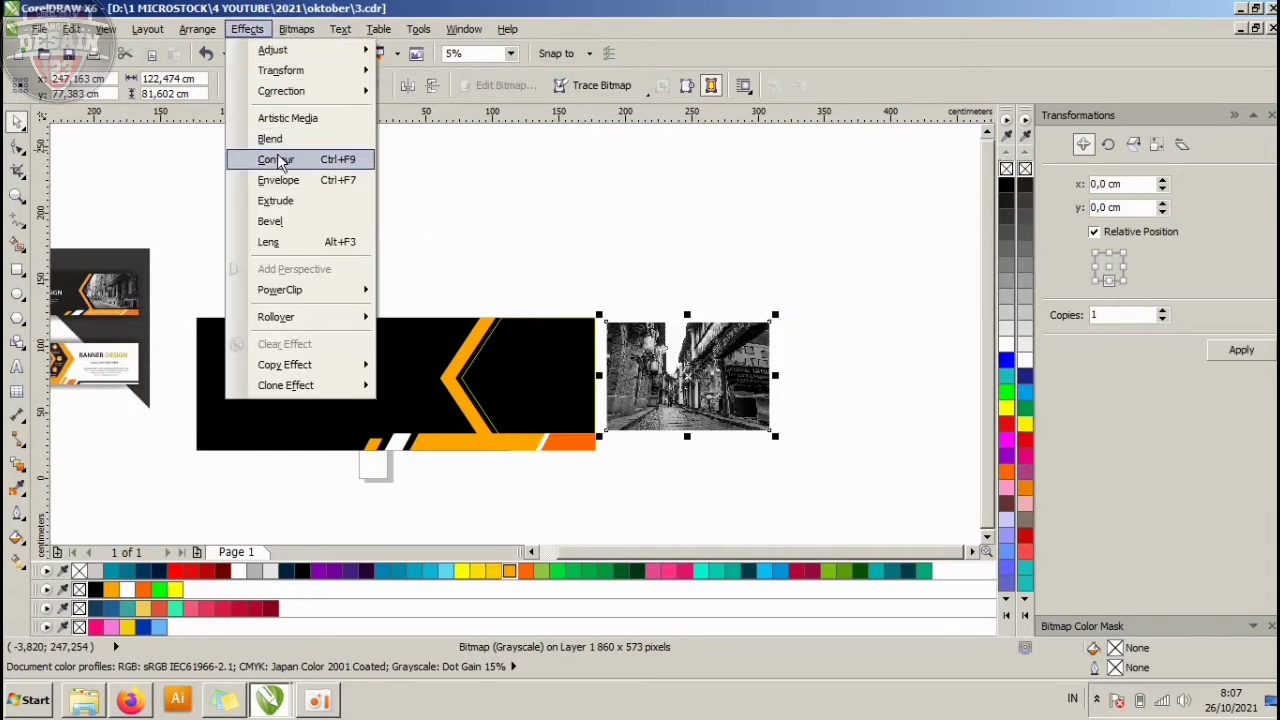
mouse_move(286, 290)
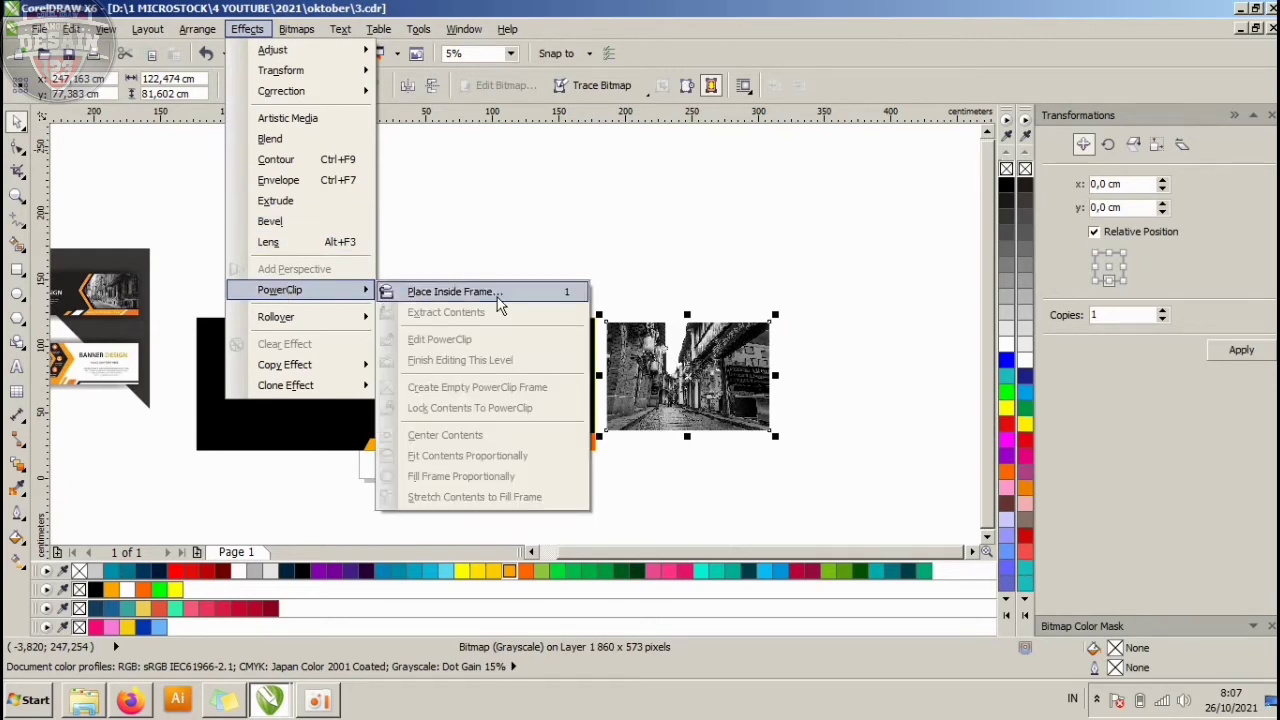
click(388, 292)
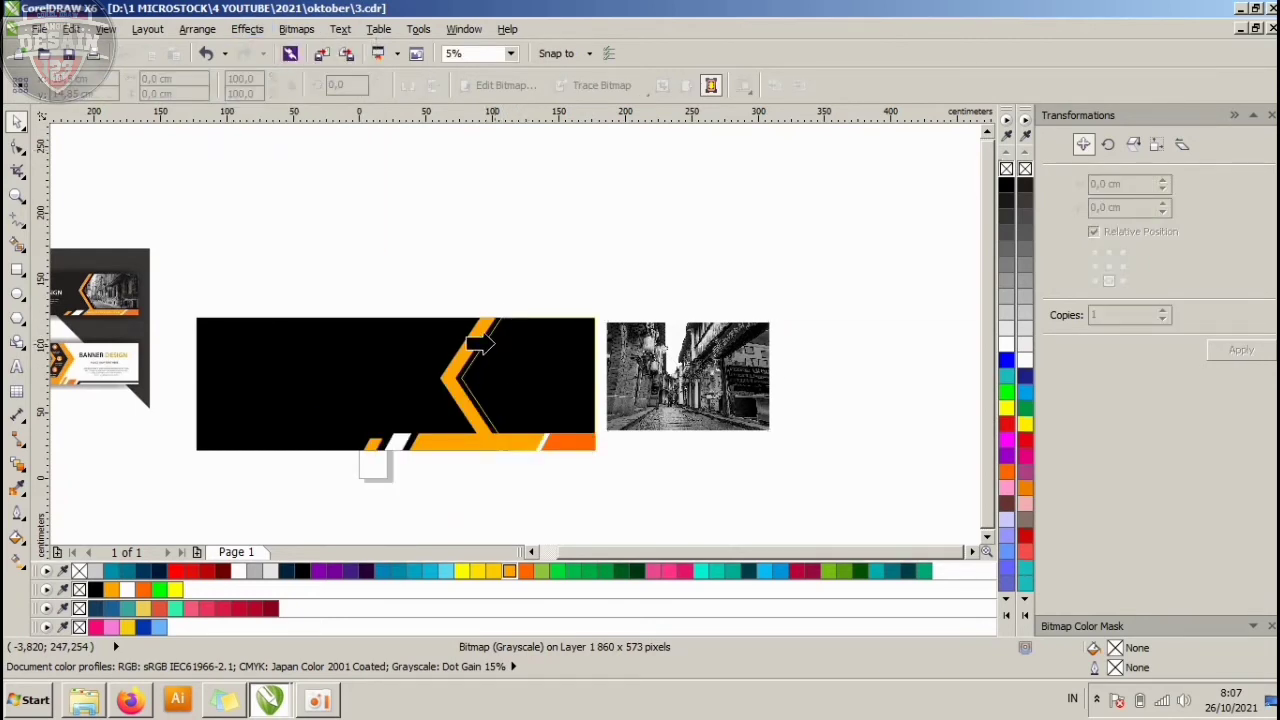
click(506, 362)
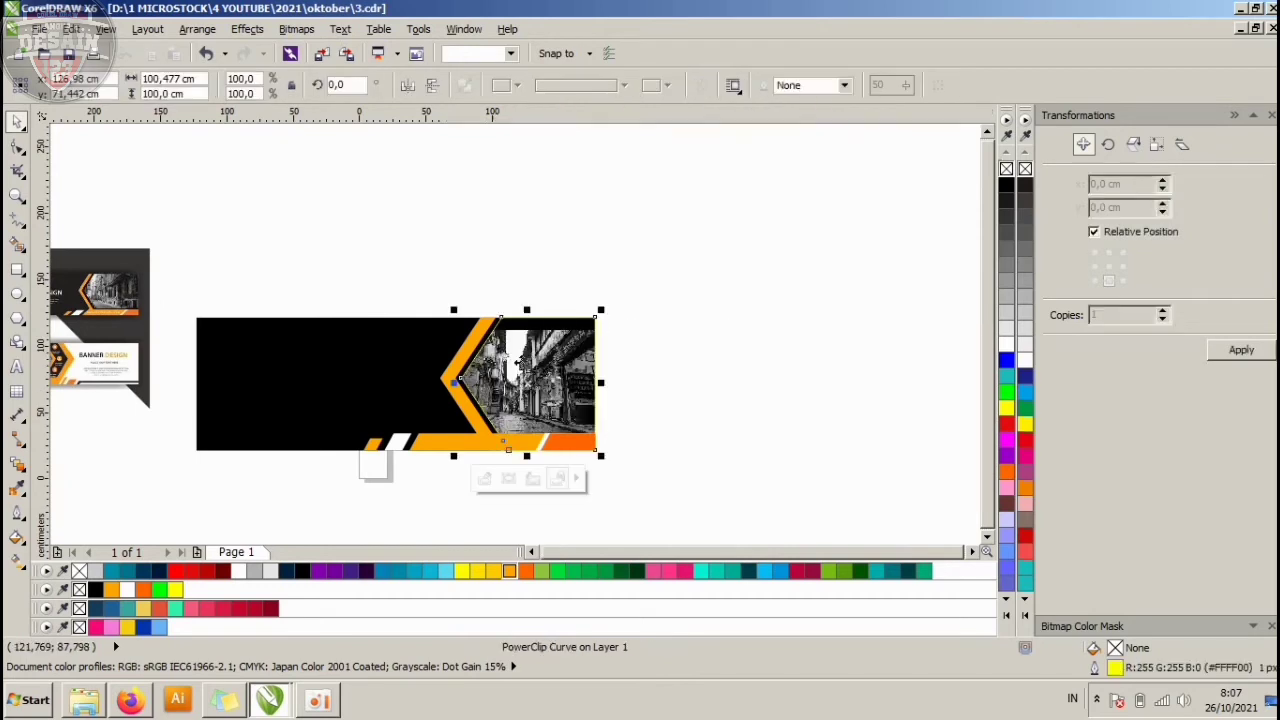
scroll(510, 368, up, 2)
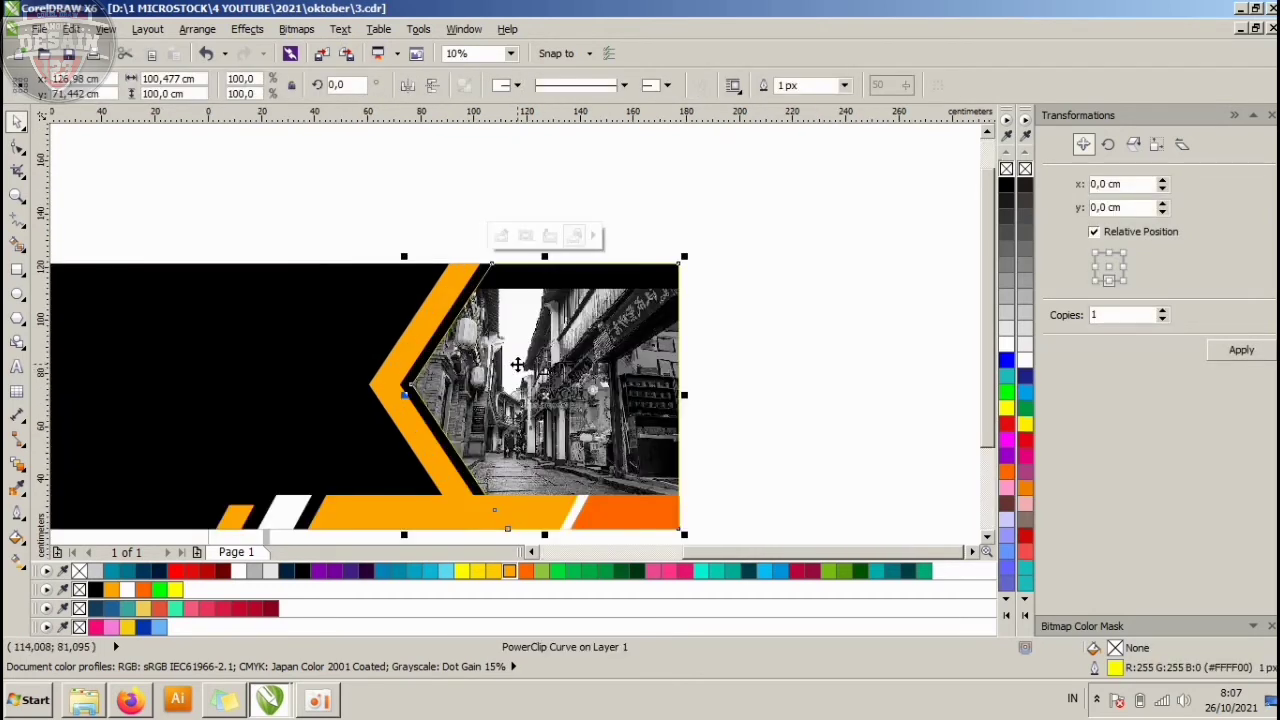
Open the angular frame's PowerClip contents and enlarge the photo to about 151 × 101 cm.
click(733, 273)
click(625, 302)
click(725, 330)
click(624, 326)
ctrl+click(625, 318)
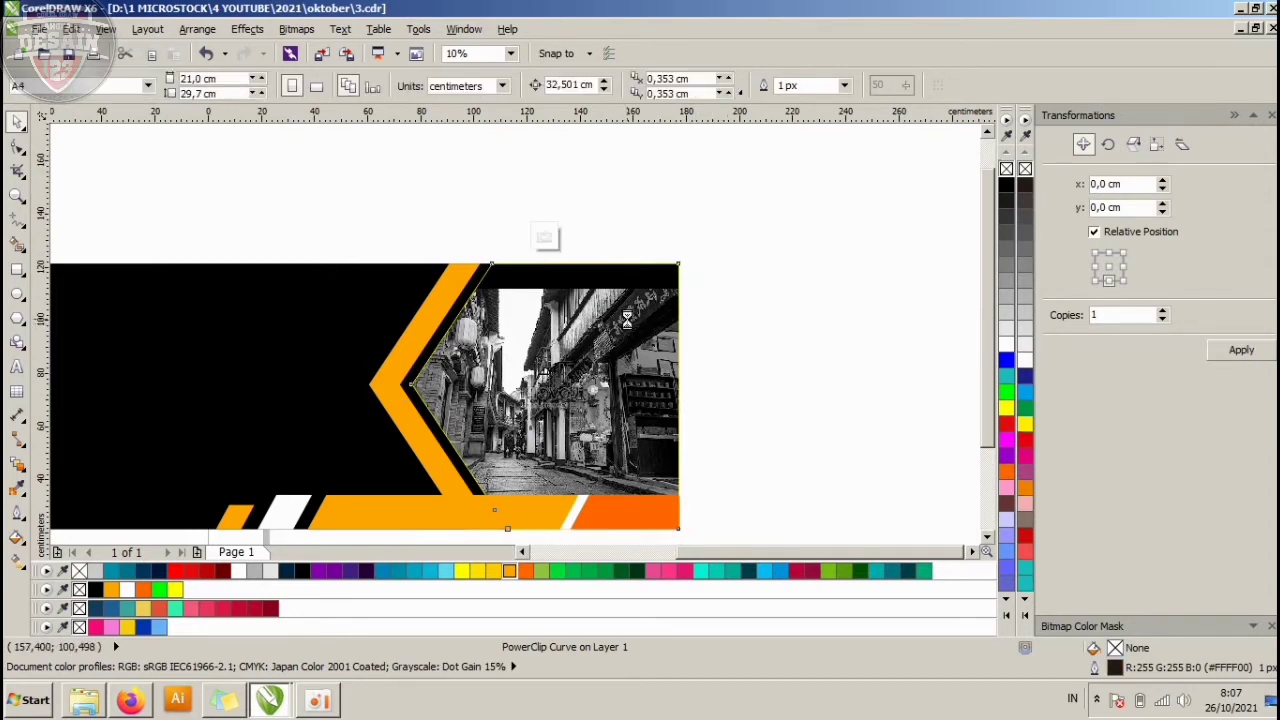
click(626, 302)
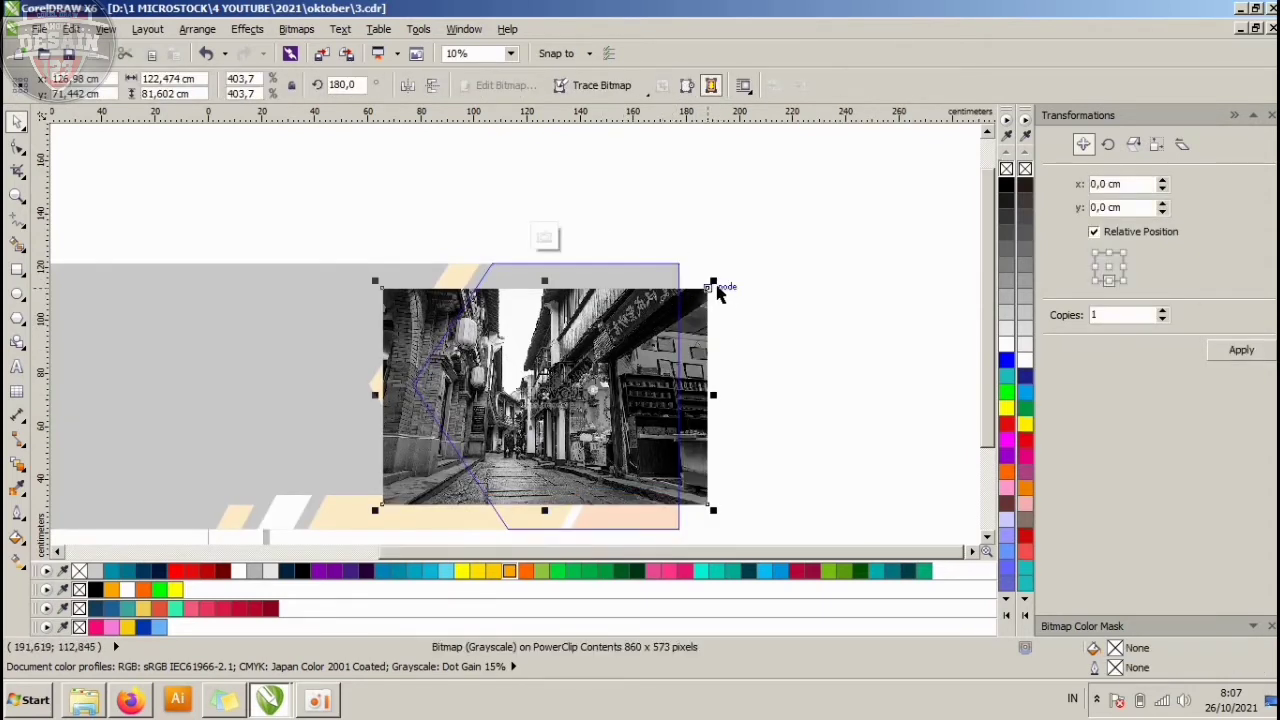
drag(714, 278, 751, 255)
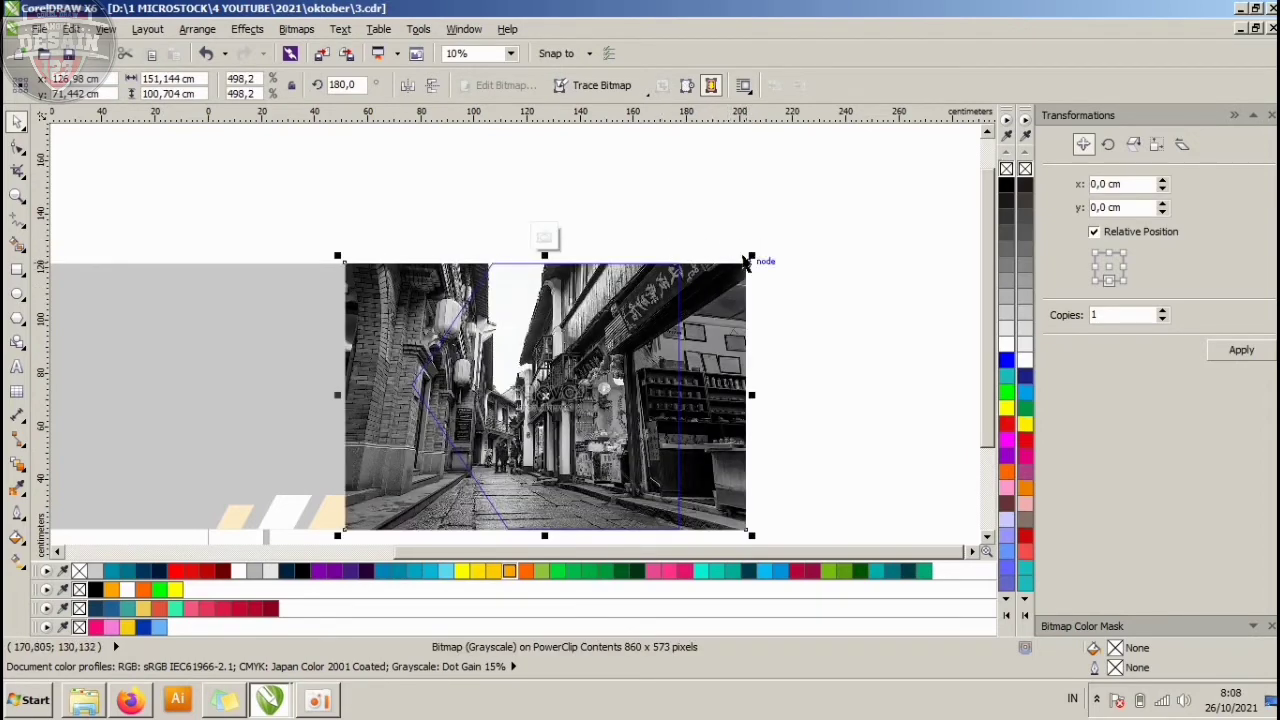
Enlarge the photo slightly more to cover the frame fully and finish editing the PowerClip contents.
scroll(745, 262, up, 3)
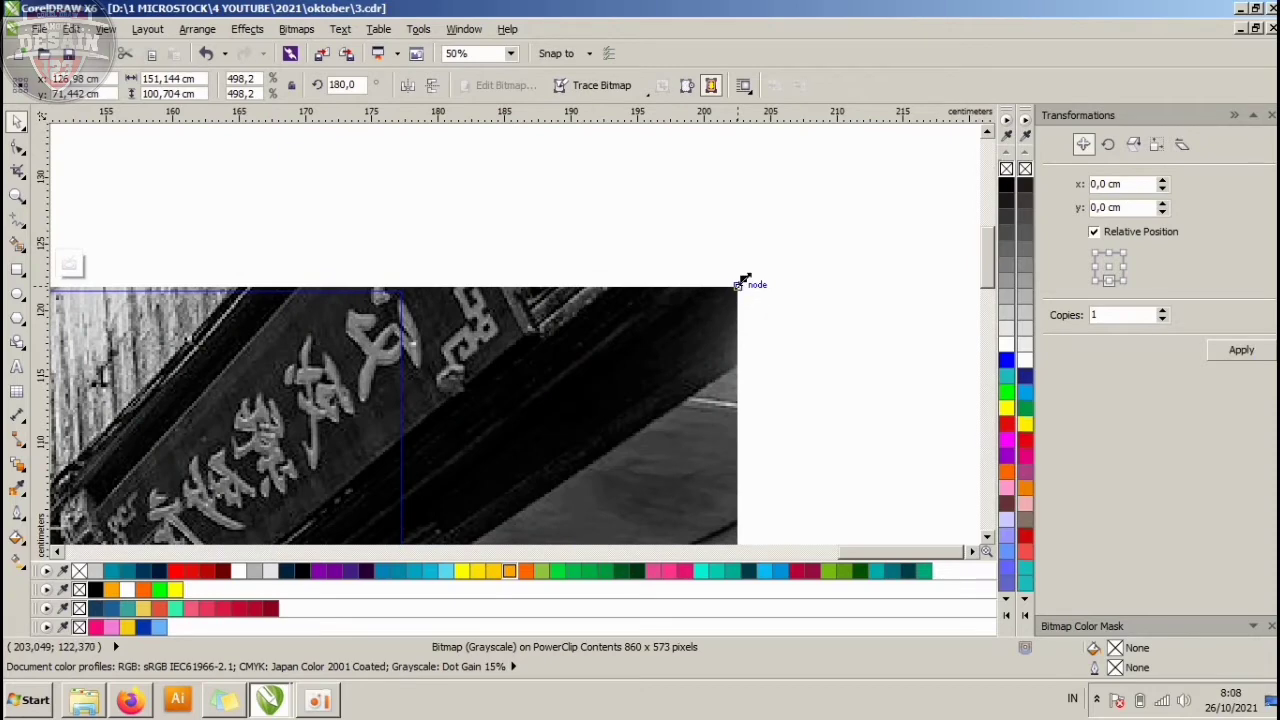
drag(744, 280, 749, 269)
click(710, 227)
scroll(710, 227, down, 1)
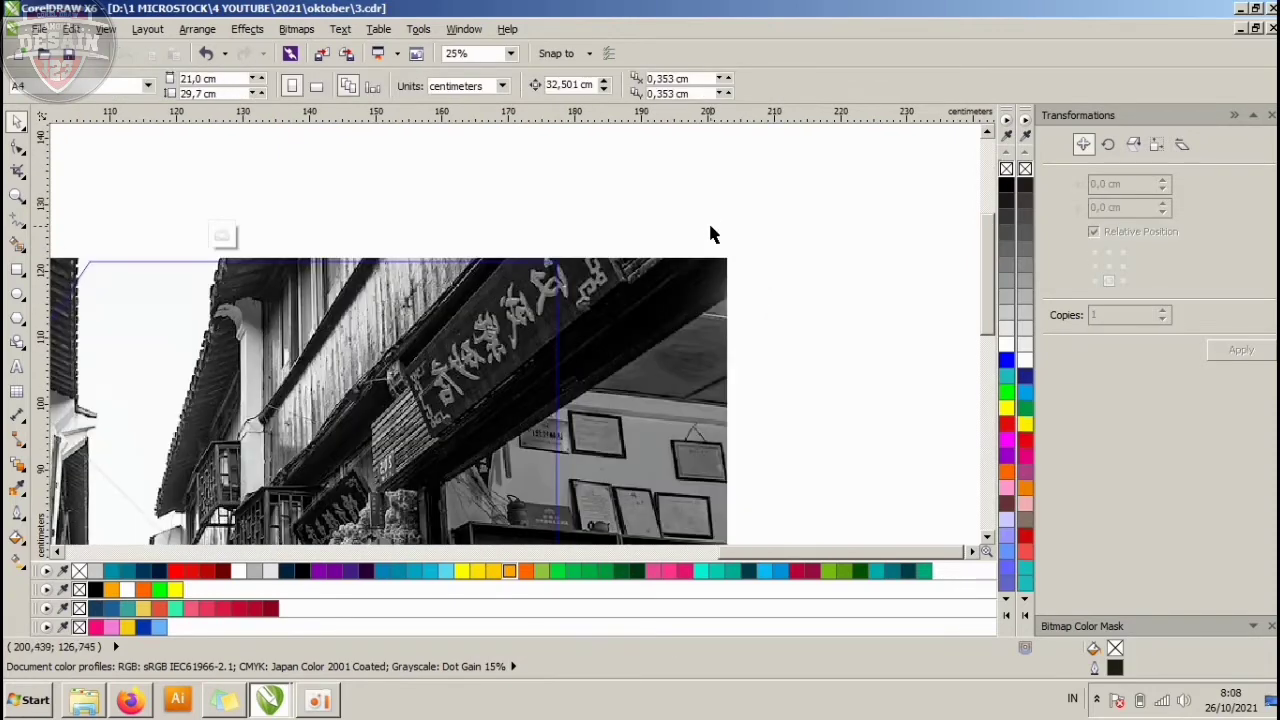
scroll(710, 233, down, 1)
drag(686, 300, 666, 291)
ctrl+click(727, 274)
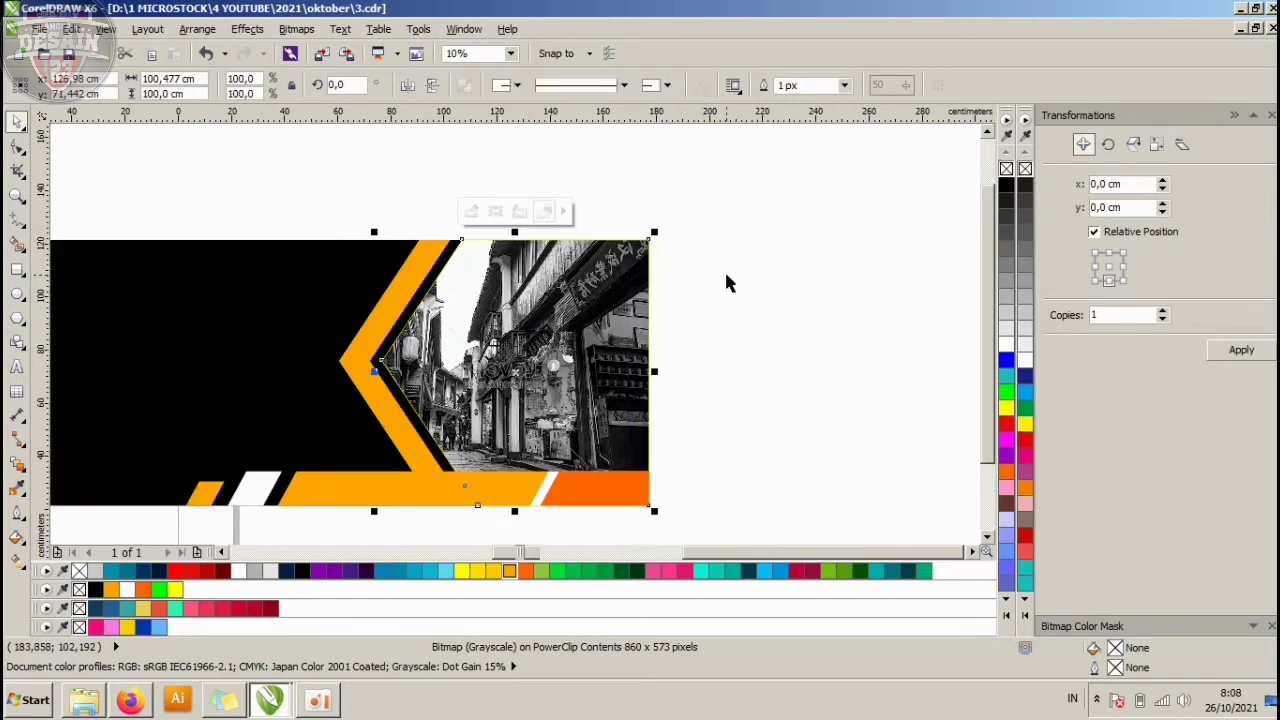
click(726, 273)
click(622, 288)
click(713, 266)
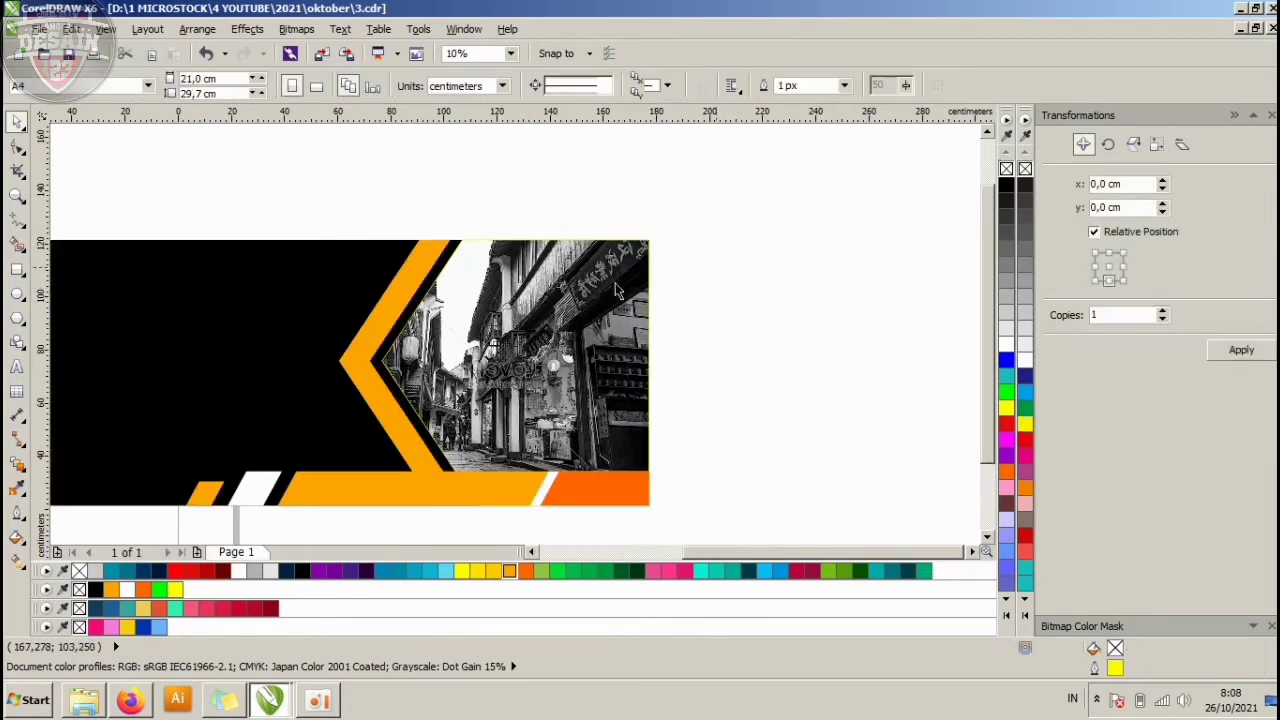
click(595, 286)
ctrl+click(593, 285)
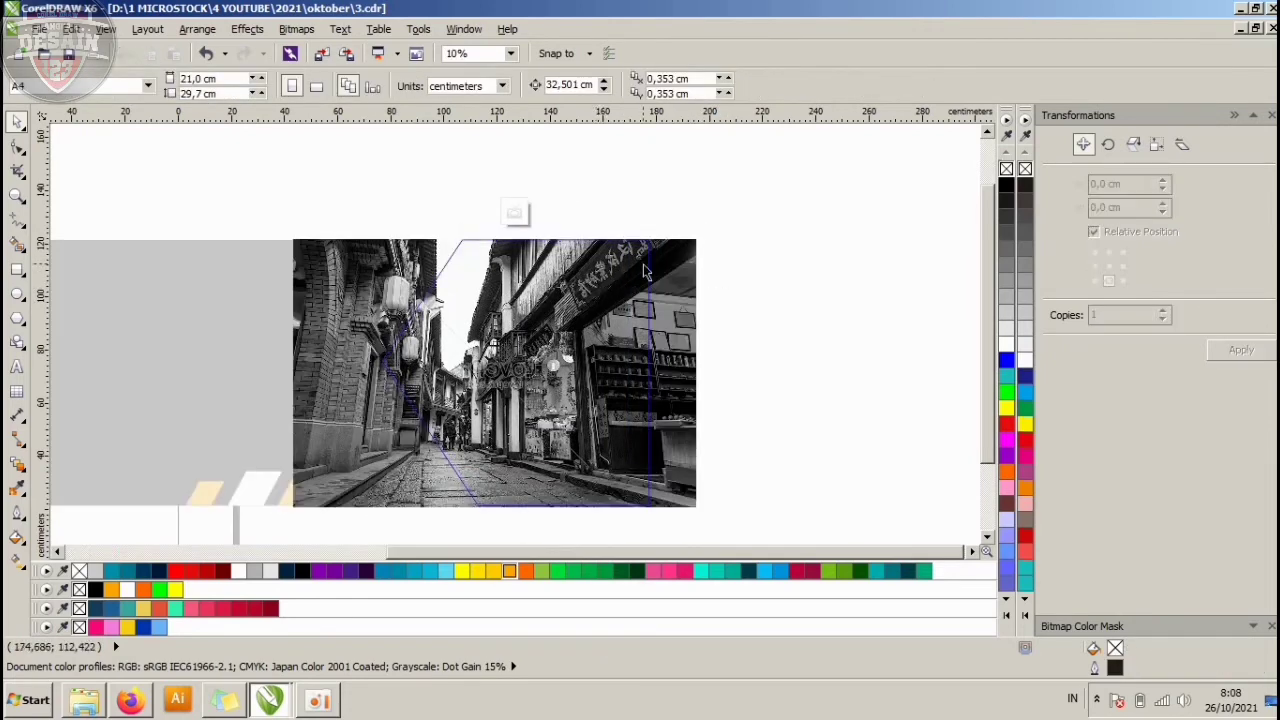
ctrl+click(770, 252)
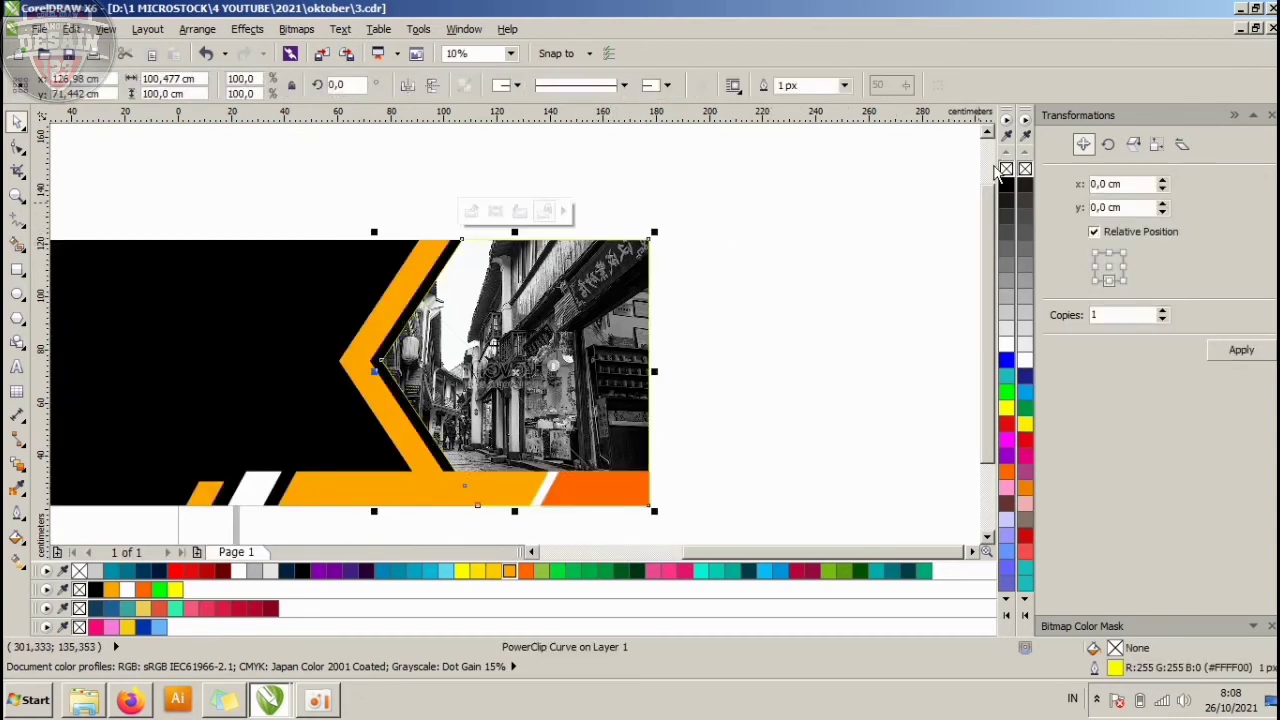
Remove the yellow outline from the angular photo frame and deselect it.
click(760, 285)
scroll(760, 285, down, 1)
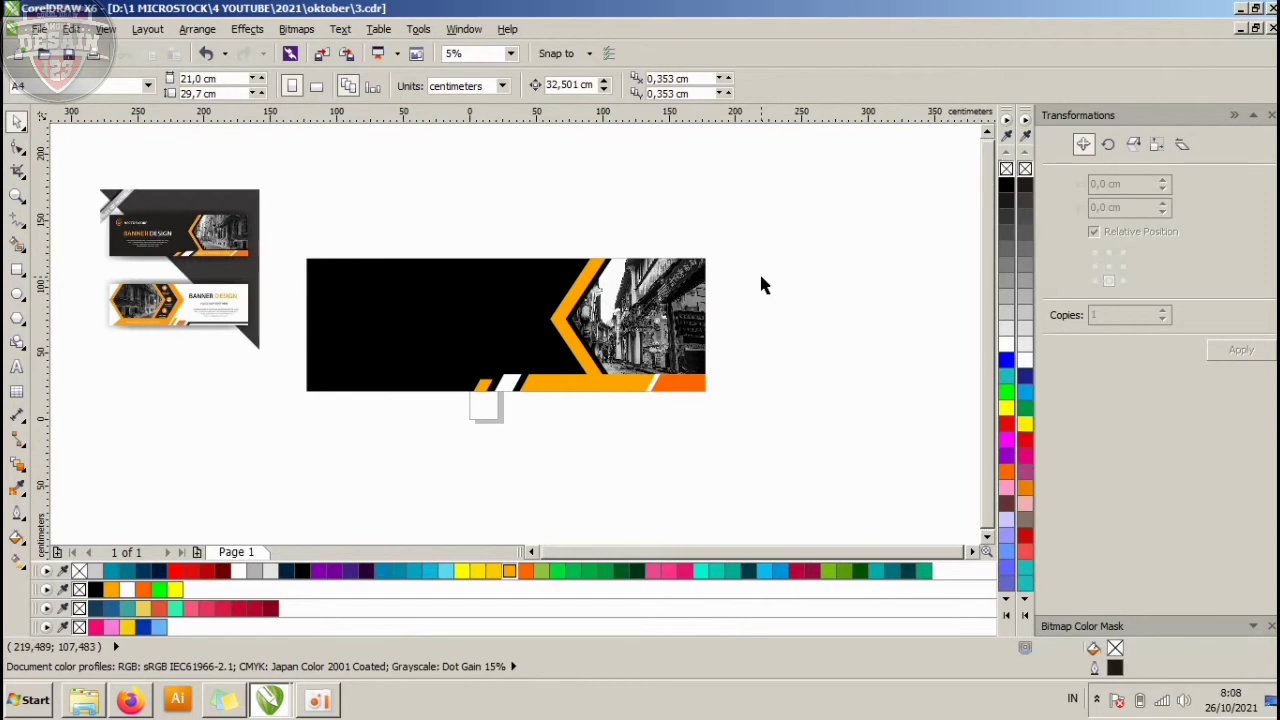
scroll(404, 289, up, 1)
scroll(780, 340, down, 1)
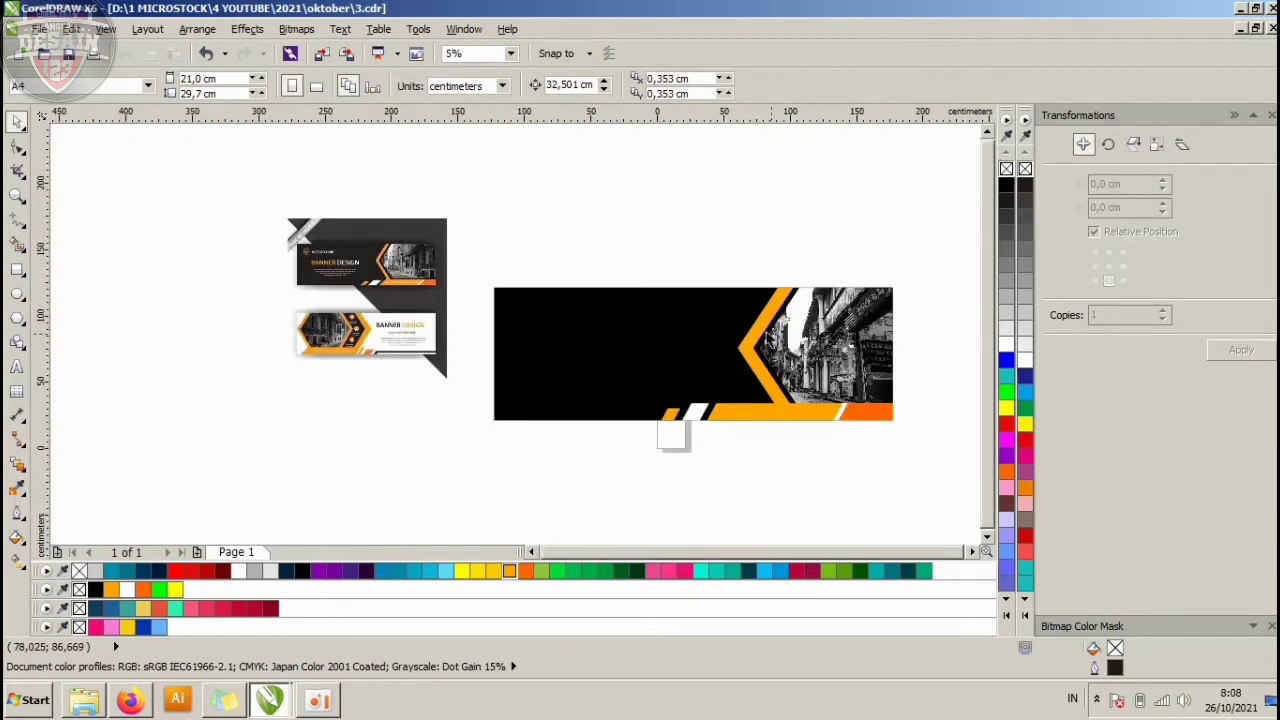
Draw a circle about 12.7 cm across near the banner's upper-left corner.
click(20, 292)
scroll(537, 331, up, 1)
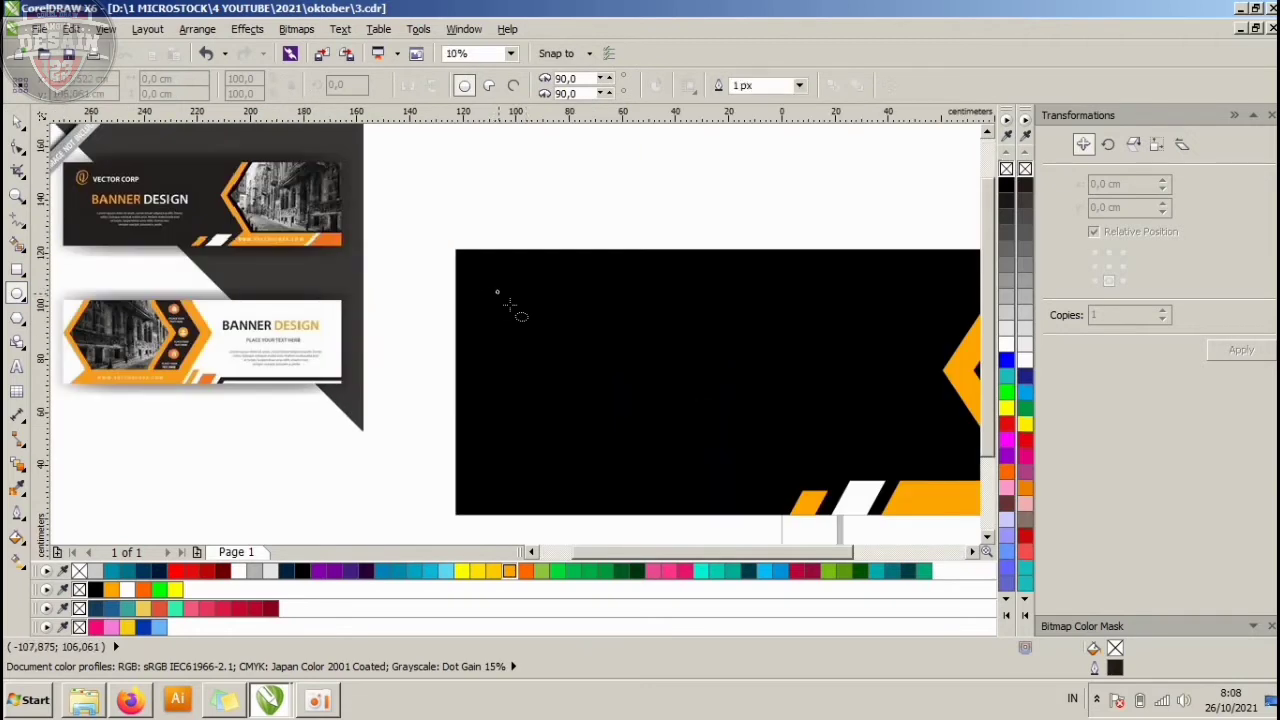
drag(497, 287, 529, 318)
key(space)
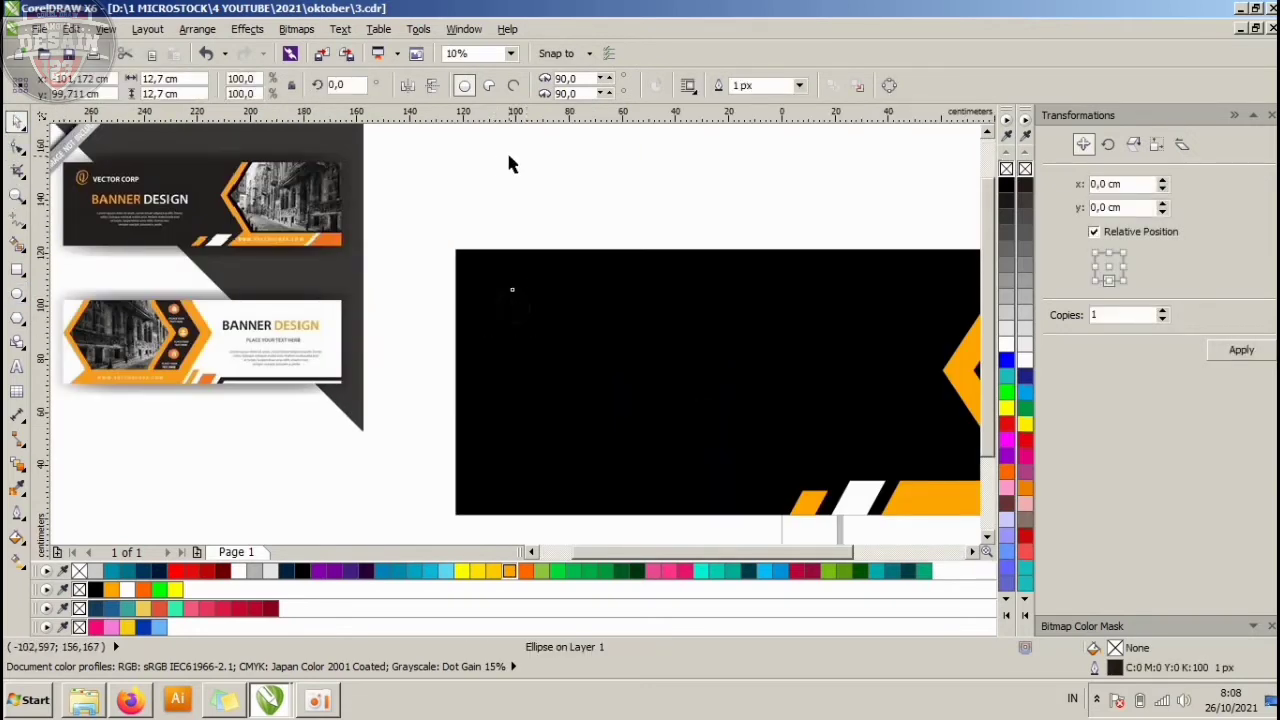
click(508, 163)
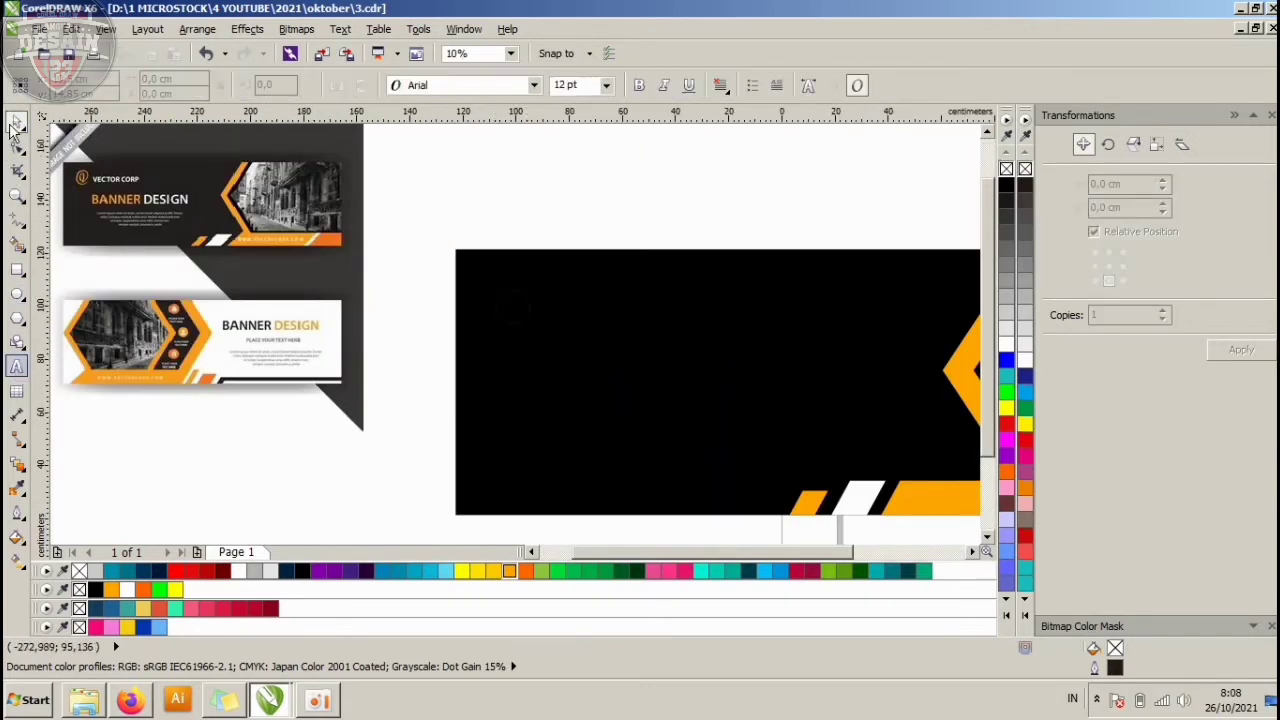
Fill the circle on the banner with white and remove its outline.
drag(457, 194, 614, 342)
click(1007, 346)
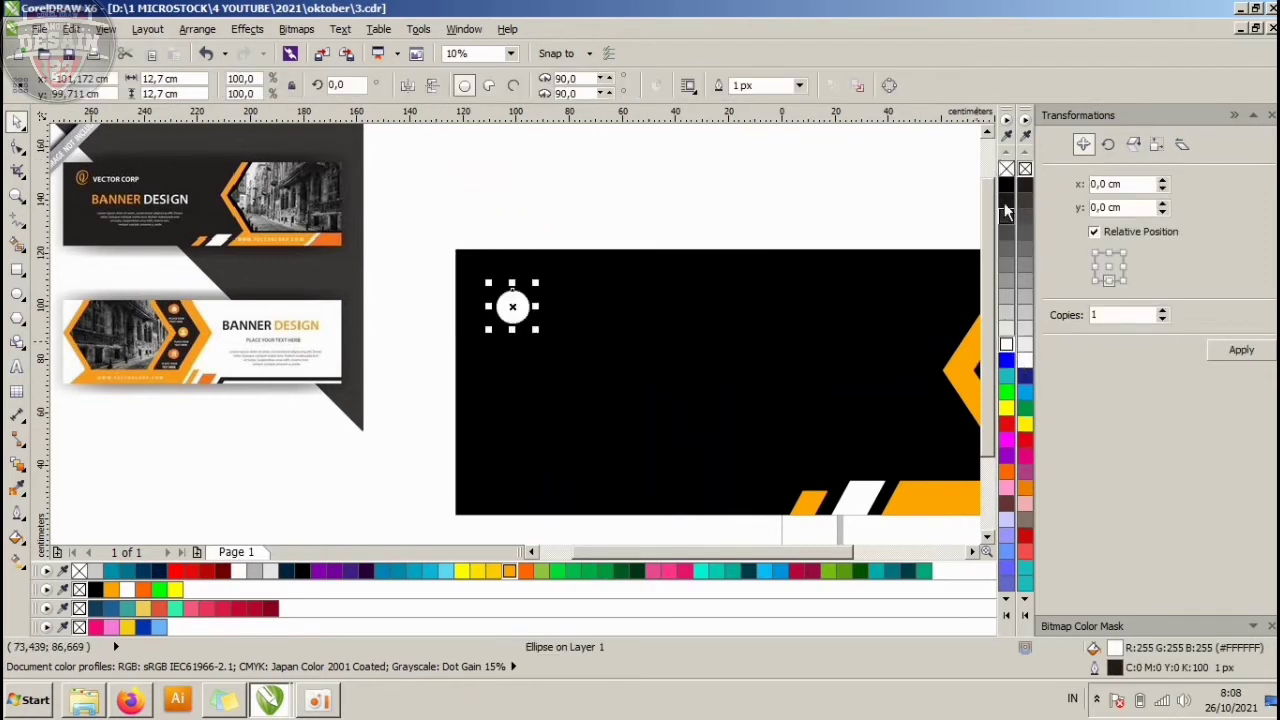
right_click(1007, 172)
click(762, 172)
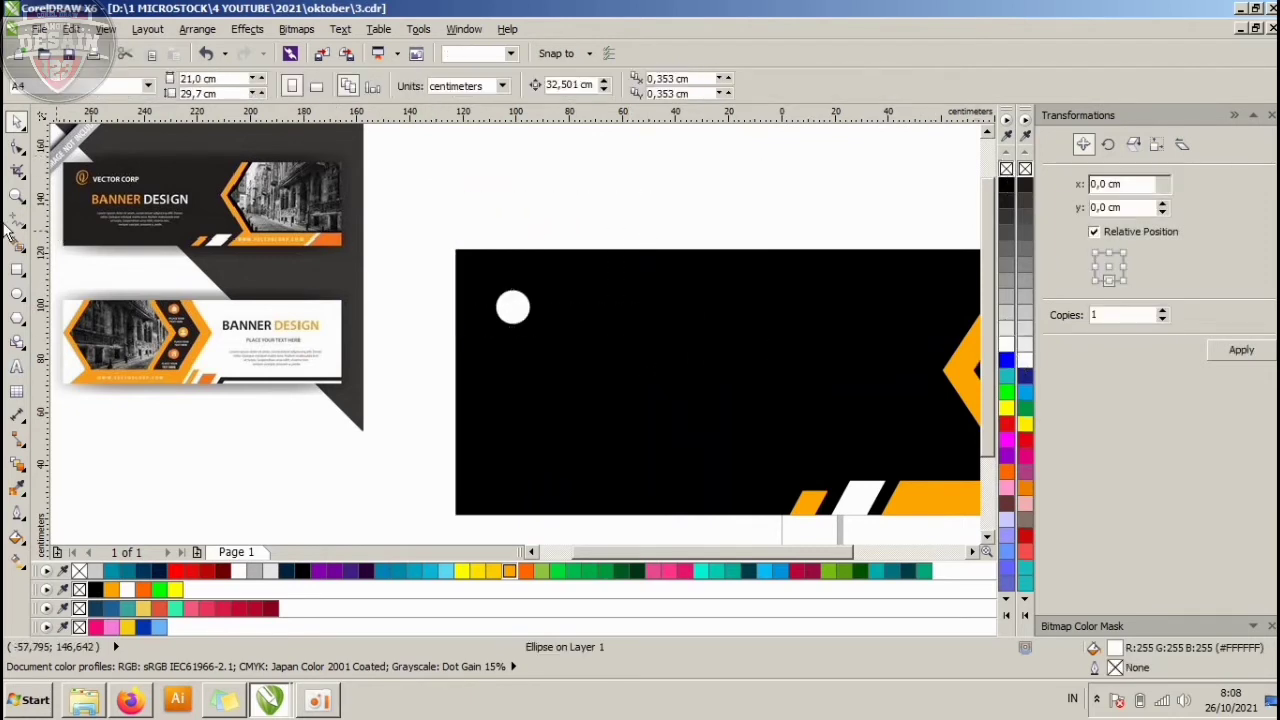
Add the text "LOGO DISINI" beside the white circle, fill it white and enlarge it to about 41 cm wide.
click(19, 368)
click(551, 313)
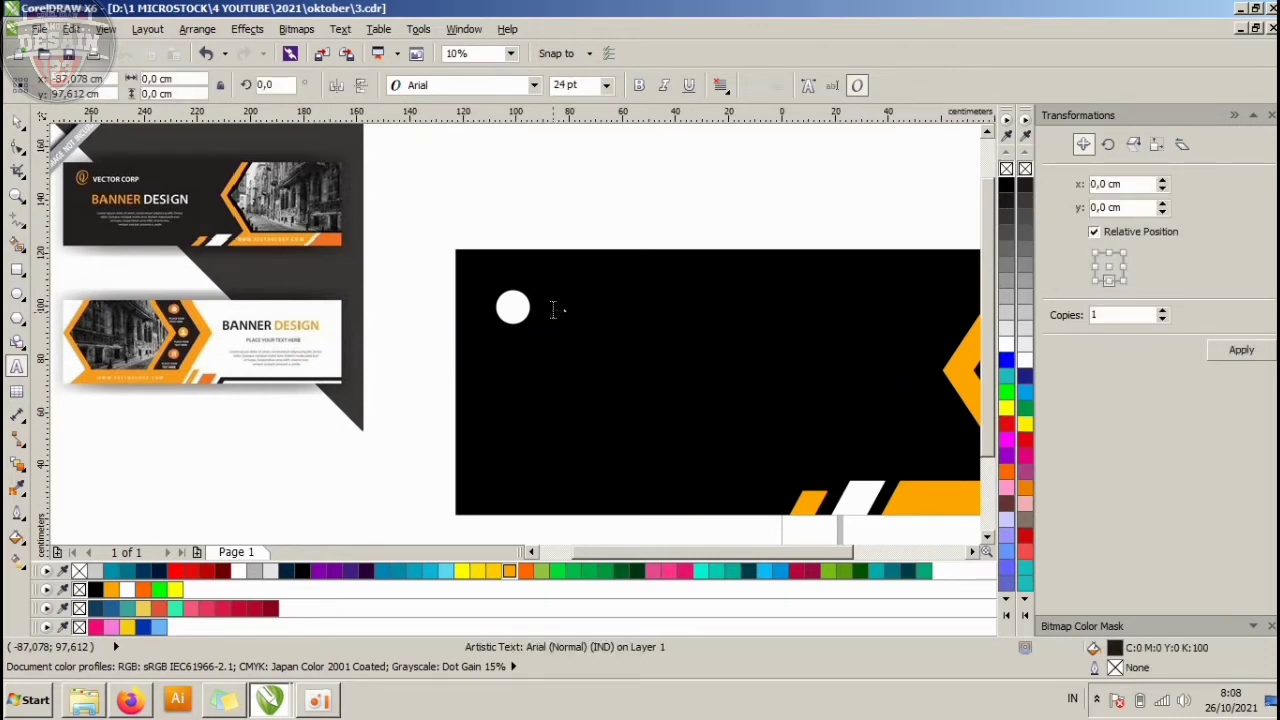
click(19, 145)
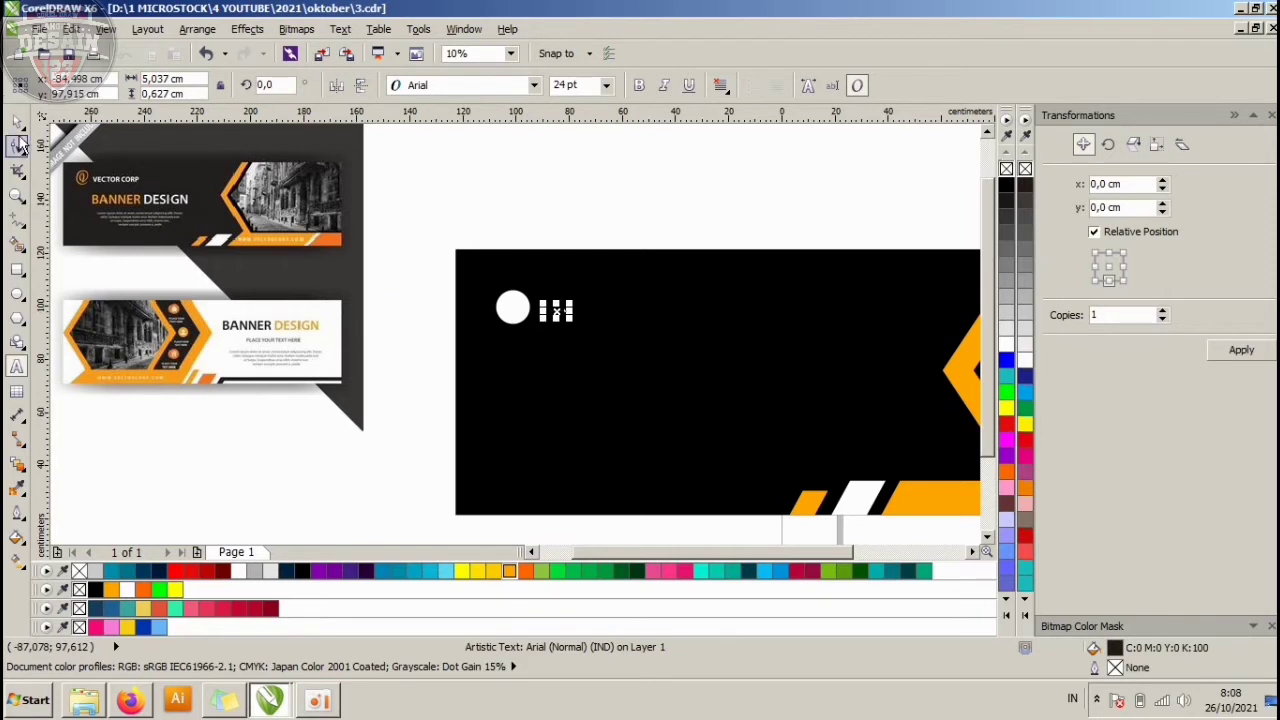
click(1006, 344)
drag(571, 304, 669, 265)
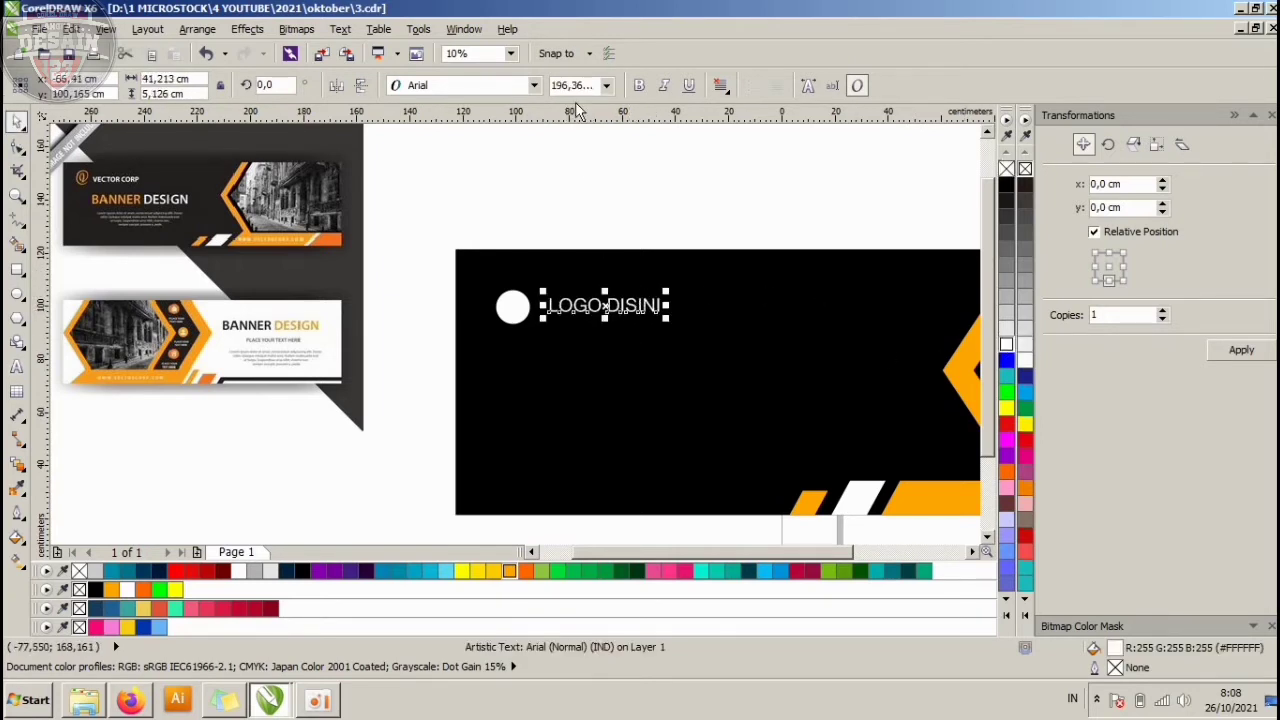
Set the font of the LOGO DISINI text to Geometr212 BkCn BT.
click(538, 86)
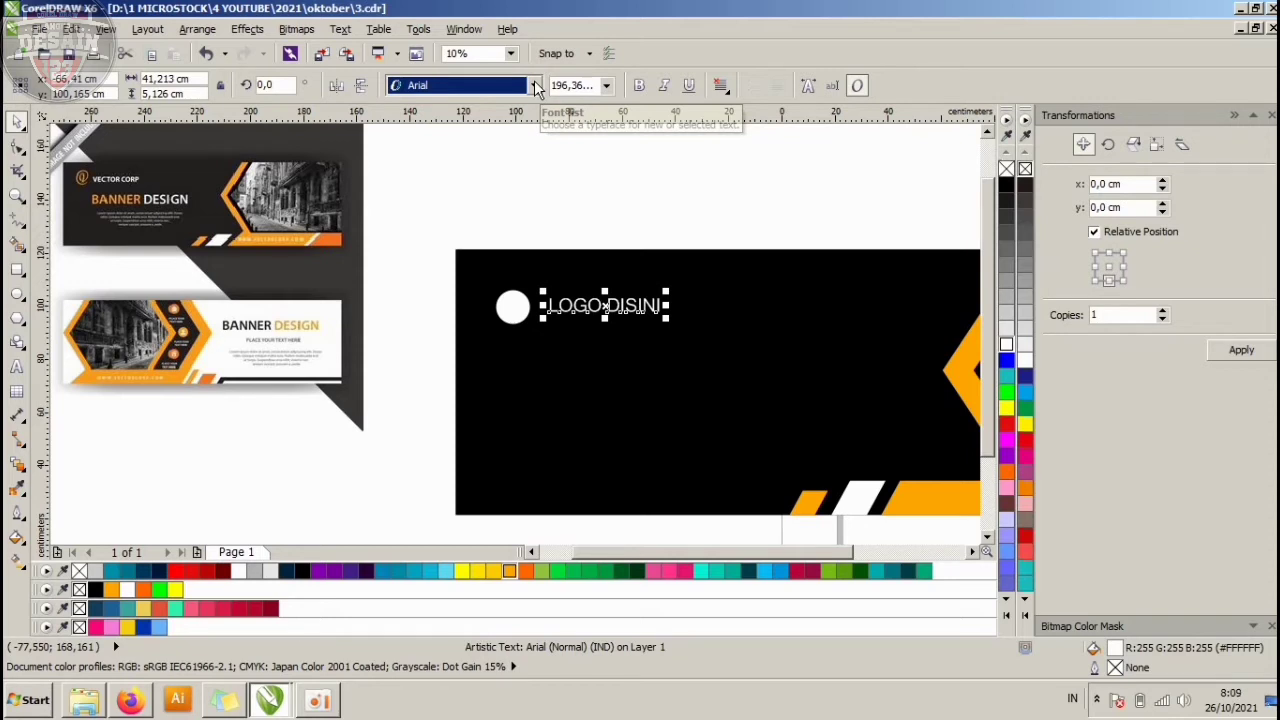
click(535, 85)
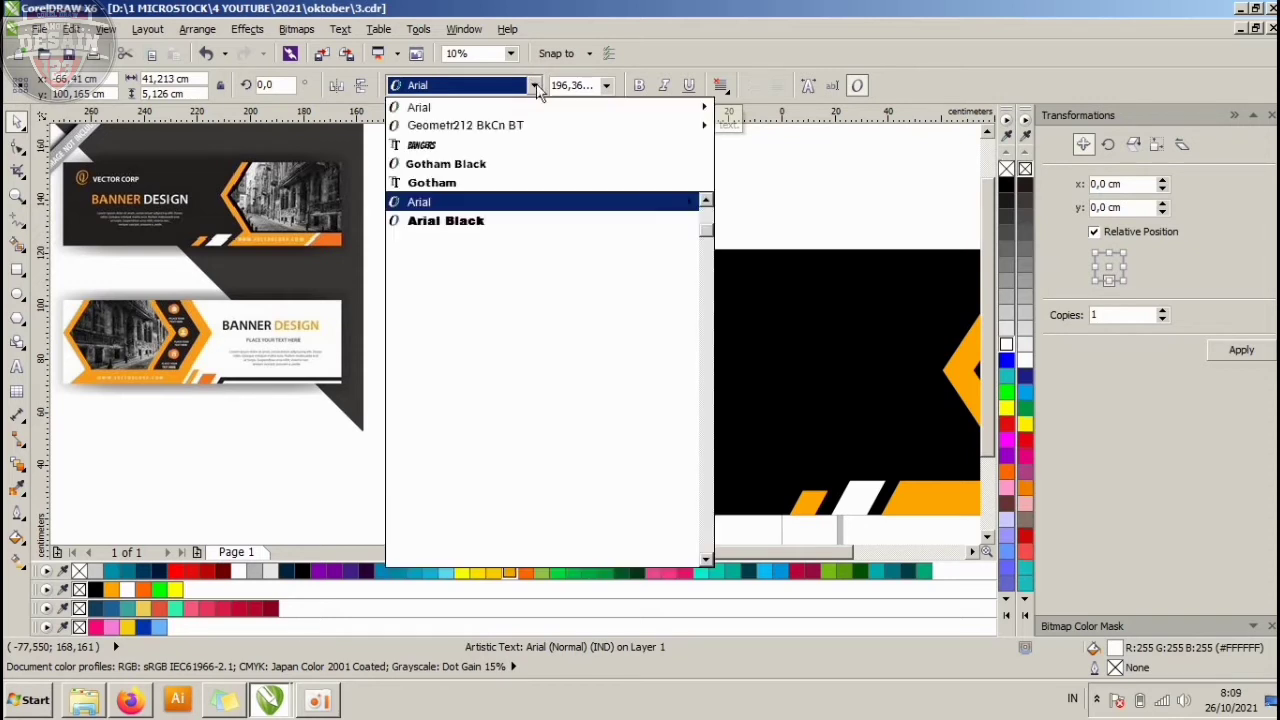
click(498, 132)
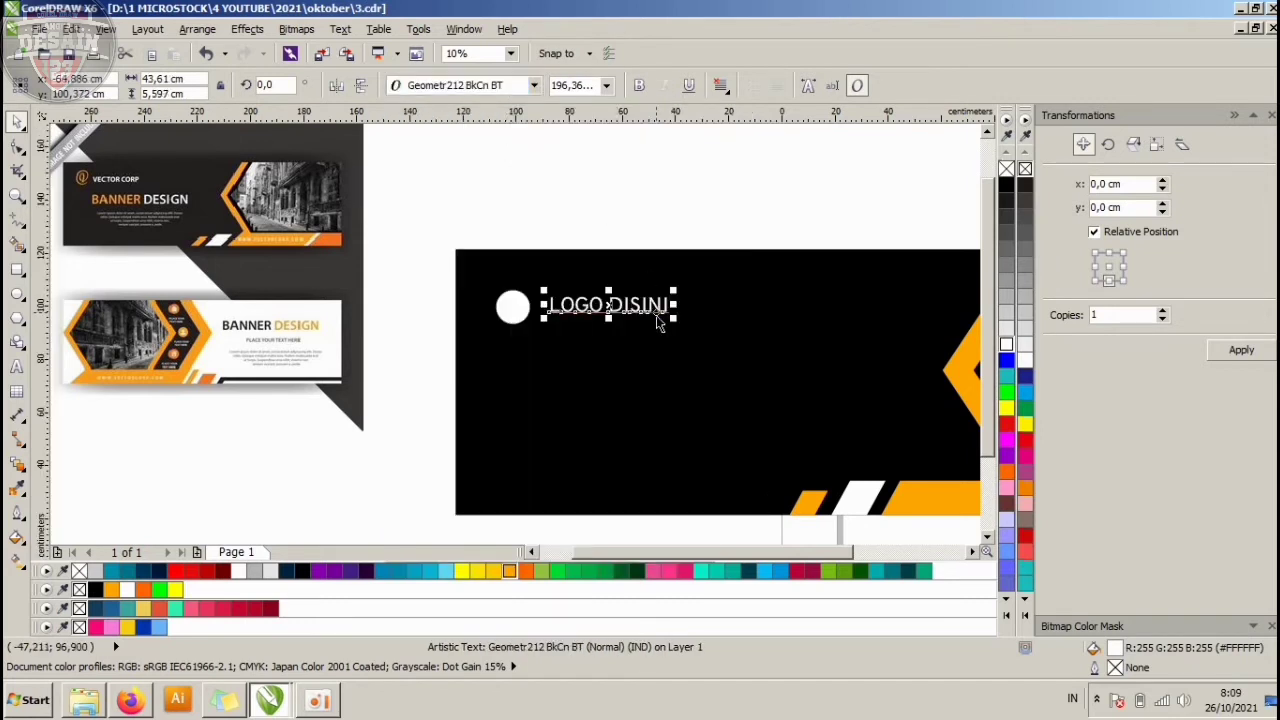
Shrink the LOGO DISINI text to about 25 cm wide and place a copy below it on the banner.
scroll(656, 315, up, 2)
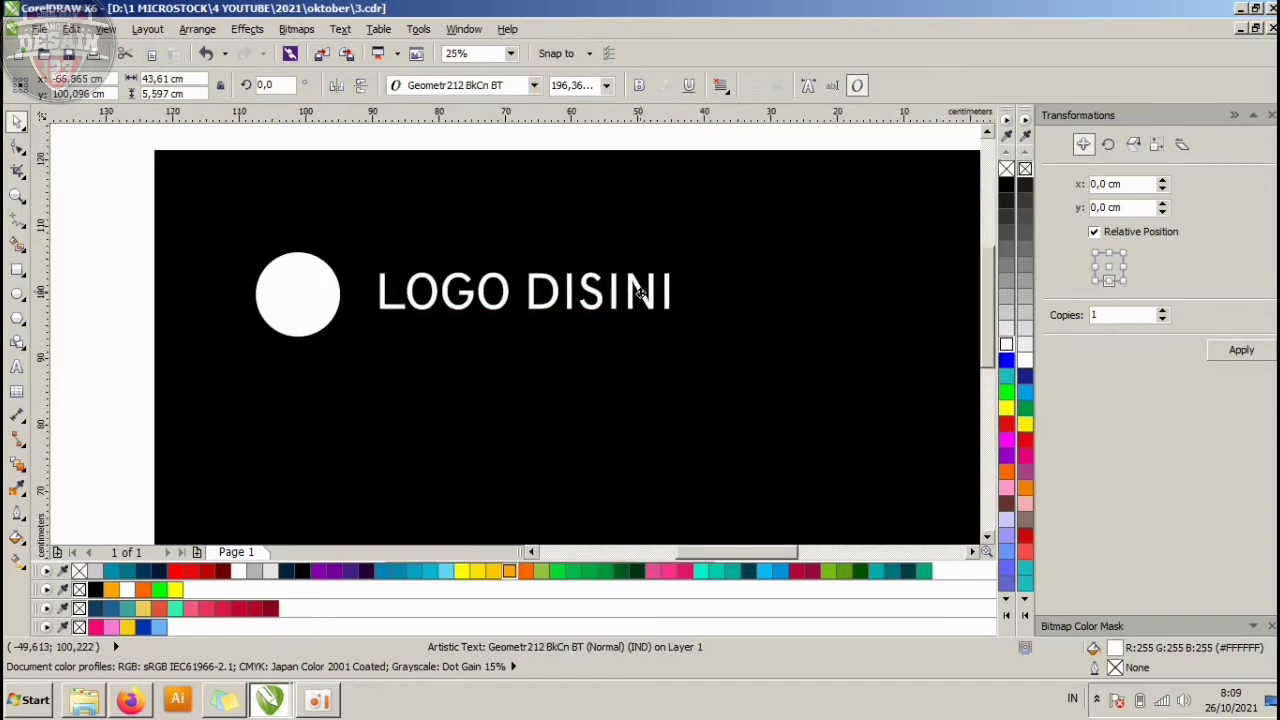
drag(676, 268, 551, 346)
scroll(533, 298, down, 2)
right_click(551, 346)
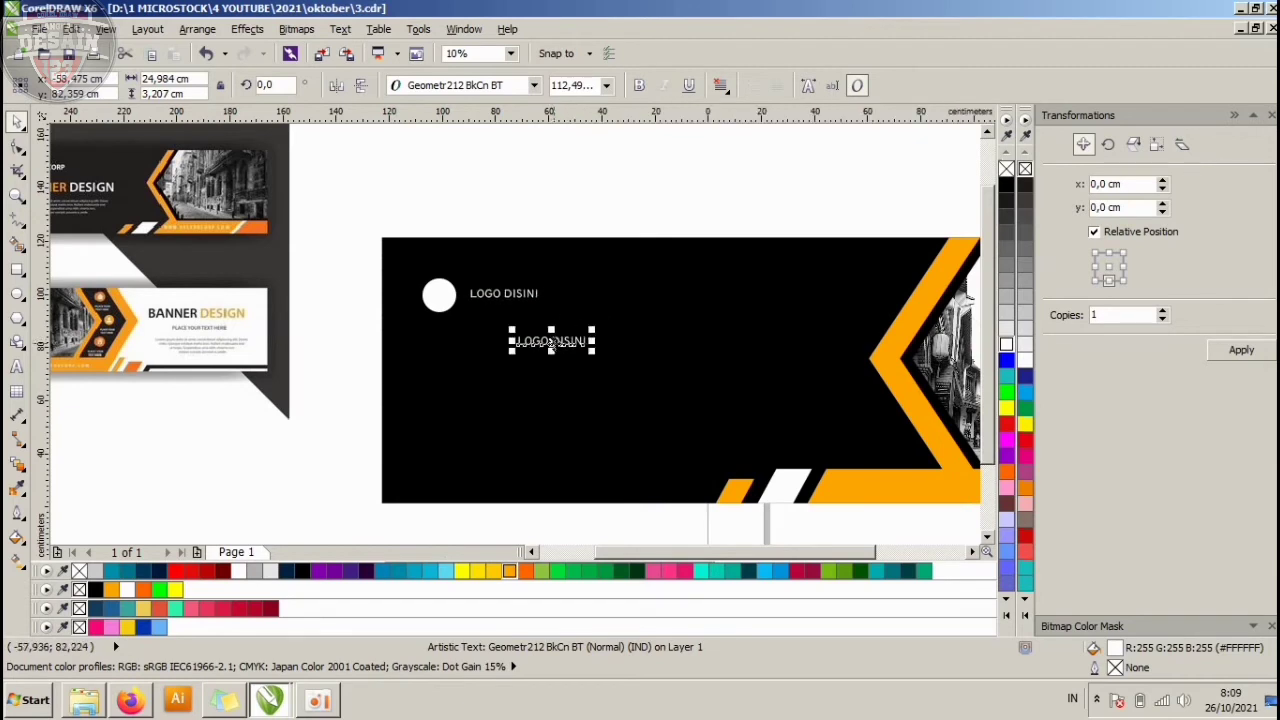
Replace the copied logo text with "JUDUL BANNER DISINI", enlarge it to about 115 cm wide and position it below the logo.
double_click(556, 341)
key(ctrl+a)
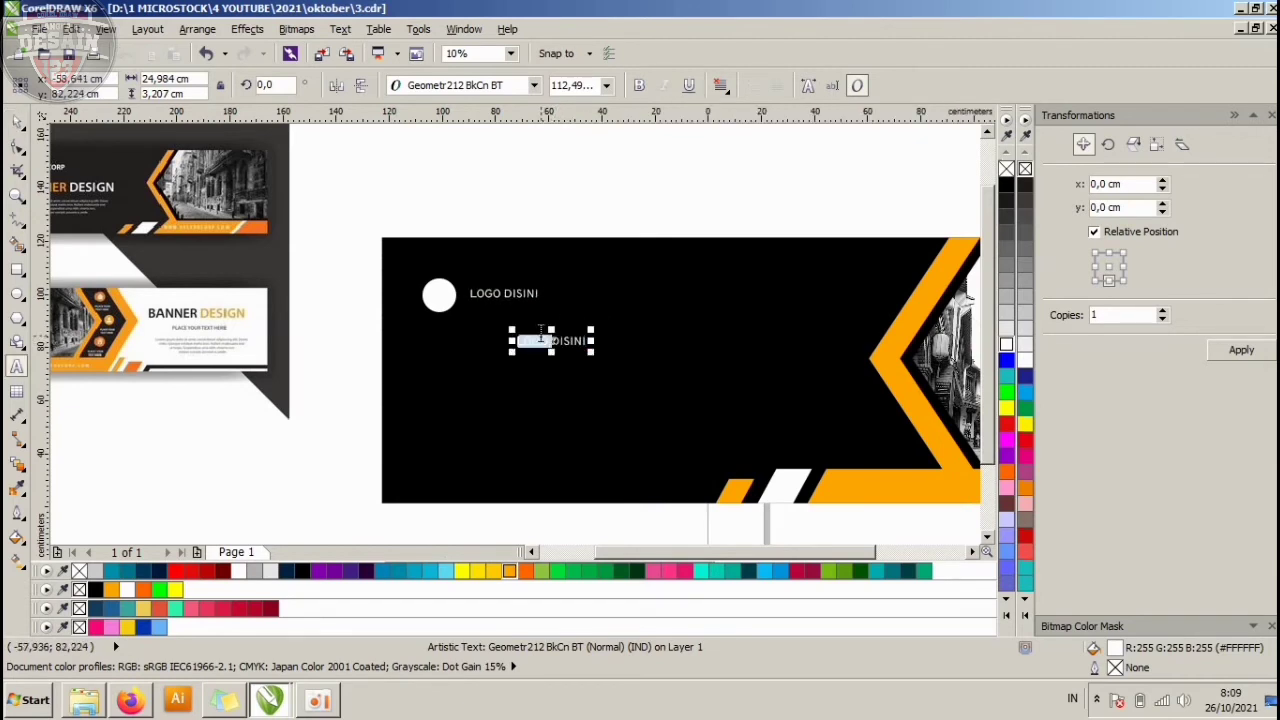
key(BackSpace)
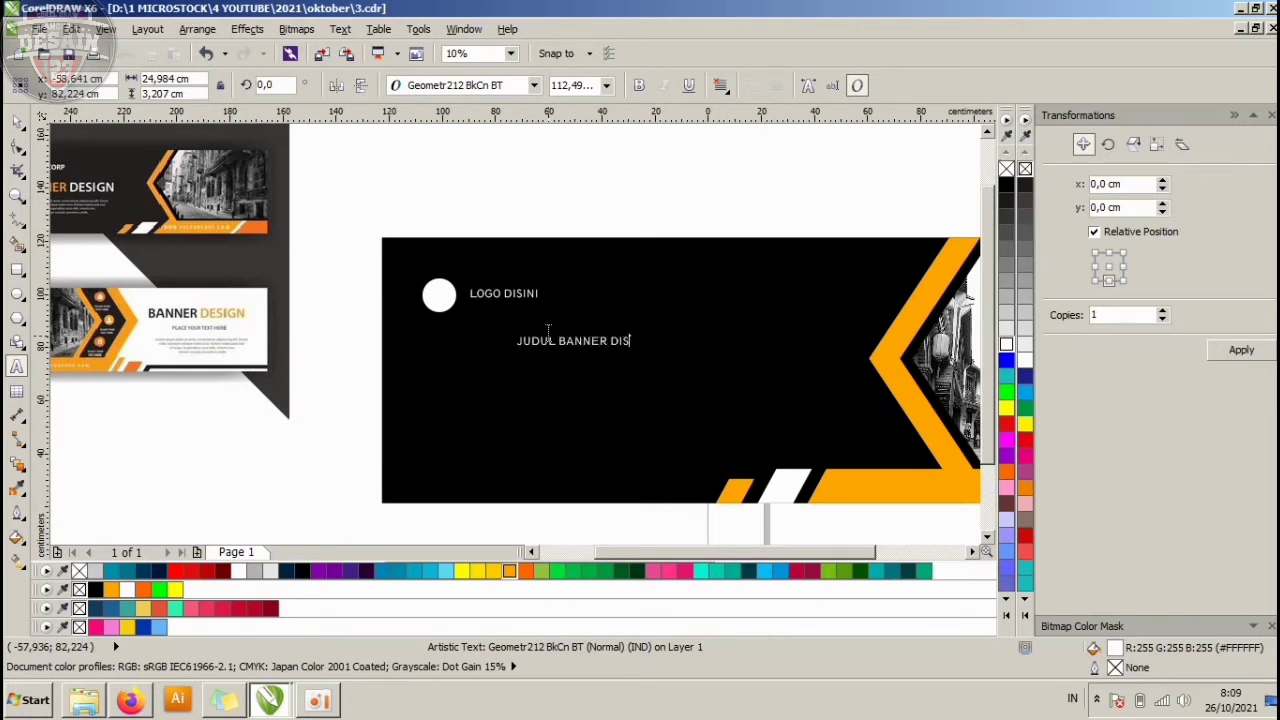
click(14, 122)
drag(651, 355, 831, 369)
drag(672, 362, 682, 360)
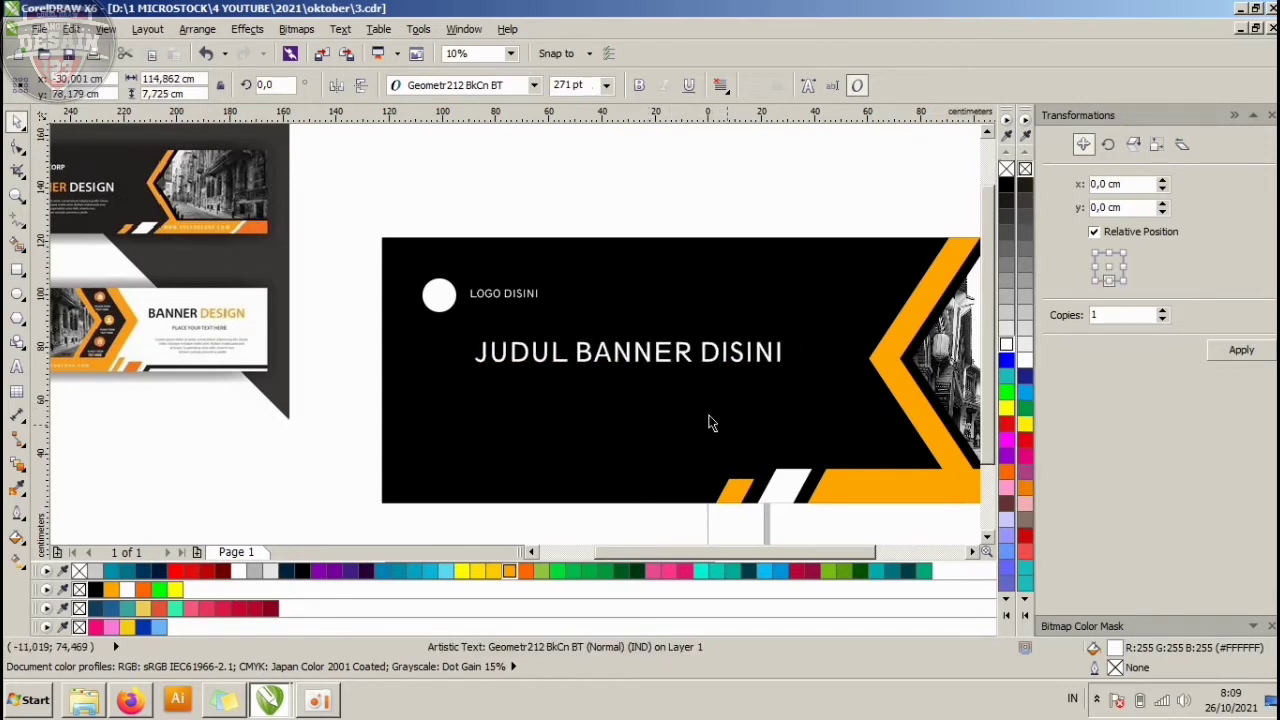
Color only the word BANNER in the title orange (#FFA600).
double_click(651, 352)
drag(574, 352, 692, 351)
click(508, 571)
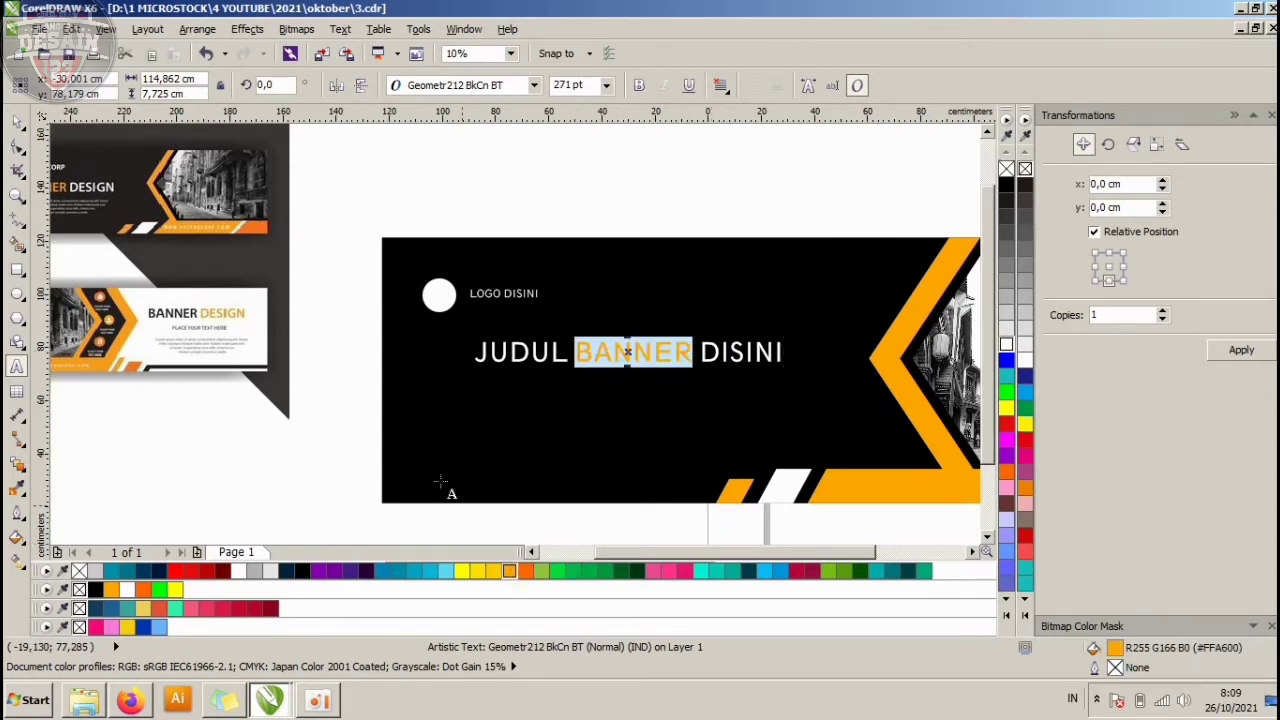
click(16, 120)
click(500, 163)
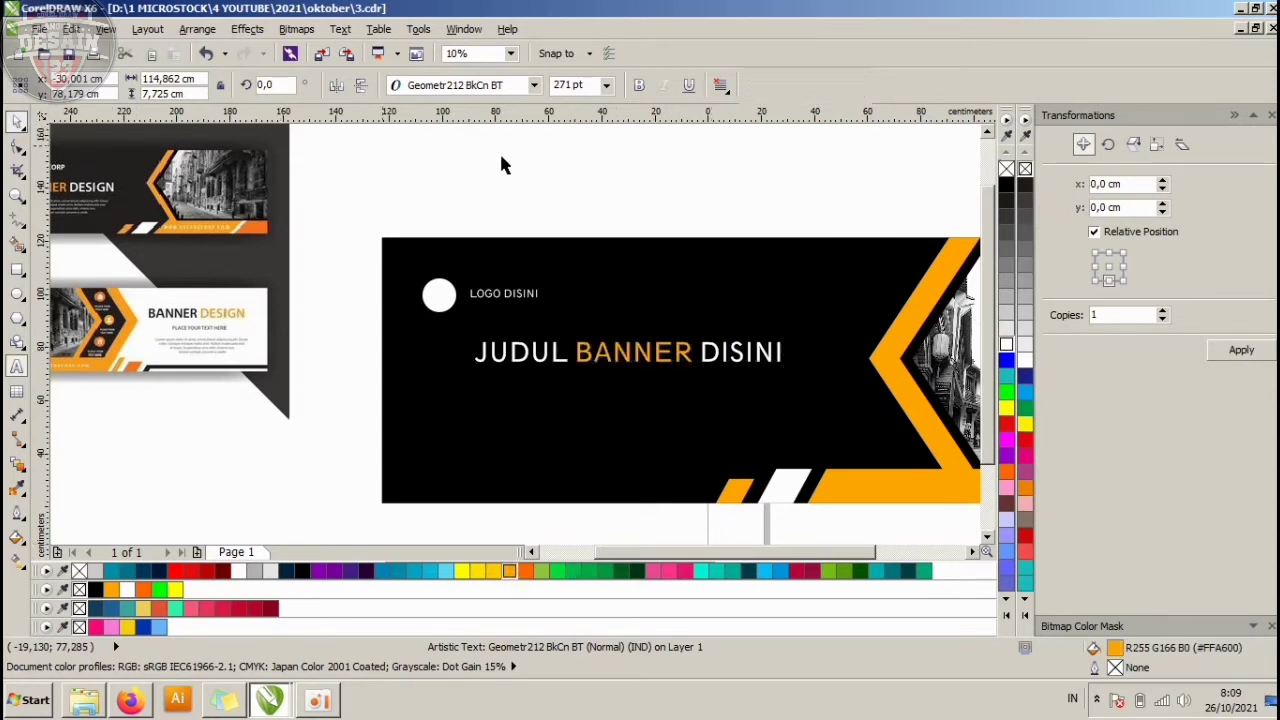
click(688, 358)
key(Escape)
Group all objects of the finished black banner and move the group up about 47 cm.
scroll(649, 258, down, 2)
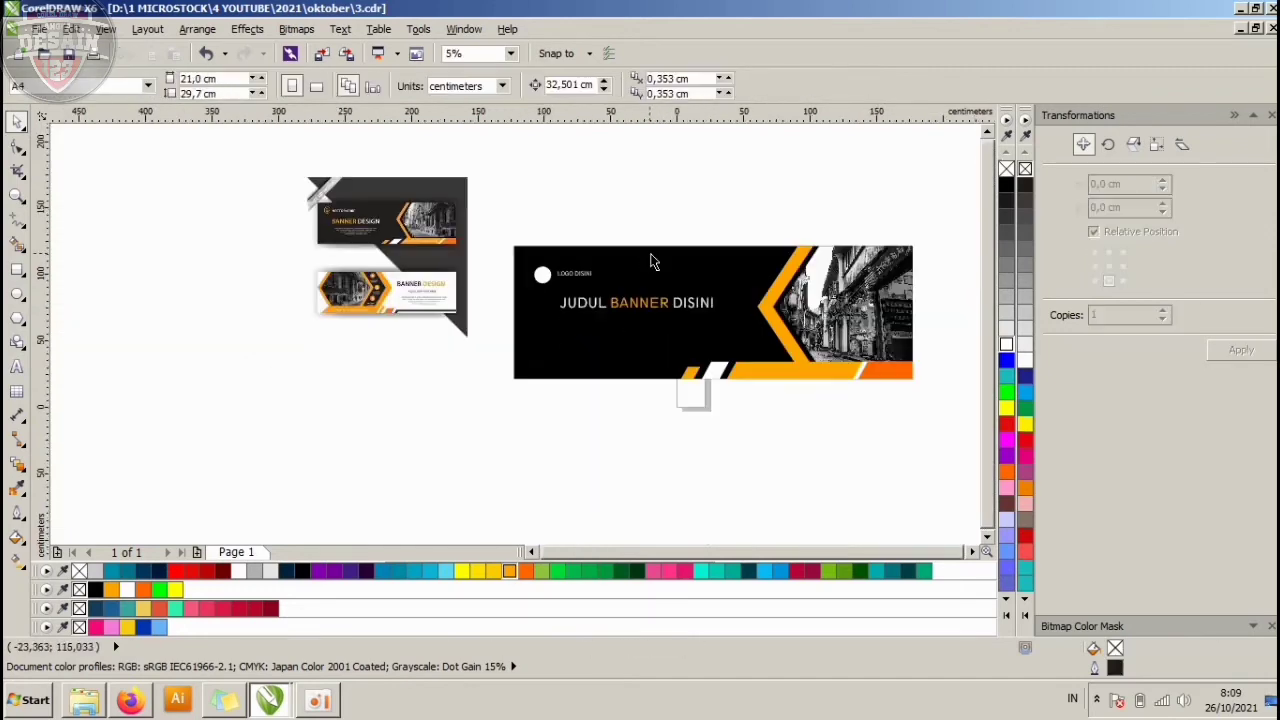
scroll(697, 309, up, 1)
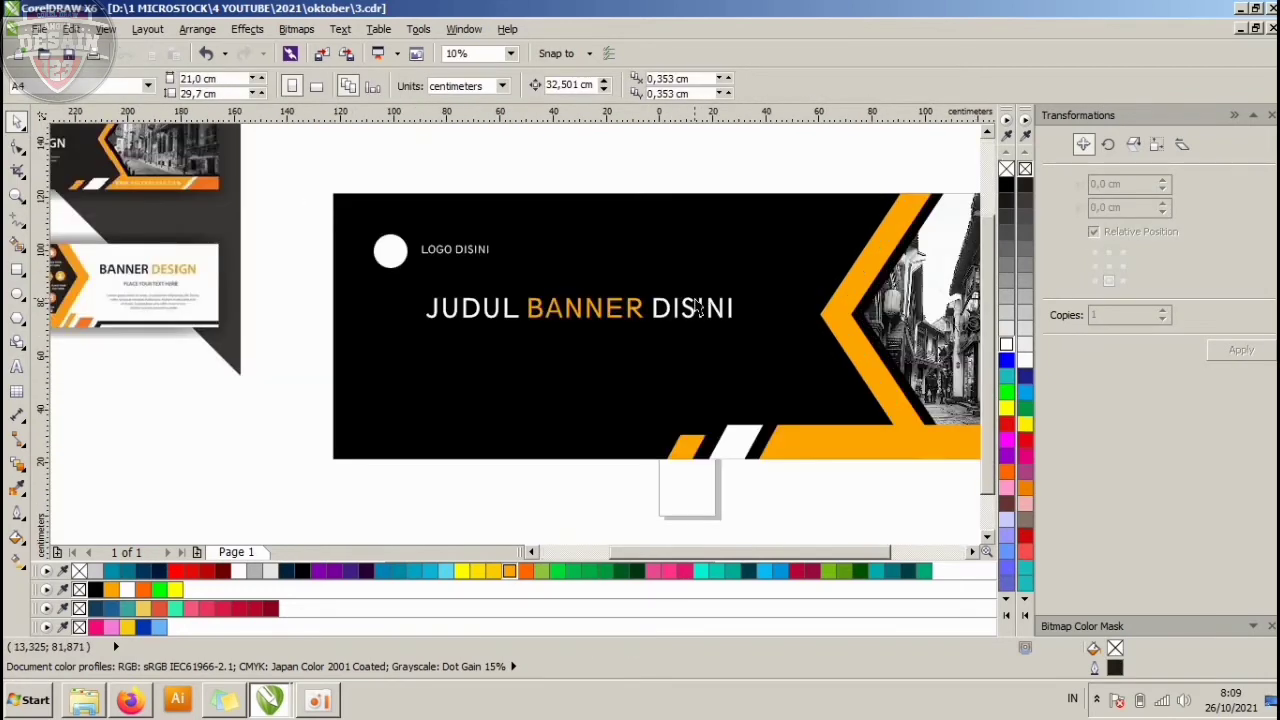
click(627, 331)
scroll(614, 323, down, 1)
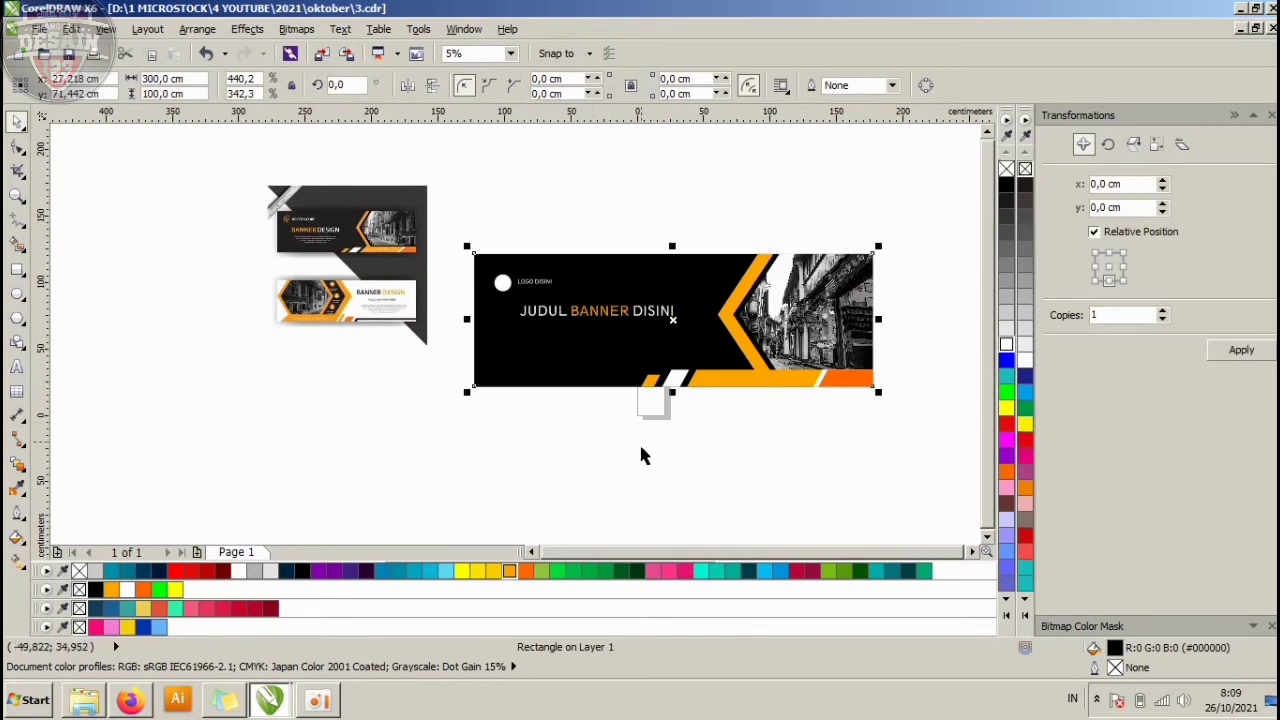
drag(883, 420, 478, 250)
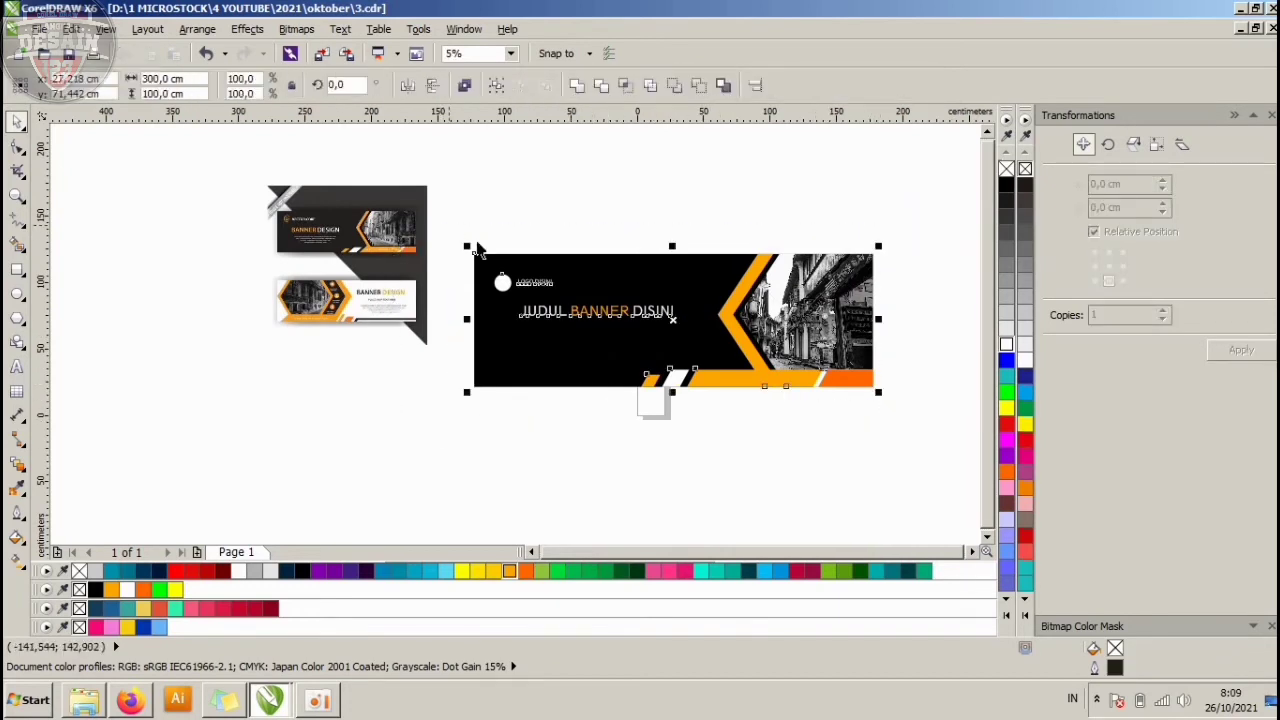
key(ctrl+g)
drag(657, 323, 657, 263)
click(498, 387)
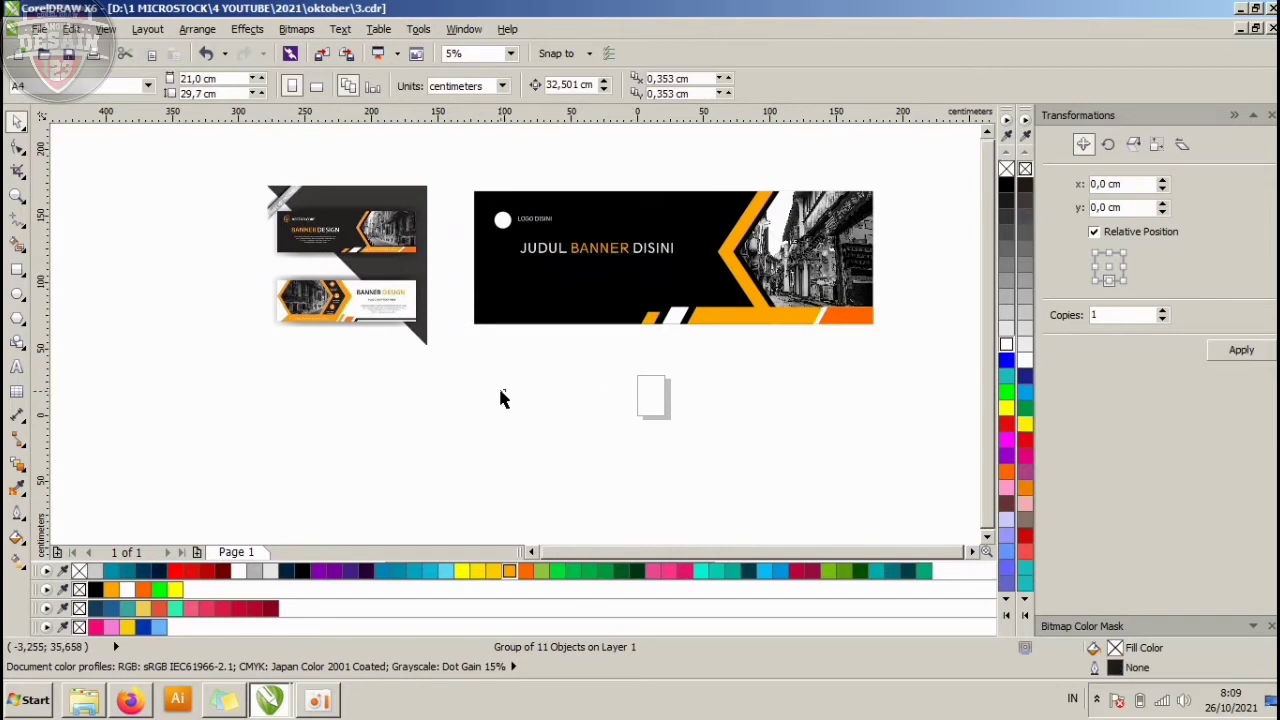
Draw a 300 × 100 cm rectangle matching the finished banner and place it directly below that banner.
click(15, 270)
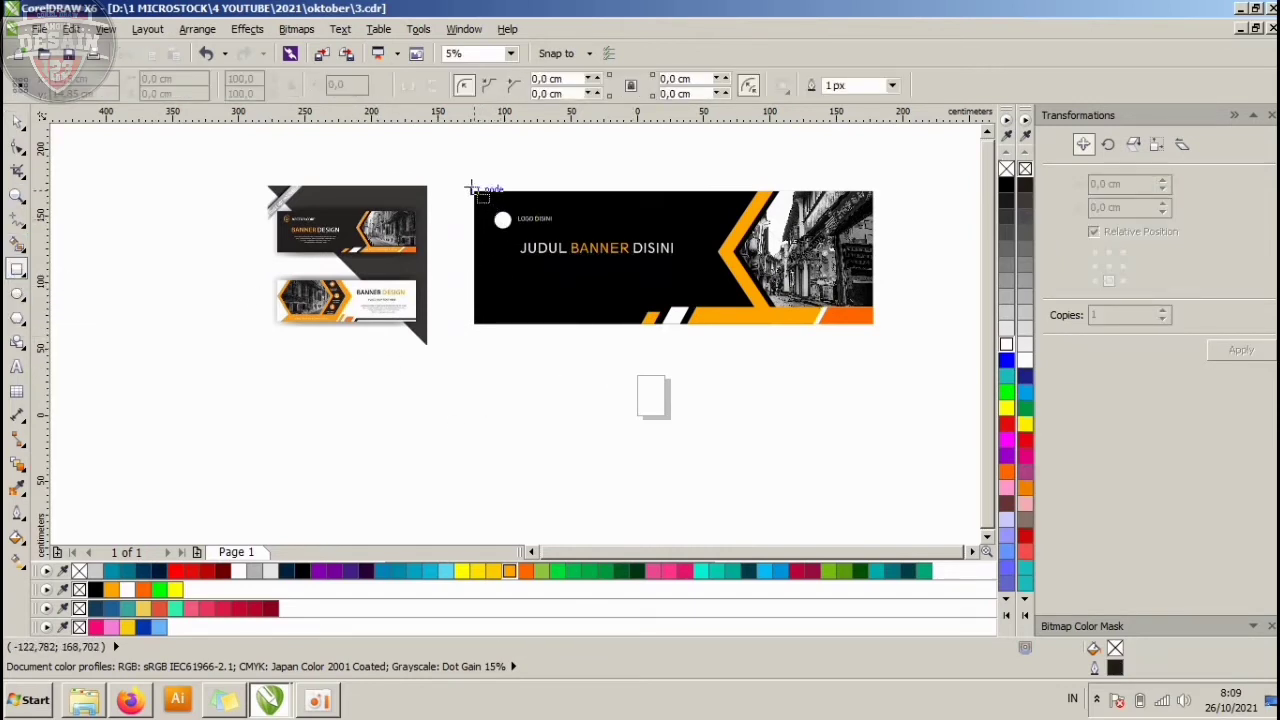
drag(467, 187, 878, 329)
click(18, 123)
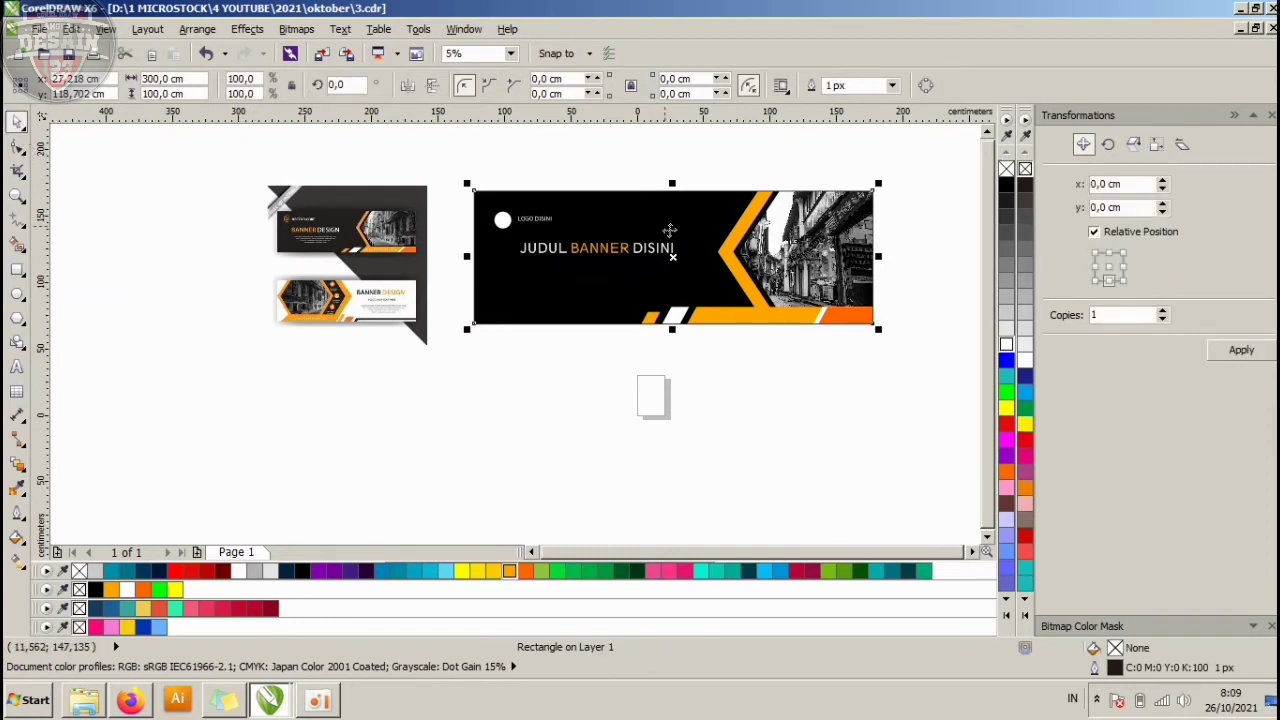
drag(671, 266, 674, 410)
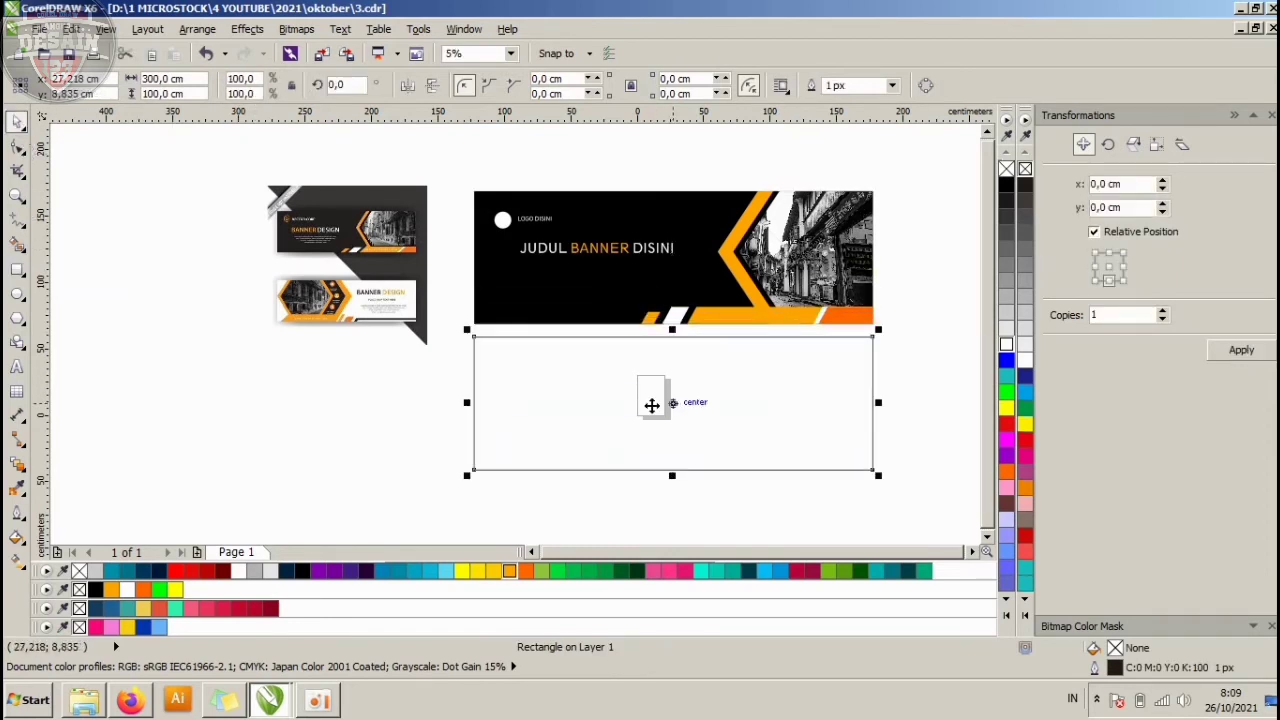
click(418, 380)
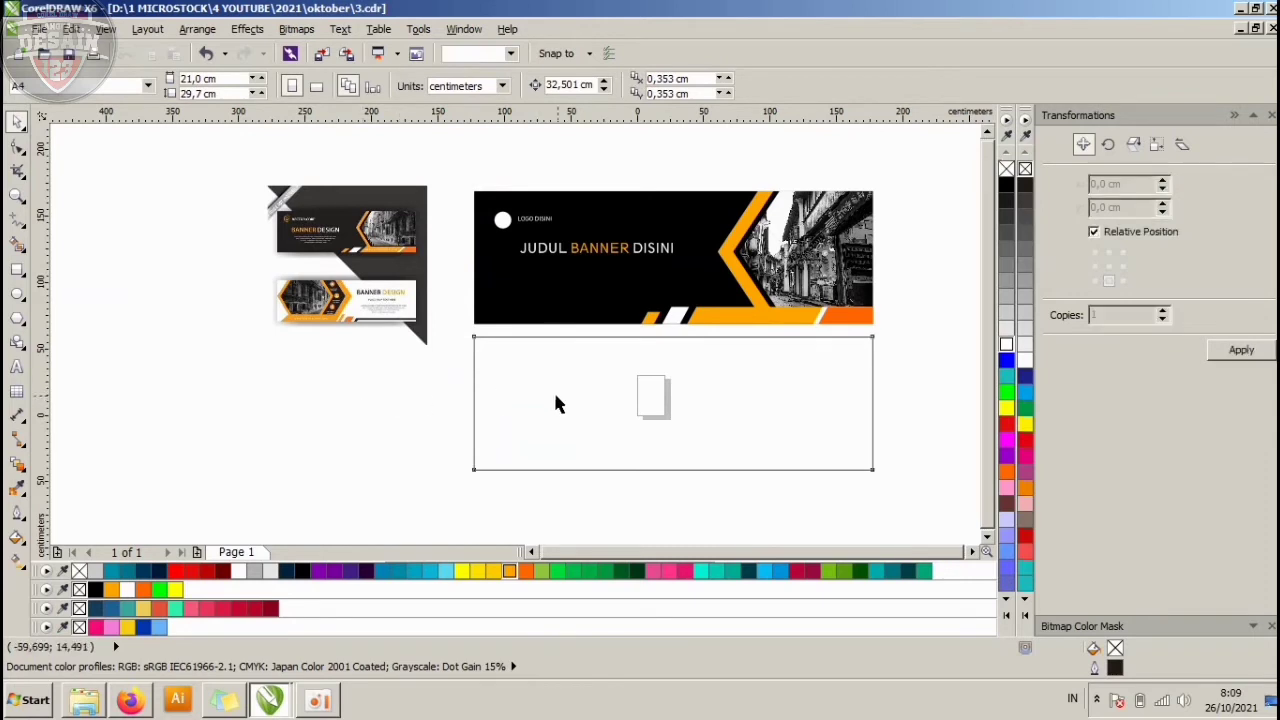
click(554, 400)
click(398, 390)
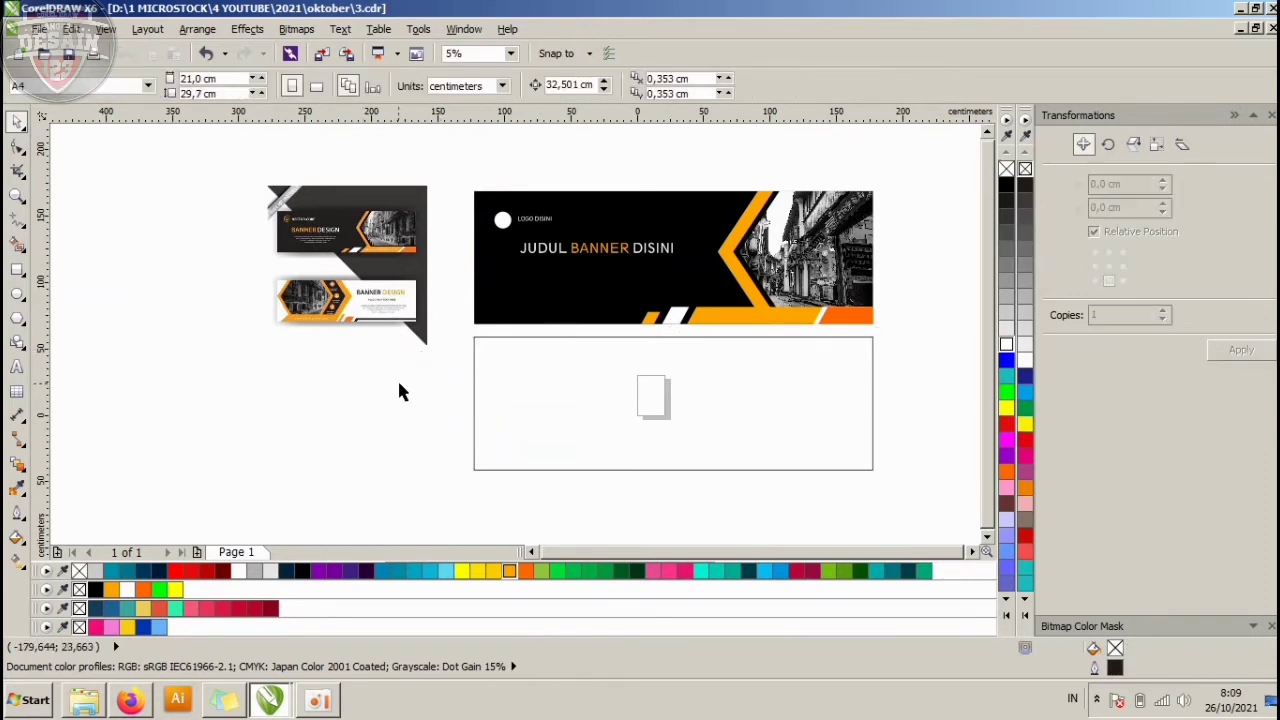
Draw a polygon about 102 cm in size below the reference image, set it to 6 sides and rotate it to 270°.
click(356, 322)
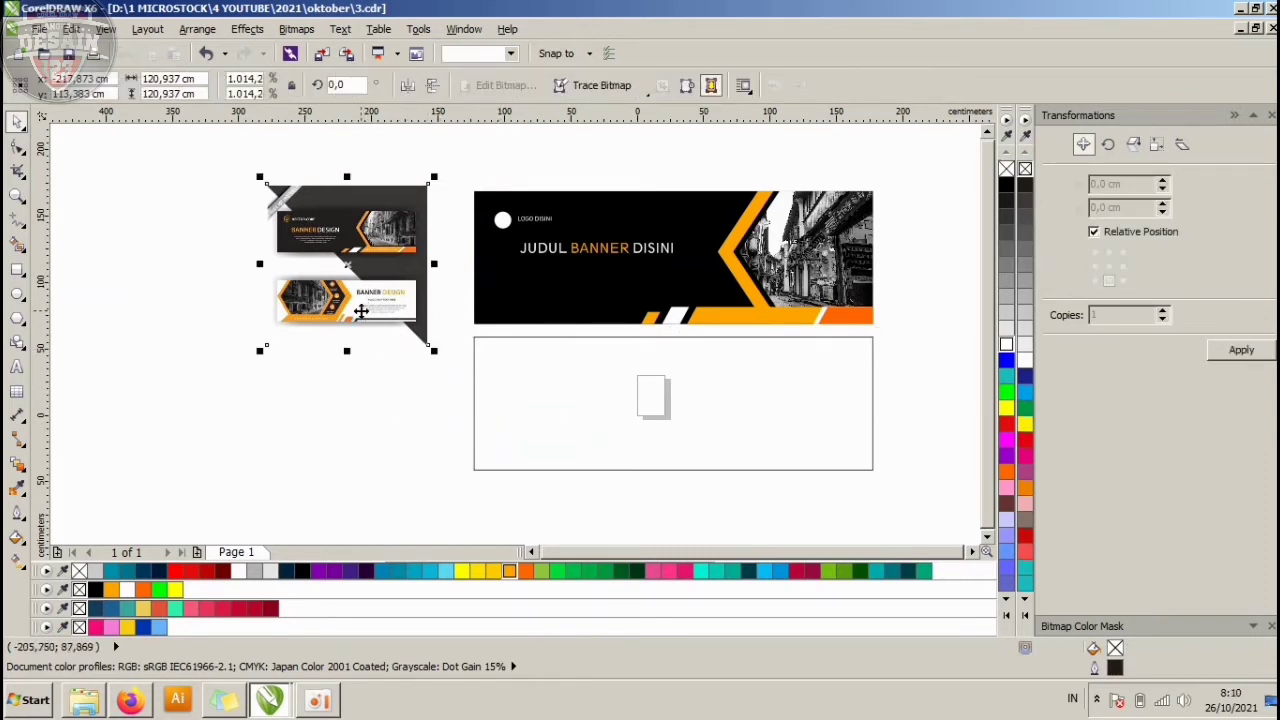
click(346, 420)
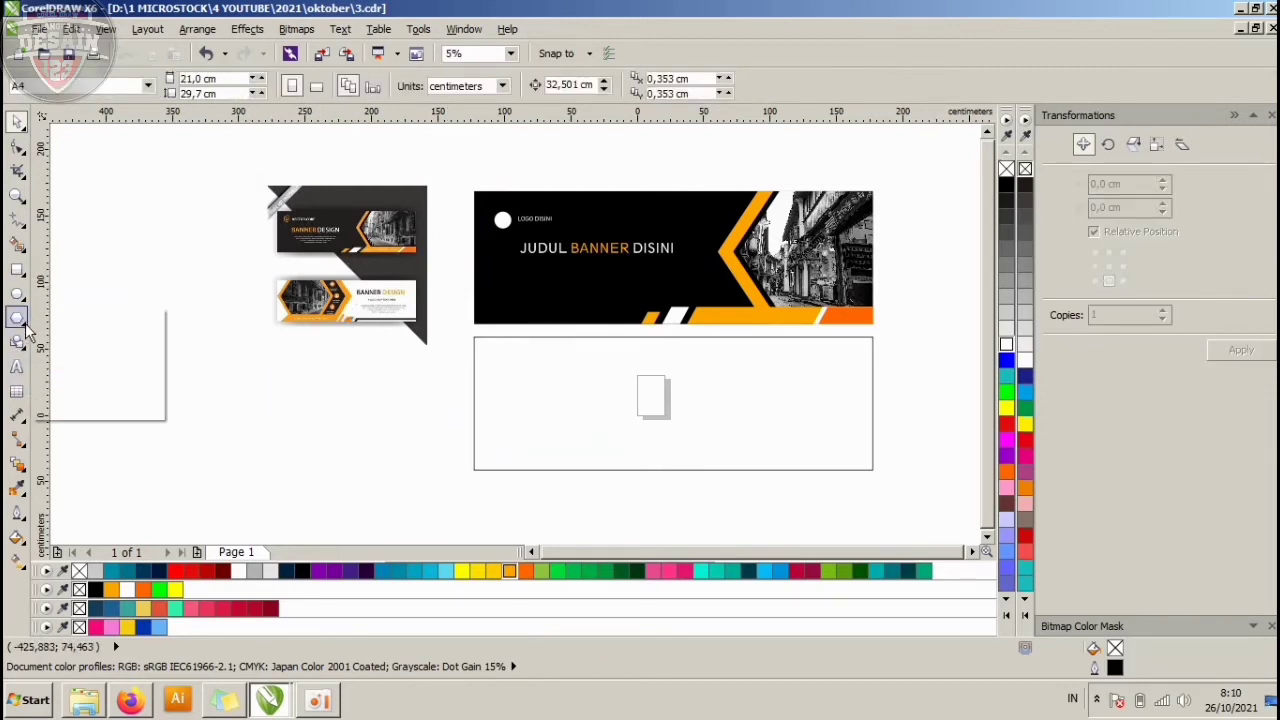
click(100, 316)
drag(305, 385, 434, 507)
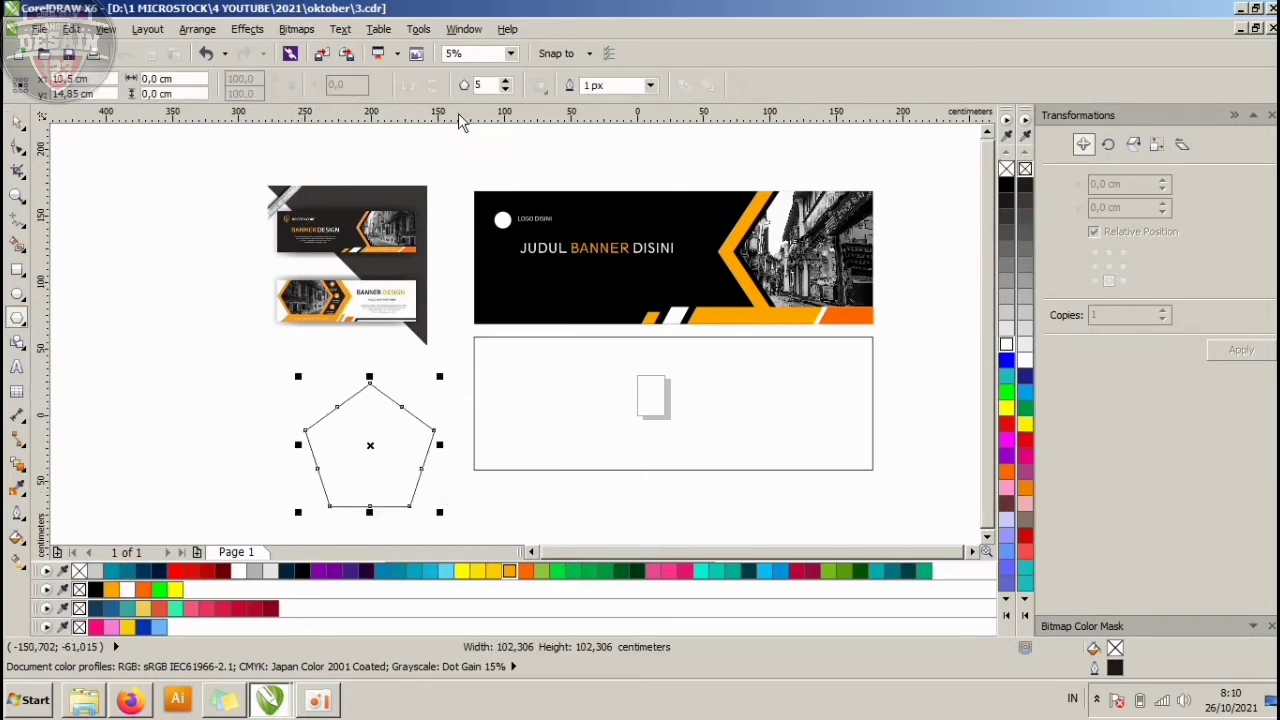
click(507, 84)
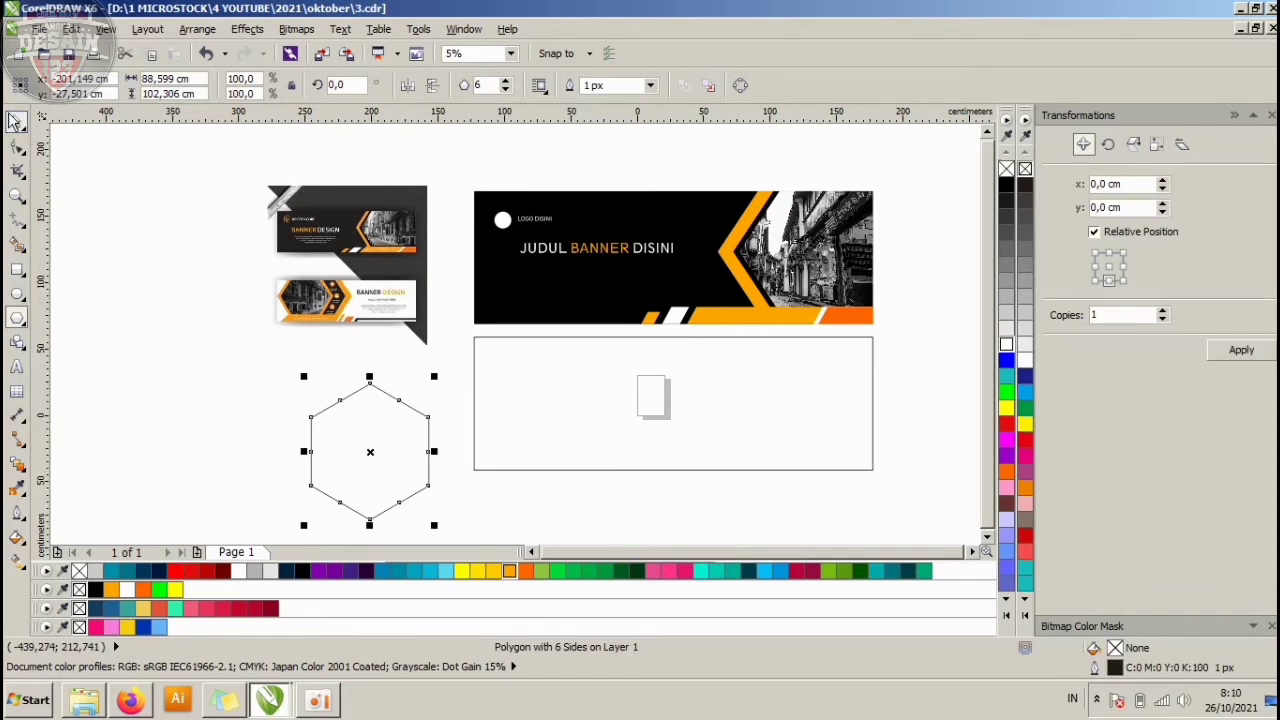
key(space)
click(406, 451)
drag(434, 374, 437, 506)
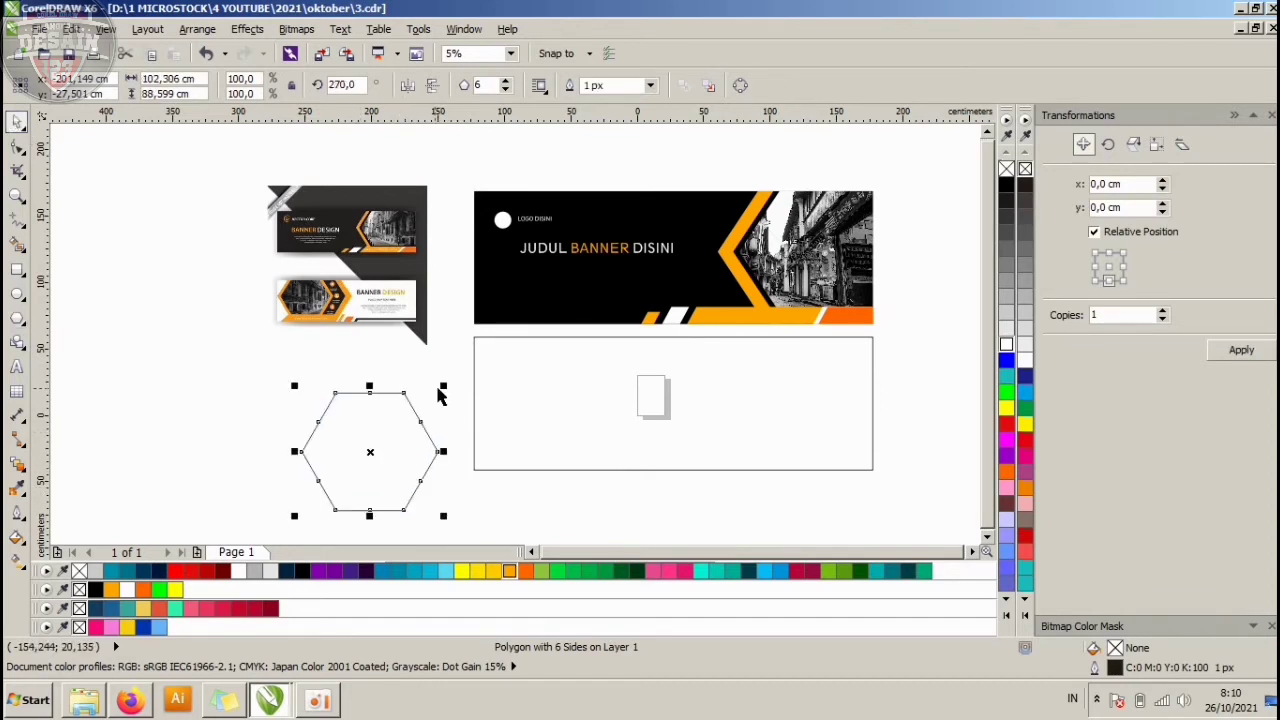
Flatten and enlarge the hexagon to about 138 × 93 cm and move it into the left part of the empty rectangle.
drag(447, 386, 455, 377)
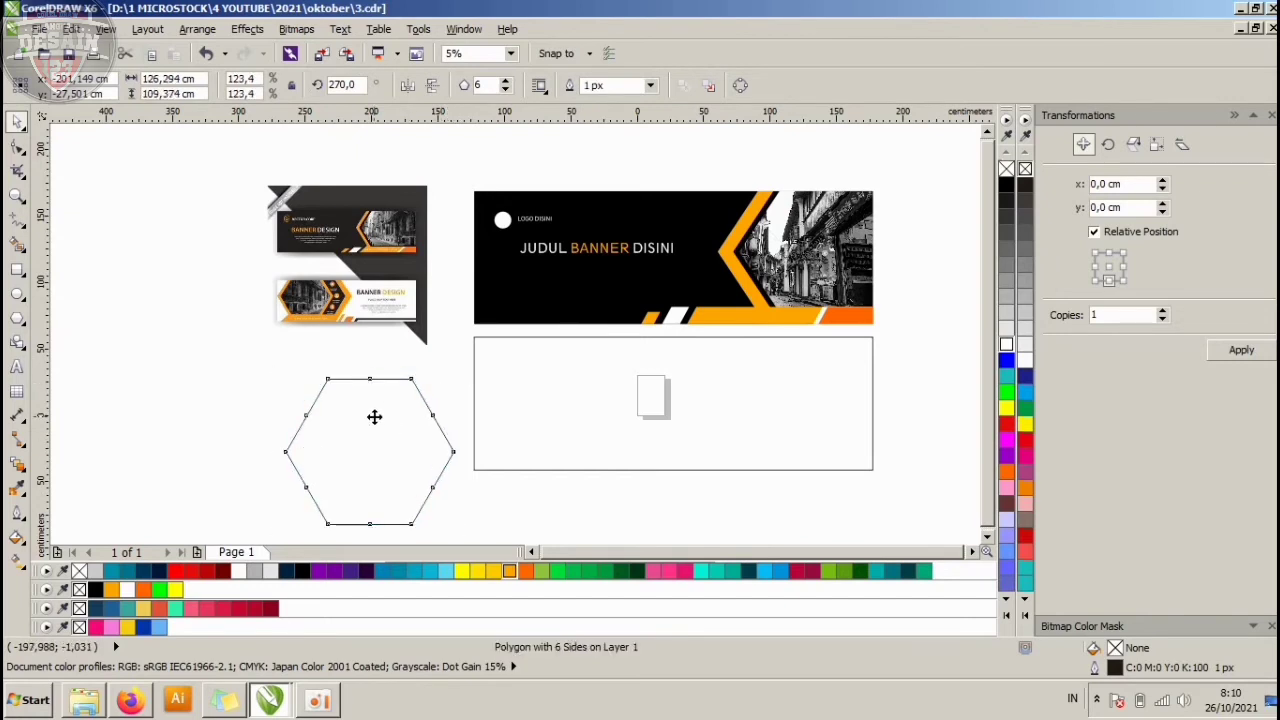
click(376, 378)
click(374, 379)
mouse_move(370, 378)
mouse_down()
mouse_move(373, 410)
mouse_move(385, 387)
mouse_up()
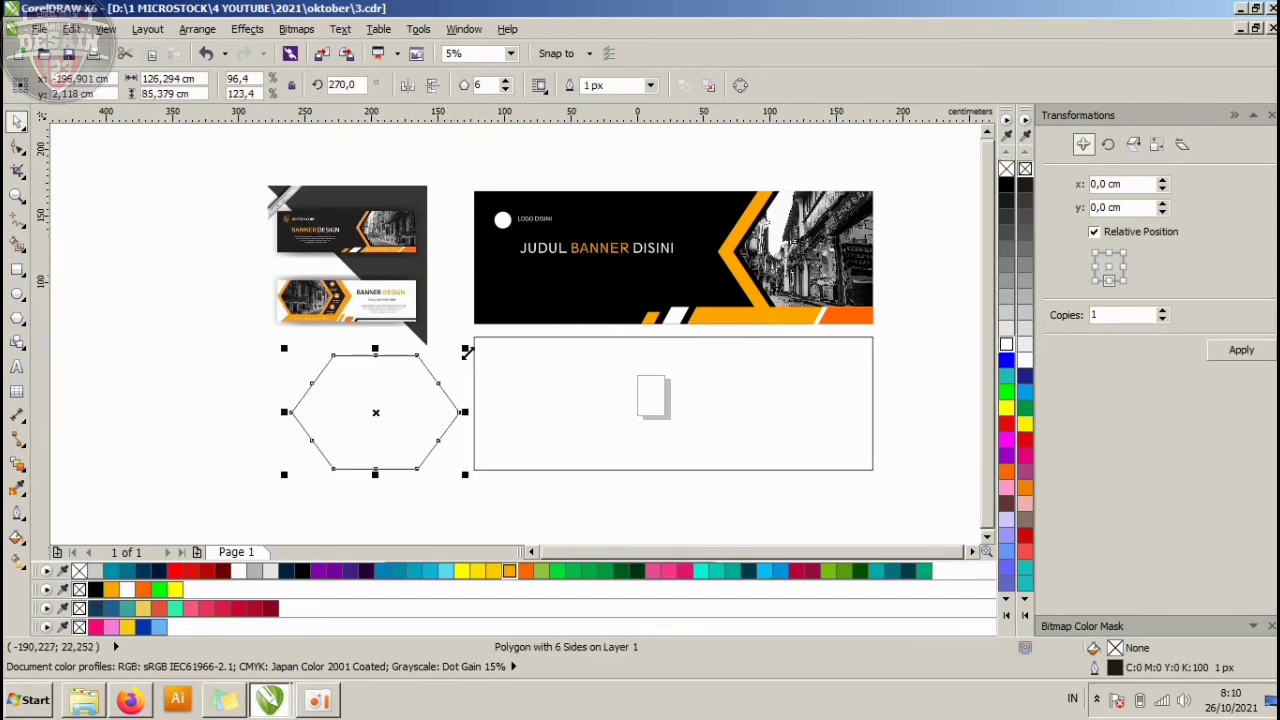
drag(467, 351, 477, 344)
drag(377, 394, 567, 383)
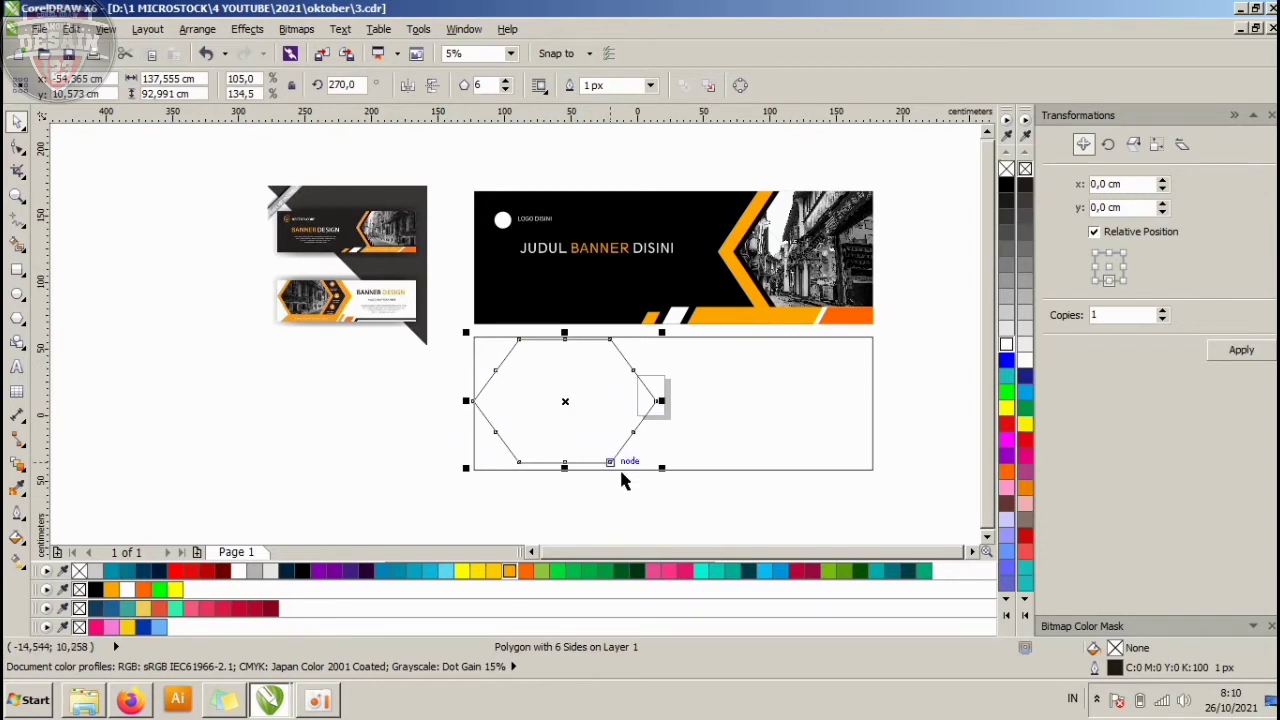
Enlarge the hexagon to about 148 × 100 cm to span the rectangle's full height, and shift it inward from the left edge.
drag(661, 467, 677, 477)
drag(602, 400, 634, 401)
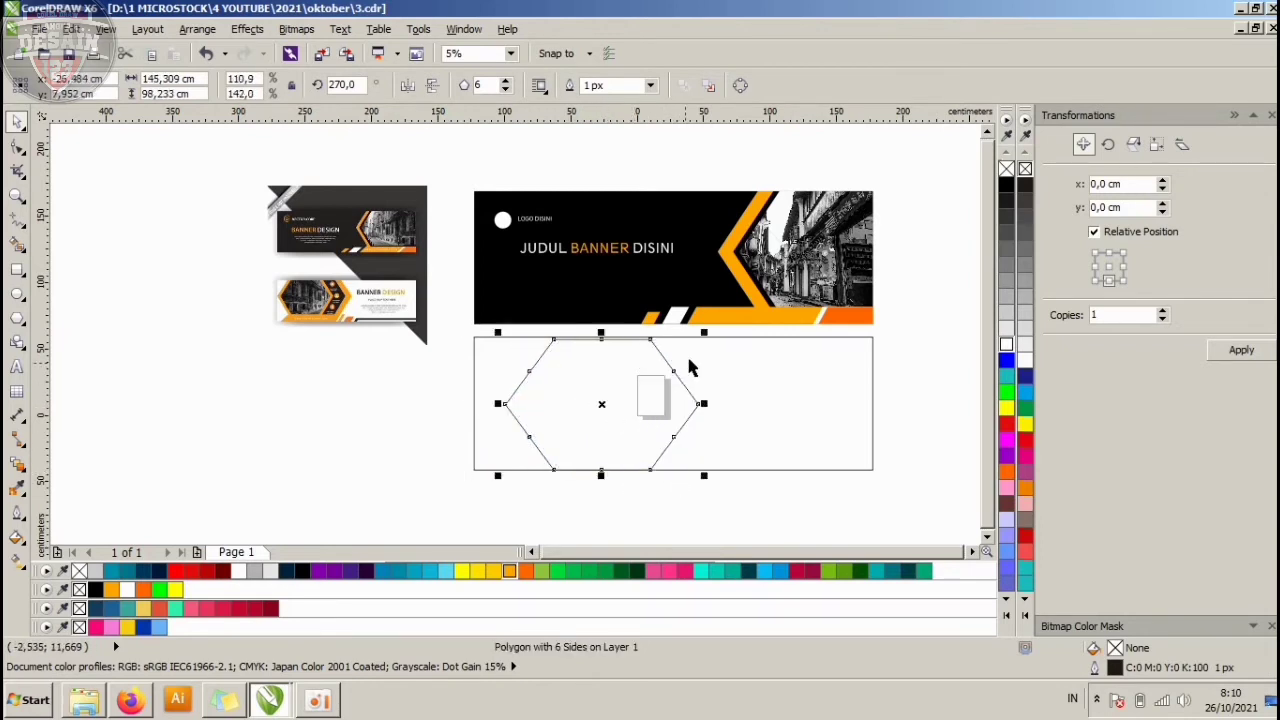
scroll(705, 352, up, 1)
drag(715, 317, 715, 321)
scroll(715, 321, down, 1)
scroll(617, 363, up, 1)
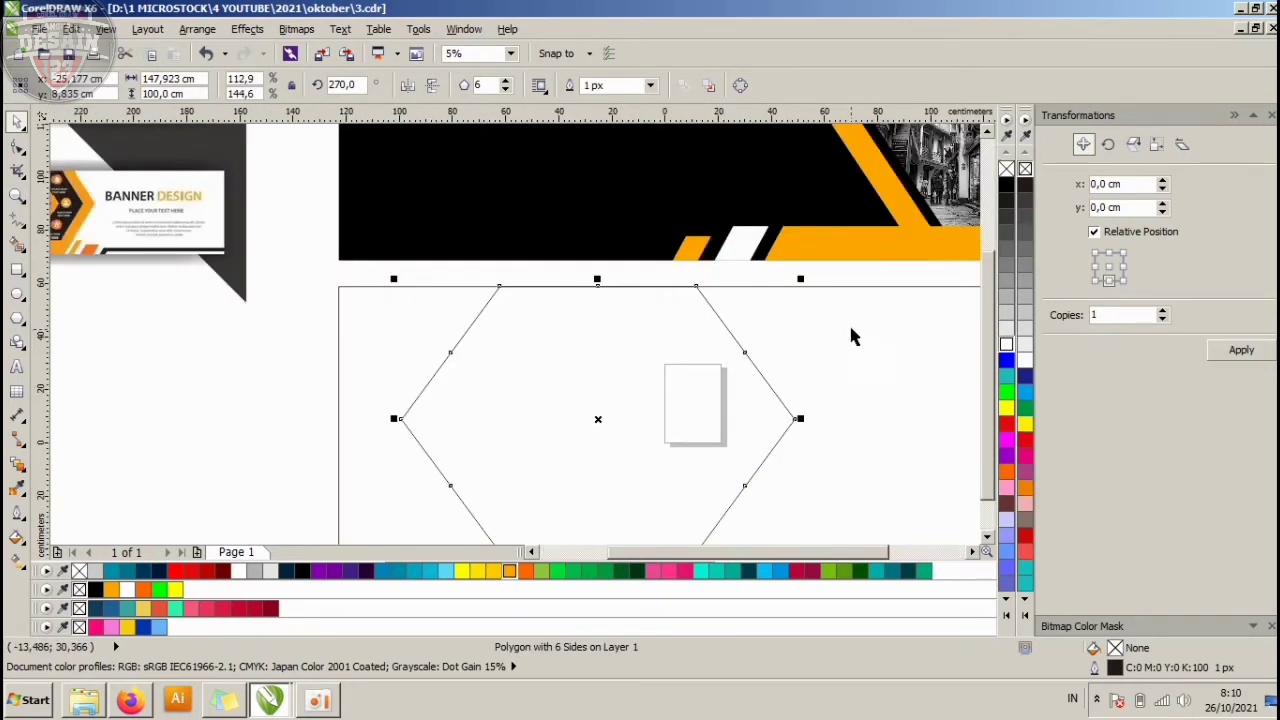
Create a smaller concentric copy of the hexagon, about 124 × 84 cm, filled black and without an outline.
drag(799, 280, 766, 298)
scroll(766, 300, down, 1)
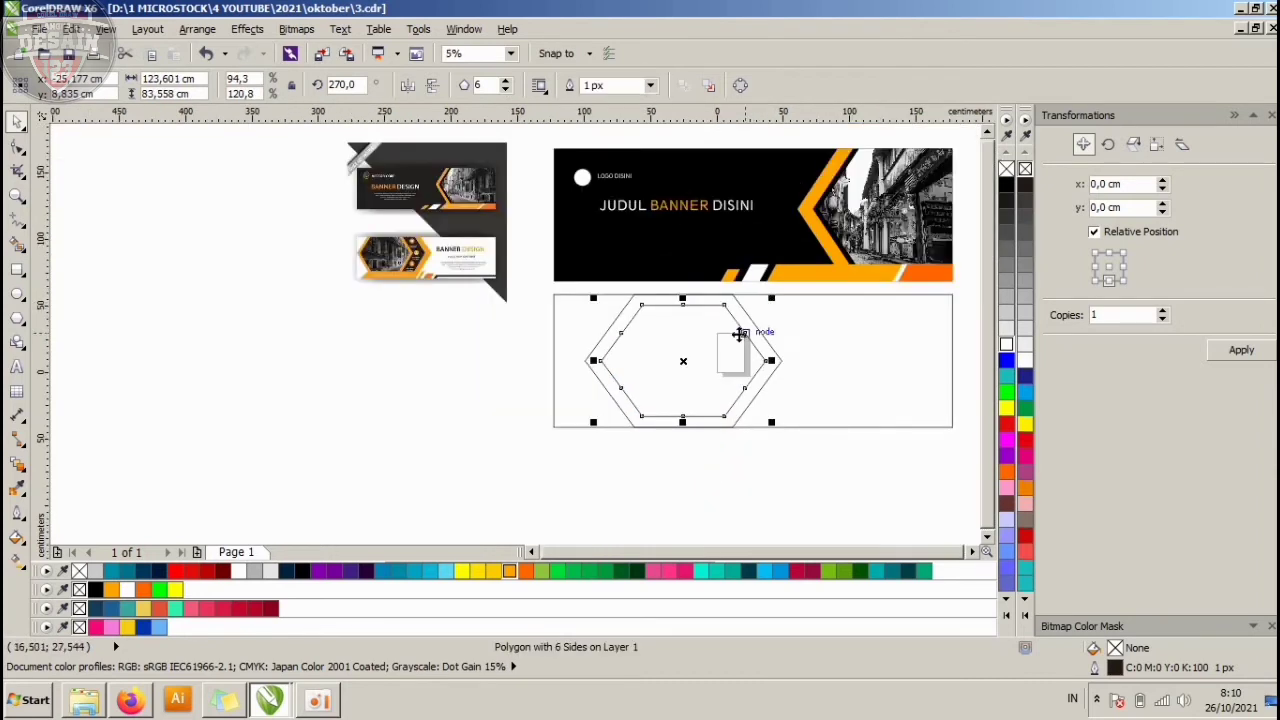
scroll(739, 334, up, 1)
click(1008, 190)
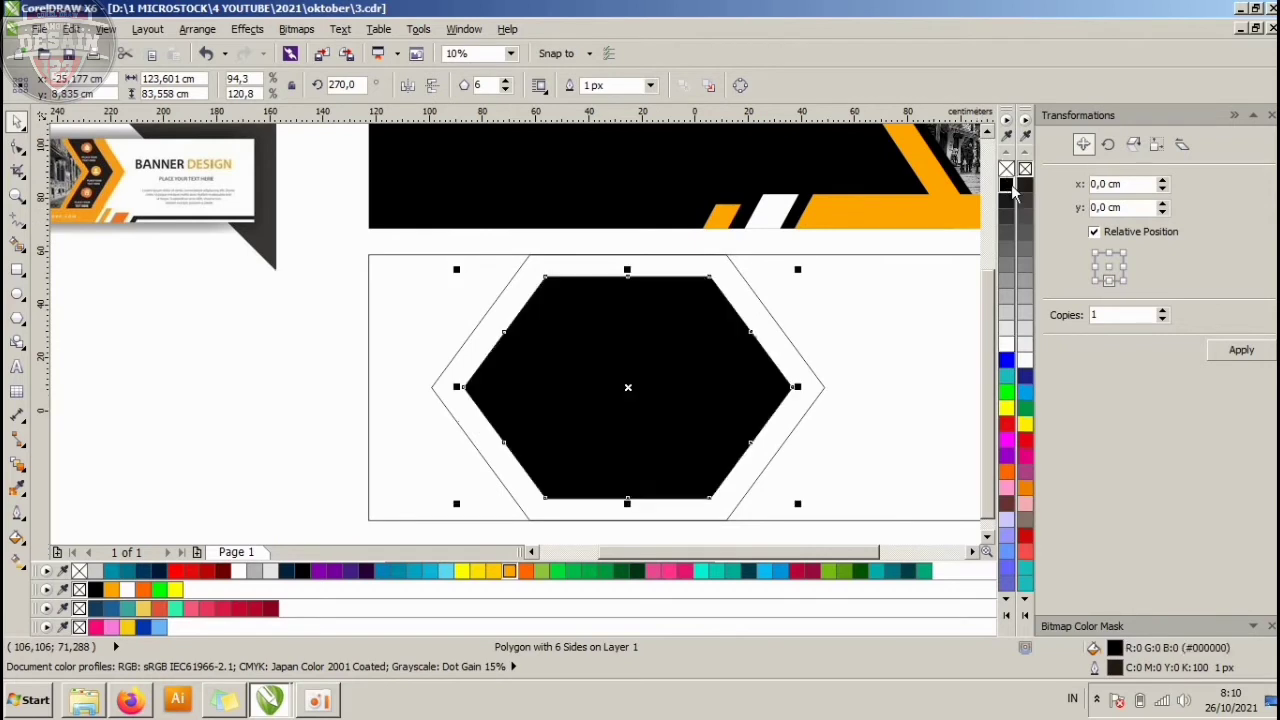
right_click(1006, 168)
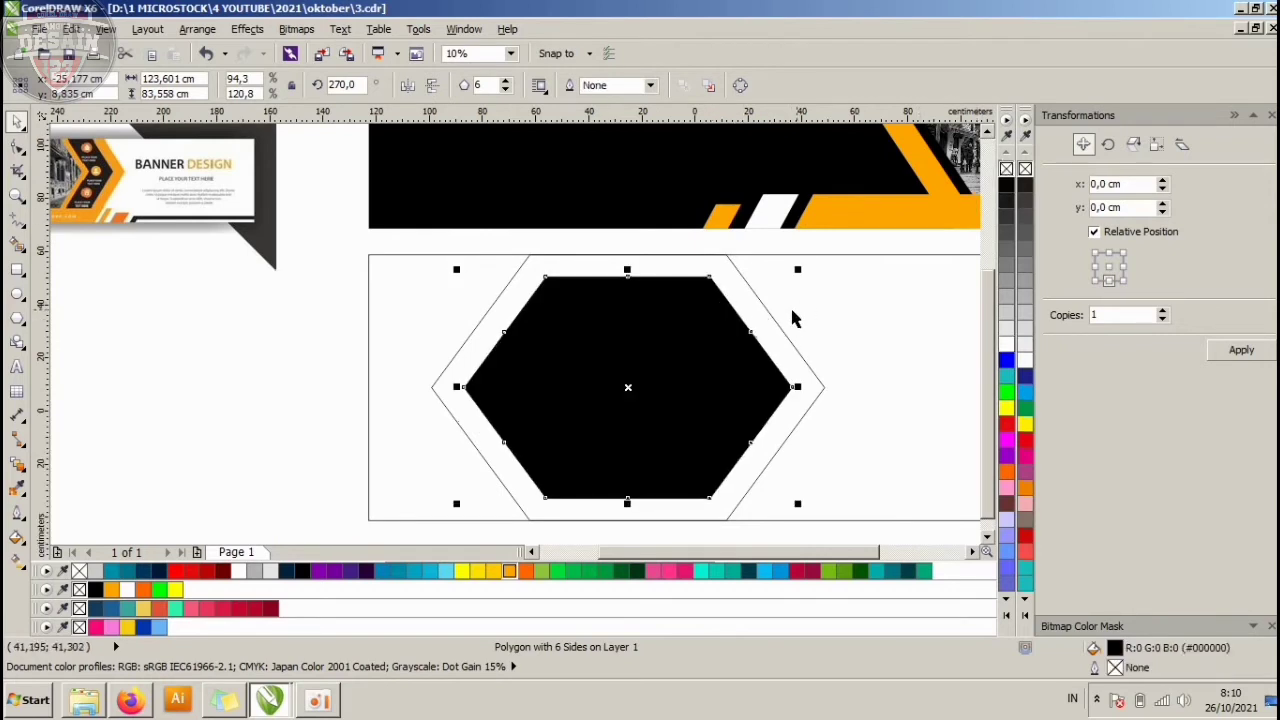
Fill the outer hexagon with orange (#FFA600) and remove its outline.
click(768, 321)
click(512, 570)
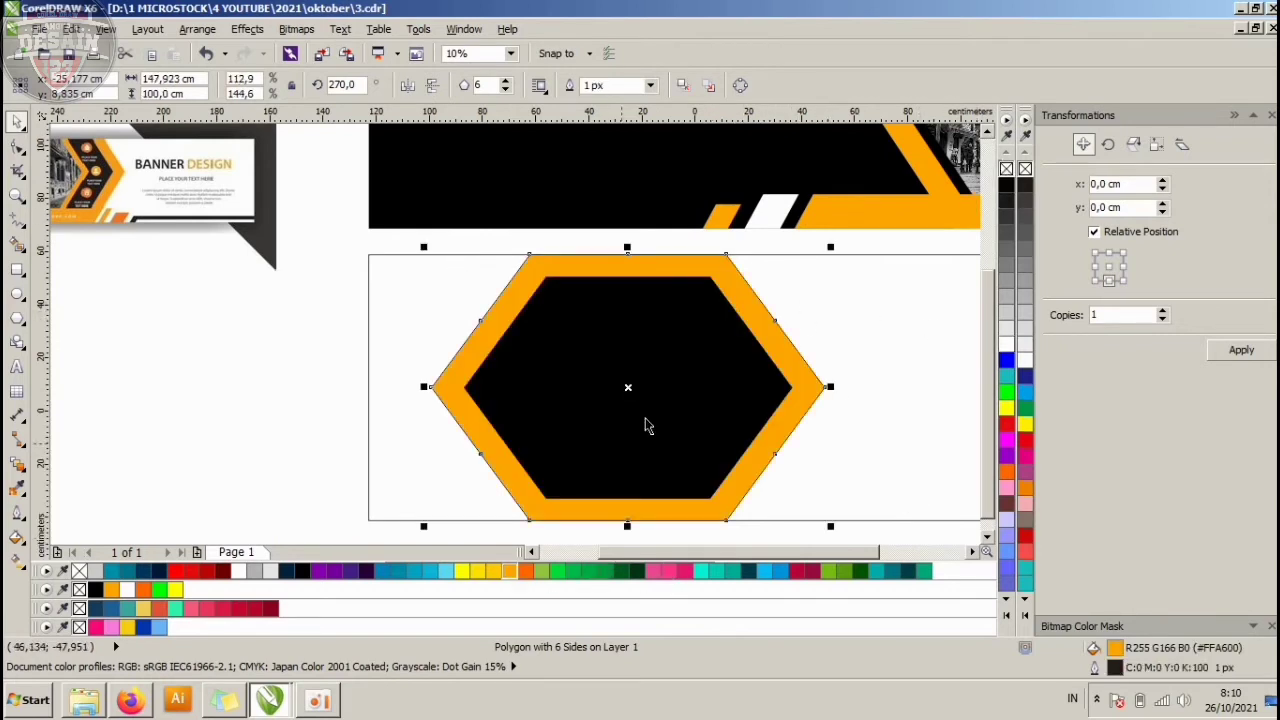
right_click(1006, 168)
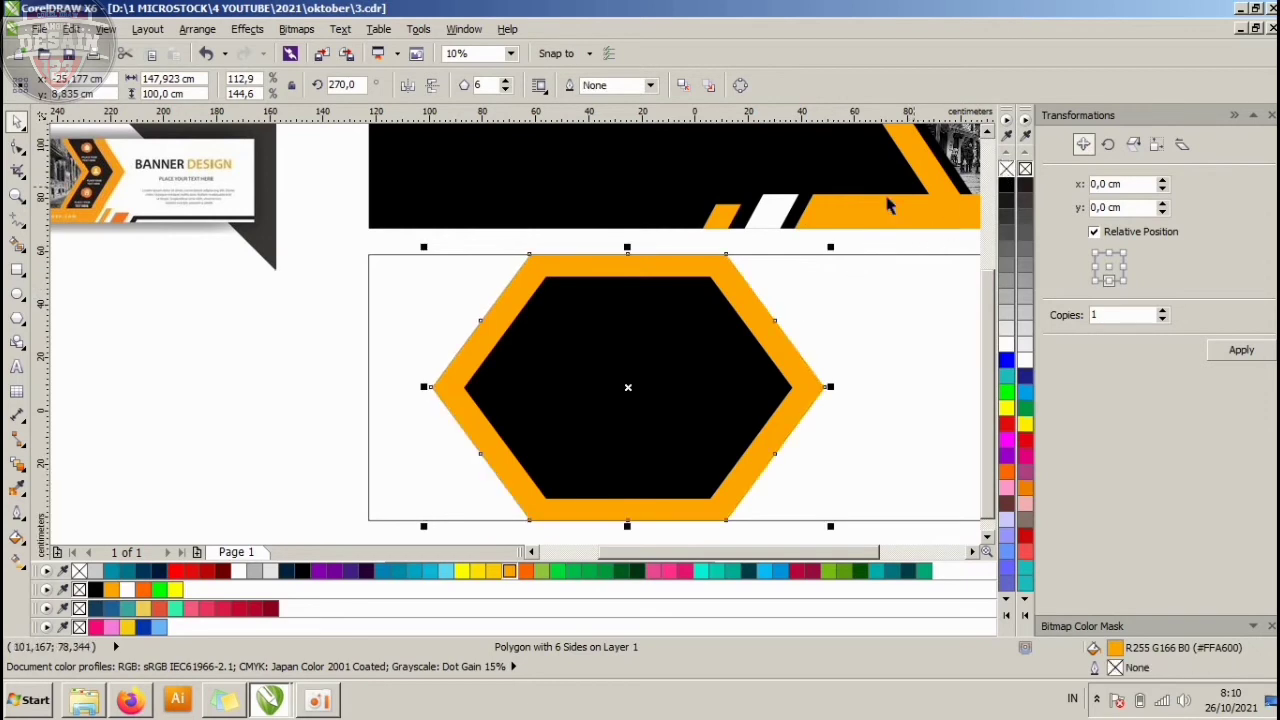
scroll(679, 380, down, 1)
click(514, 373)
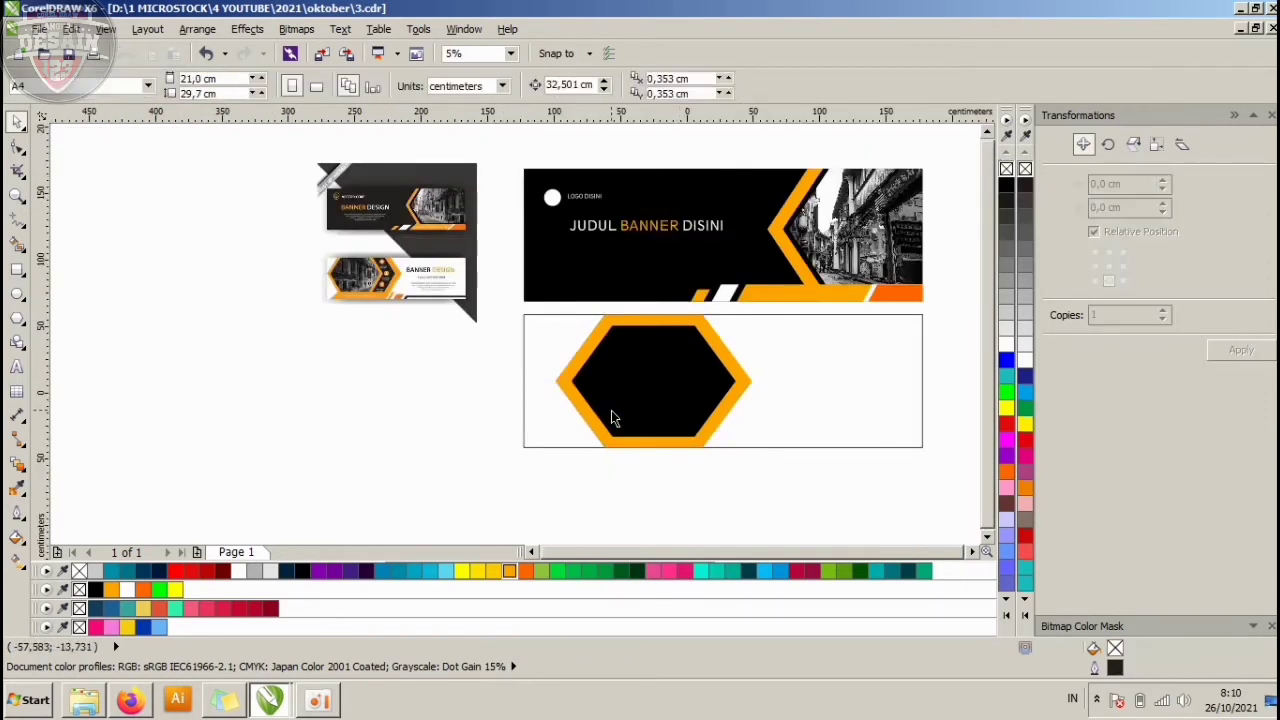
Try to reduce the black inner hexagon's height to about 74 cm from its lower edge, and undo the change.
scroll(611, 410, up, 1)
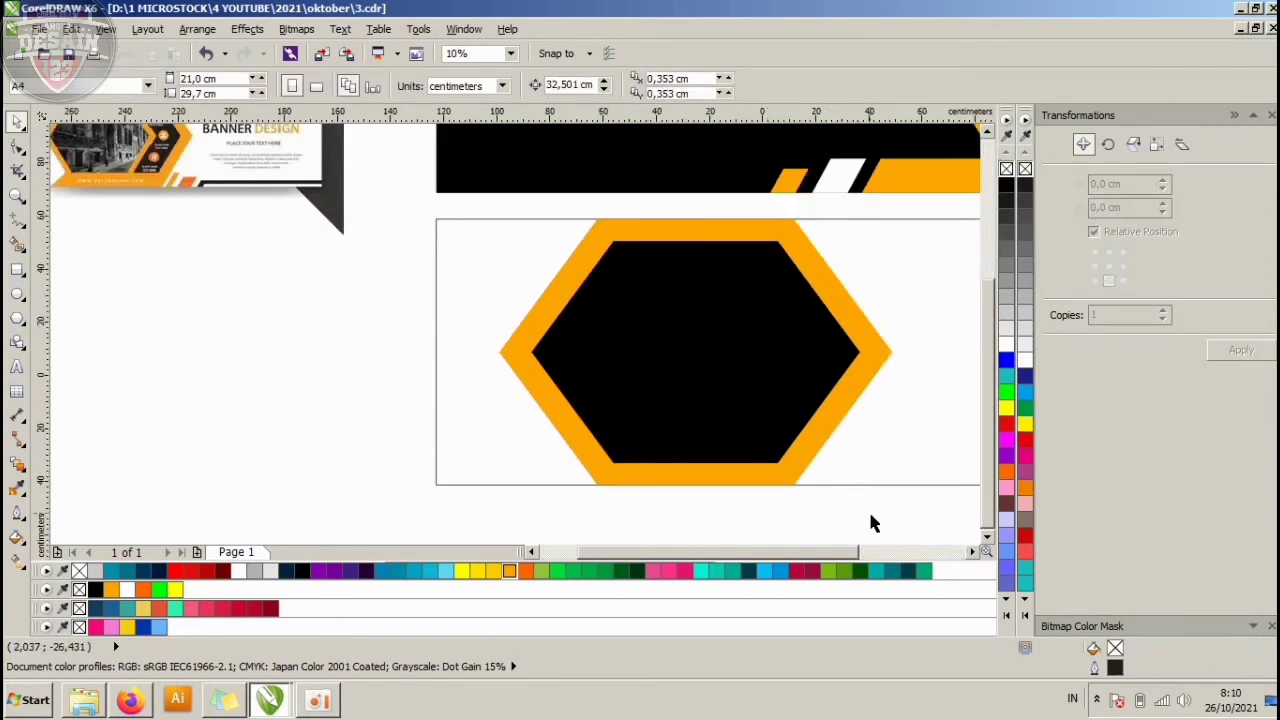
click(737, 450)
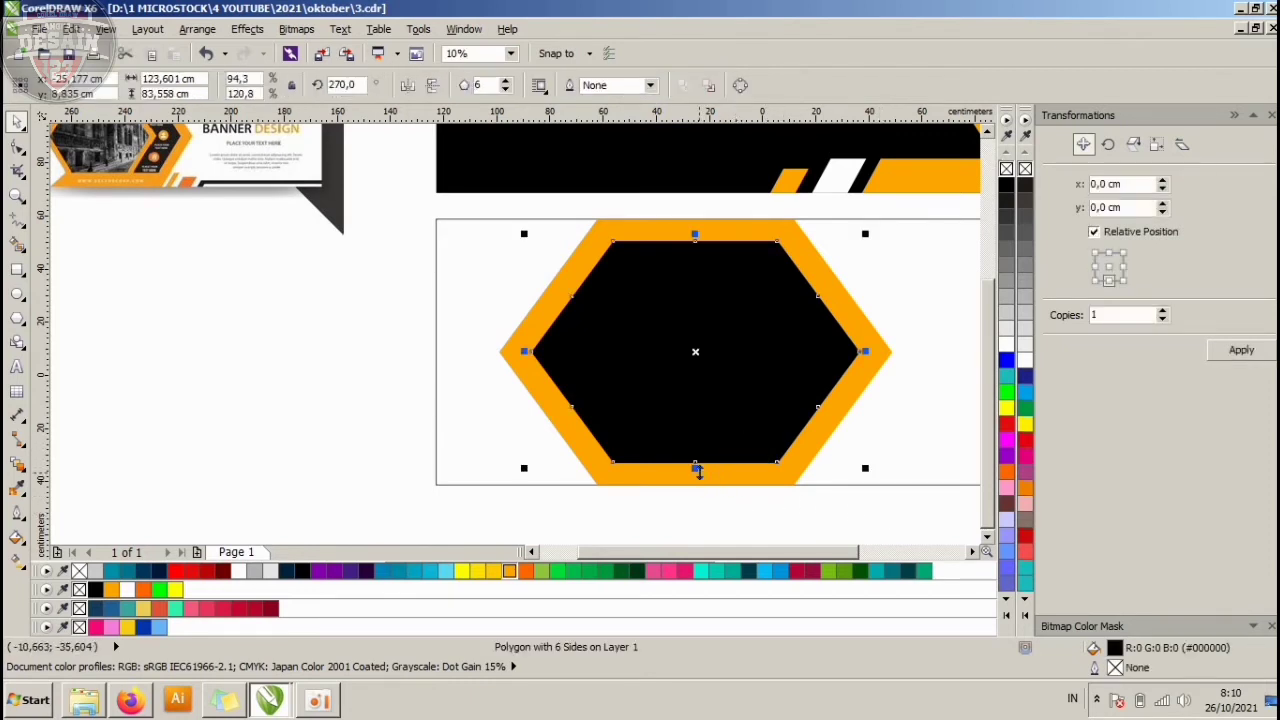
drag(696, 468, 696, 440)
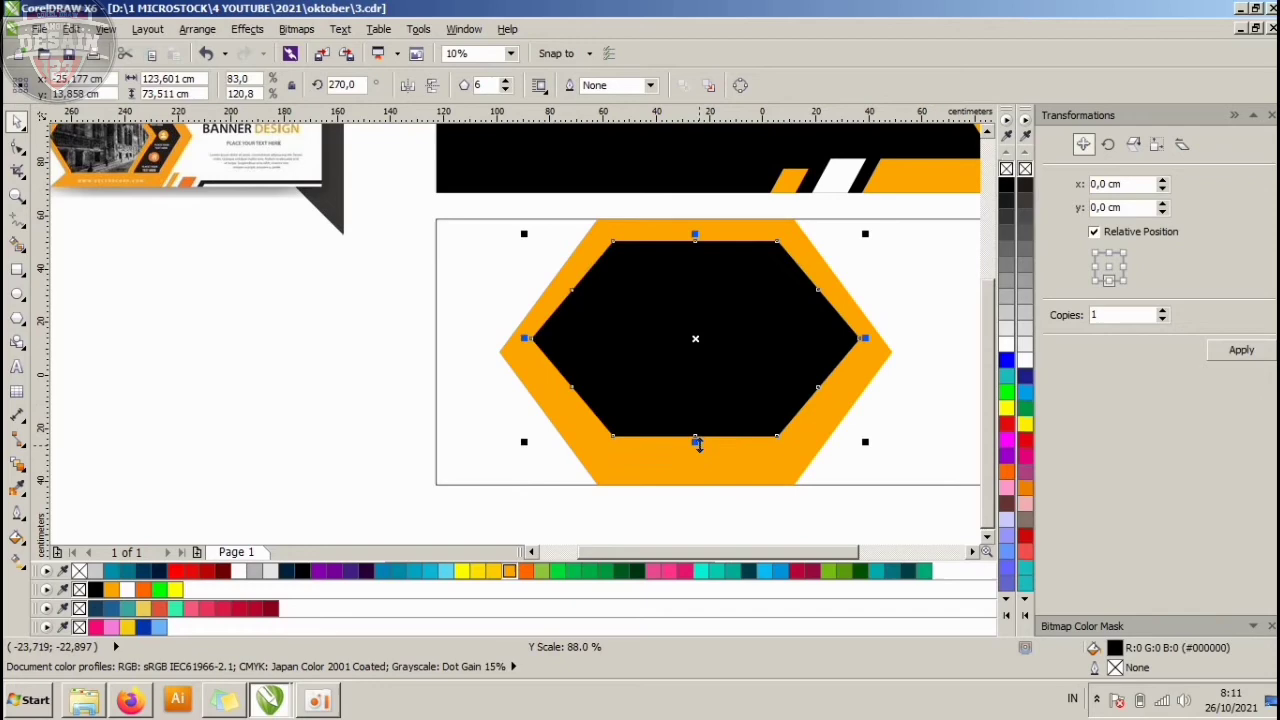
click(717, 366)
key(ctrl+z)
scroll(717, 370, down, 1)
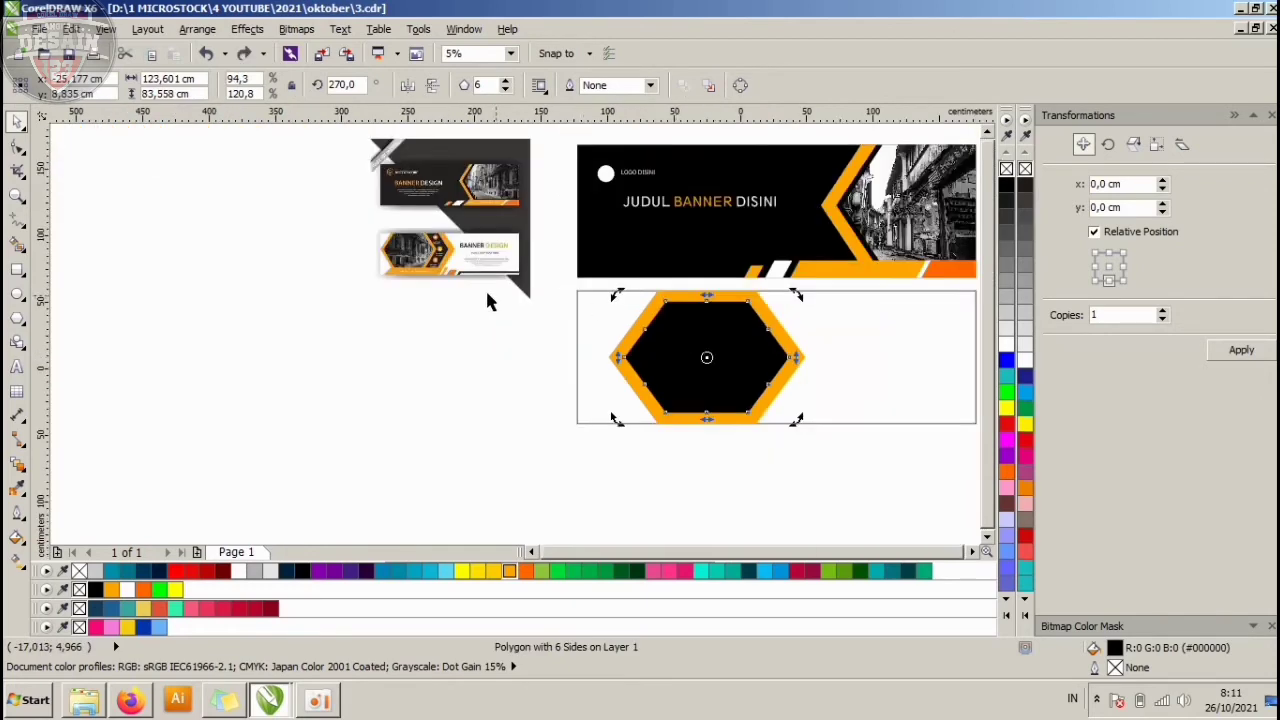
Draw a rectangle along the lower edge of the hexagon and widen it outward to about 117 × 14 cm.
scroll(487, 300, up, 1)
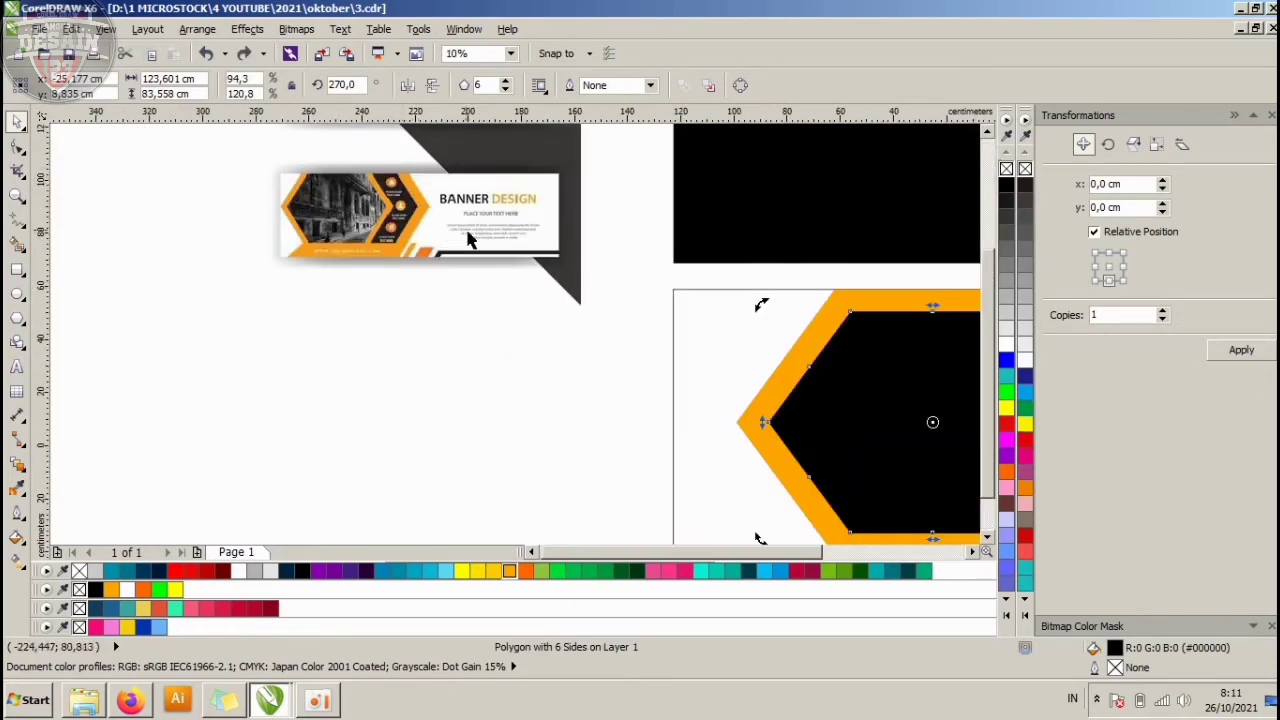
scroll(470, 240, down, 1)
scroll(740, 340, up, 1)
click(652, 474)
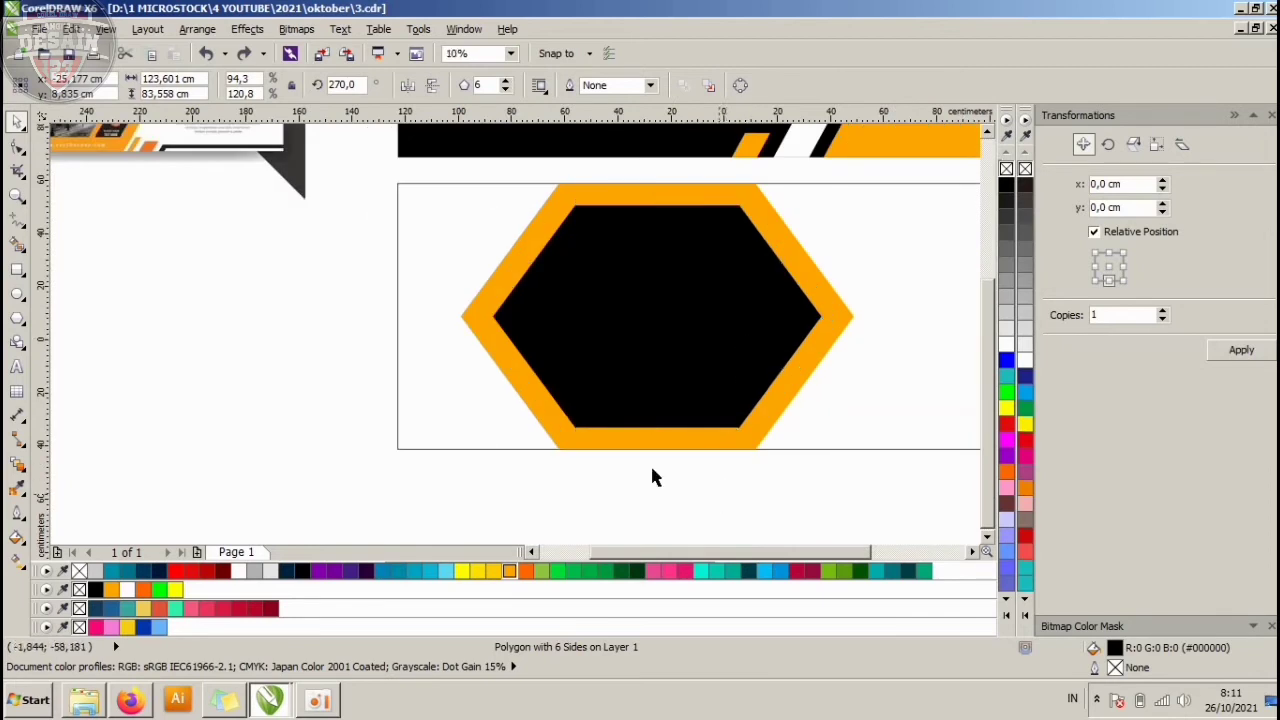
click(15, 268)
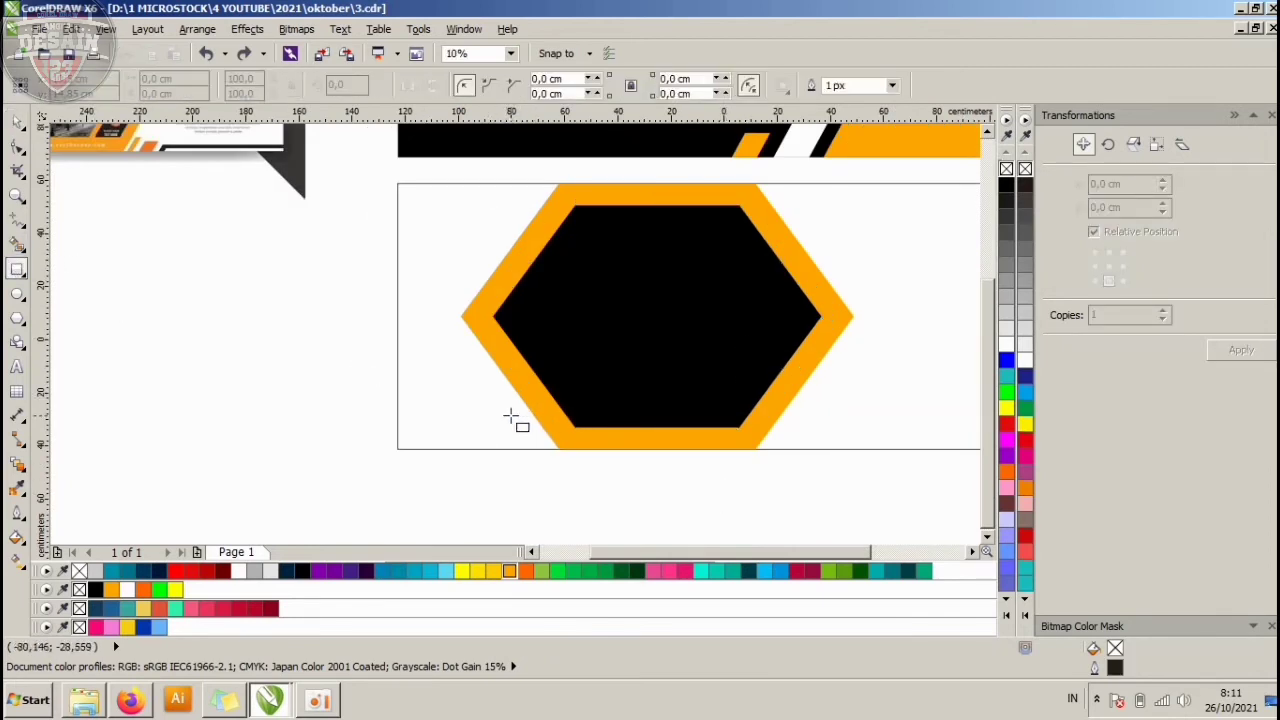
drag(509, 411, 760, 452)
scroll(760, 452, down, 2)
scroll(638, 443, up, 2)
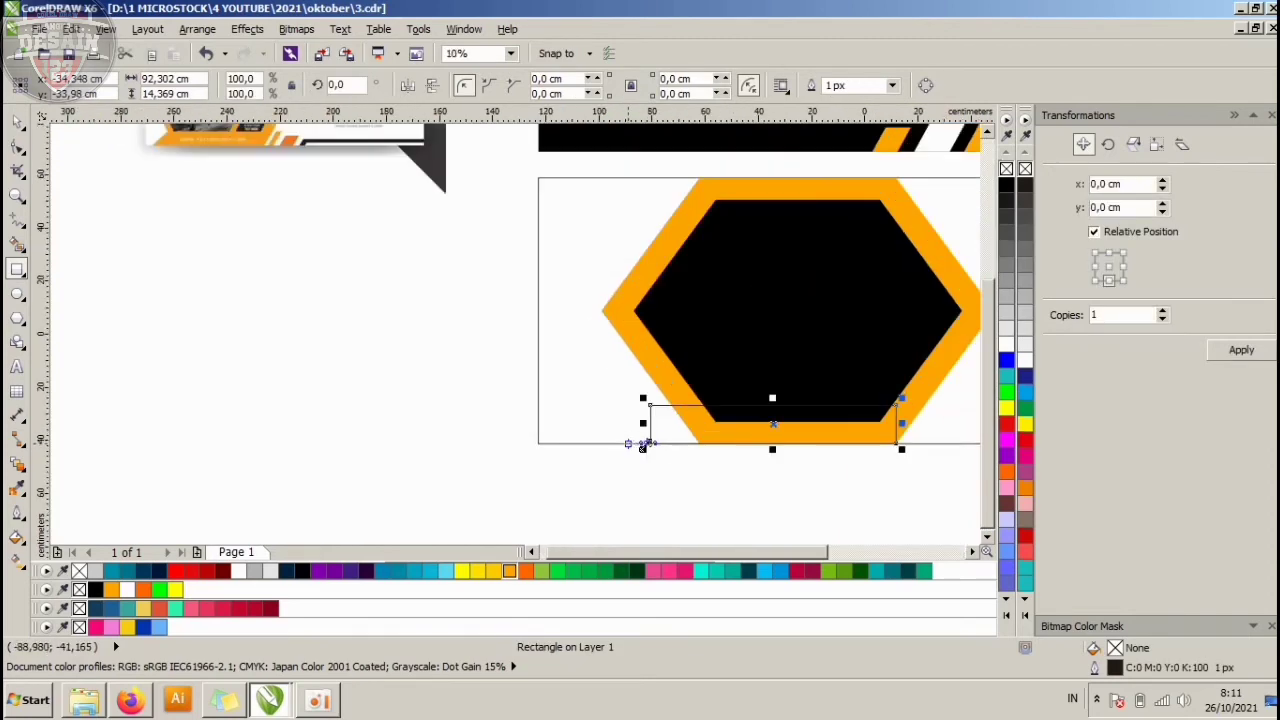
drag(643, 425, 578, 424)
scroll(593, 409, down, 2)
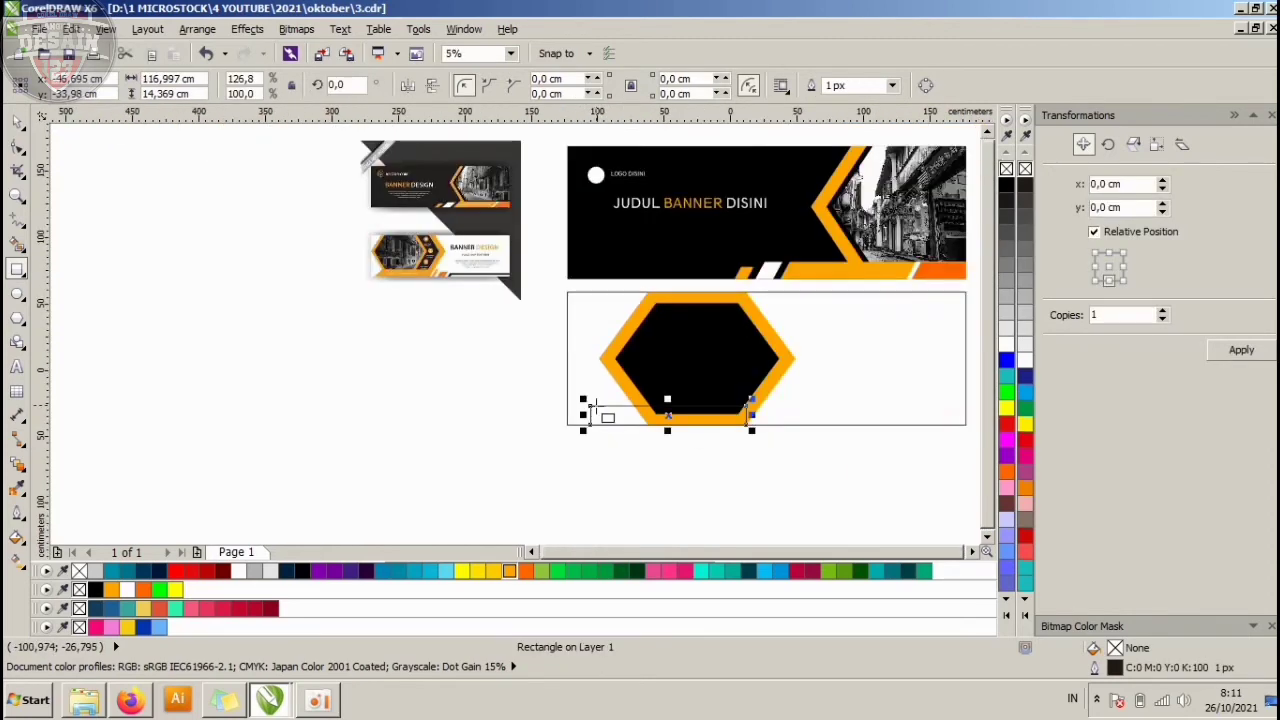
Convert the rectangle to curves and slant its outer end by moving the upper corner node inward about 7 cm.
key(space)
click(562, 372)
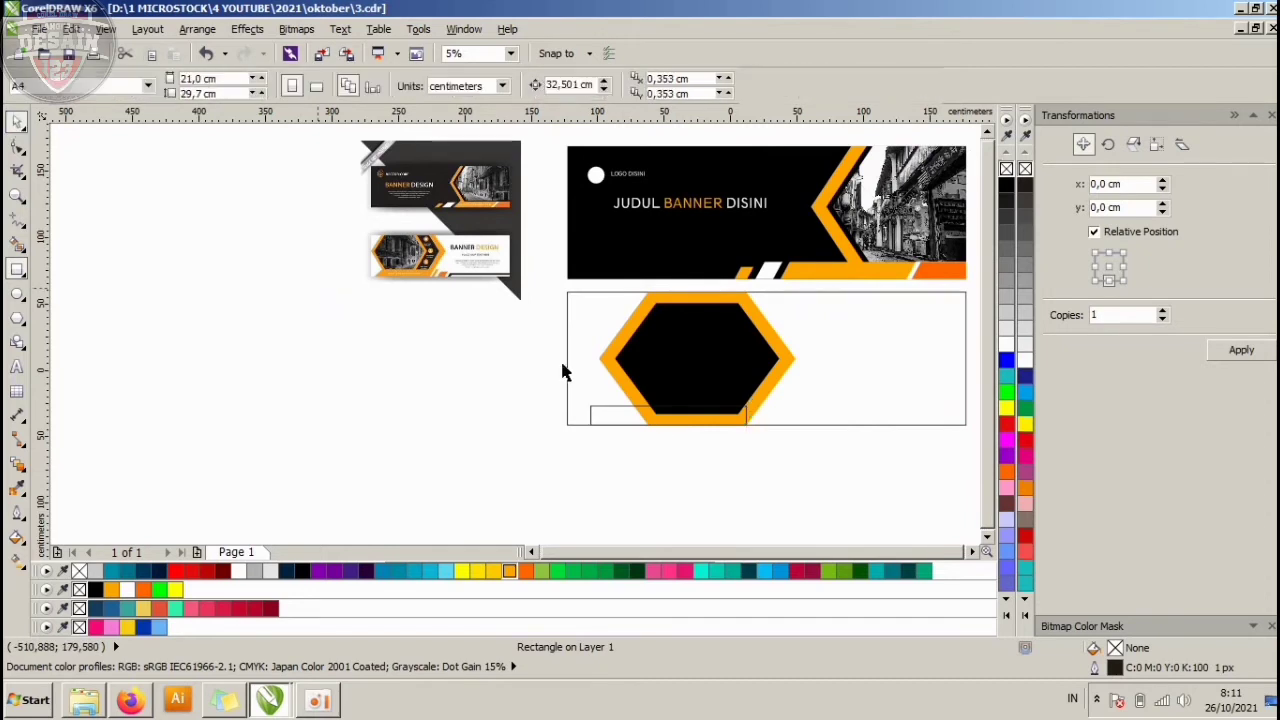
click(591, 411)
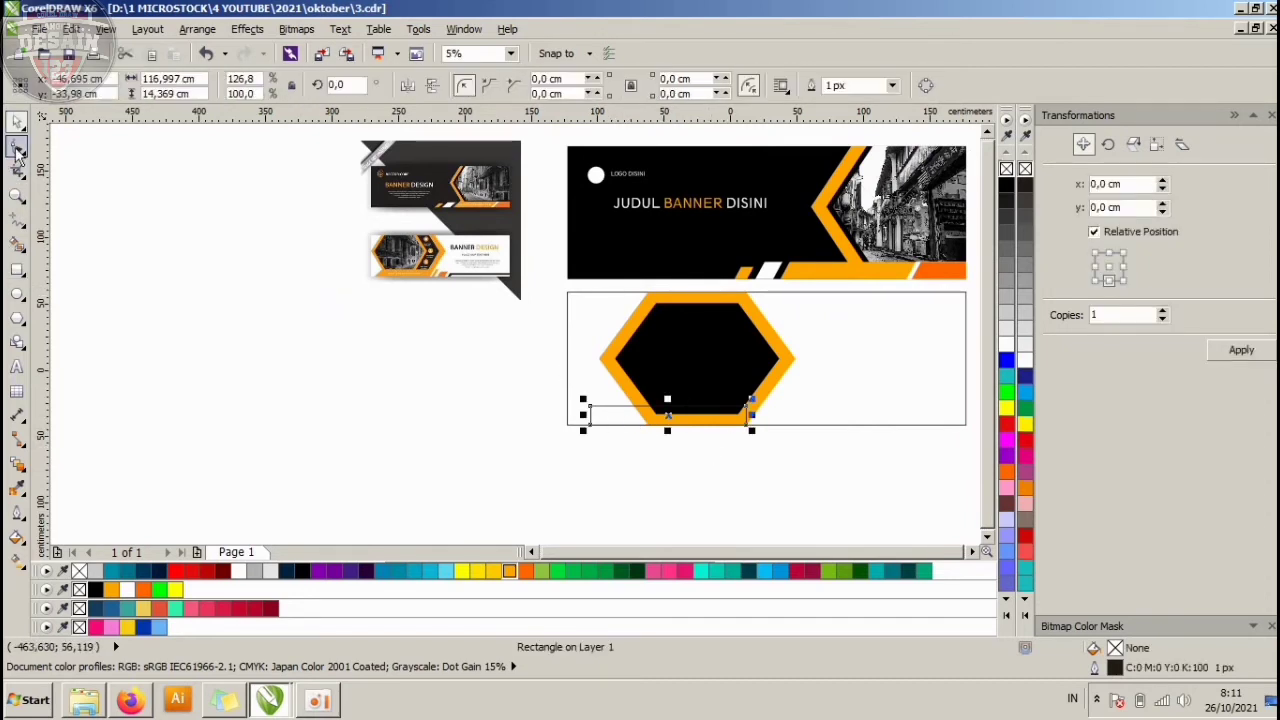
click(17, 147)
scroll(605, 428, up, 2)
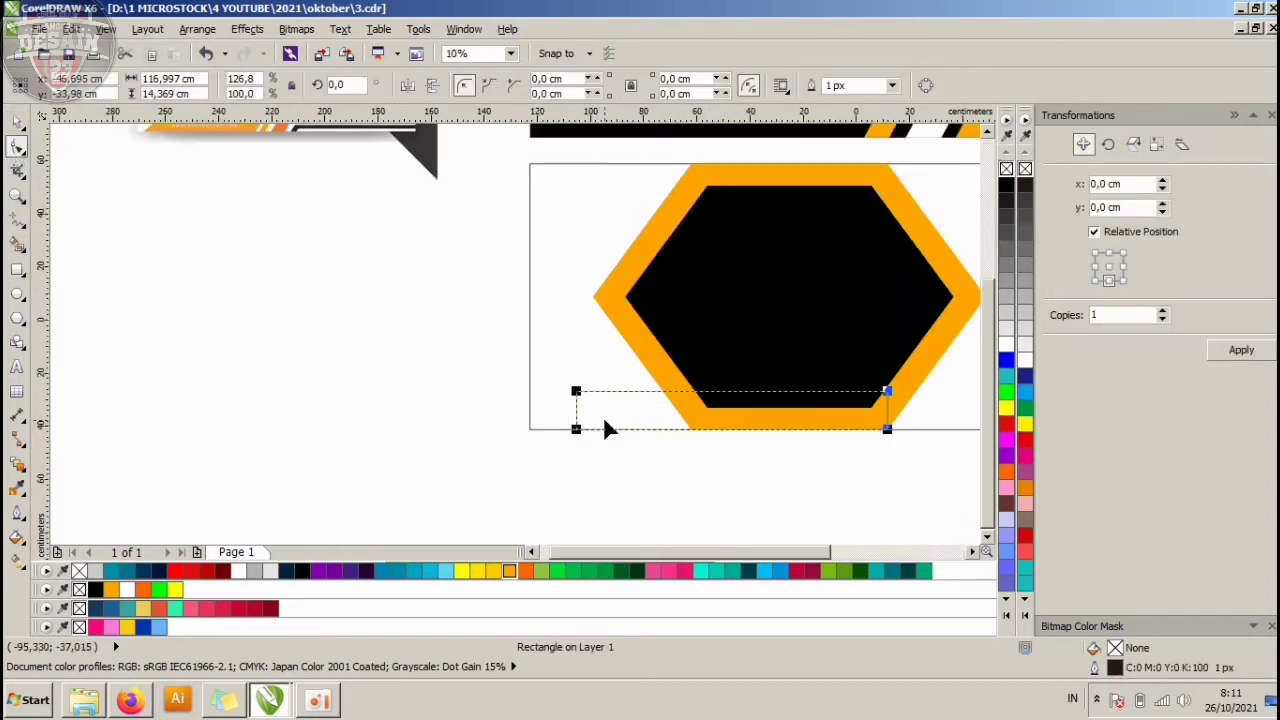
key(ctrl+q)
scroll(595, 420, up, 2)
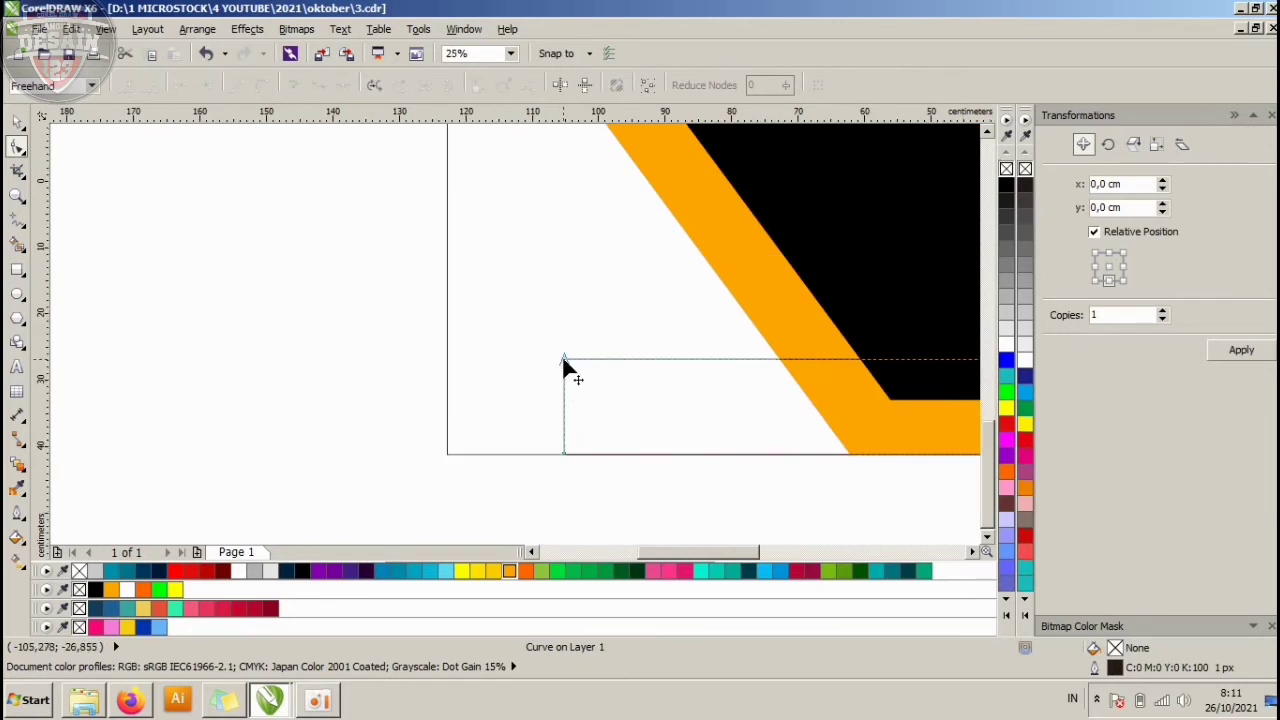
drag(564, 360, 608, 362)
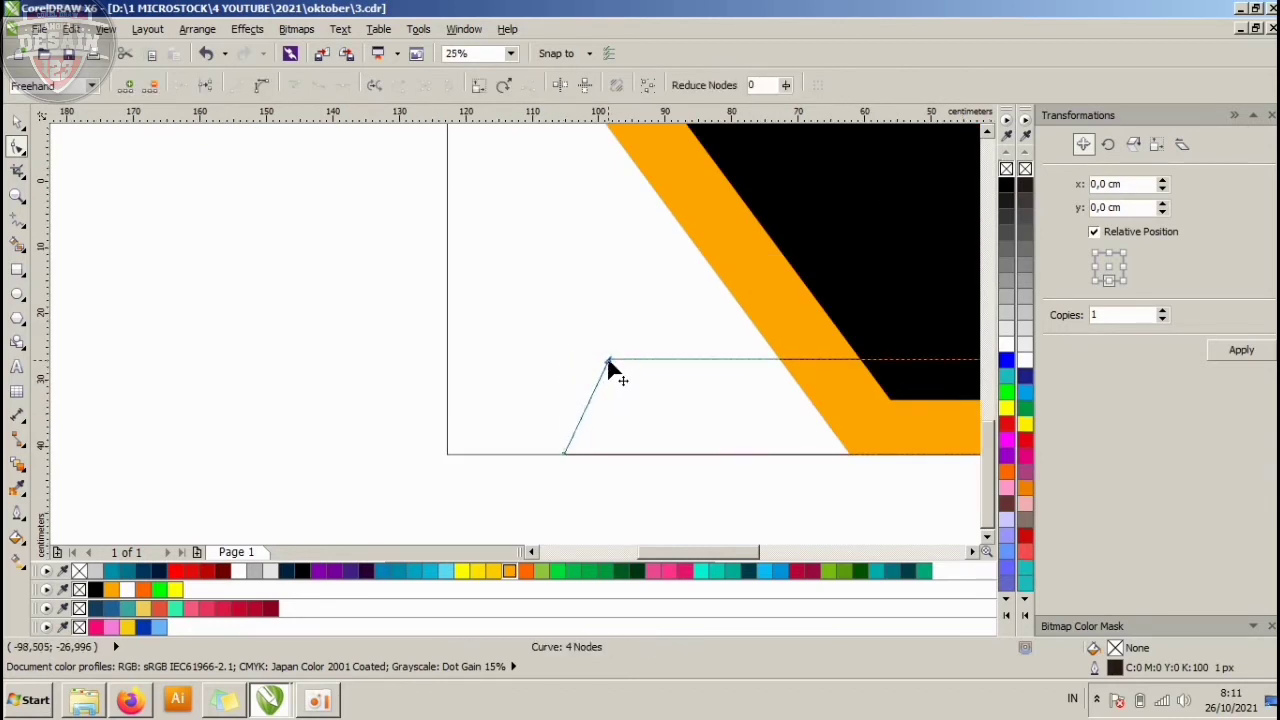
Fill the slanted strip with orange (#FFA600) and remove its outline.
key(space)
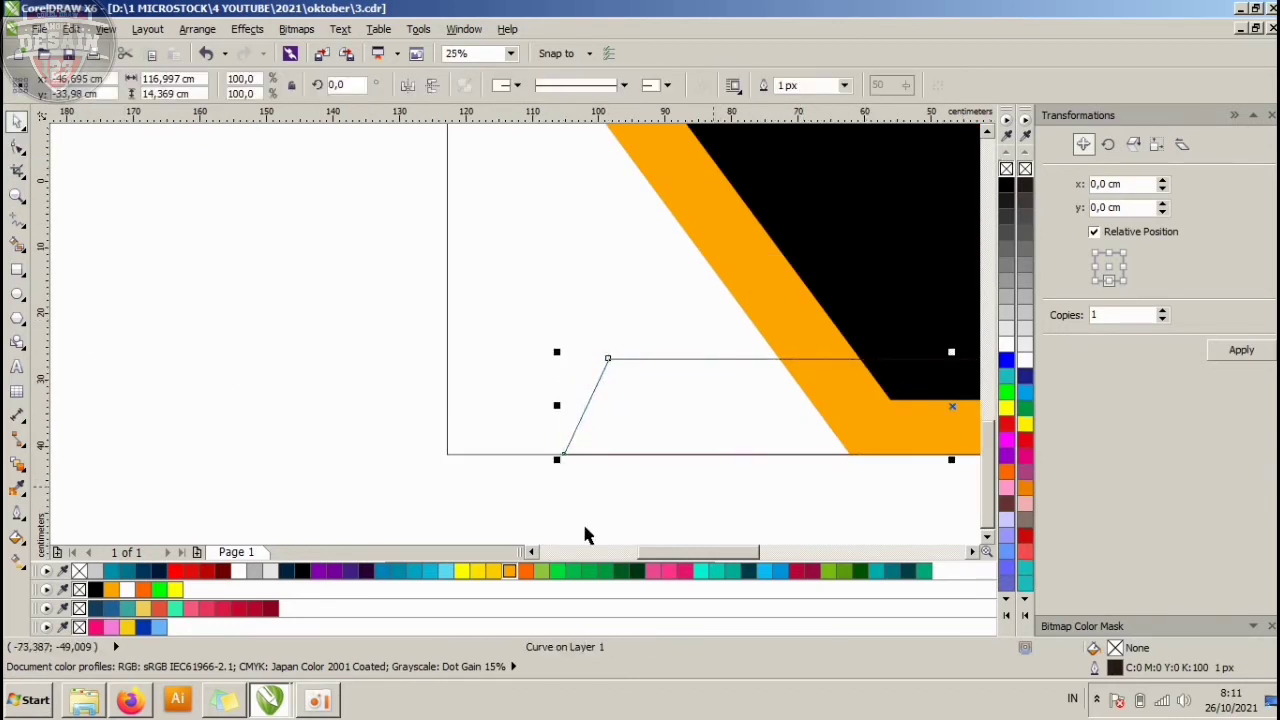
click(508, 571)
right_click(1007, 169)
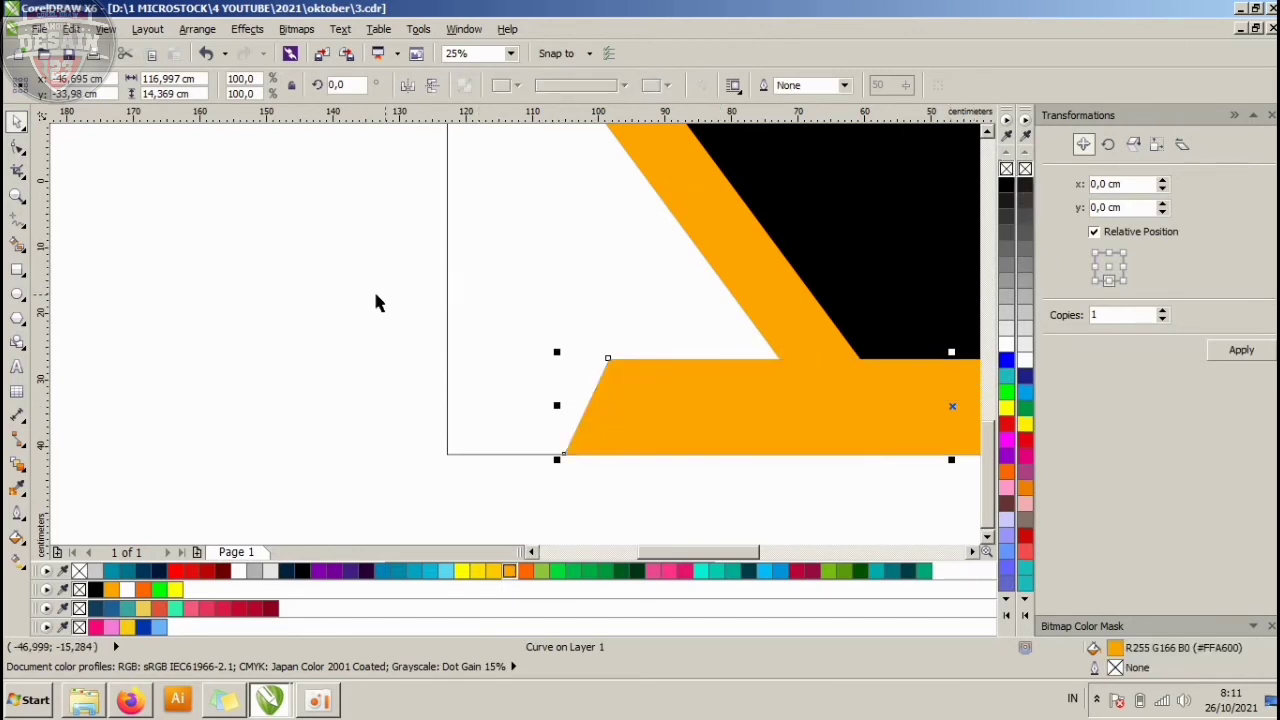
click(374, 297)
Raise the orange strip's upper edge to make it about 18 cm high.
scroll(400, 317, down, 3)
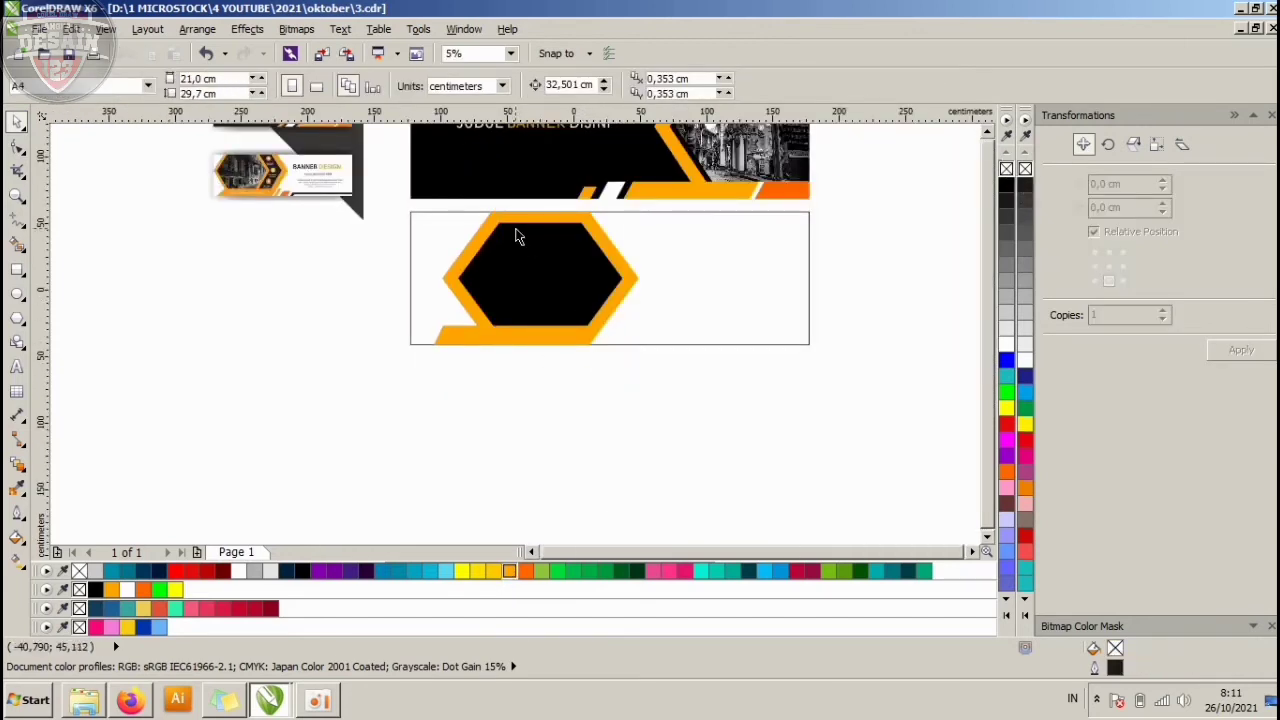
scroll(517, 236, up, 1)
click(557, 441)
scroll(557, 441, up, 2)
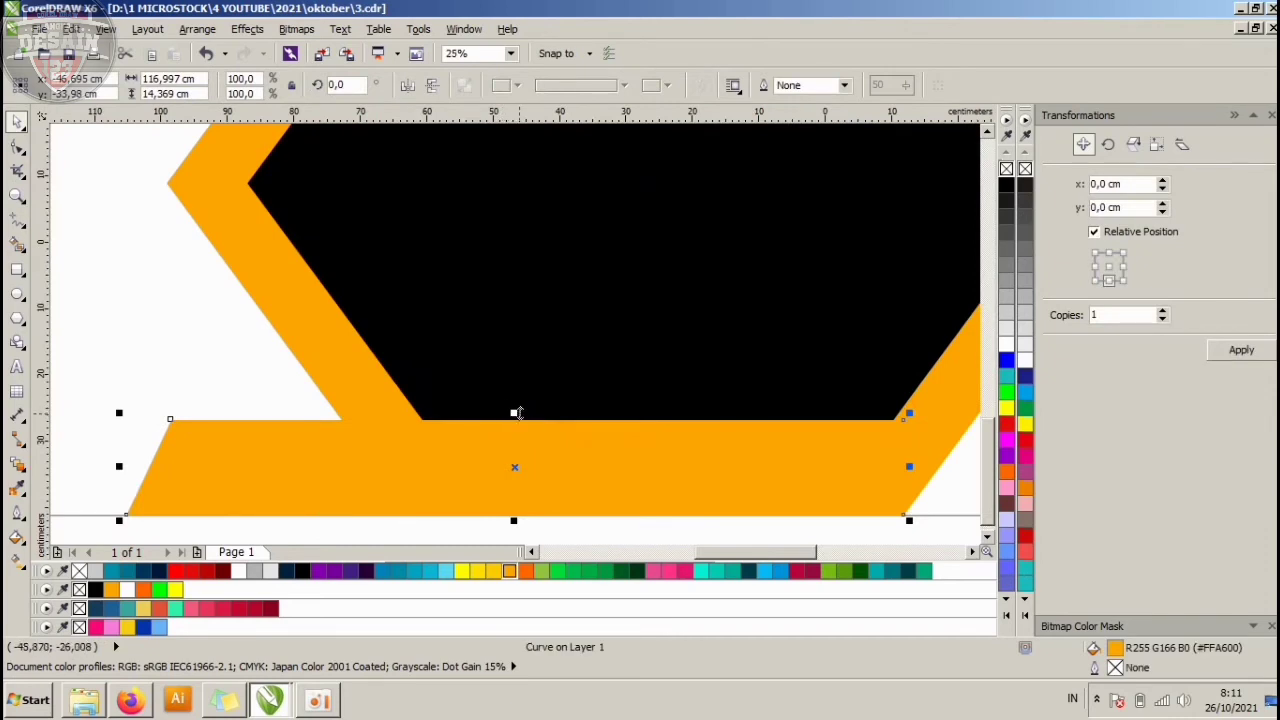
drag(514, 420, 518, 386)
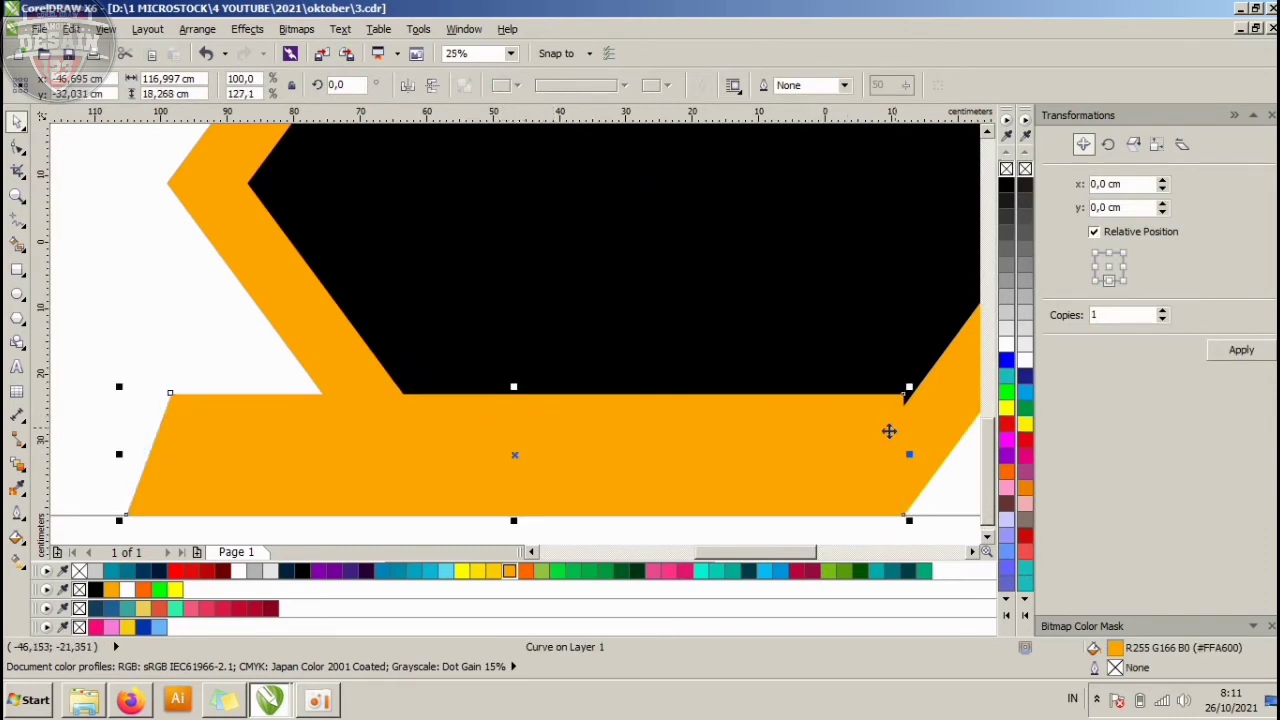
click(843, 435)
click(775, 428)
Move the strip's upper inner corner node outward onto the hexagon frame to cover the black notch.
click(17, 147)
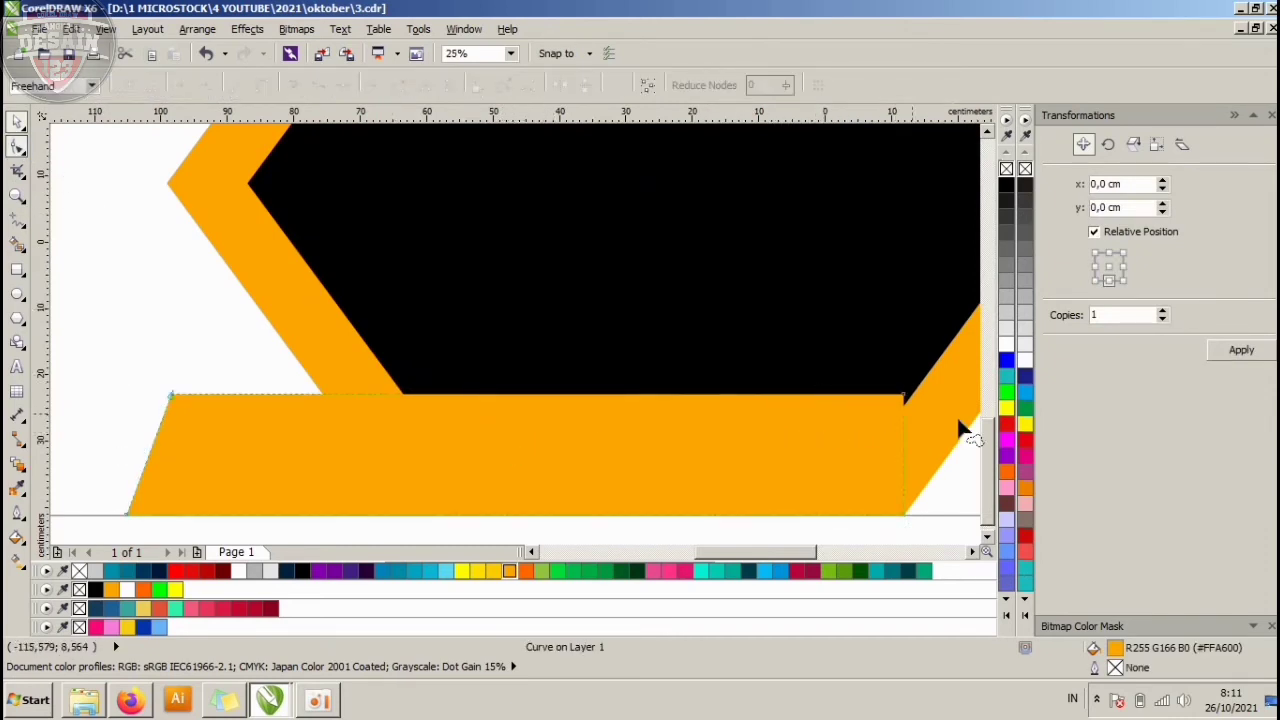
drag(906, 396, 930, 396)
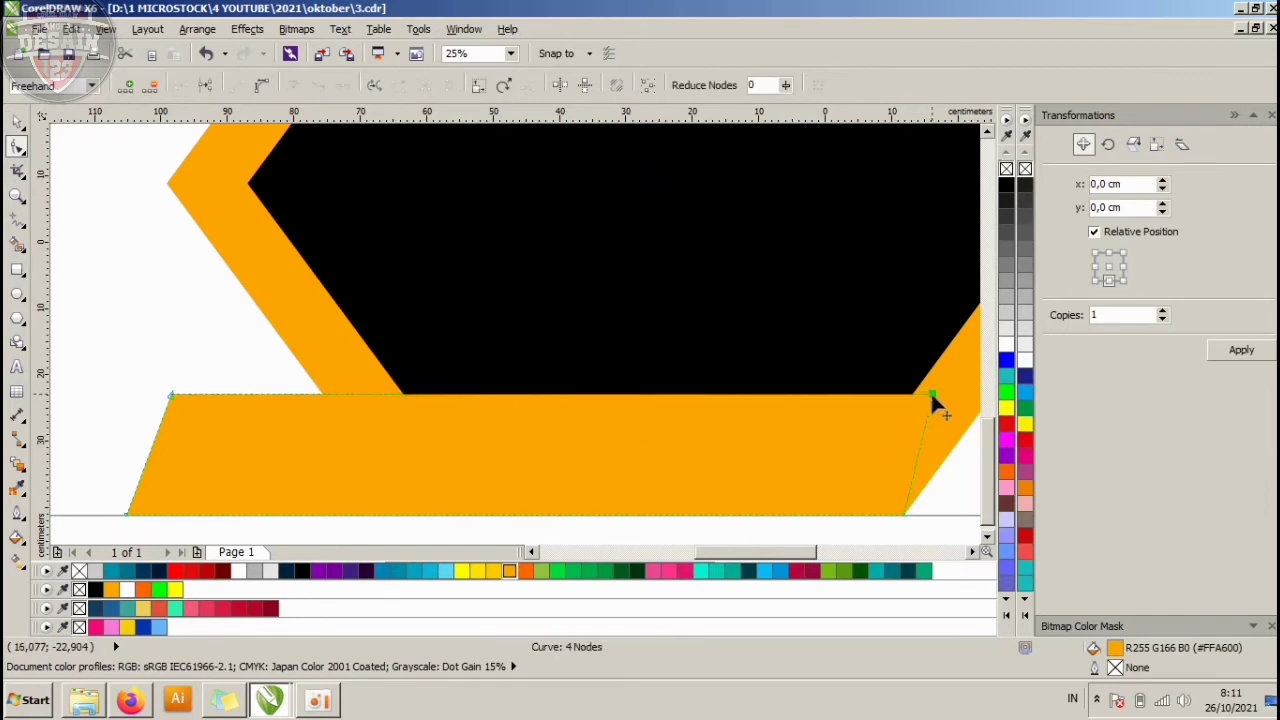
scroll(930, 392, down, 2)
click(17, 122)
click(262, 293)
scroll(262, 293, down, 2)
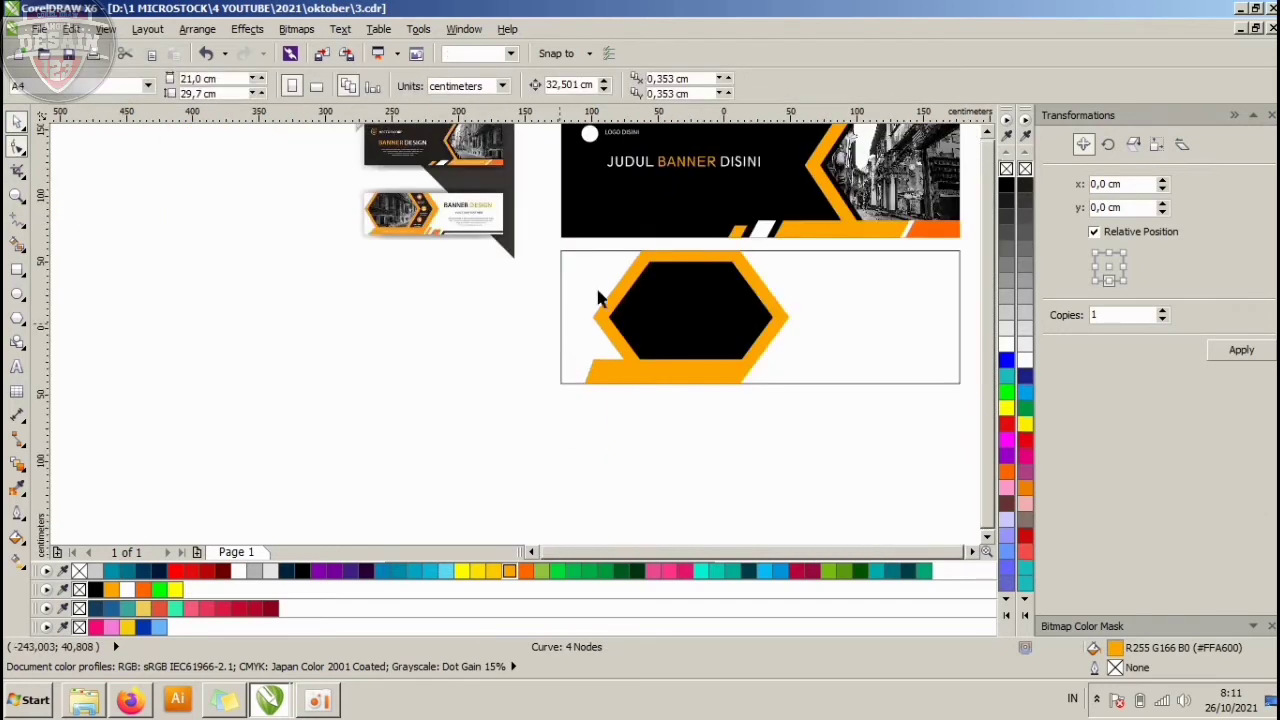
Make a smaller copy of both hexagons, about 122 × 83 cm, and shift it toward the banner's left edge.
scroll(697, 249, up, 2)
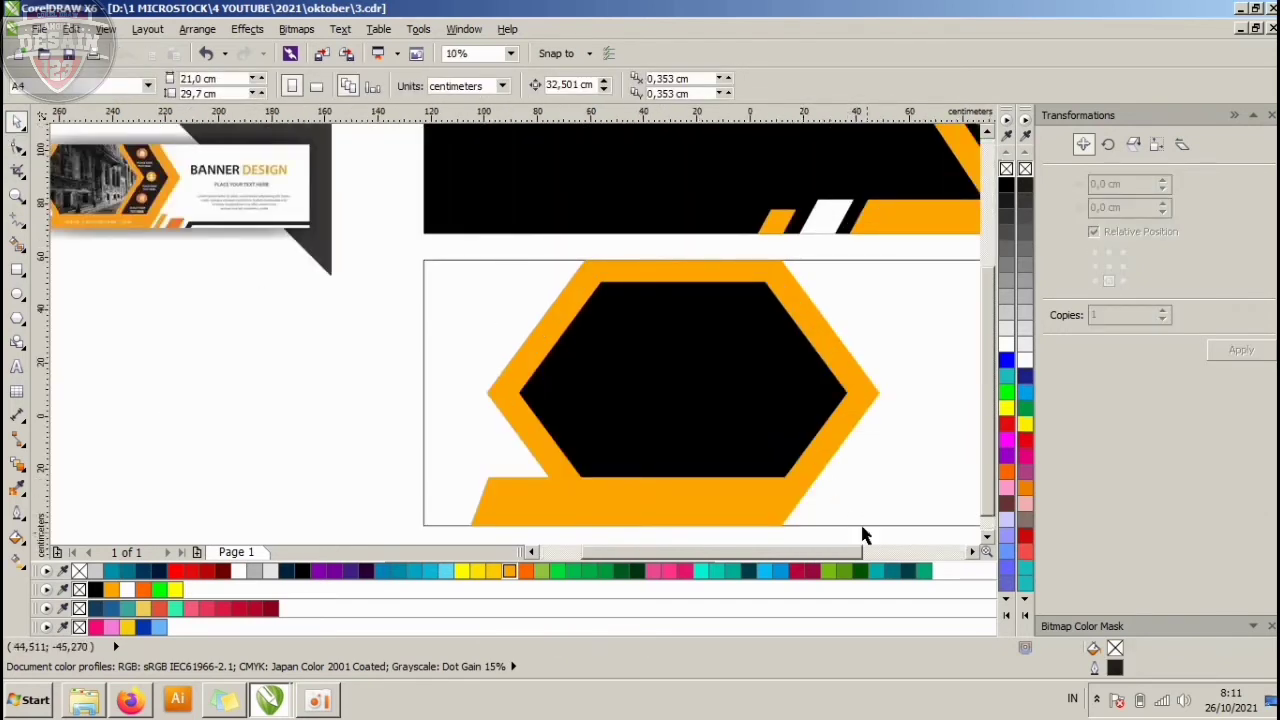
drag(865, 538, 482, 250)
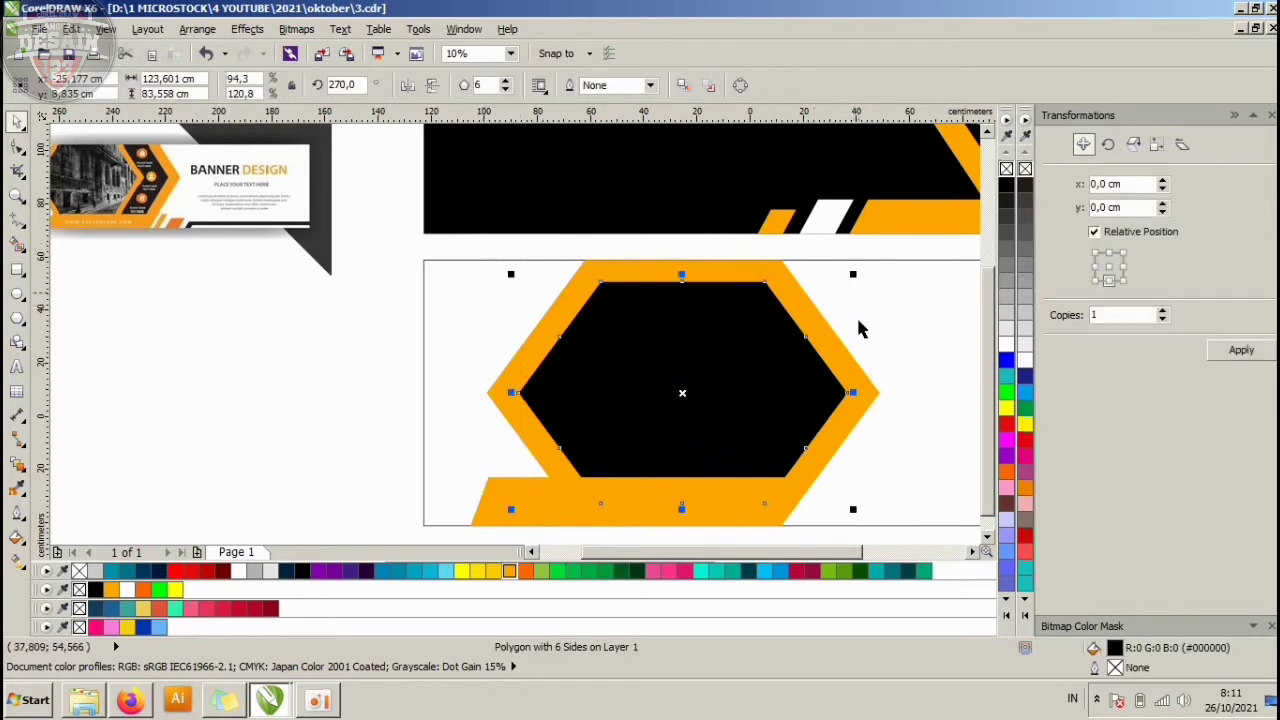
shift+click(862, 395)
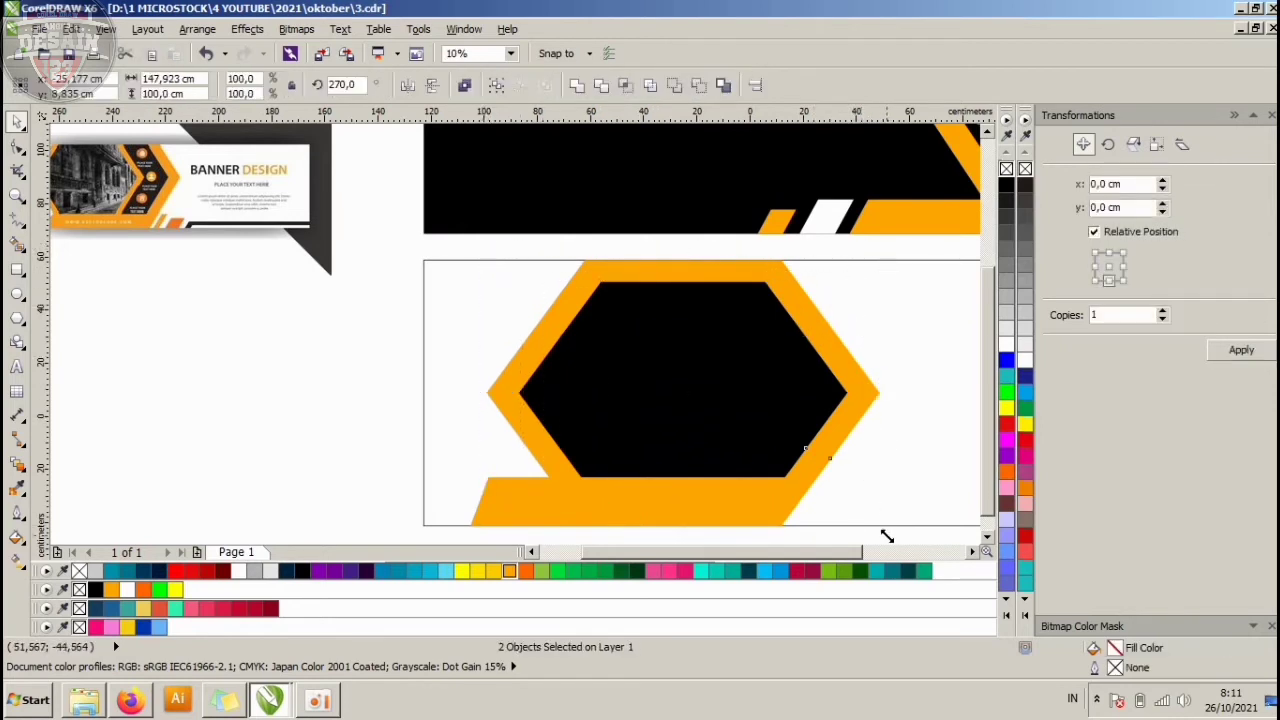
drag(886, 537, 828, 485)
drag(722, 360, 697, 374)
scroll(680, 355, down, 3)
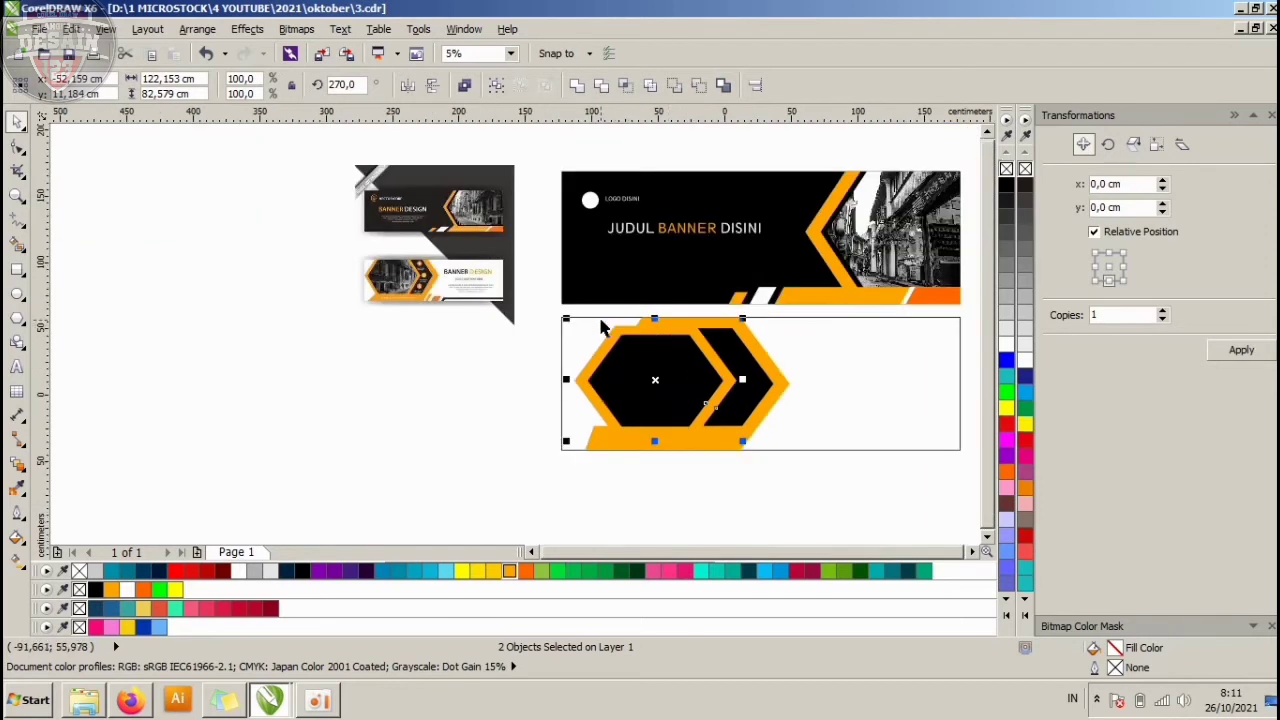
Stretch the copied hexagon pair to about 95 cm high and nudge it slightly toward the left edge.
scroll(601, 327, up, 1)
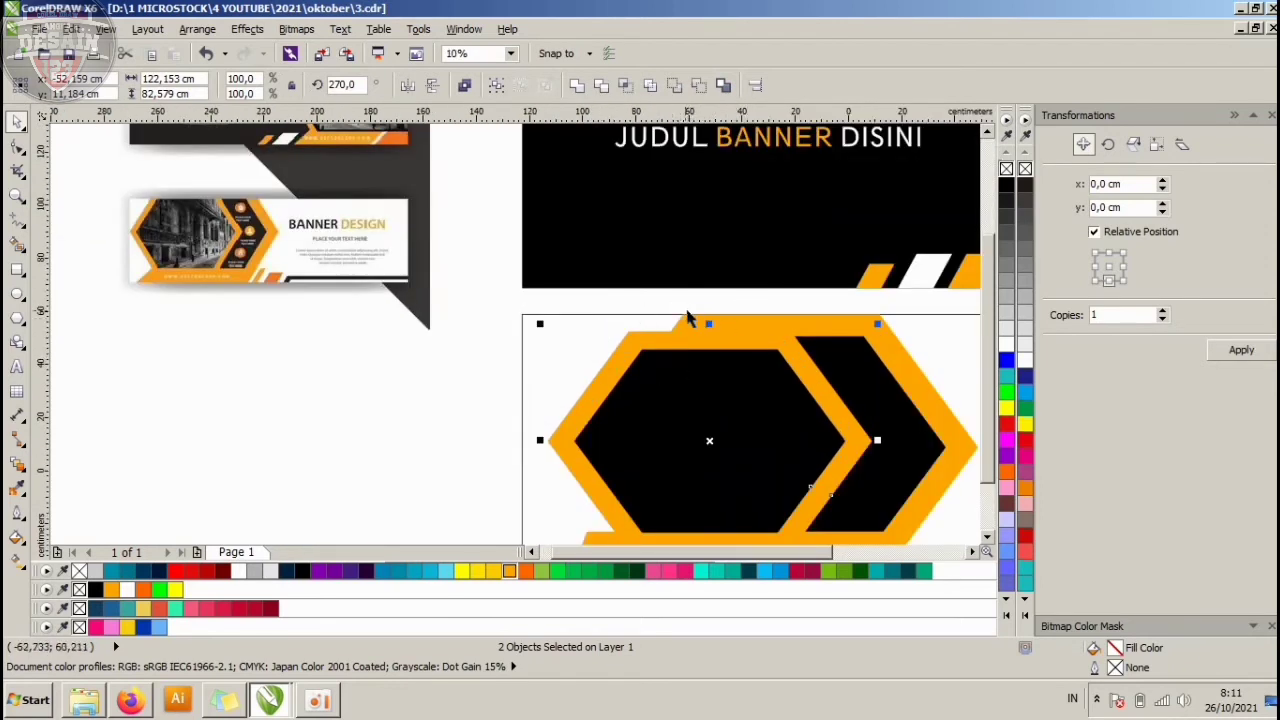
drag(712, 319, 711, 307)
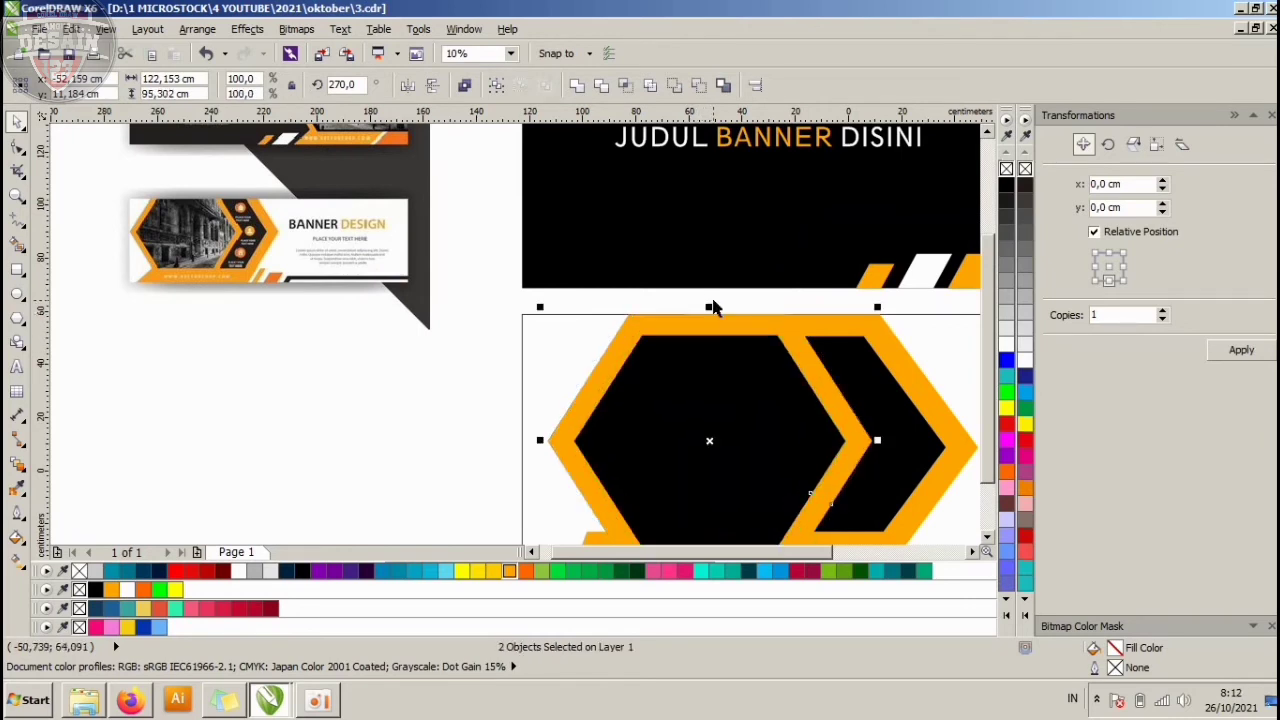
drag(755, 401, 764, 395)
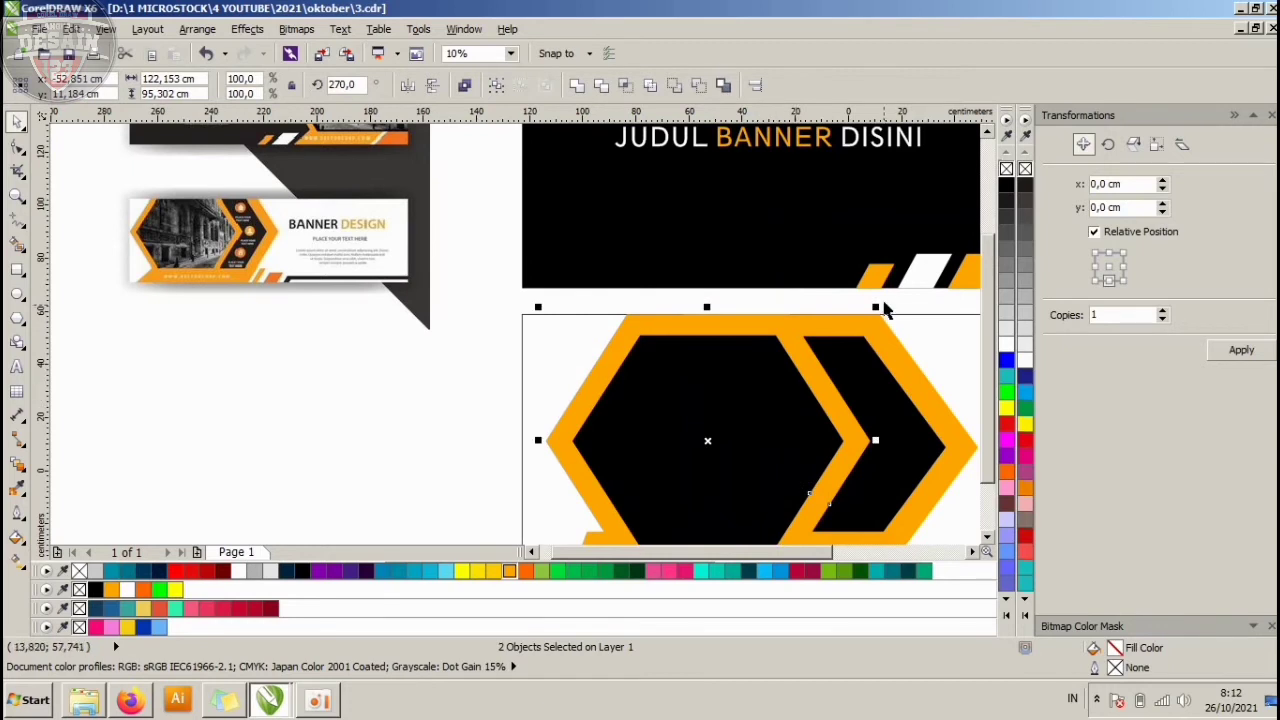
Enlarge the copied black inner hexagon about its centre to roughly 108 × 84 cm.
click(884, 310)
click(877, 323)
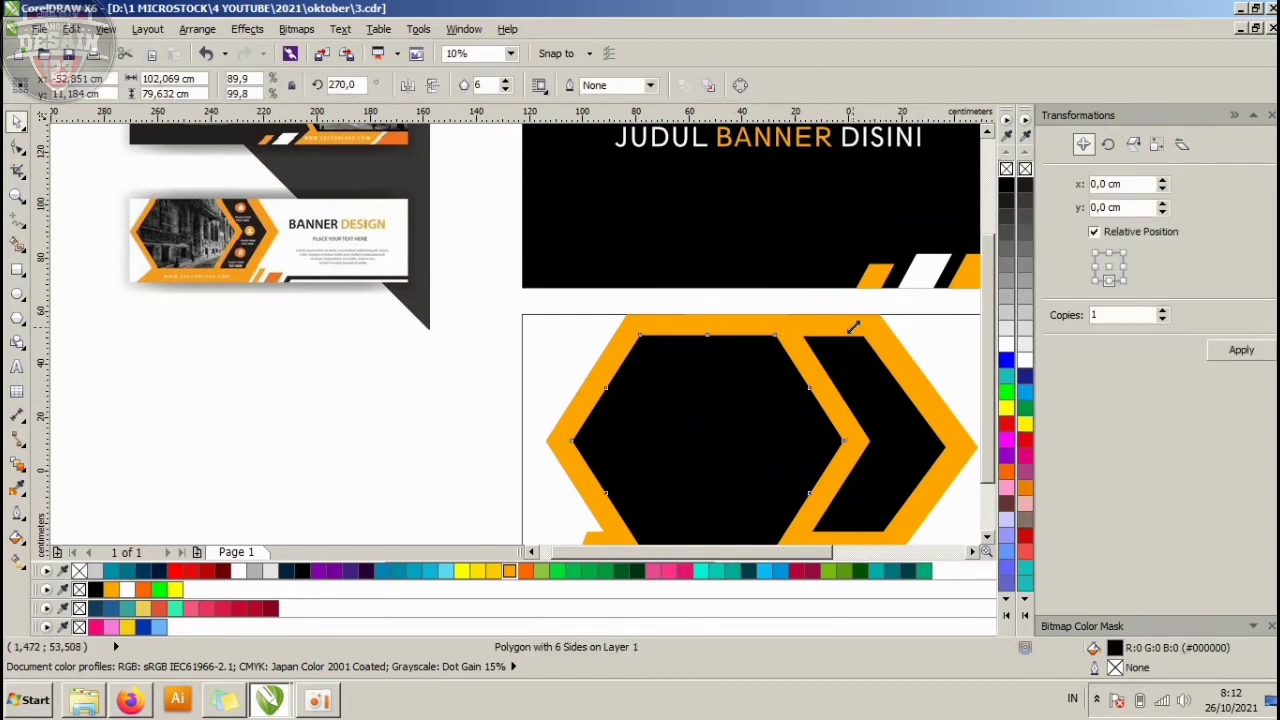
drag(853, 327, 856, 322)
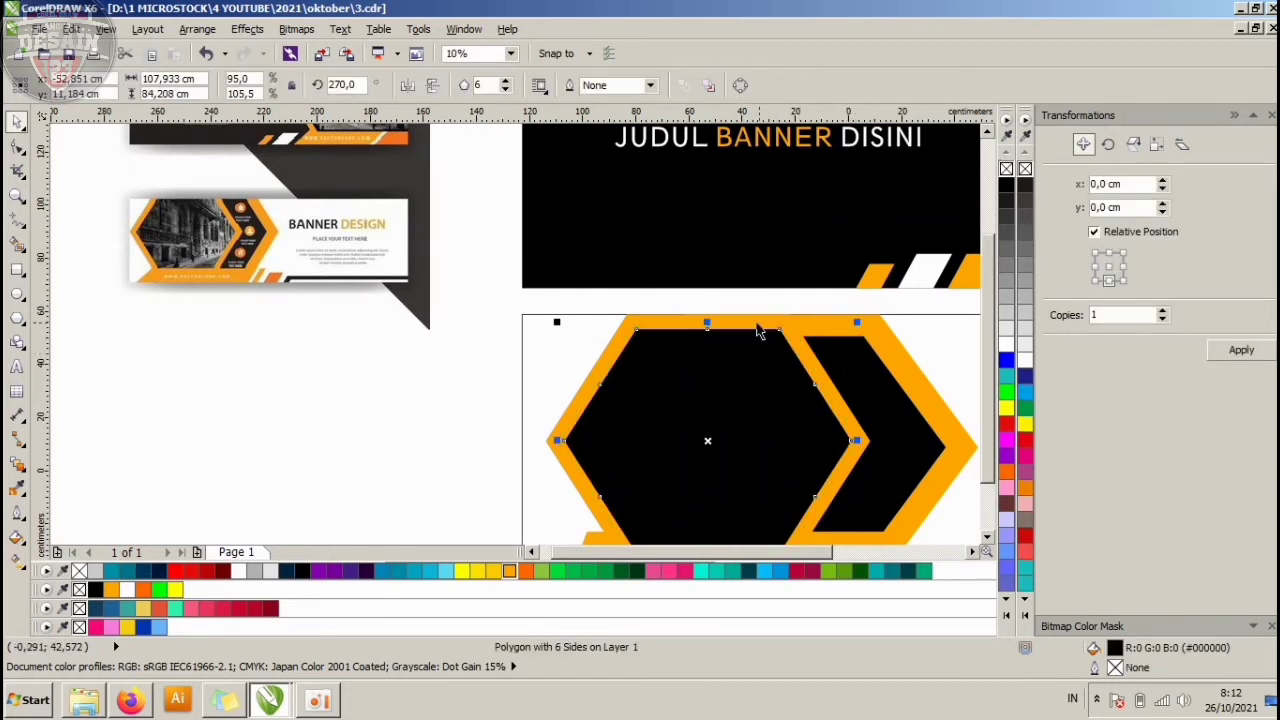
Stretch the original orange and black hexagons upward to an overall height of about 110 cm.
click(897, 345)
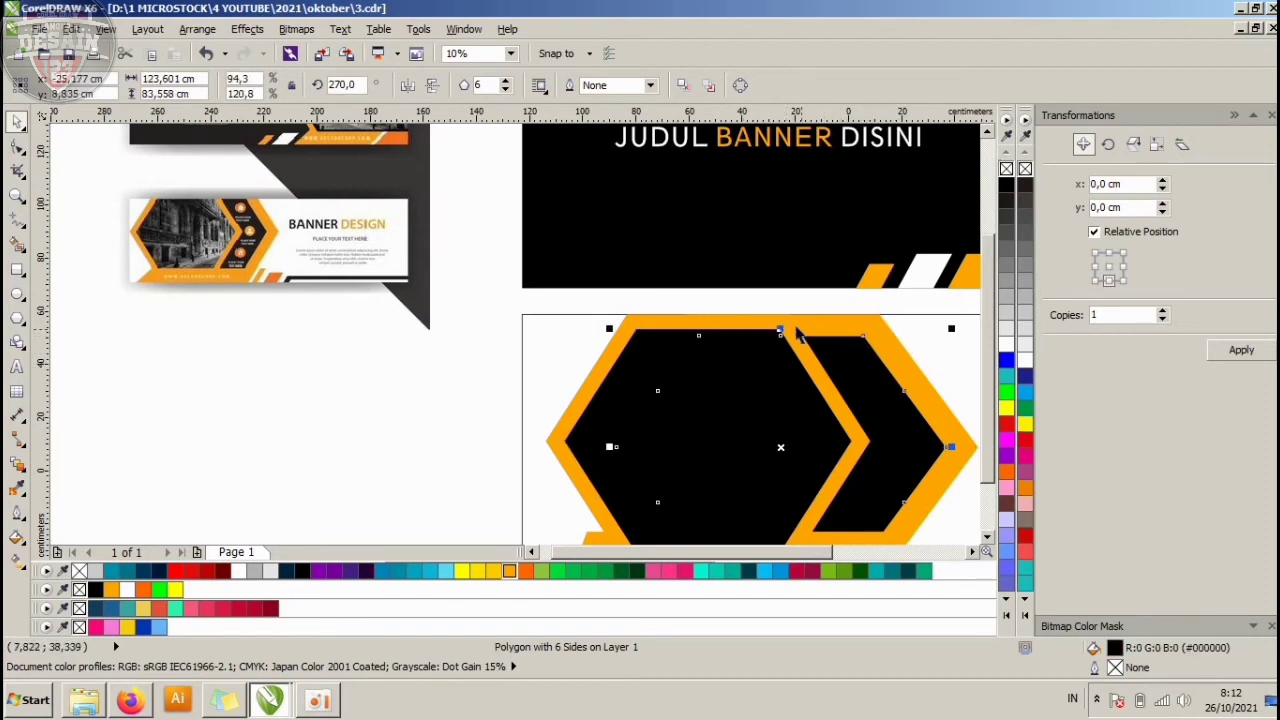
shift+click(861, 322)
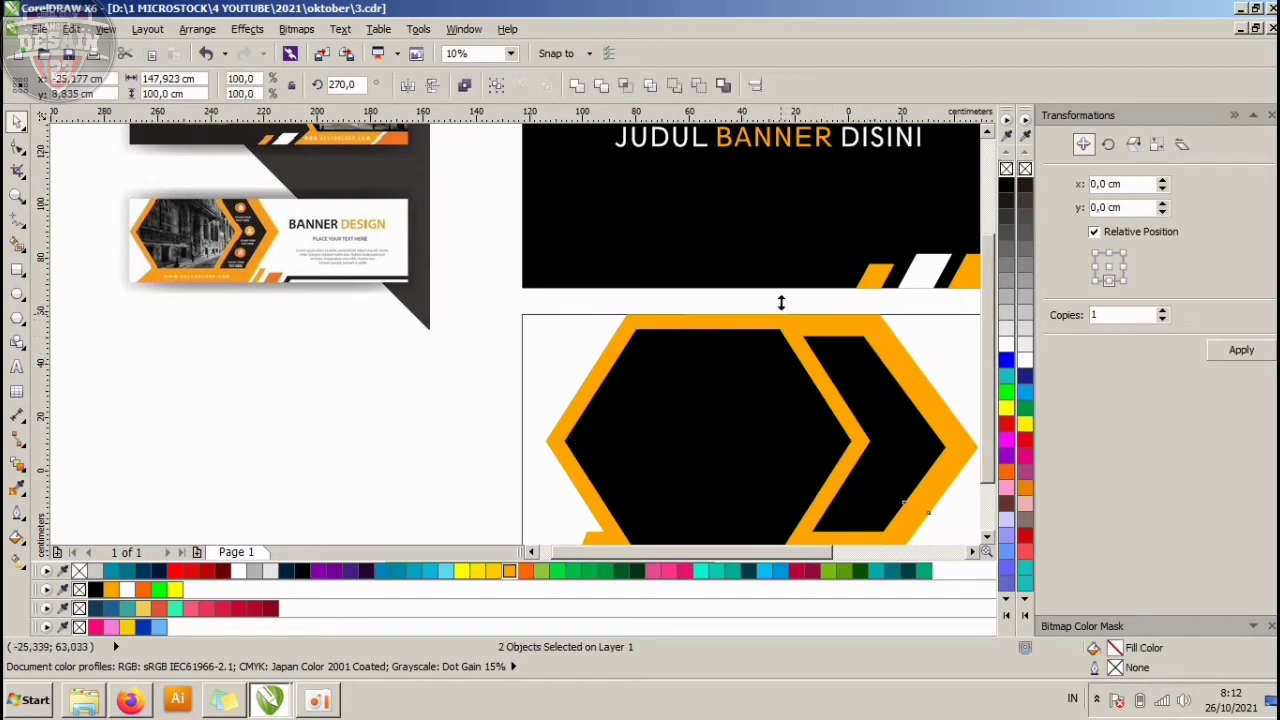
drag(781, 302, 780, 280)
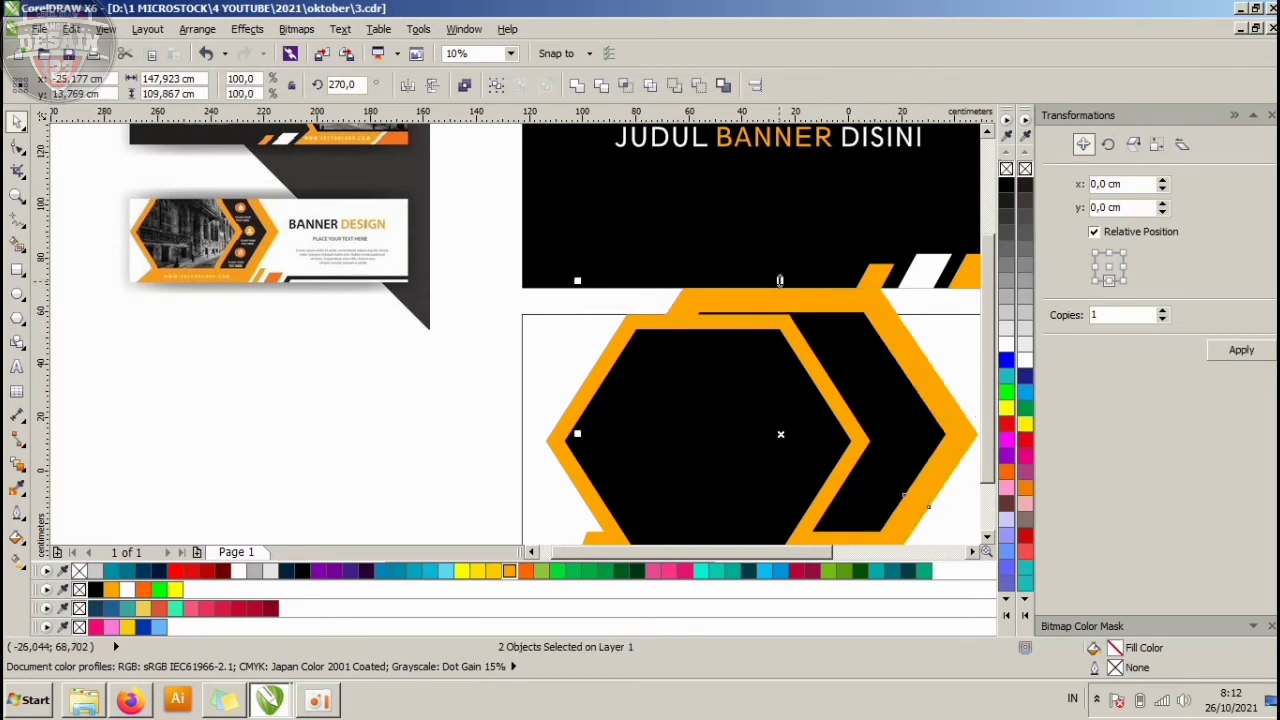
Remove the smaller orange and black hexagon copies.
scroll(780, 280, down, 2)
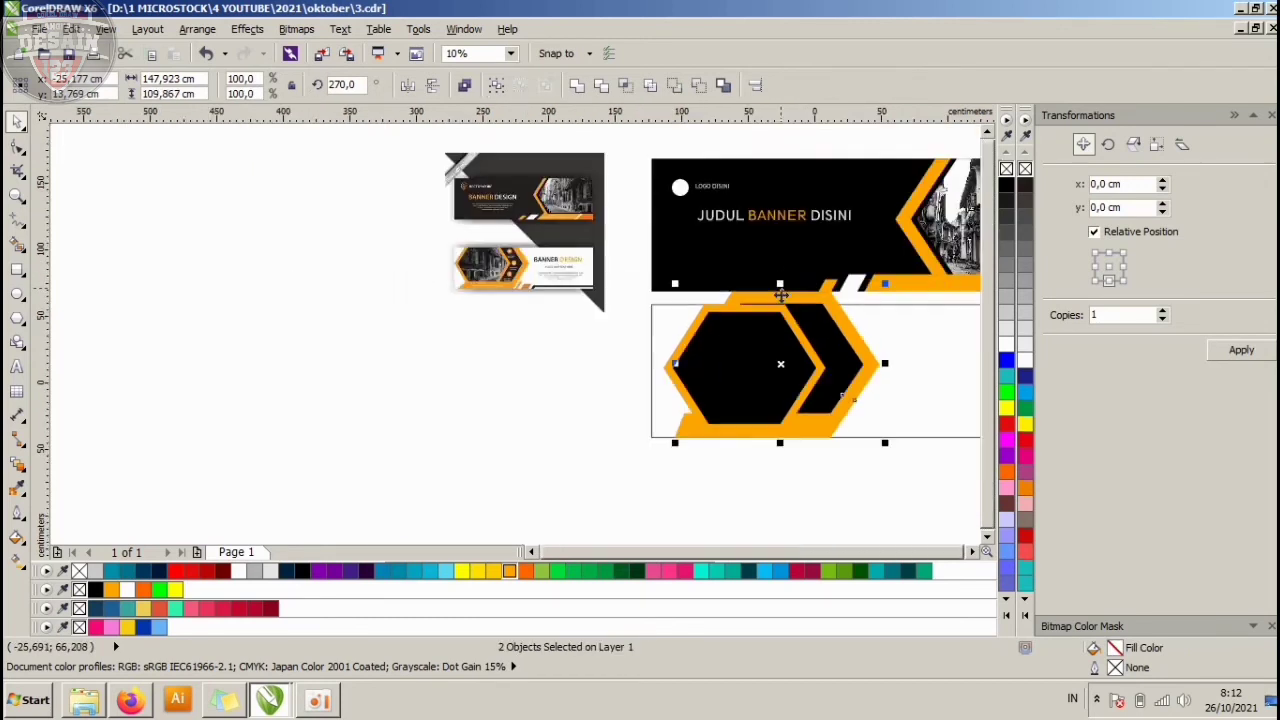
click(778, 364)
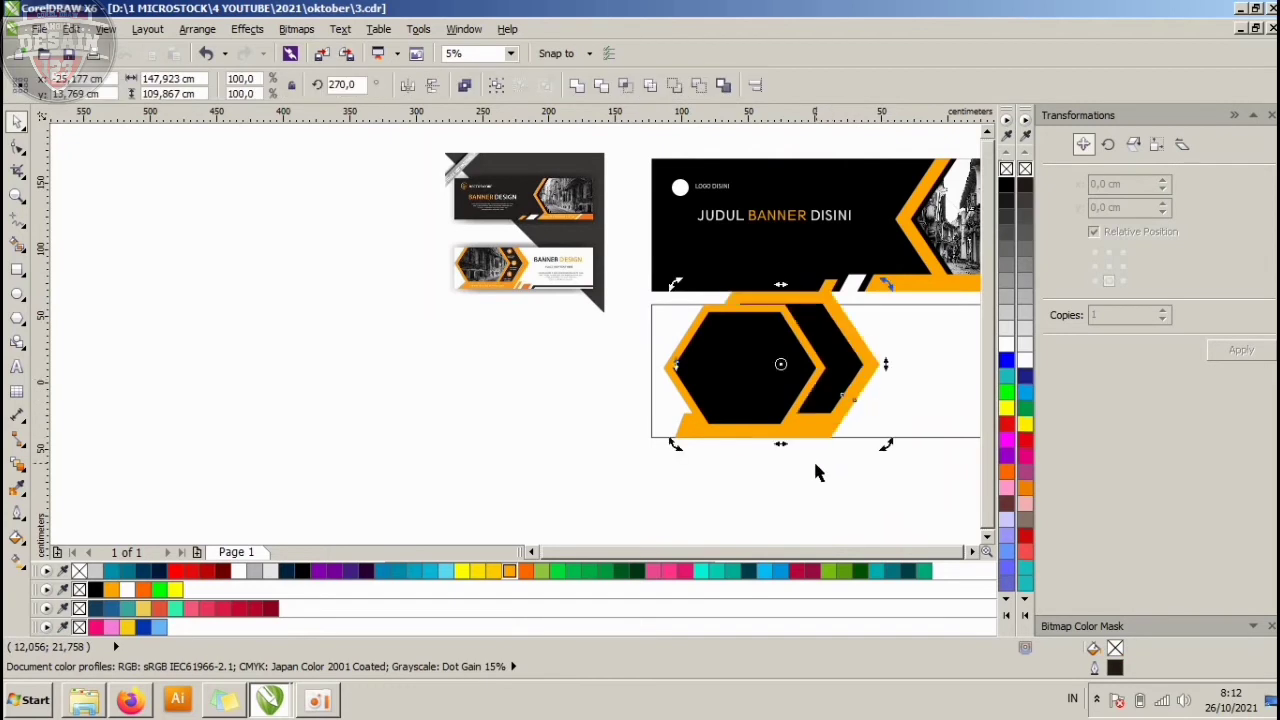
key(ctrl+z)
key(ctrl+z)
key(ctrl+z)
scroll(807, 362, up, 1)
key(ctrl+z)
key(ctrl+z)
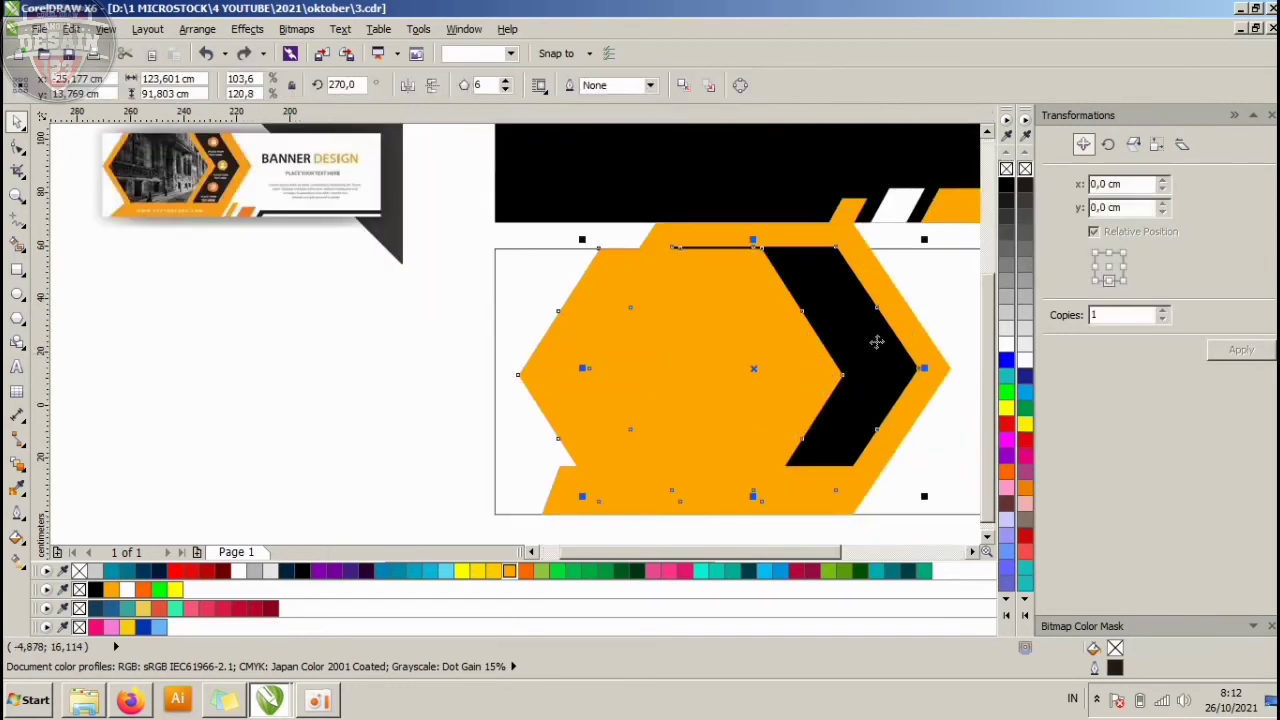
key(ctrl+z)
Duplicate the stretched hexagon pair and place the copy about 42 cm toward the banner's left edge.
shift+click(881, 287)
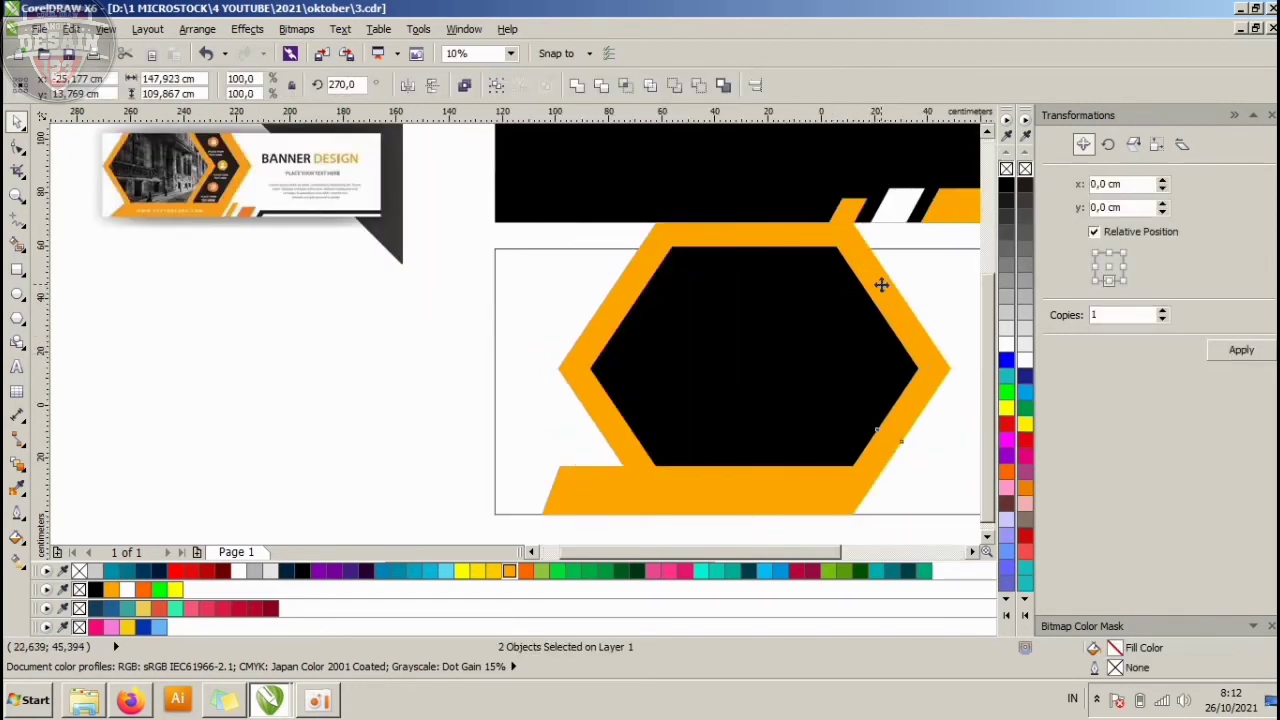
drag(880, 280, 769, 283)
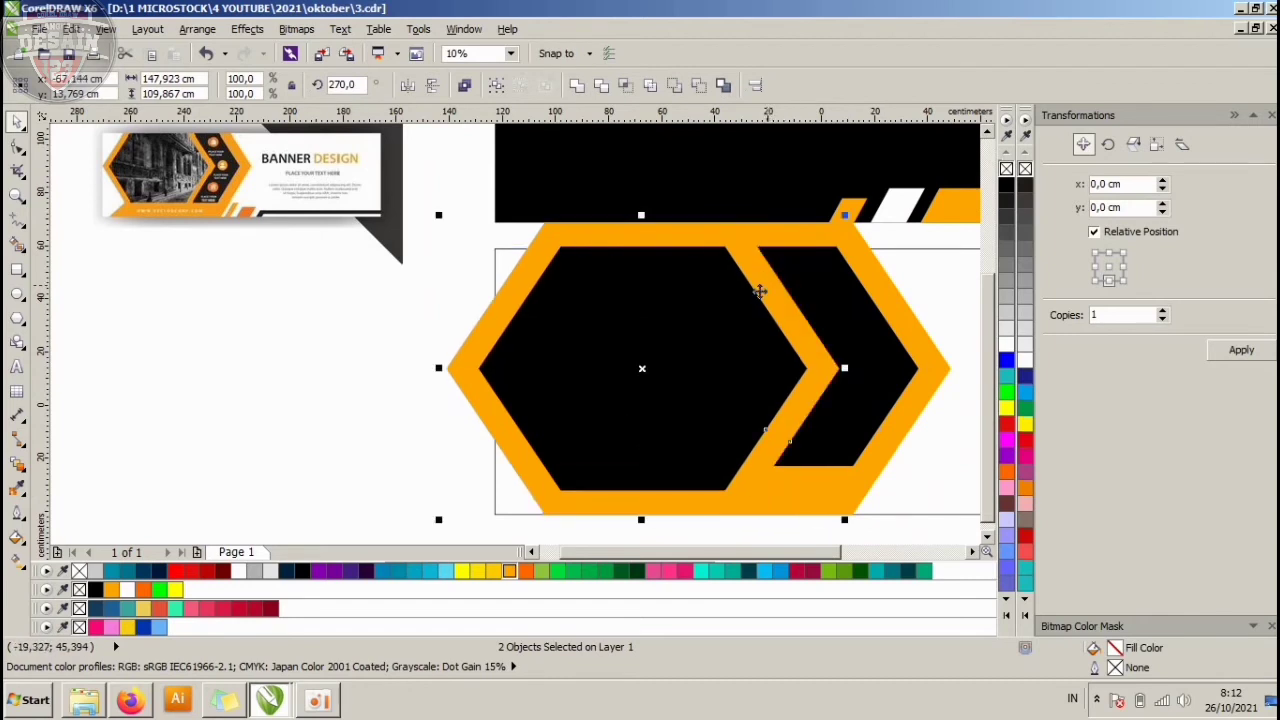
Enlarge the front pair's black inner hexagon about its centre to about 136 × 101 cm, leaving a narrower orange border.
click(617, 343)
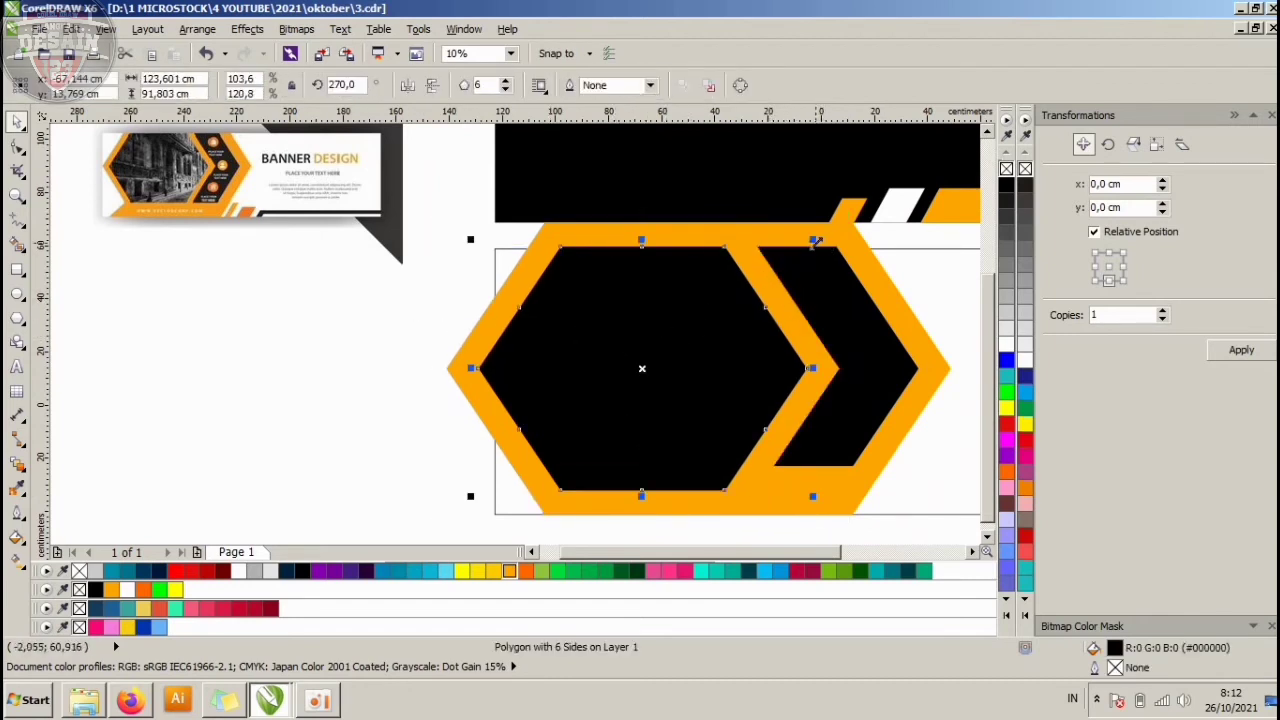
drag(815, 240, 830, 230)
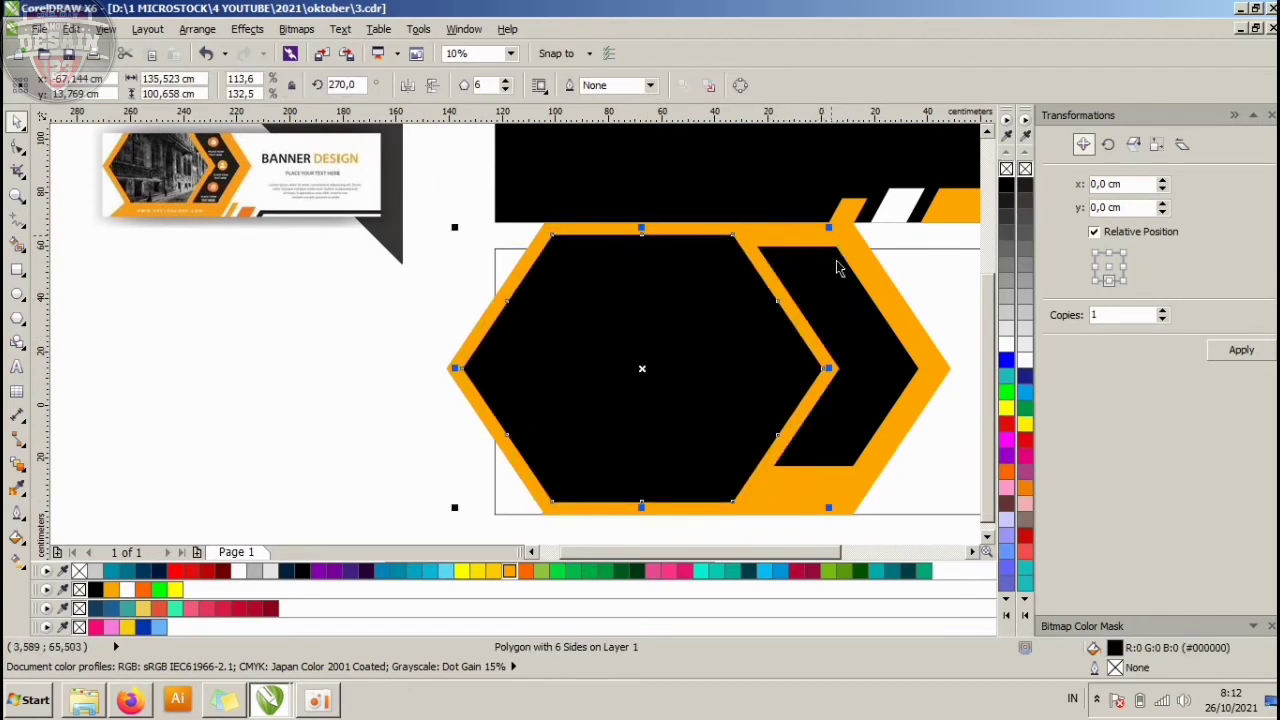
scroll(840, 370, down, 2)
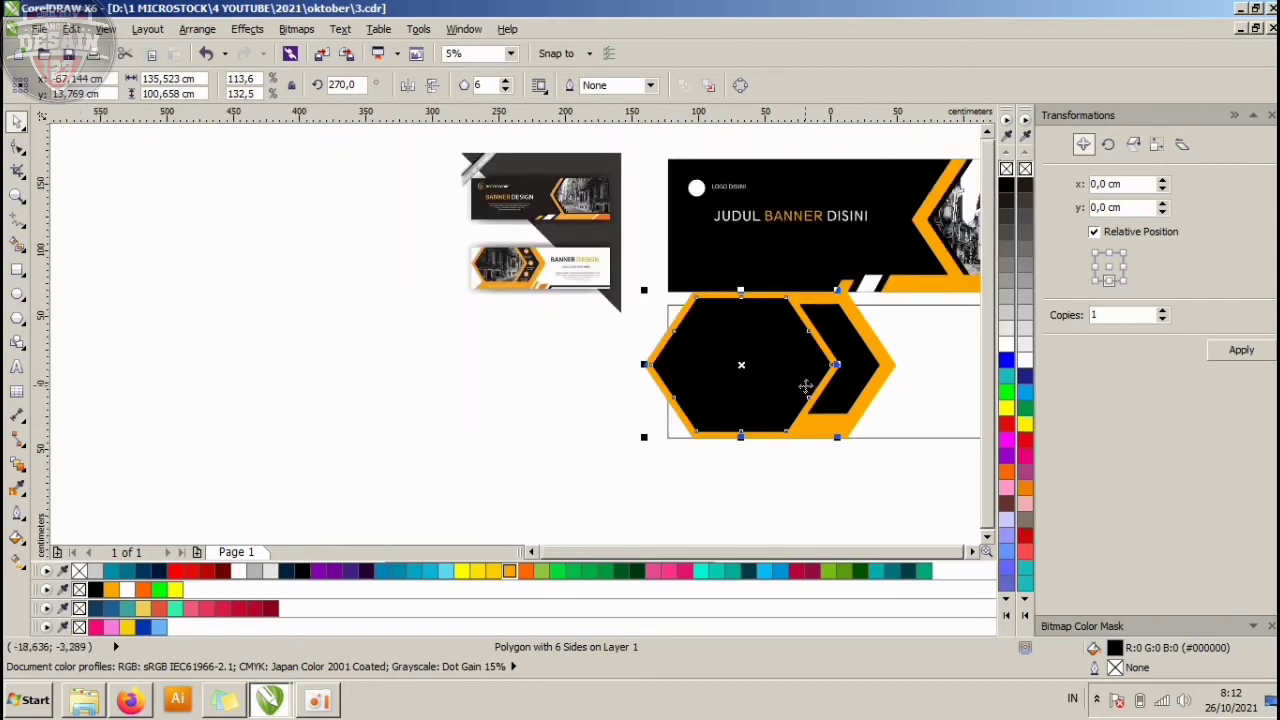
click(820, 440)
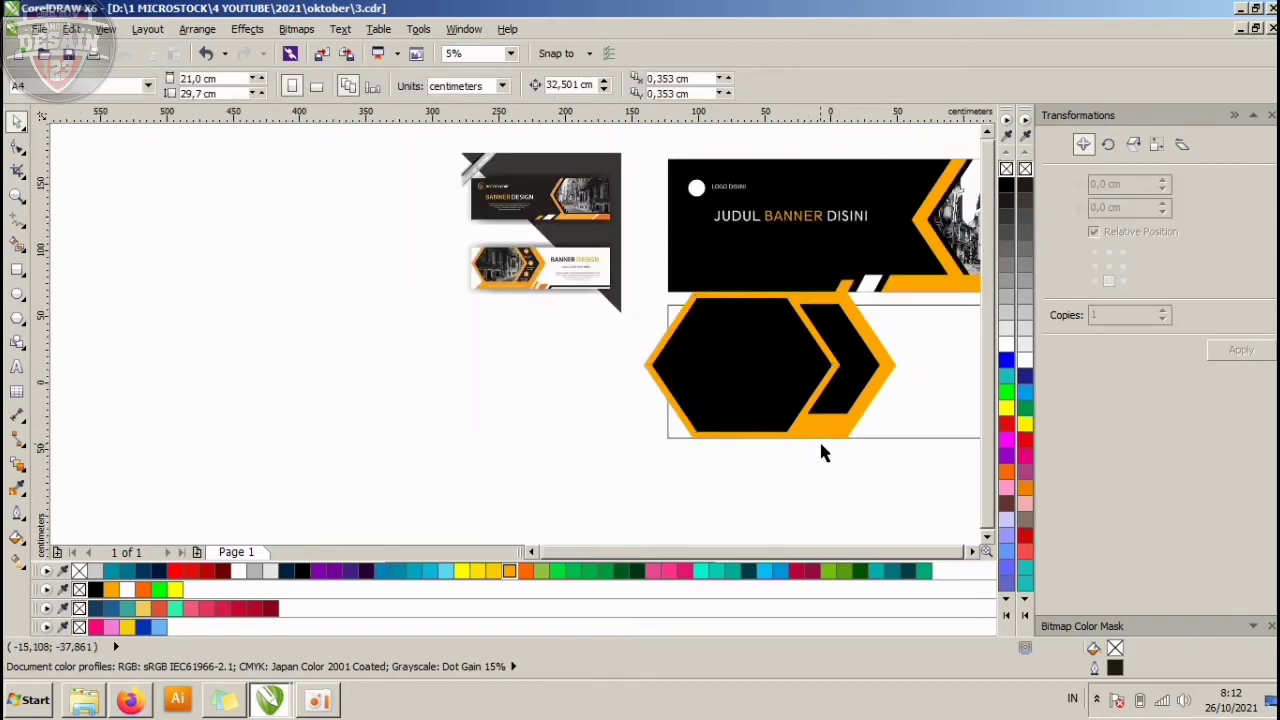
Shrink the front orange and black hexagon pair to about 137 × 102 cm and shift it inward to the white banner's edge.
drag(848, 466, 620, 290)
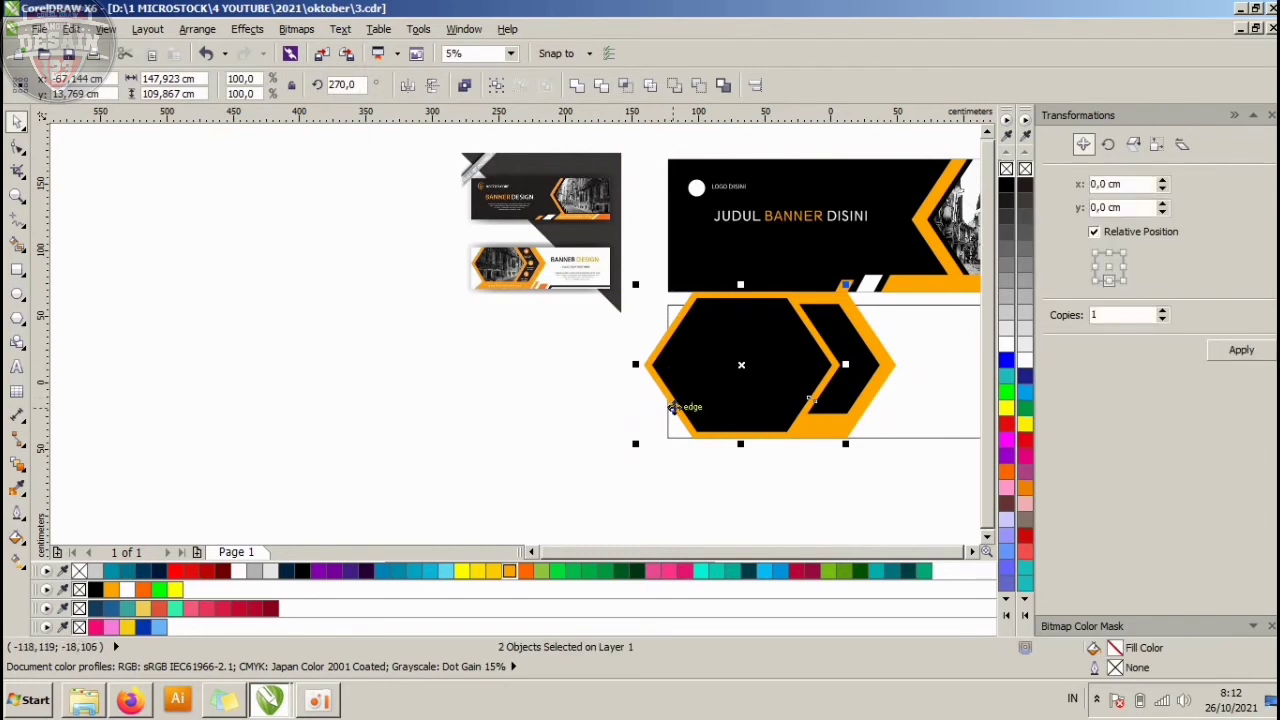
scroll(676, 408, up, 1)
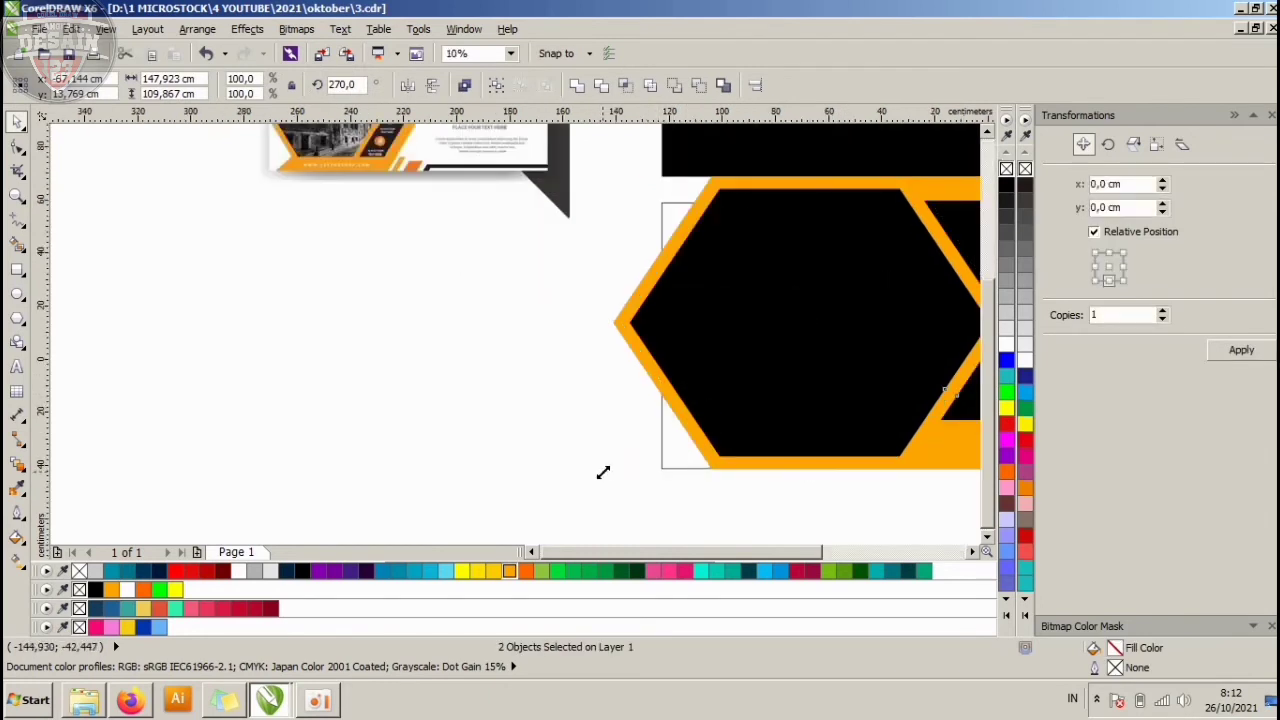
drag(603, 472, 619, 463)
drag(831, 310, 864, 310)
scroll(864, 310, down, 1)
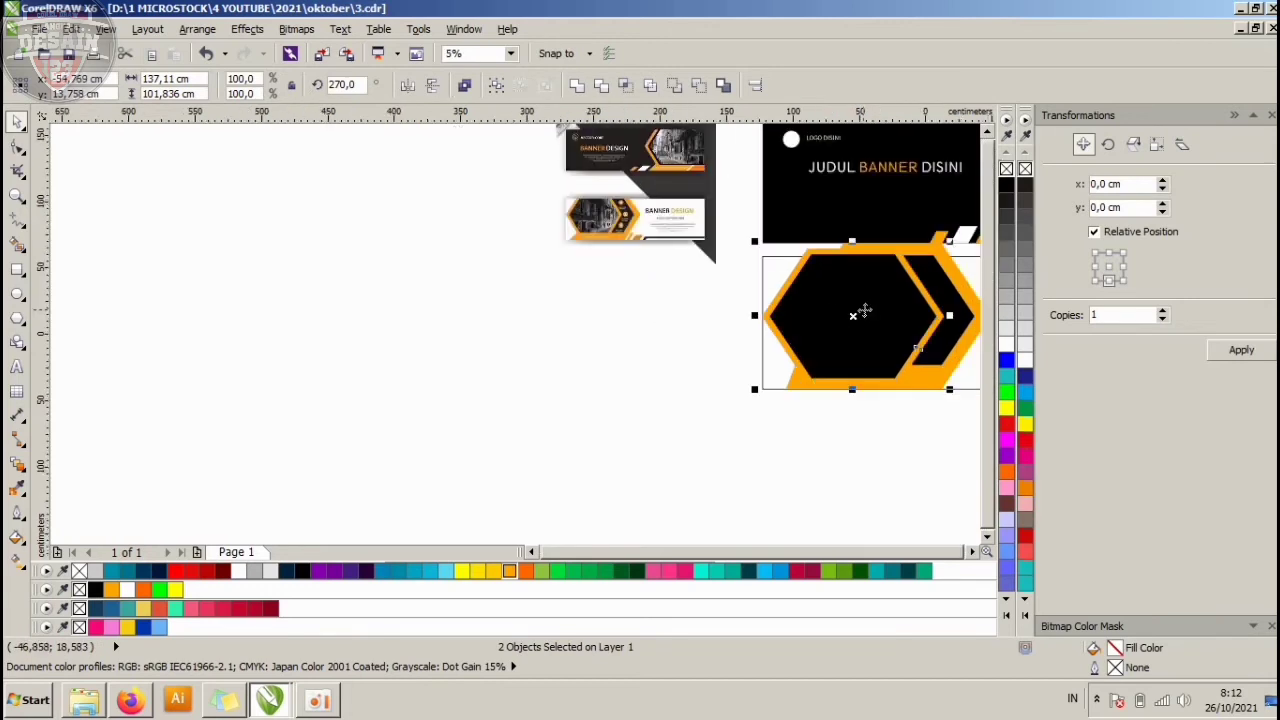
scroll(716, 320, down, 2)
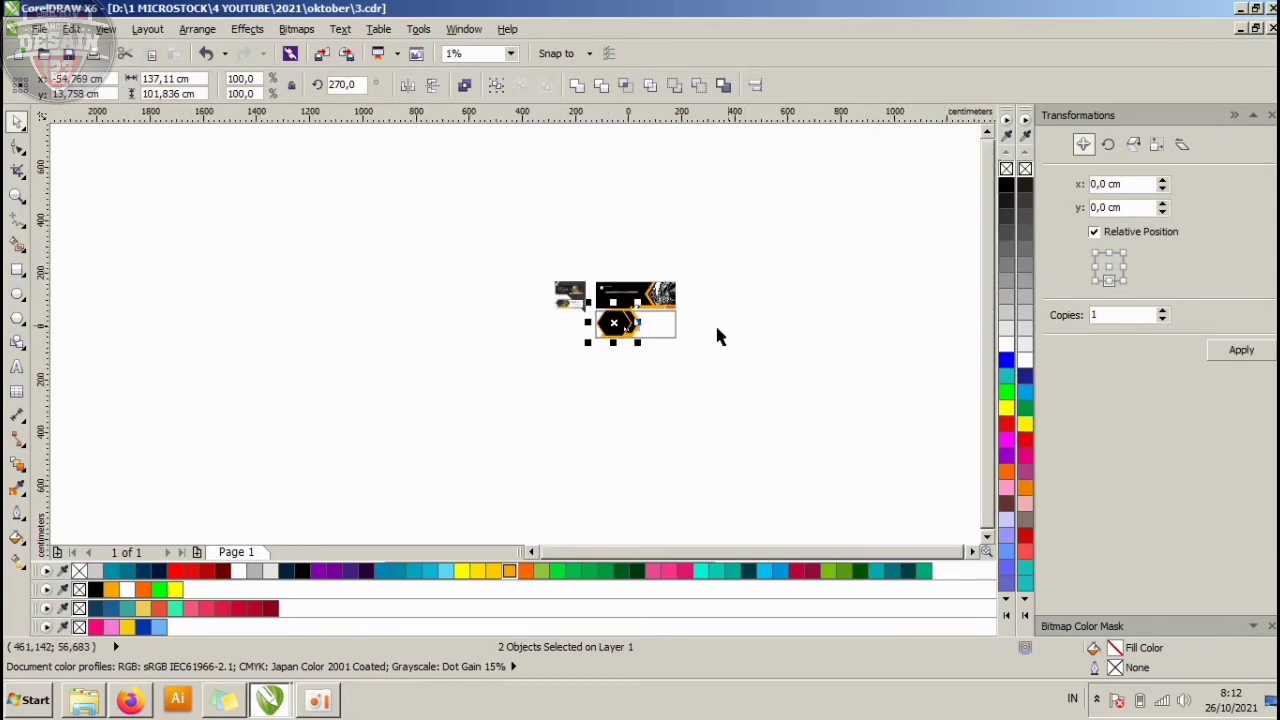
Bring the orange strip along the white banner's lower edge in front of the hexagons.
scroll(716, 330, up, 3)
click(672, 370)
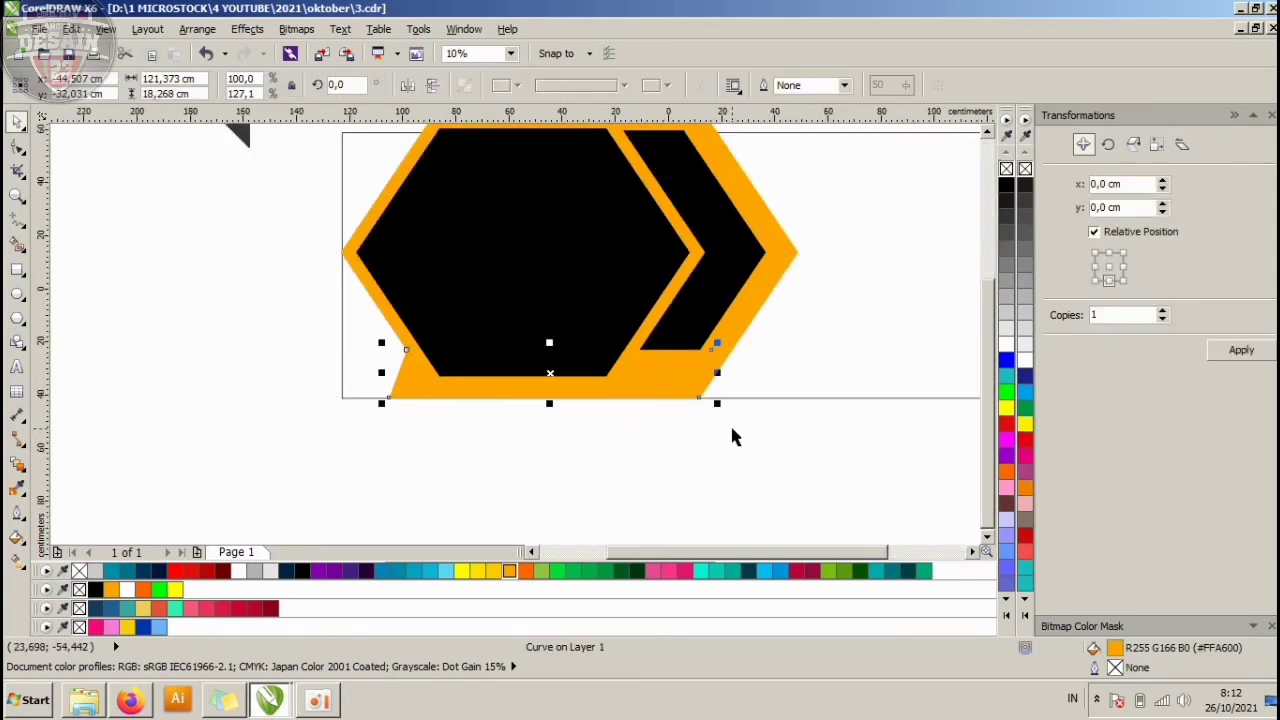
click(691, 423)
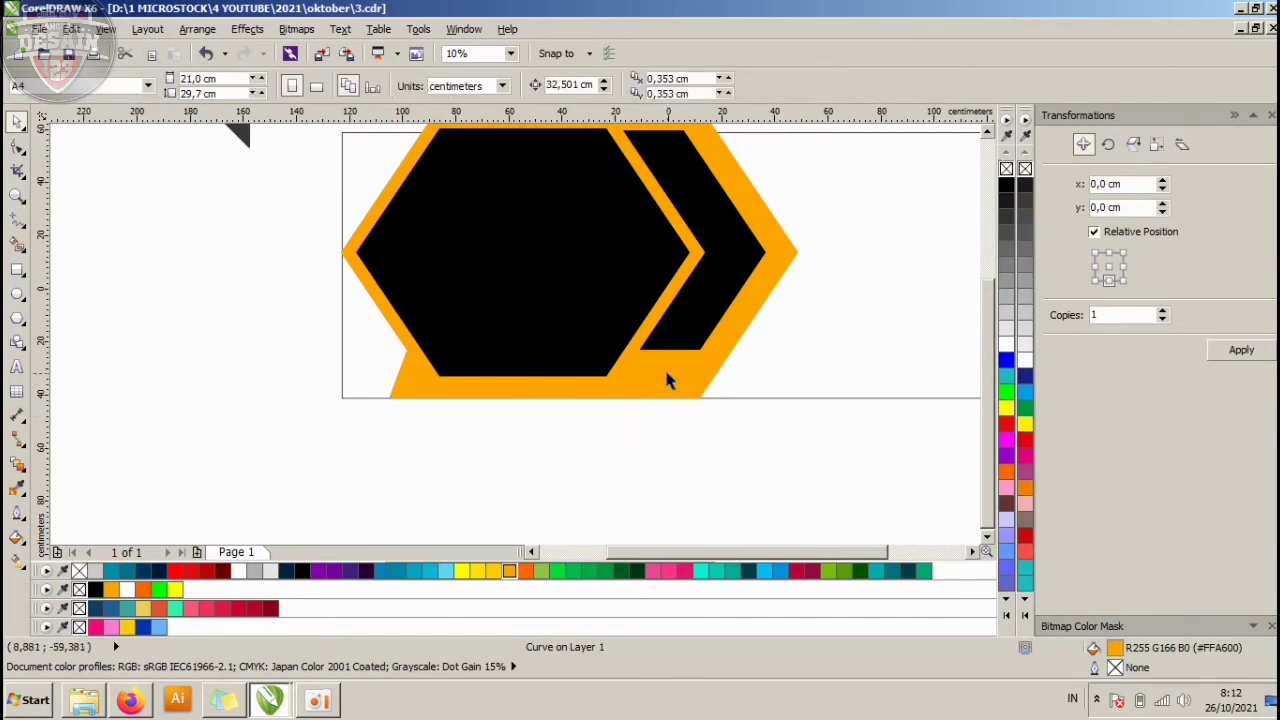
click(667, 373)
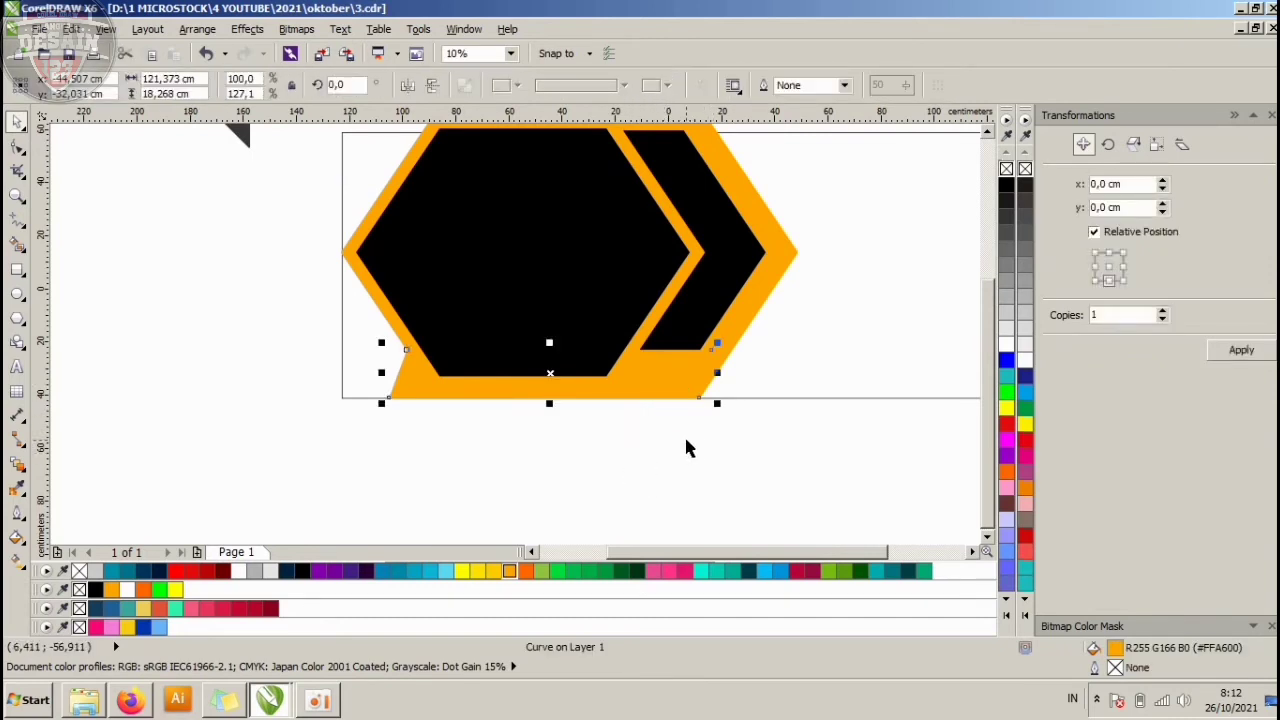
key(shift+Page_Up)
click(663, 463)
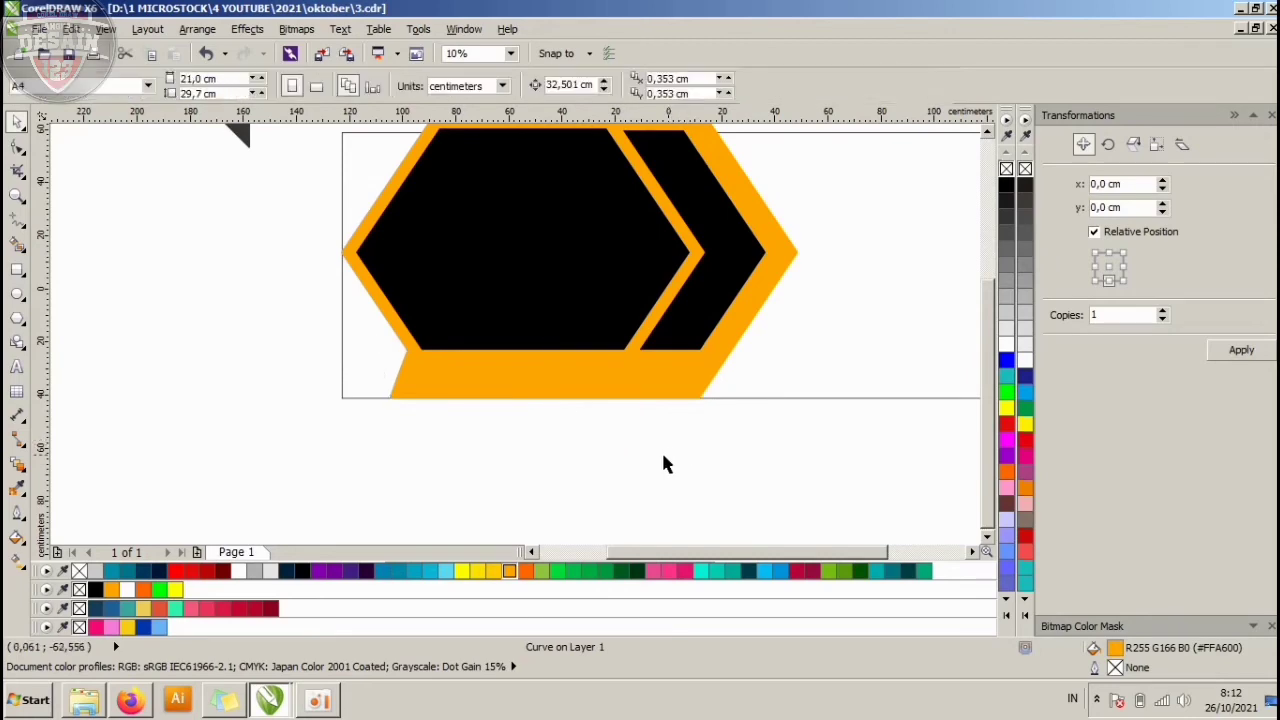
scroll(689, 408, down, 1)
drag(607, 289, 503, 223)
scroll(649, 291, up, 1)
scroll(660, 291, down, 1)
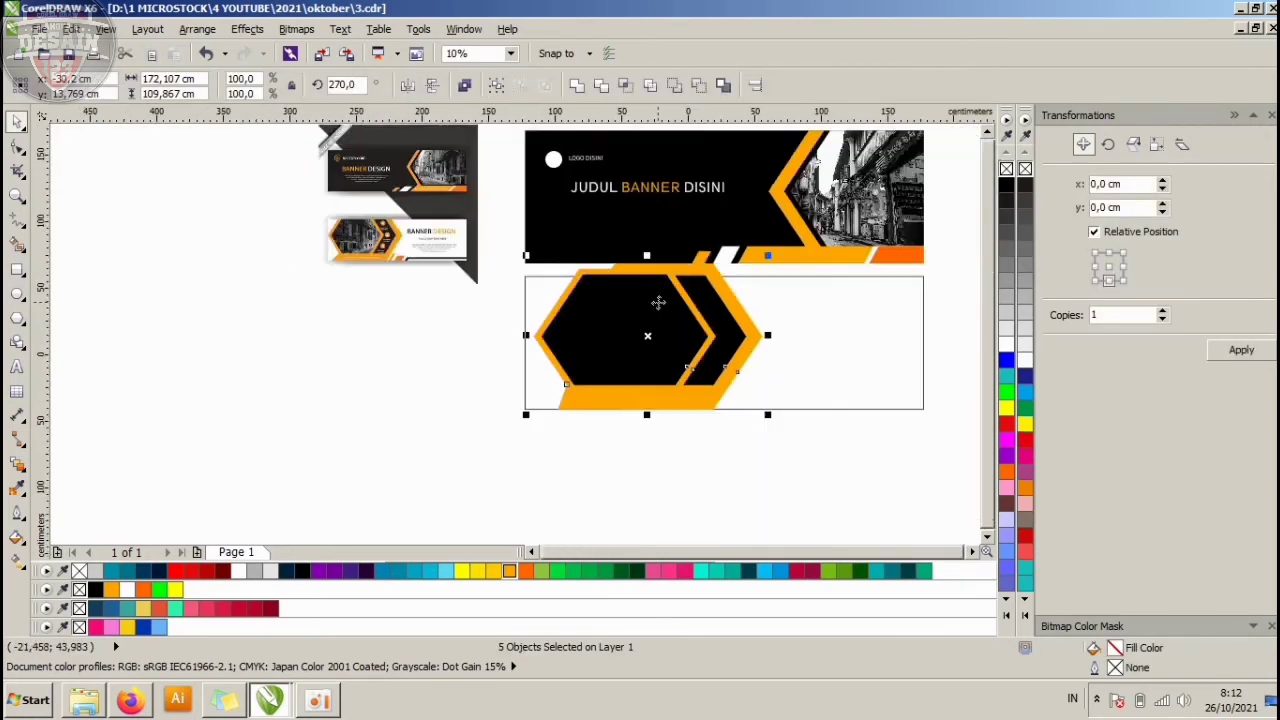
click(716, 410)
Open the dark banner's clipped photo frame, copy the grayscale street photo inside it, and leave the frame's contents.
click(840, 203)
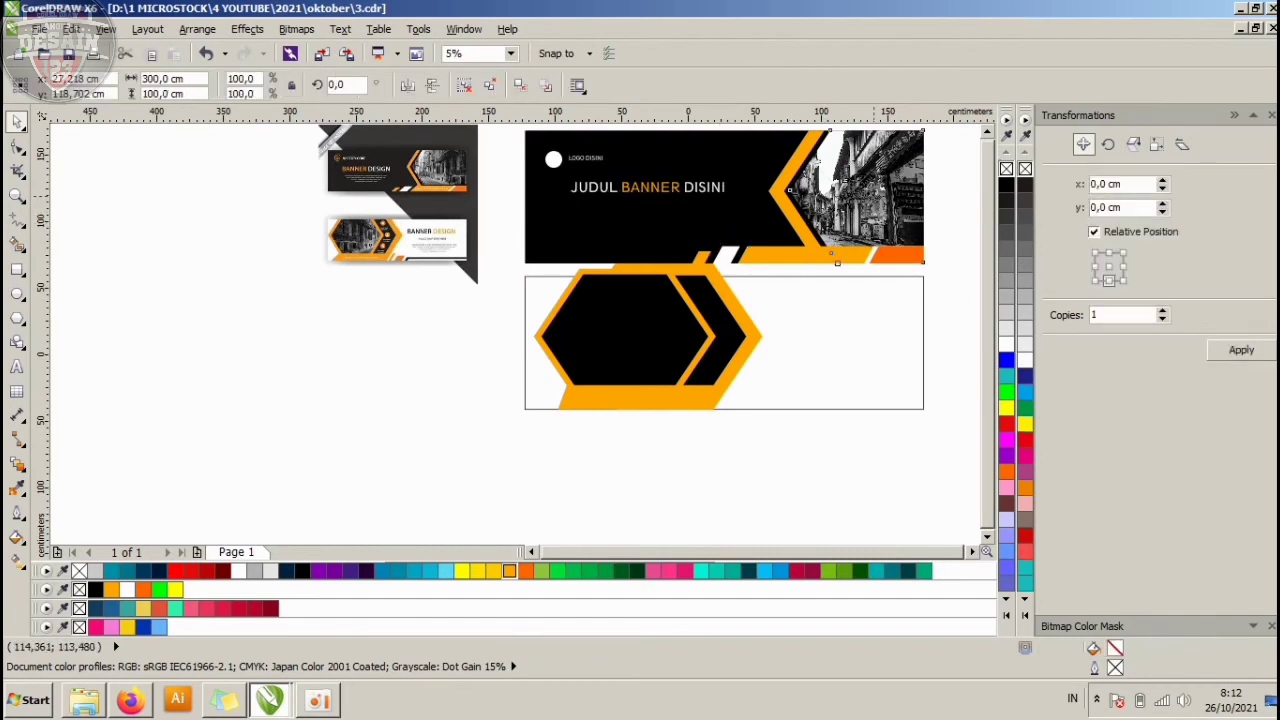
ctrl+click(856, 197)
click(936, 269)
click(851, 188)
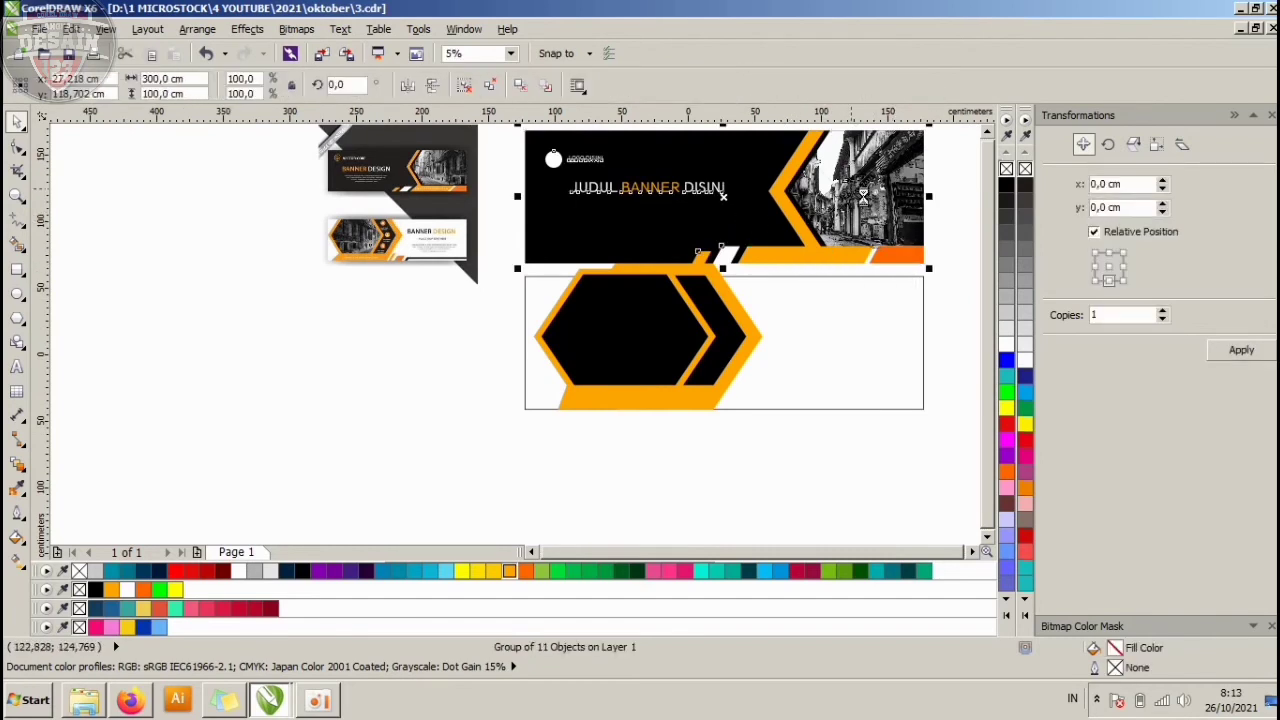
ctrl+click(863, 196)
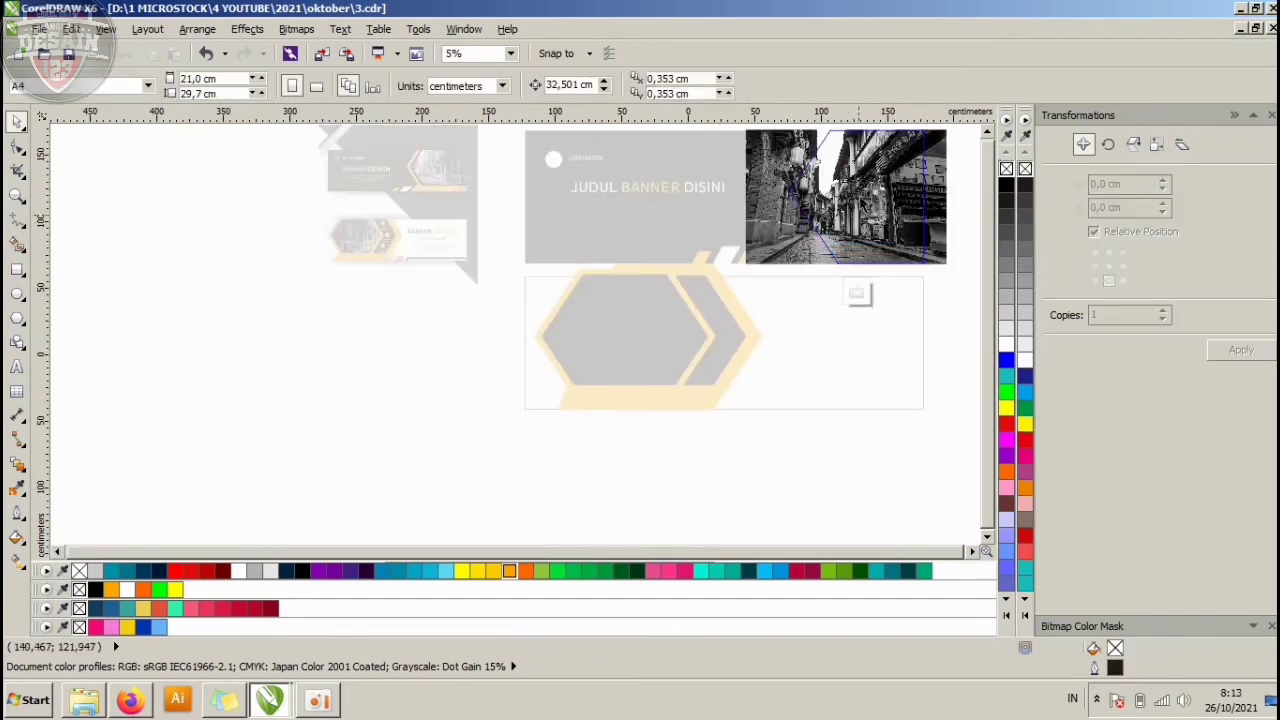
click(848, 206)
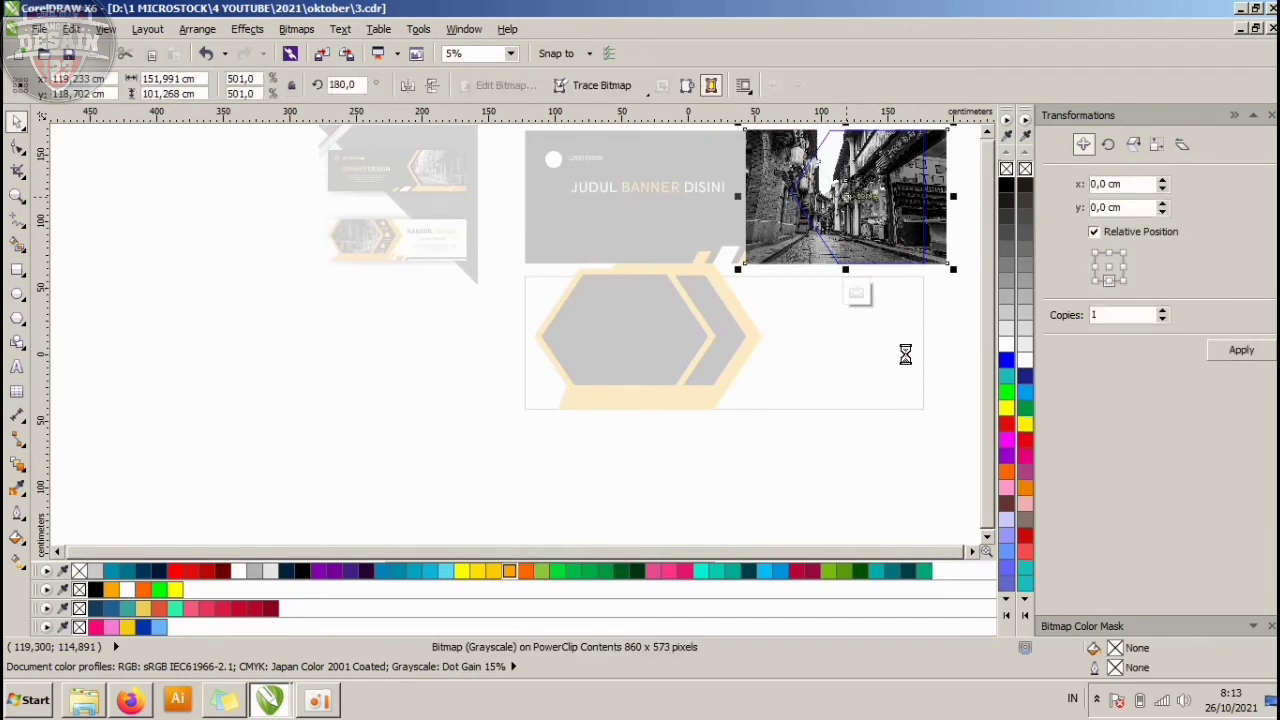
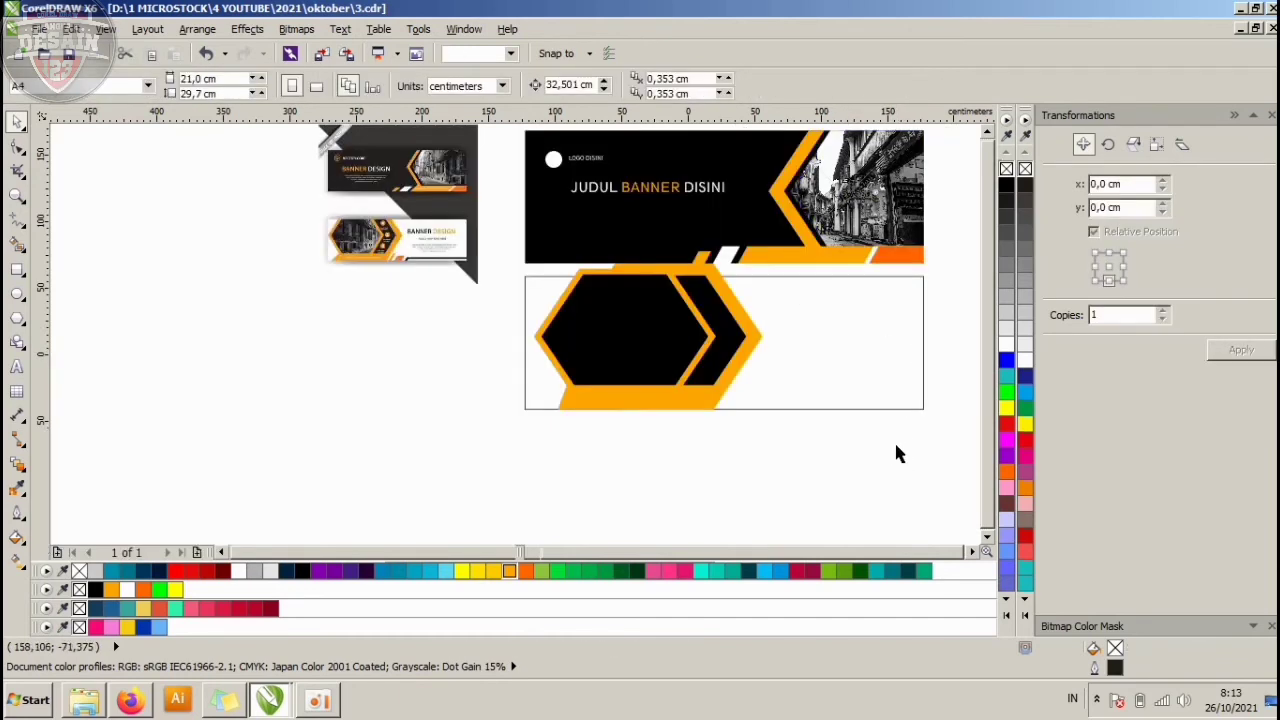
Paste the street photo, place it beside the white banner, and scale it down to about 136 × 90 cm.
key(ctrl+v)
drag(822, 196, 320, 337)
scroll(446, 313, up, 1)
drag(446, 313, 585, 235)
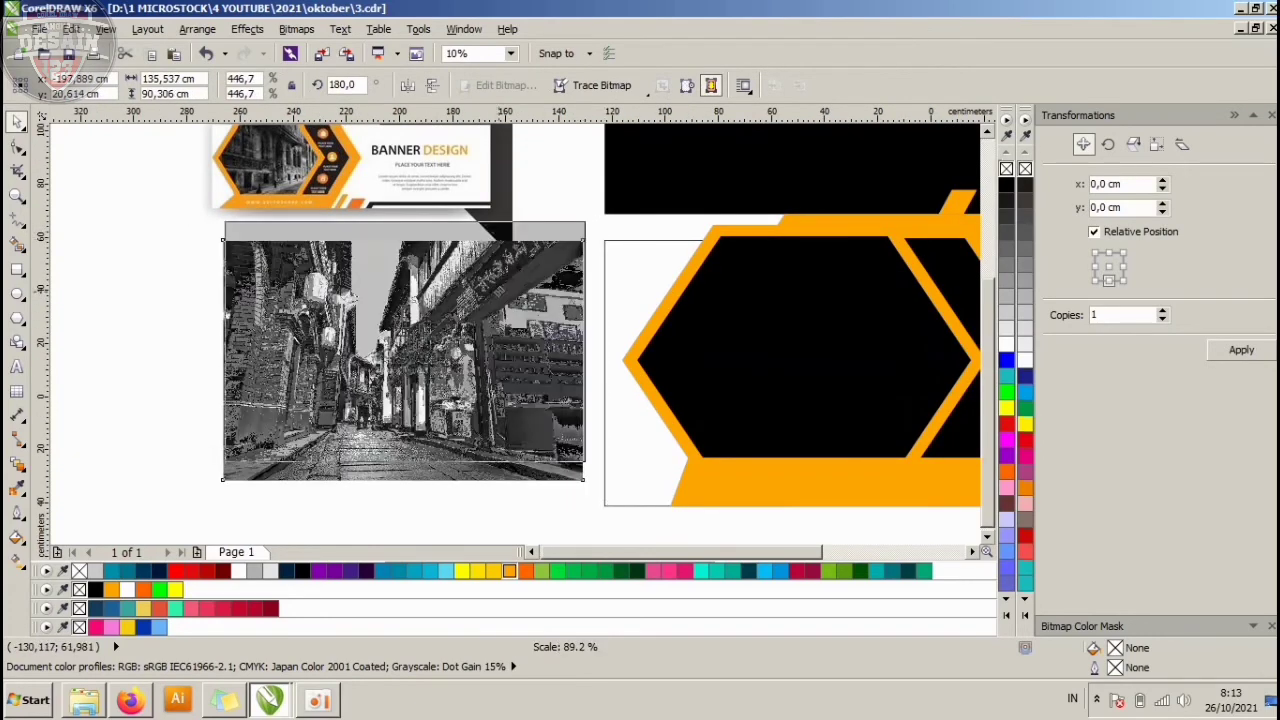
drag(471, 336, 493, 317)
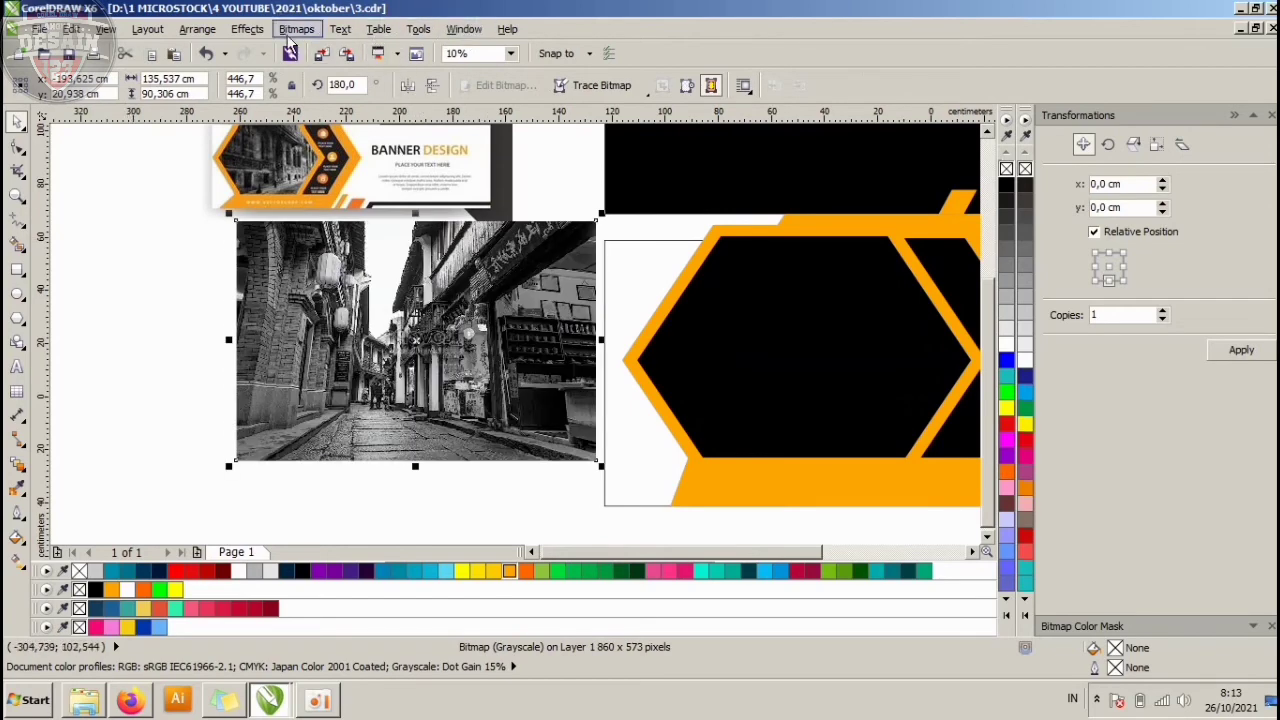
PowerClip the street photo inside the front black hexagon of the white banner.
click(247, 29)
mouse_move(300, 290)
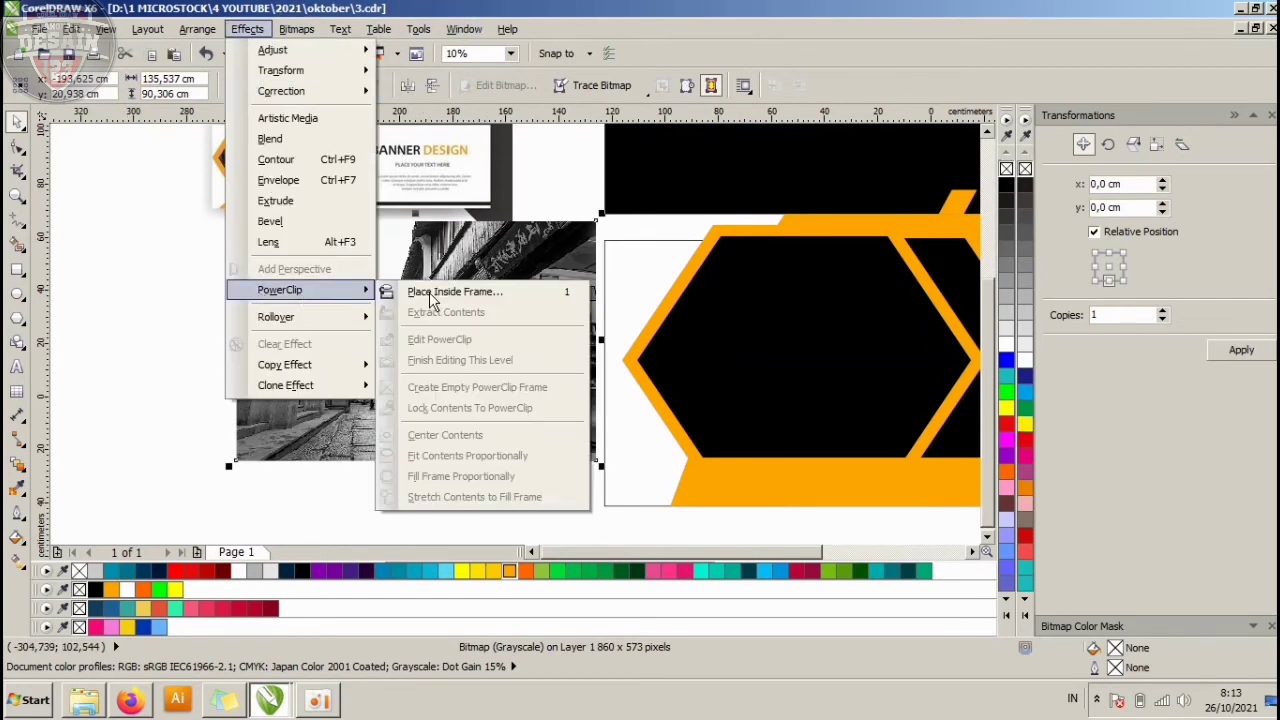
click(432, 295)
click(794, 340)
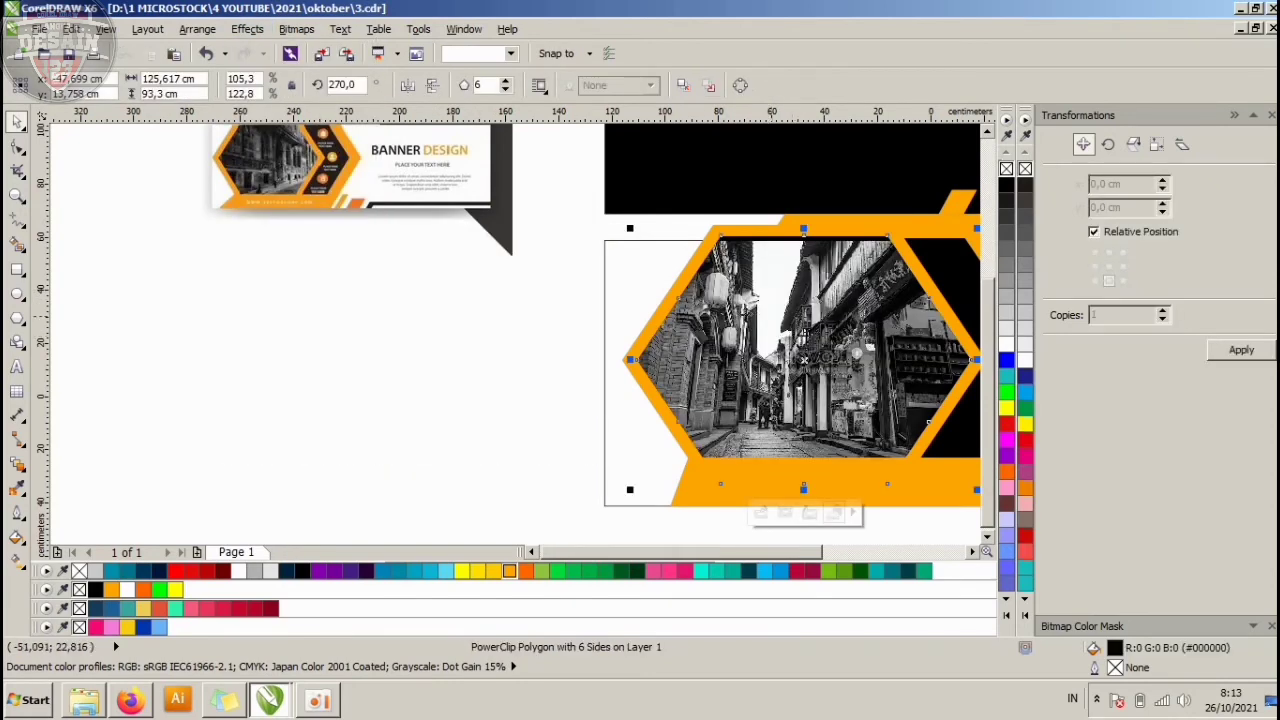
click(520, 326)
scroll(555, 313, down, 1)
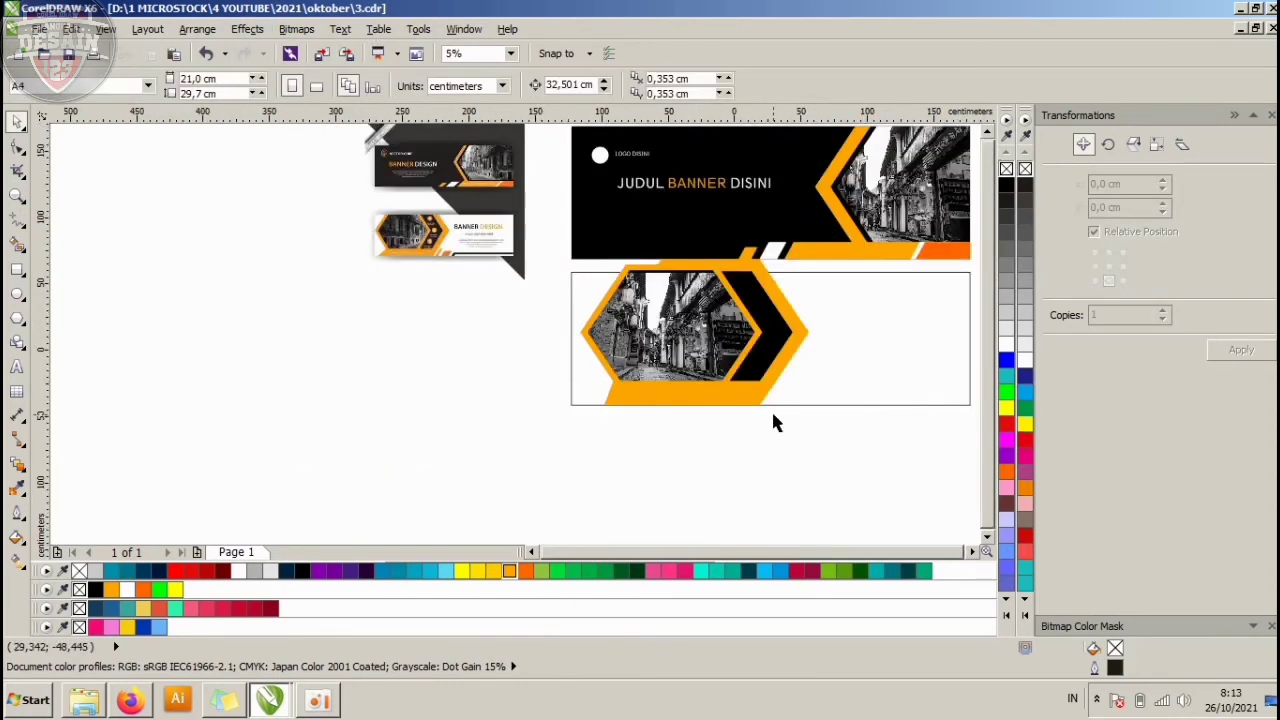
drag(820, 428, 566, 228)
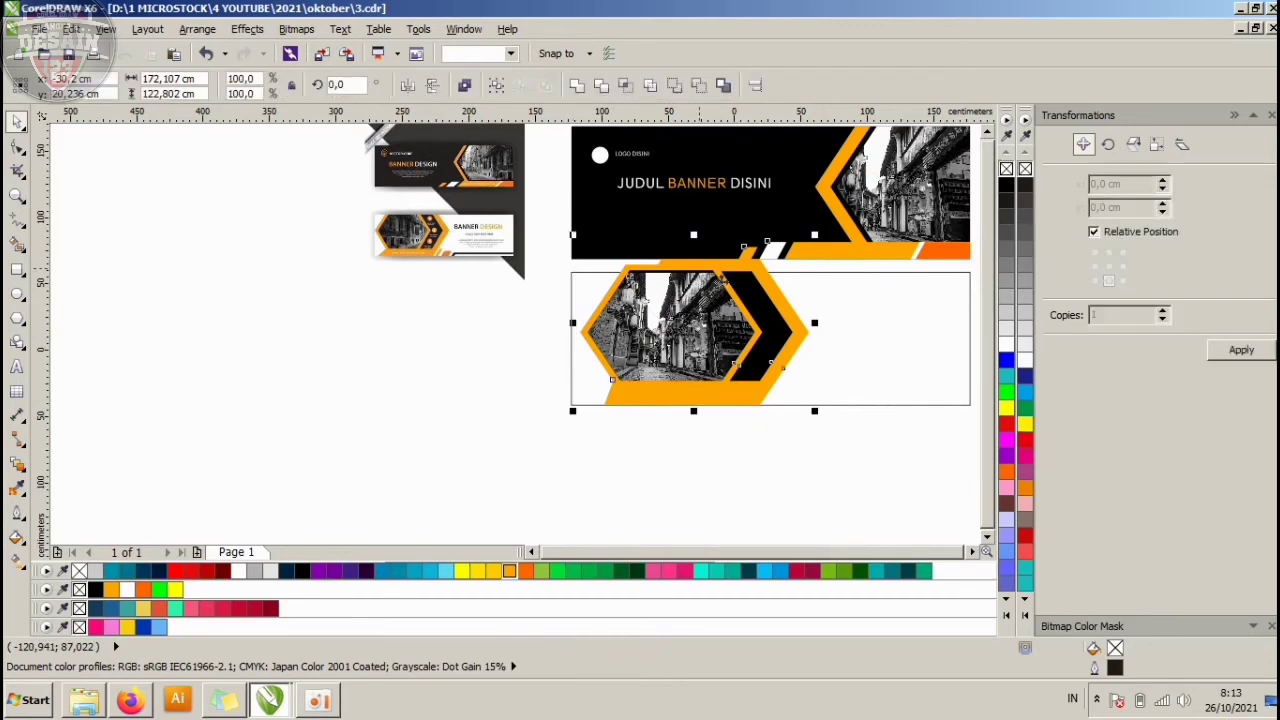
click(806, 415)
drag(828, 444, 531, 250)
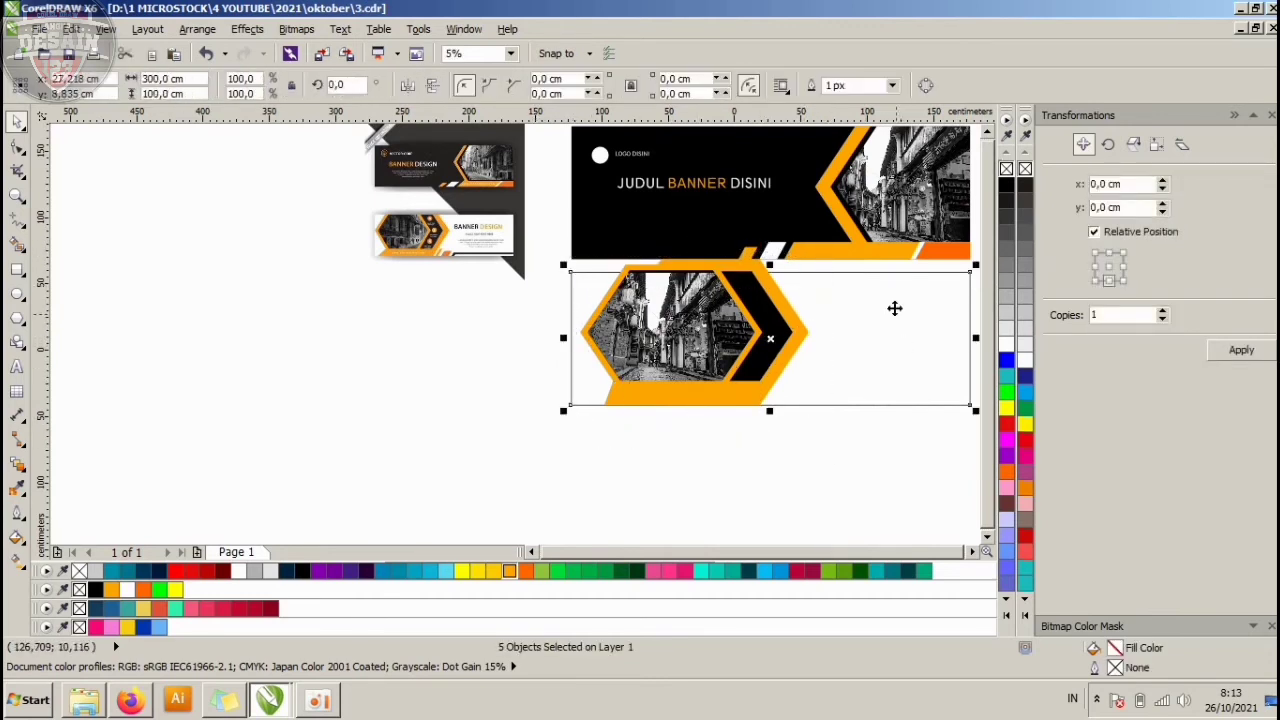
drag(895, 308, 878, 365)
key(ctrl+a)
click(822, 456)
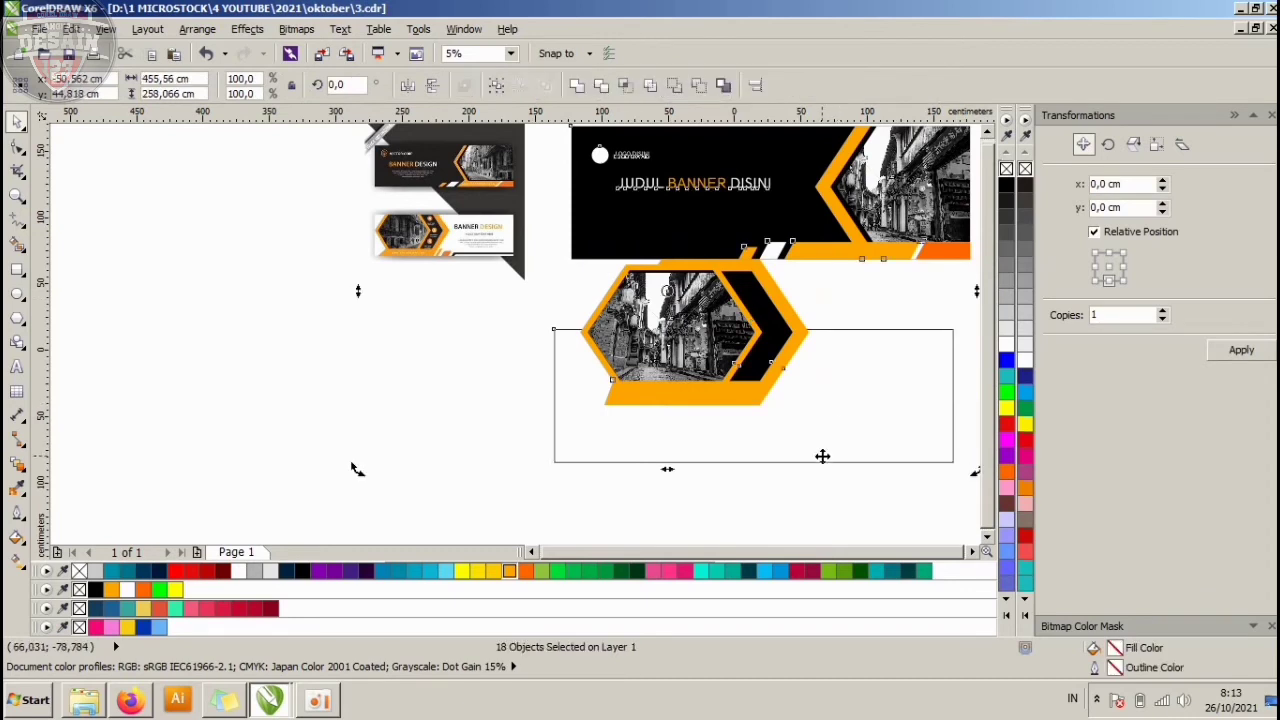
key(ctrl+z)
Group the five hexagon and strip shapes and PowerClip the group inside the 300 × 100 cm white banner rectangle.
drag(820, 472, 547, 260)
key(ctrl+g)
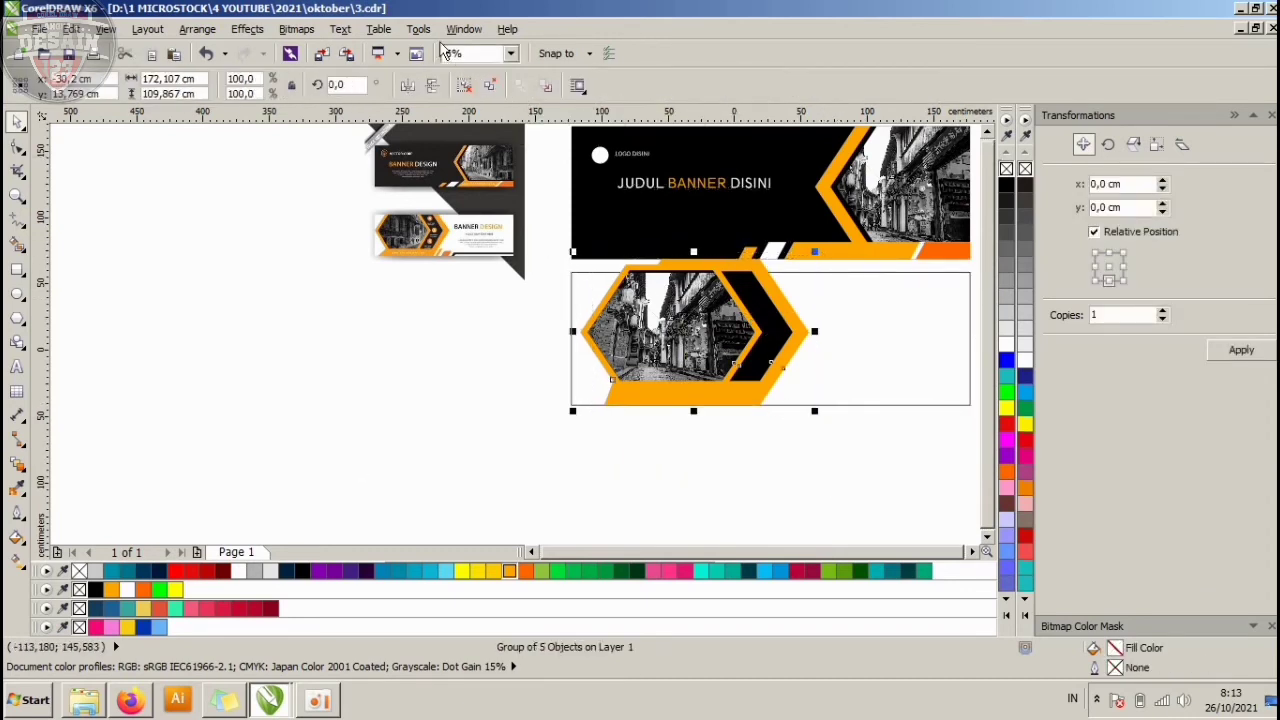
click(247, 29)
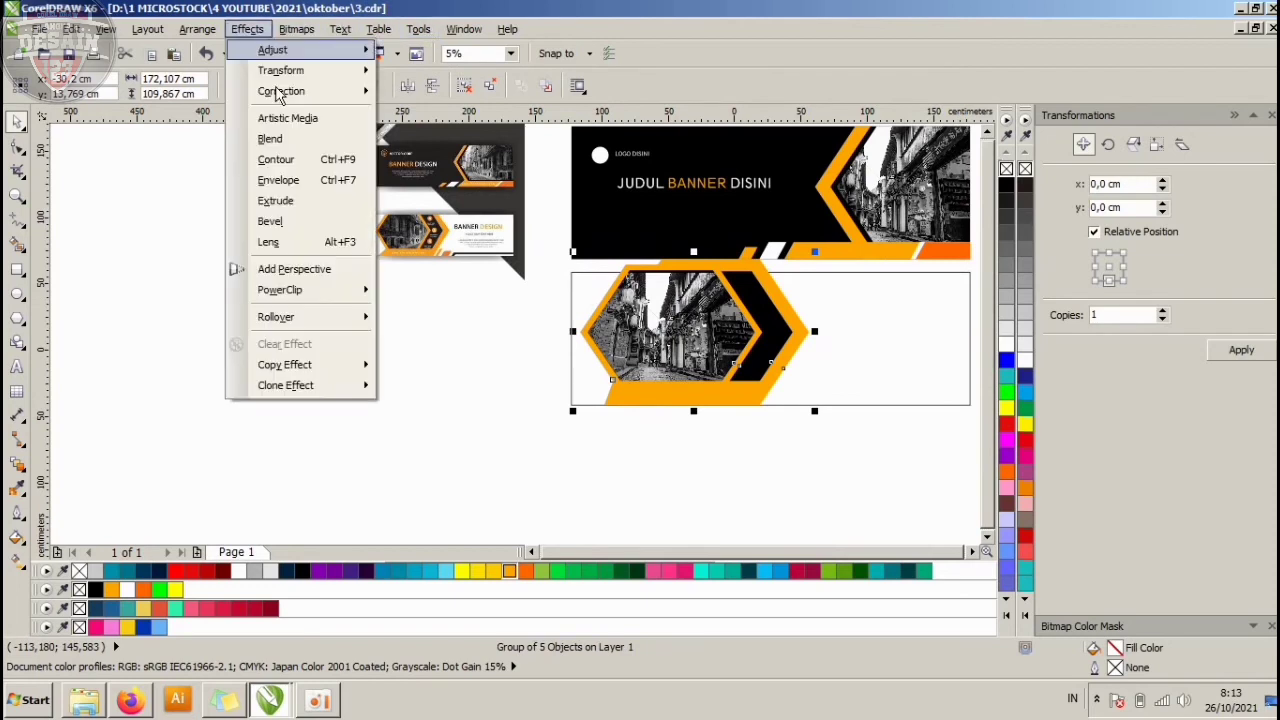
mouse_move(320, 289)
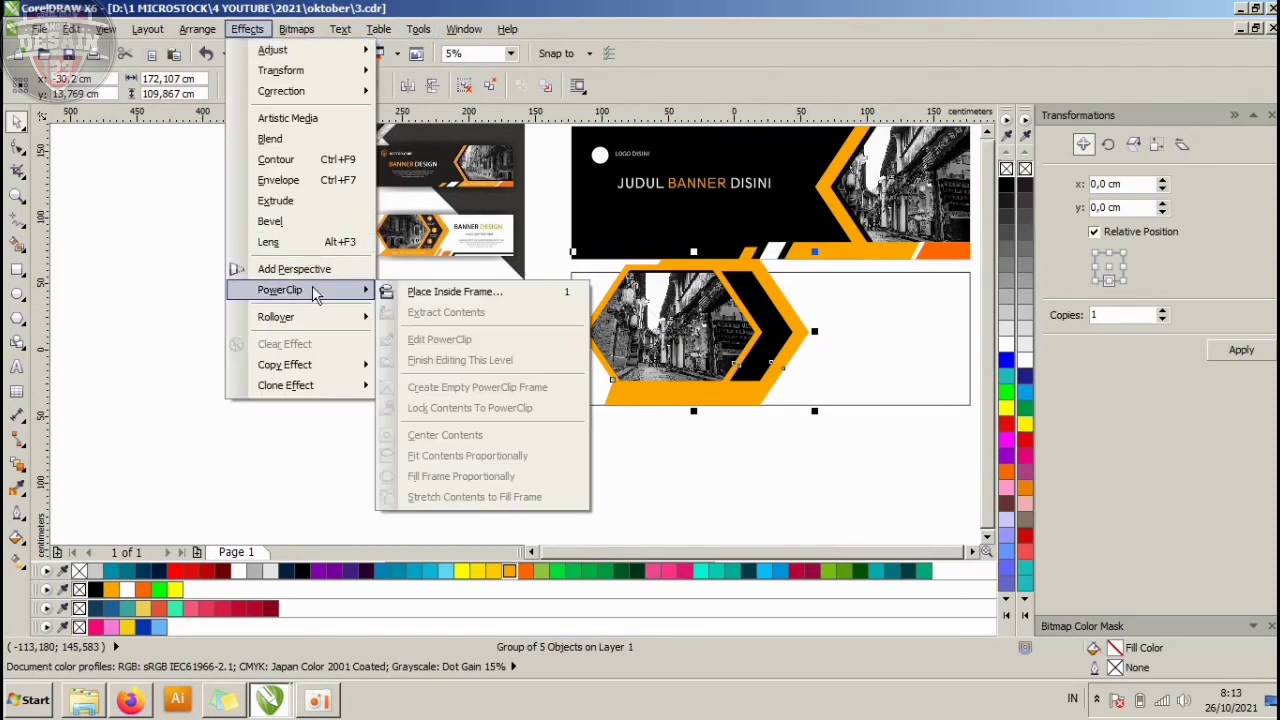
click(447, 295)
click(880, 308)
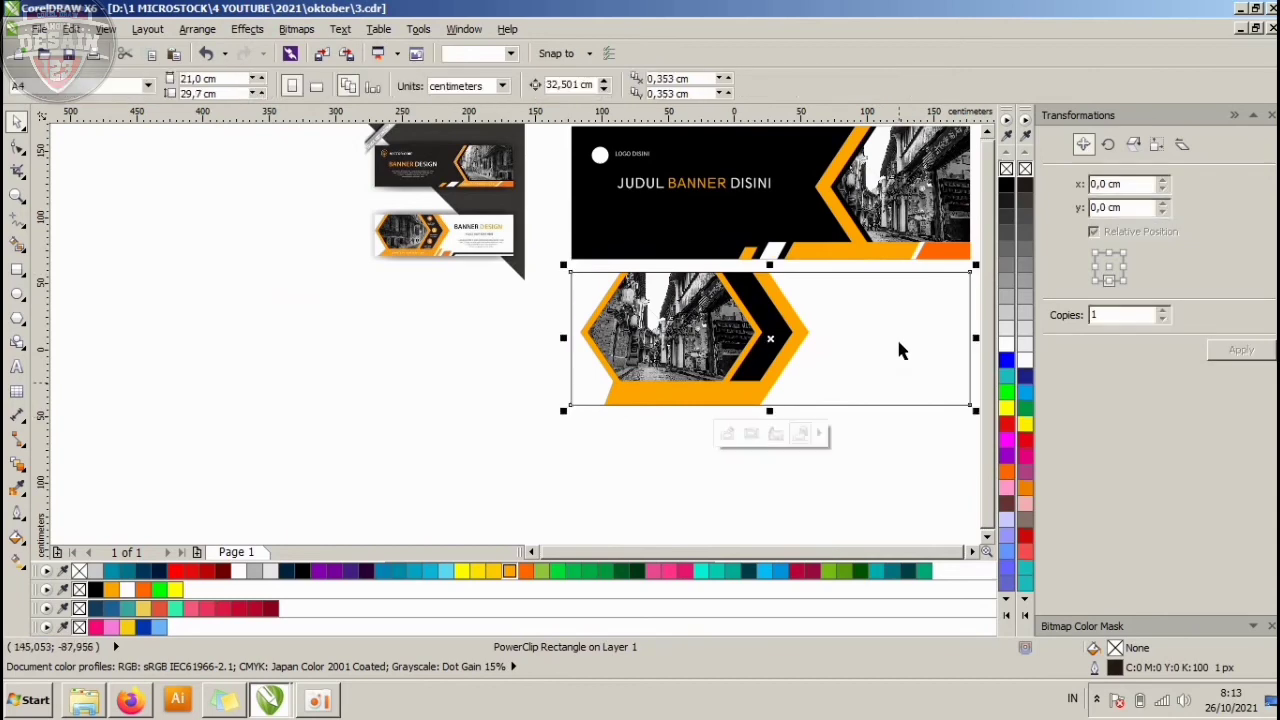
click(443, 337)
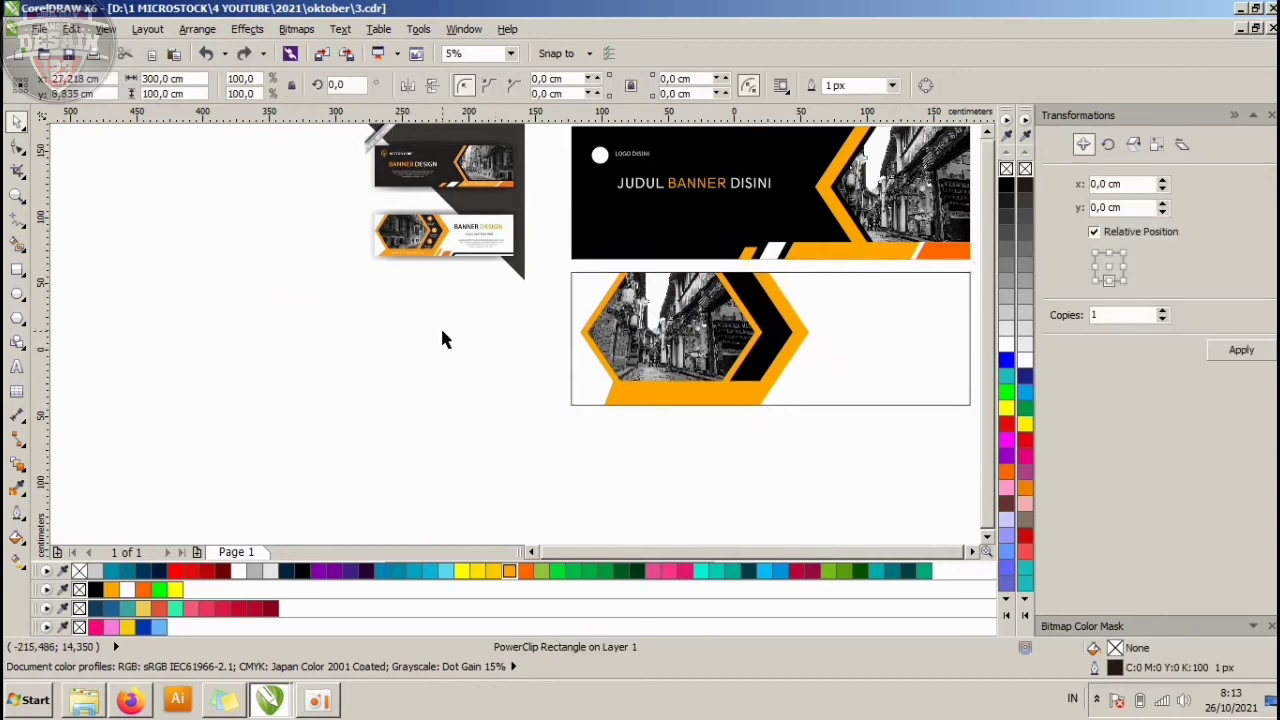
Draw a narrow upright rectangle about 5 × 18 cm in the empty space beside the white banner.
scroll(788, 316, up, 1)
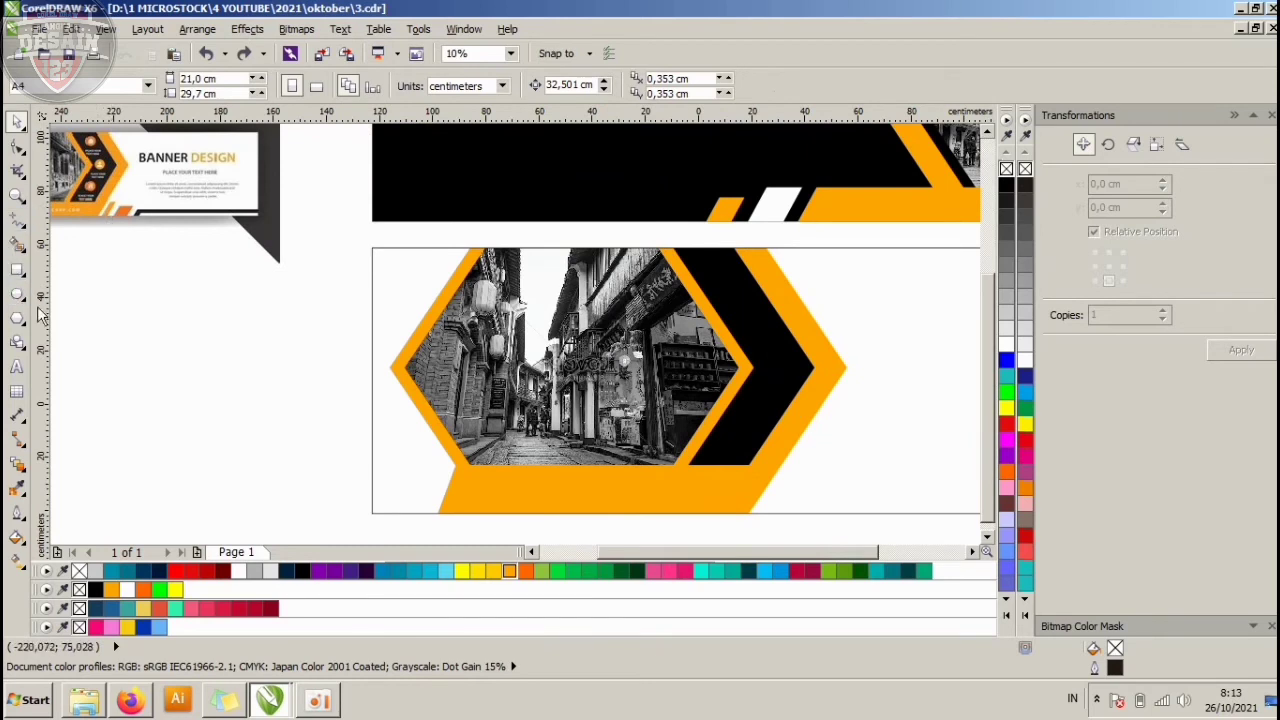
click(22, 367)
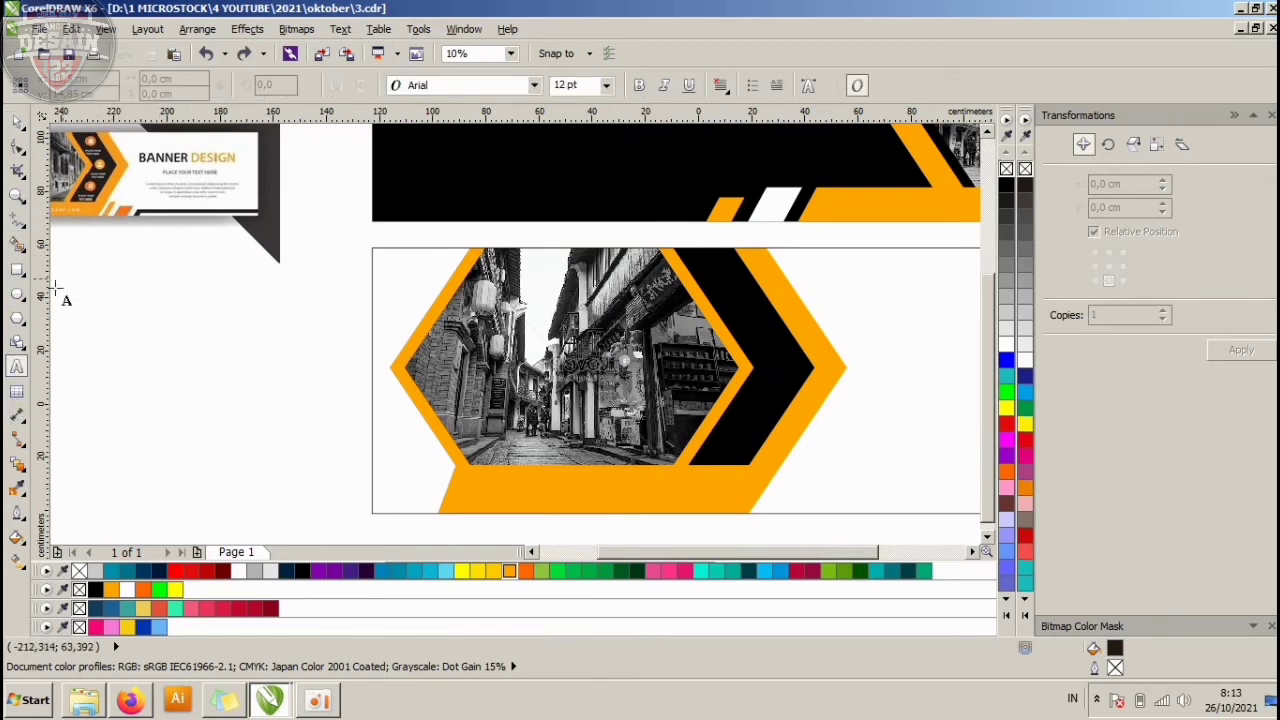
click(16, 270)
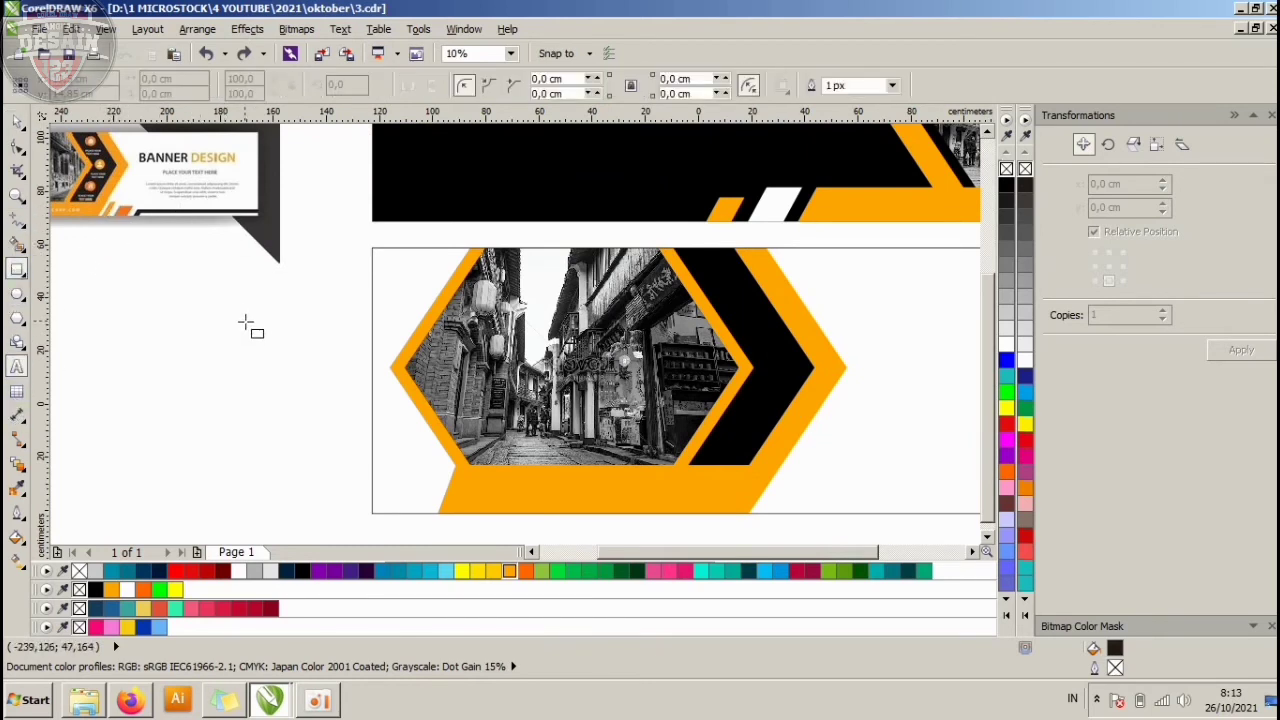
drag(268, 338, 289, 390)
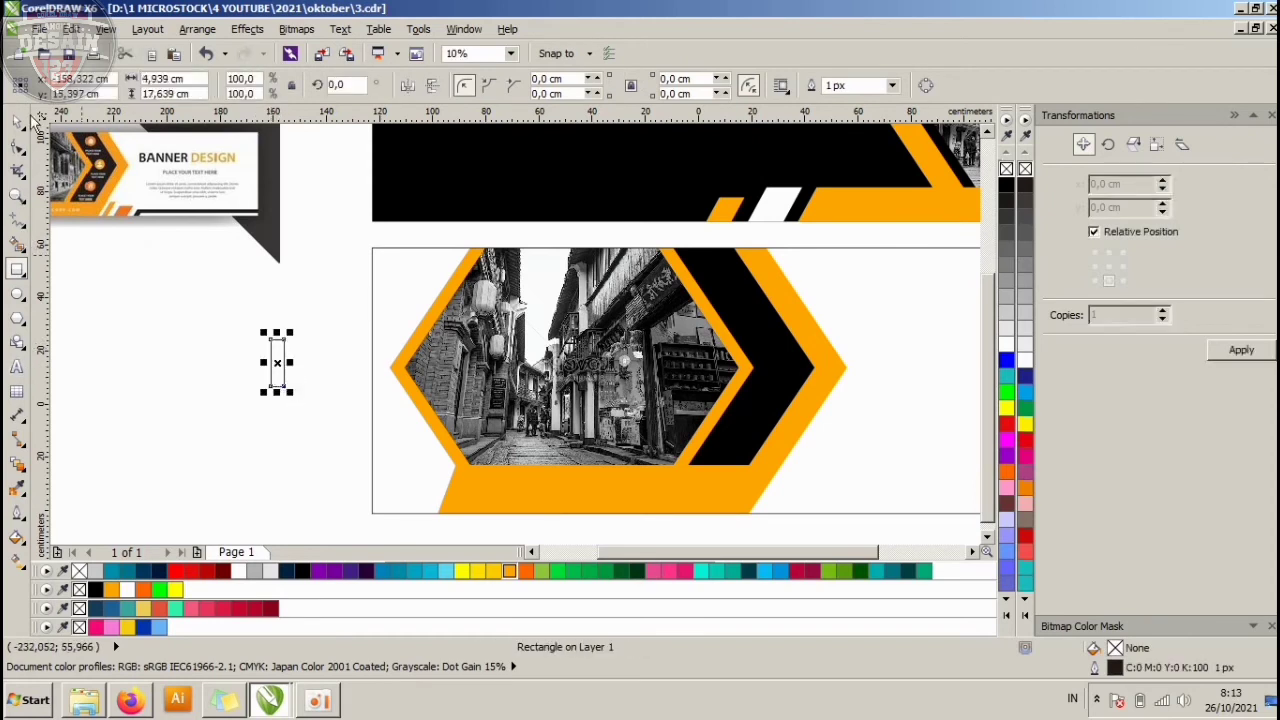
Skew the narrow rectangle into a slanted bar and place it on the white banner's bottom edge, beside the orange strip.
click(18, 120)
click(283, 346)
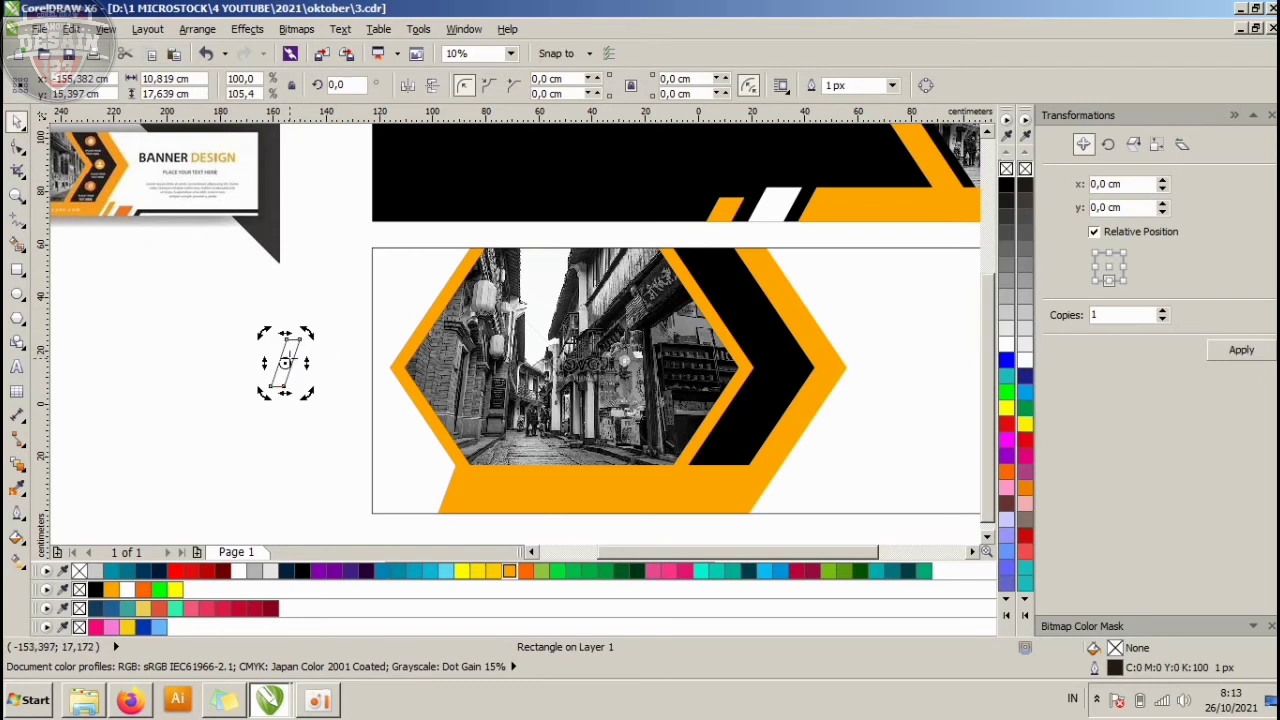
click(284, 356)
drag(276, 345, 794, 480)
shift+click(852, 474)
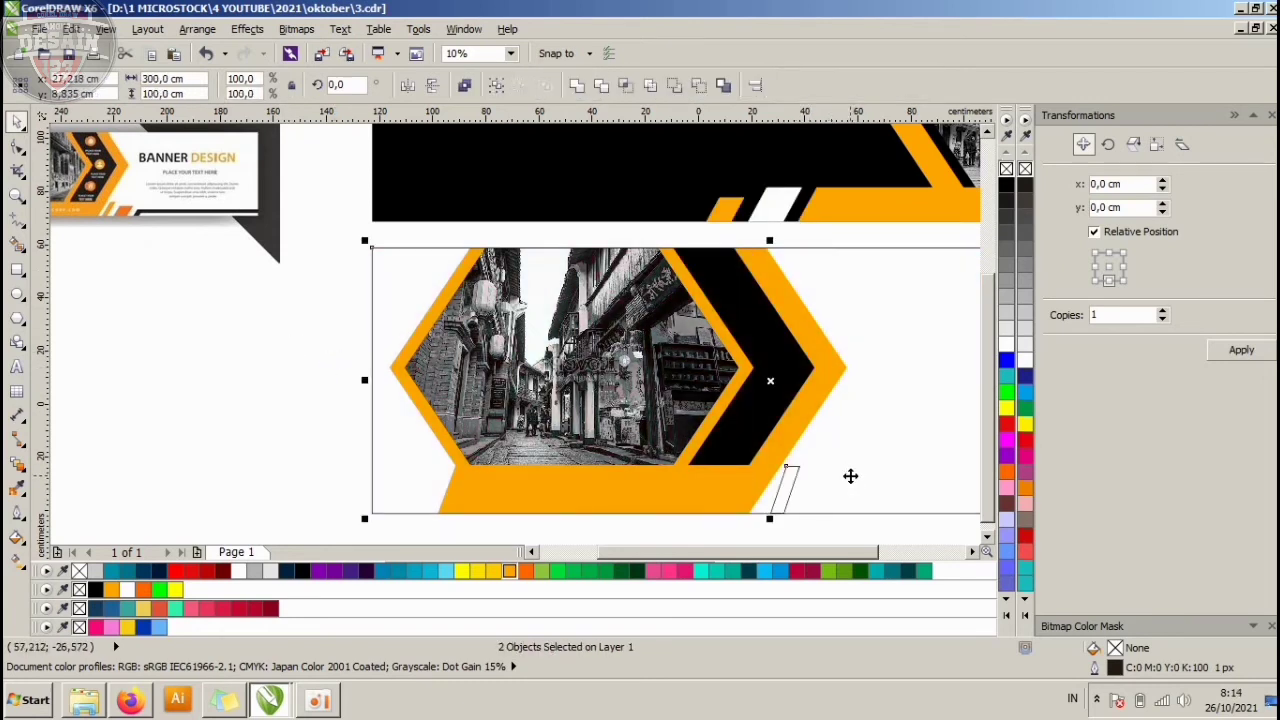
click(253, 385)
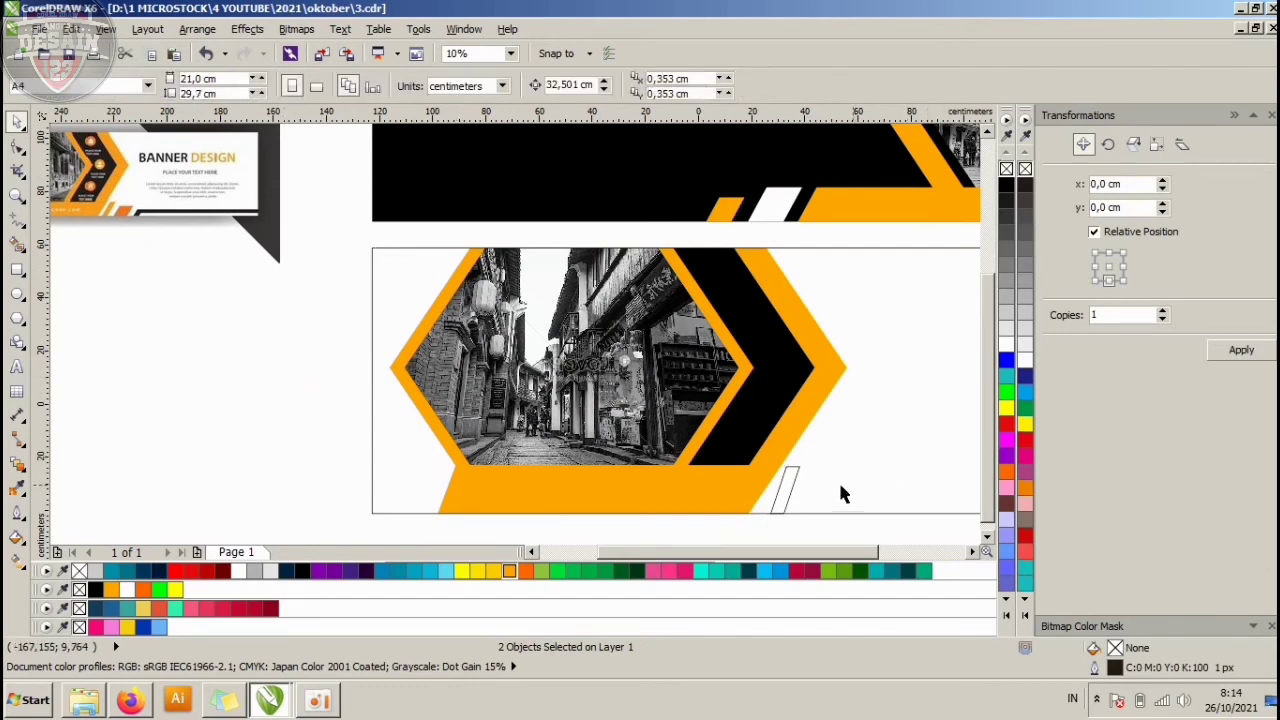
Skew the small bar further, to about 17 cm wide, matching the slant of the adjacent orange edge.
click(789, 491)
scroll(786, 491, up, 2)
click(792, 440)
drag(799, 411, 818, 411)
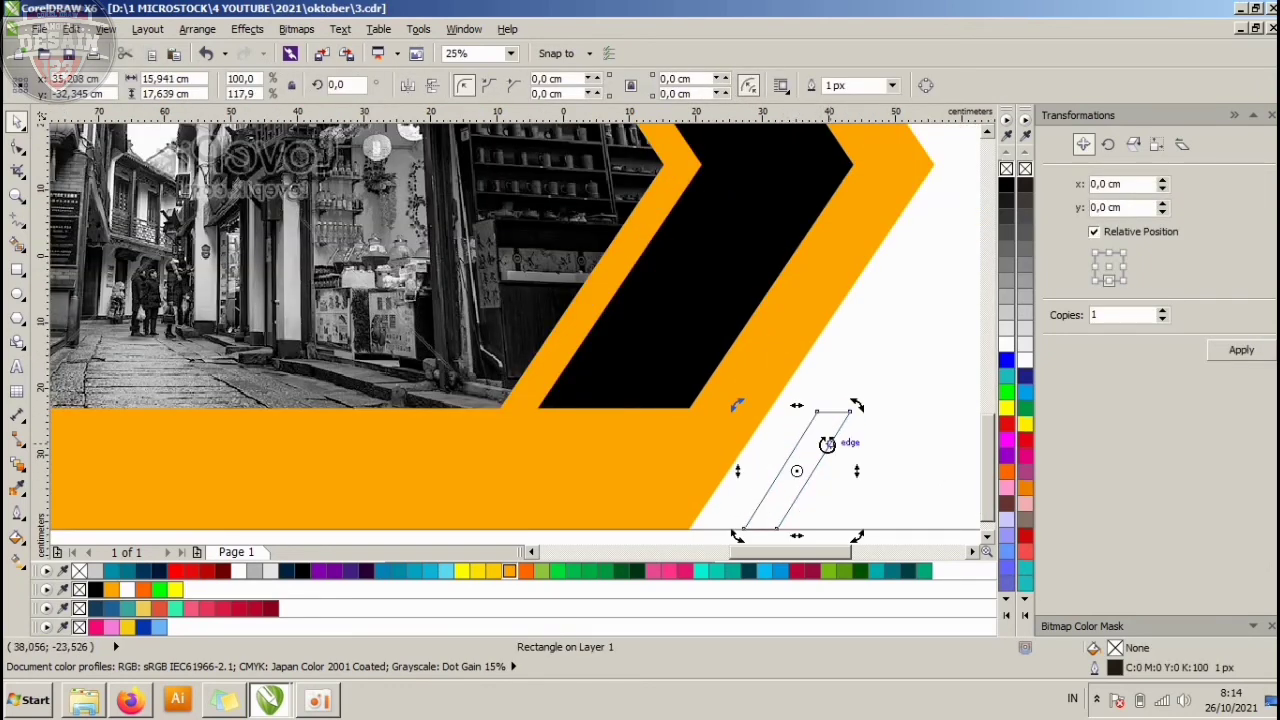
scroll(735, 404, up, 1)
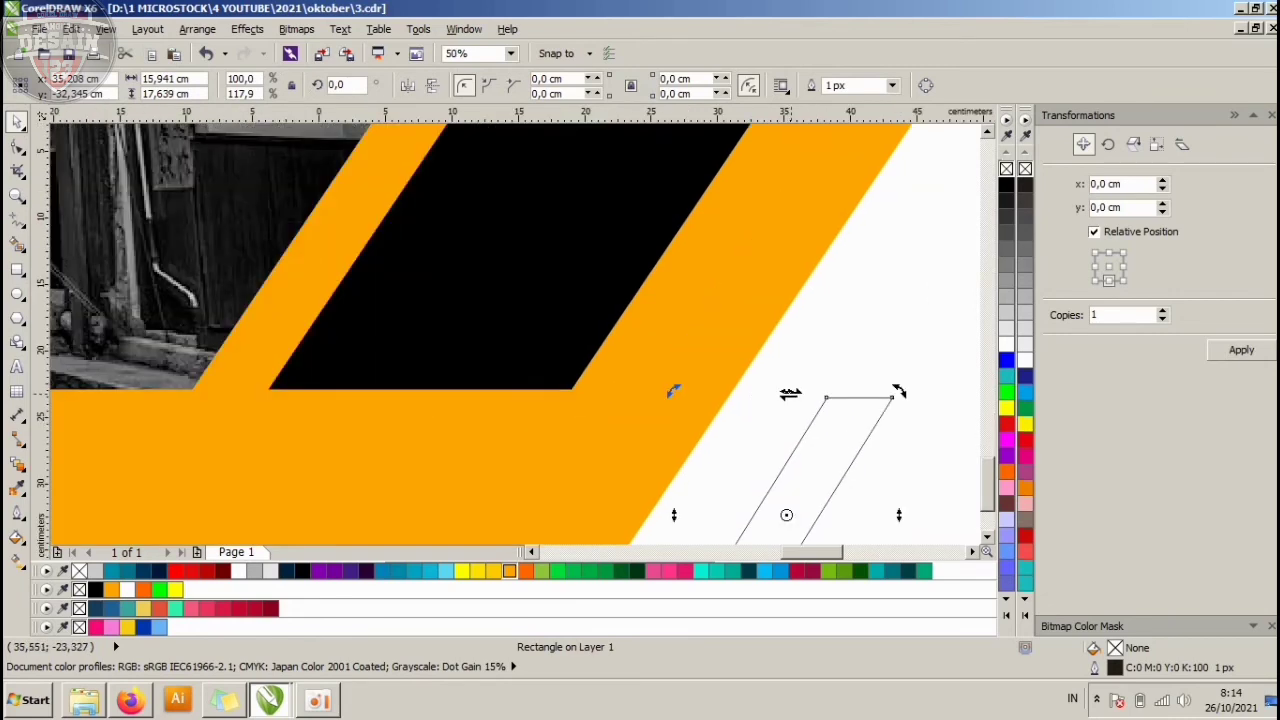
scroll(800, 391, down, 2)
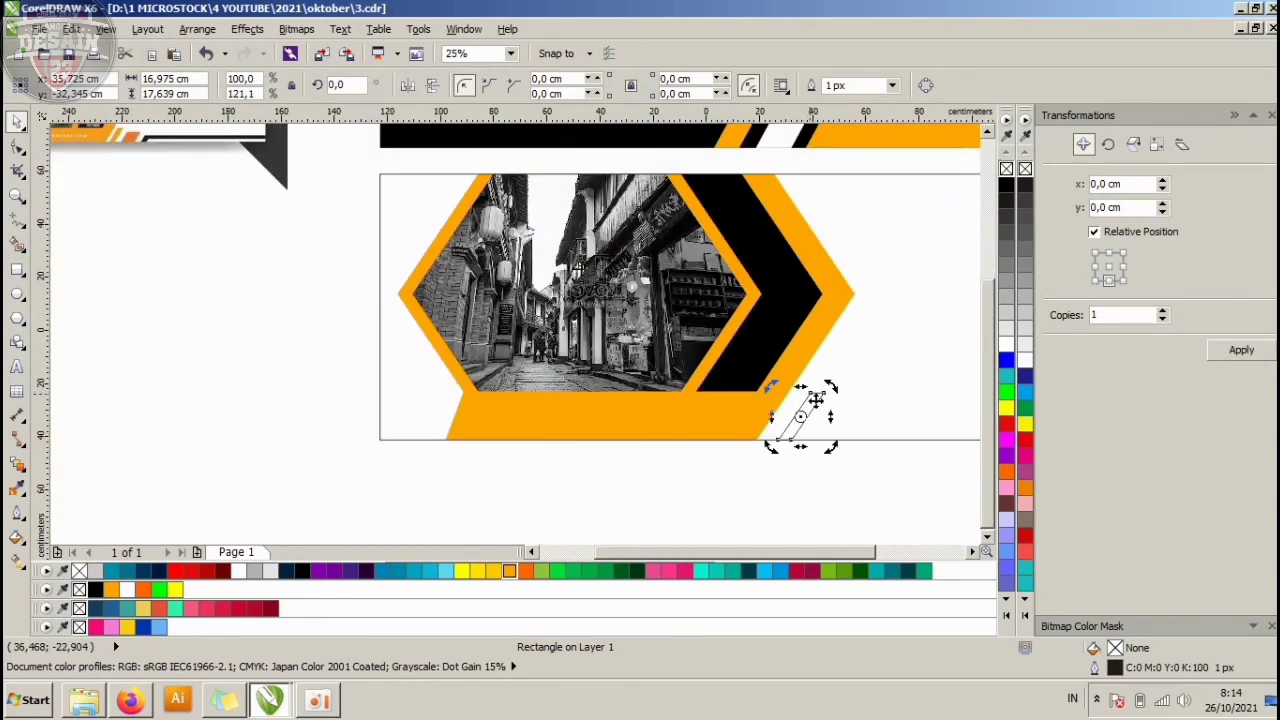
Fill the small slanted bar with orange #FFA600 and remove its outline.
click(814, 404)
click(815, 403)
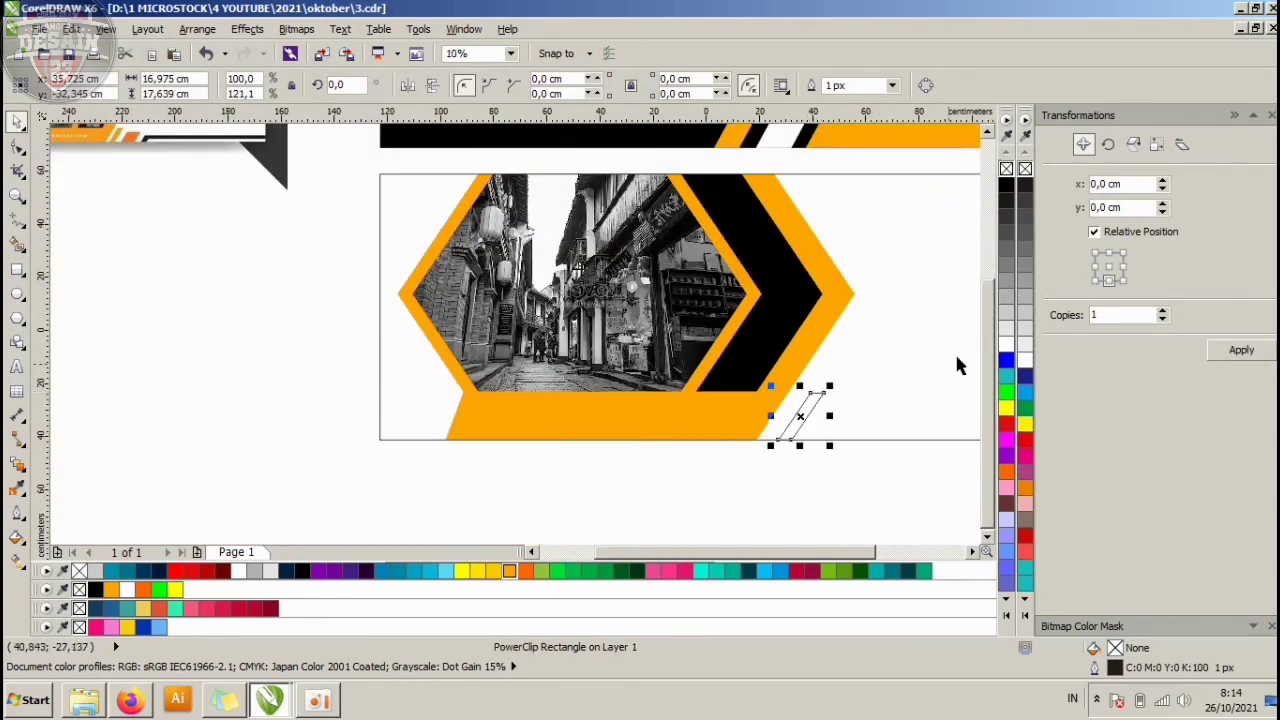
click(510, 571)
right_click(1007, 170)
click(808, 425)
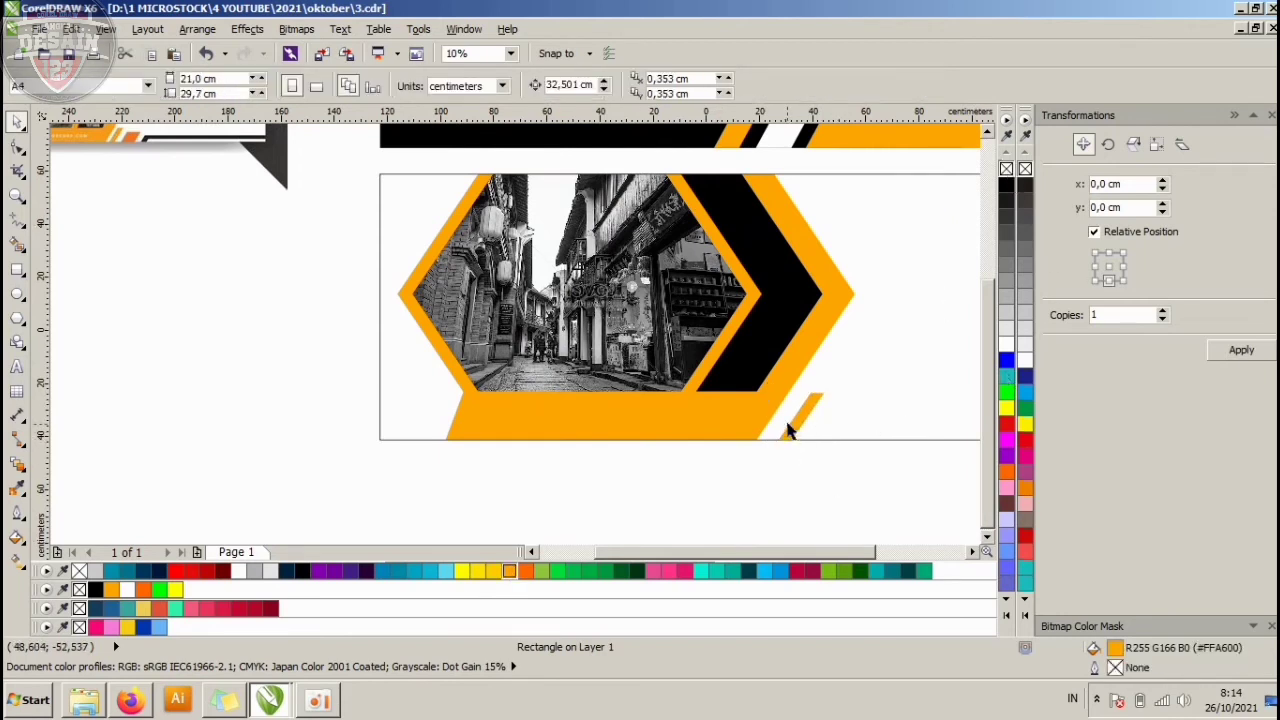
Duplicate the slanted bar beside the original at about 48 × 50 cm and fill the copy with darker orange #FF6600.
mouse_move(808, 425)
mouse_down()
mouse_move(826, 455)
mouse_move(923, 374)
mouse_move(824, 434)
mouse_up()
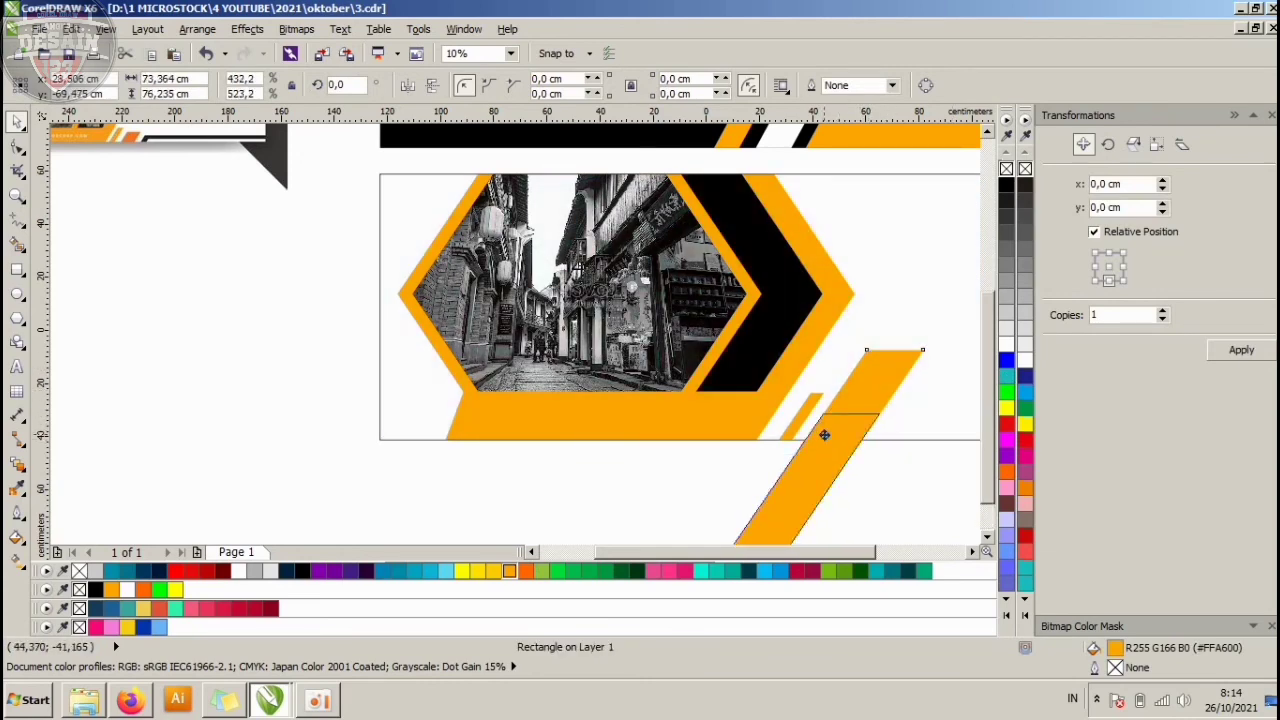
click(880, 413)
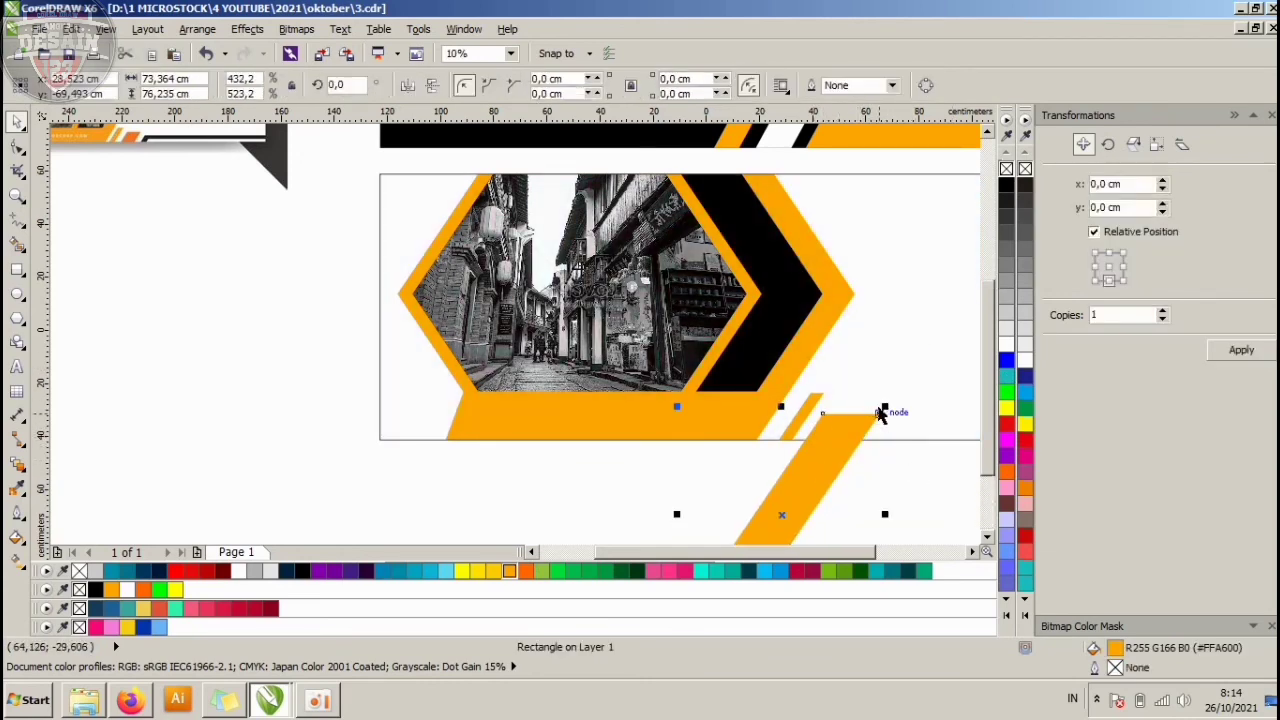
drag(883, 408, 849, 420)
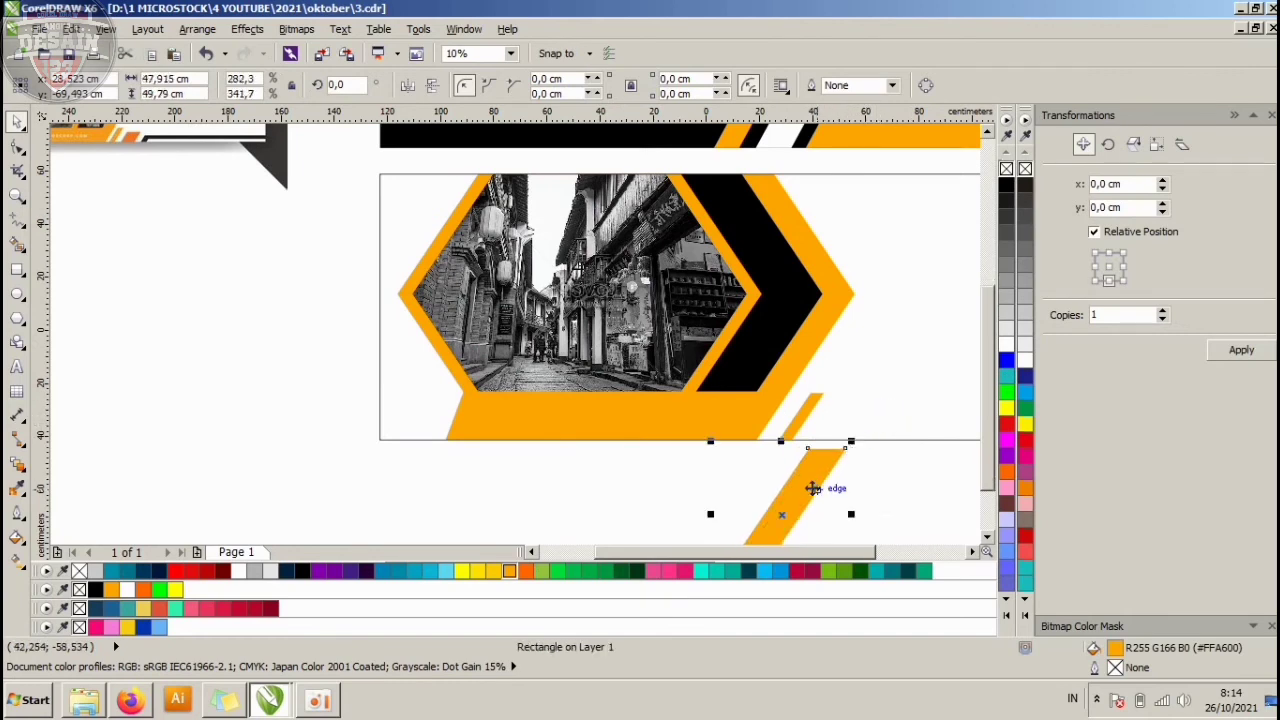
drag(813, 487, 820, 448)
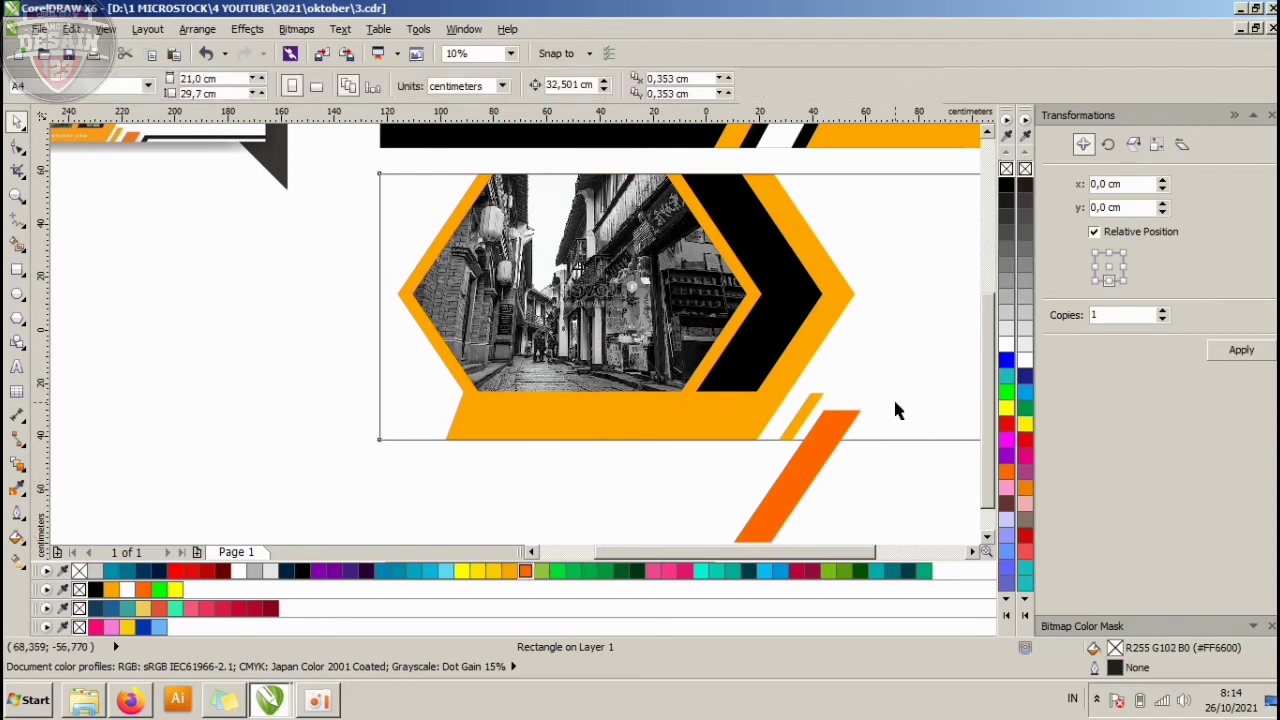
Intersect the darker orange bar with the white banner and delete the original bar, keeping only the part inside the banner.
click(777, 306)
click(625, 85)
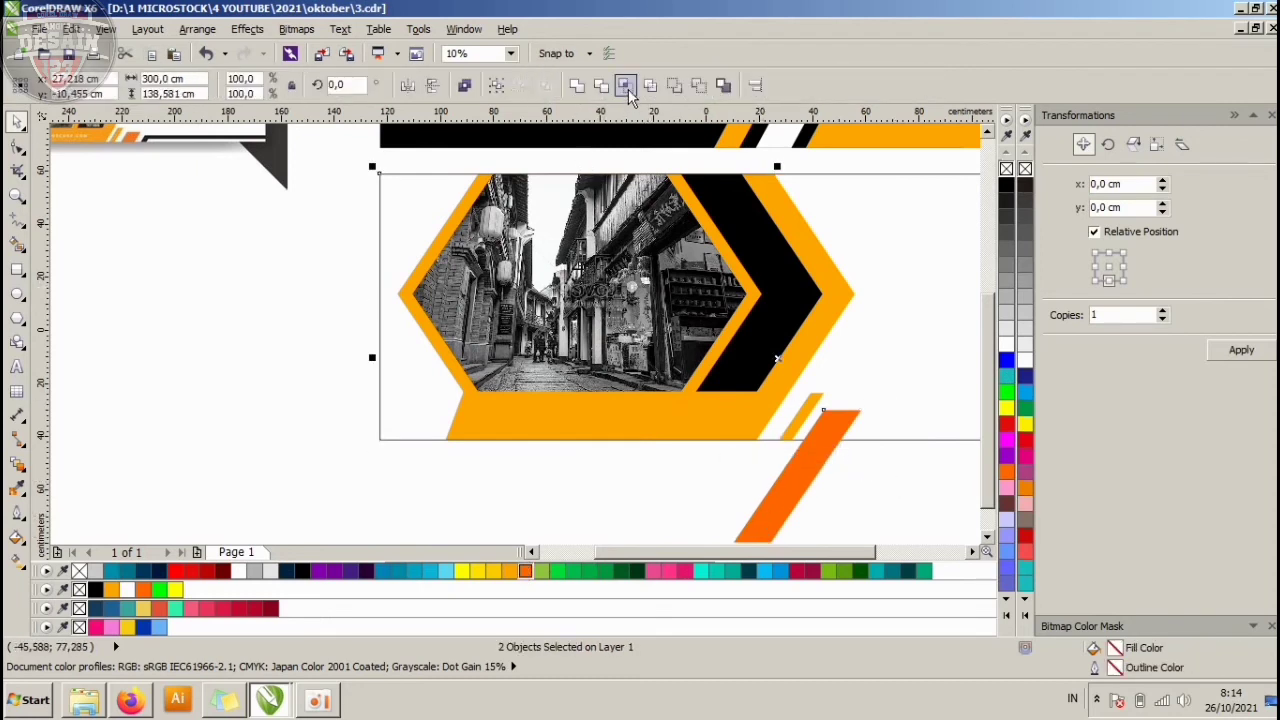
click(809, 471)
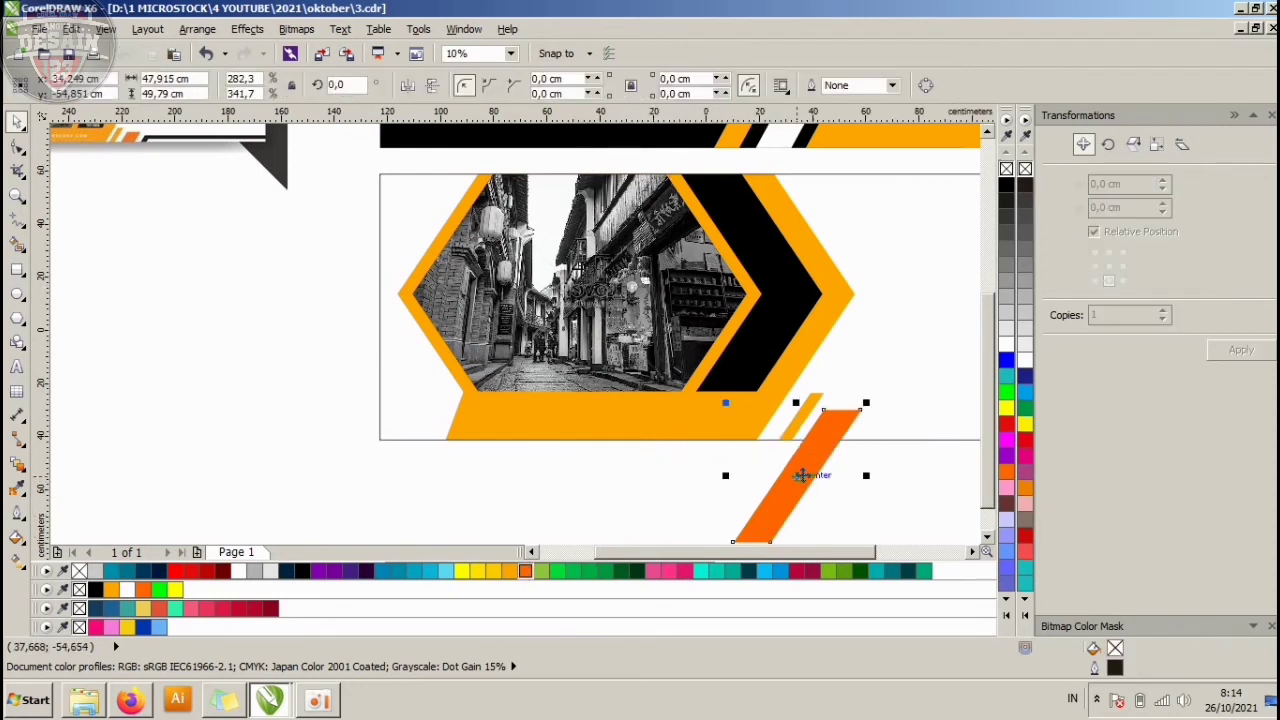
key(Delete)
Draw a rectangle about 128 × 53 cm overlapping the white banner's lower right corner, starting beside the darker orange bar.
click(17, 270)
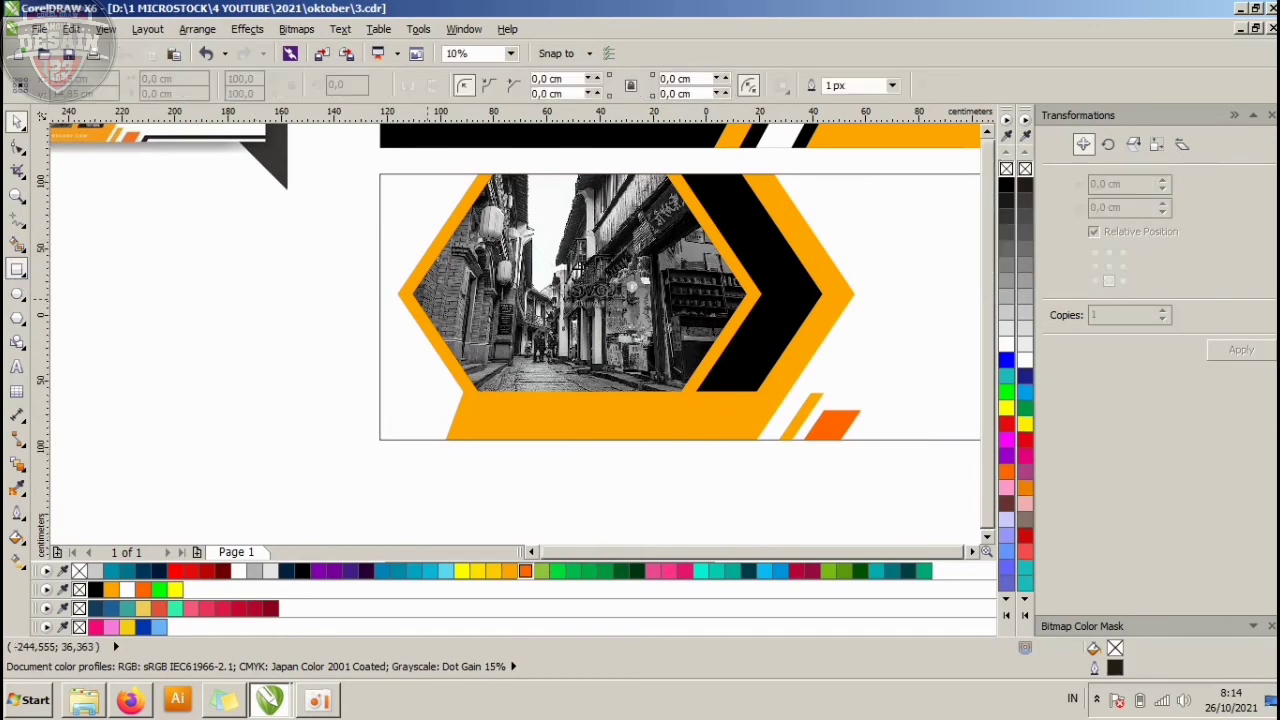
scroll(426, 298, down, 1)
scroll(682, 372, up, 1)
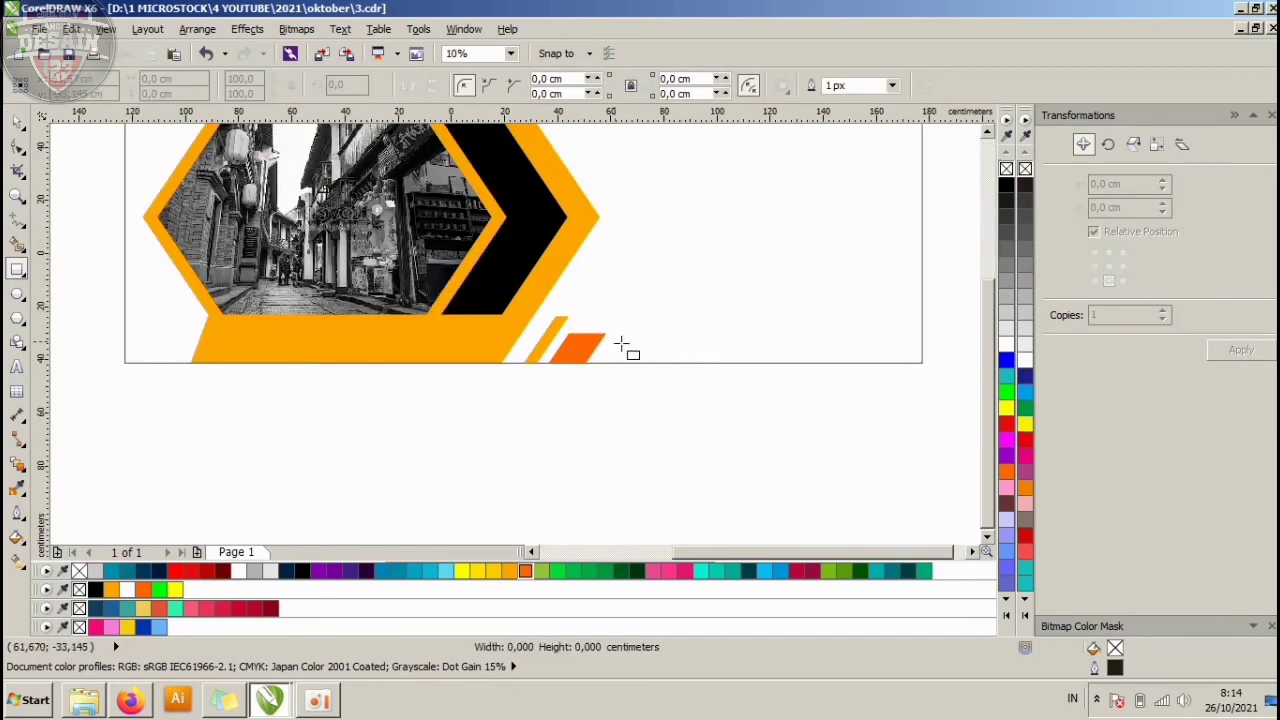
drag(615, 342, 957, 484)
click(17, 121)
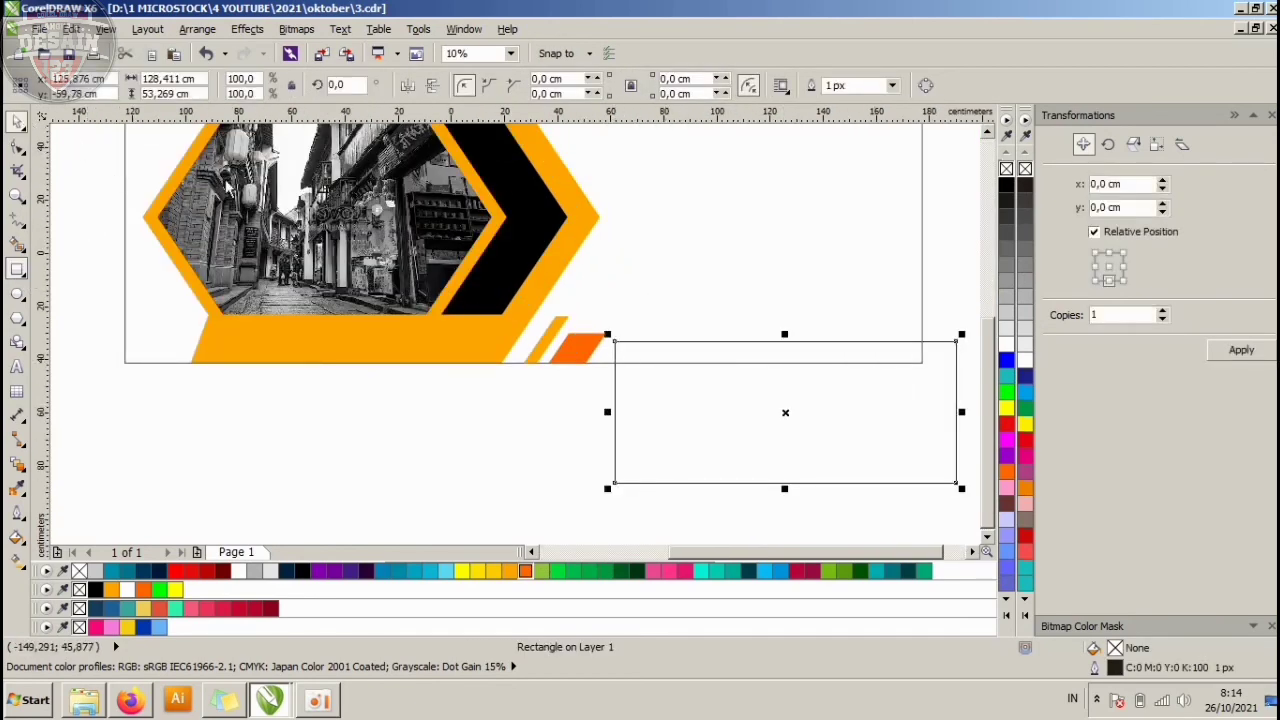
Create a concentric smaller copy of the new rectangle, about 122 × 47 cm, leaving an even margin between the two.
drag(962, 333, 941, 340)
scroll(967, 428, up, 2)
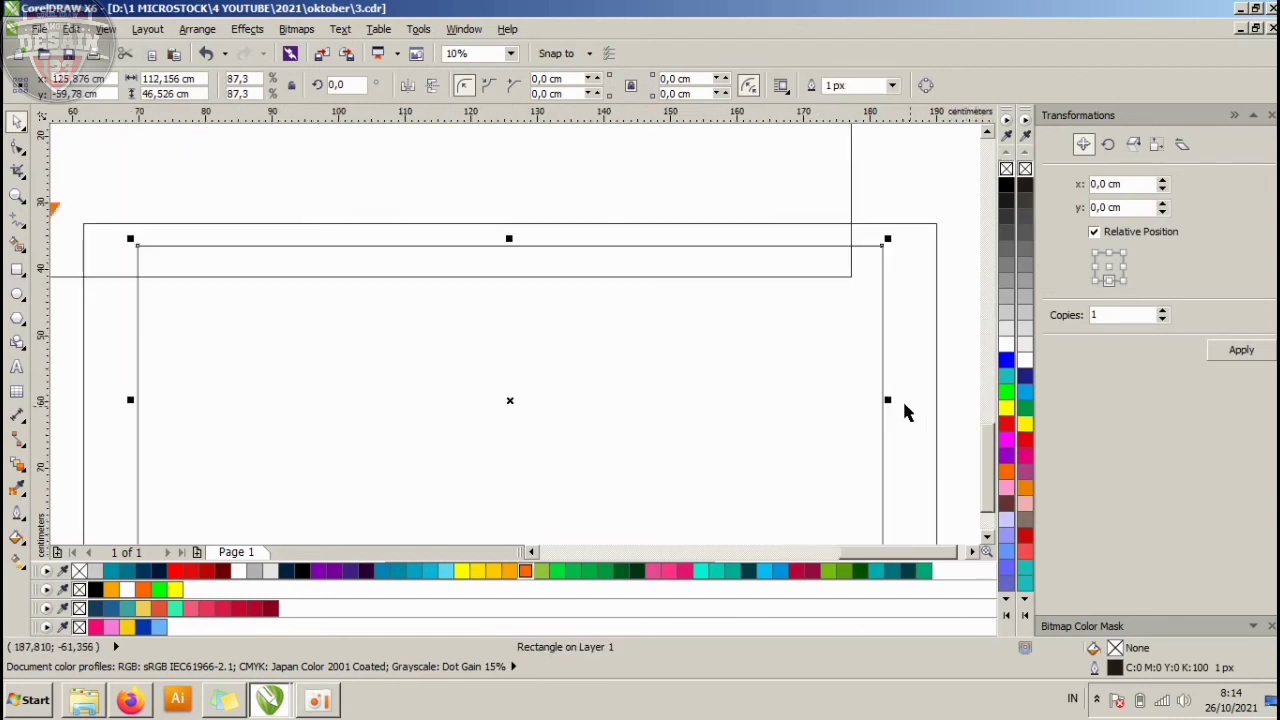
mouse_move(889, 400)
mouse_down()
mouse_move(921, 401)
mouse_move(911, 411)
mouse_up()
scroll(902, 408, up, 2)
scroll(920, 320, down, 2)
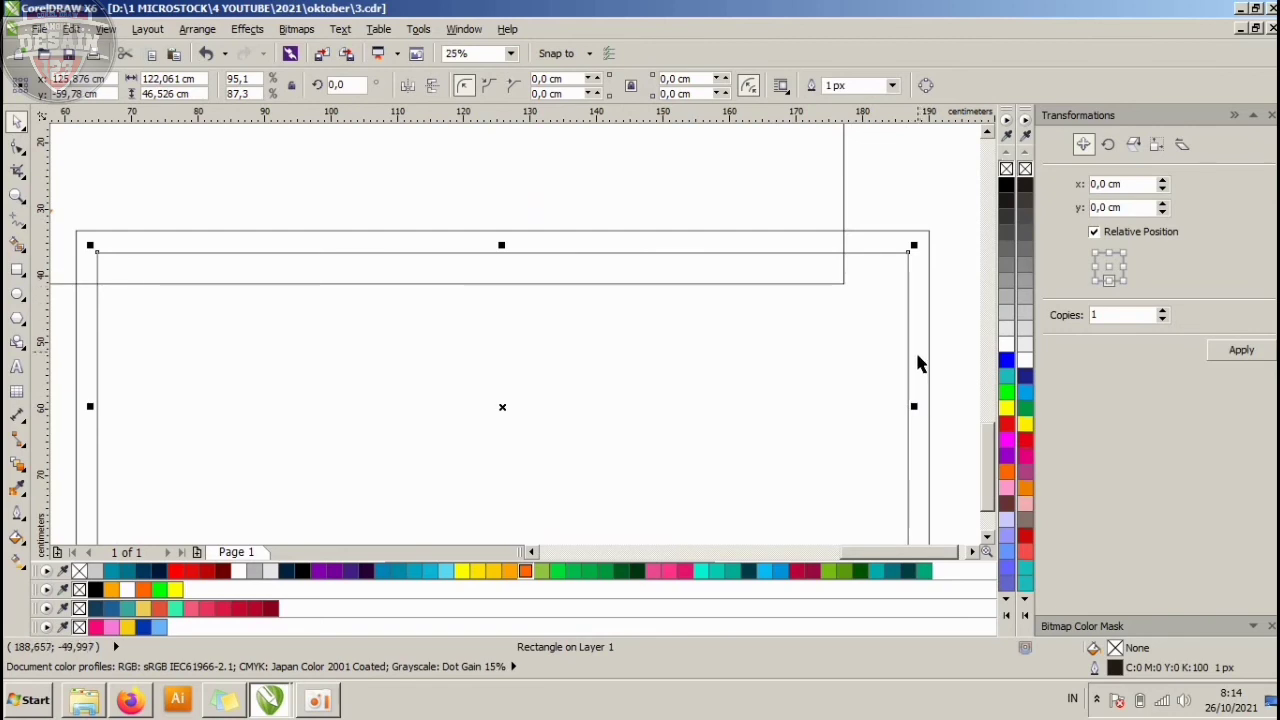
Trim the larger rectangle with the smaller one to form a hollow frame, and delete the inner rectangle.
shift+click(927, 300)
click(601, 85)
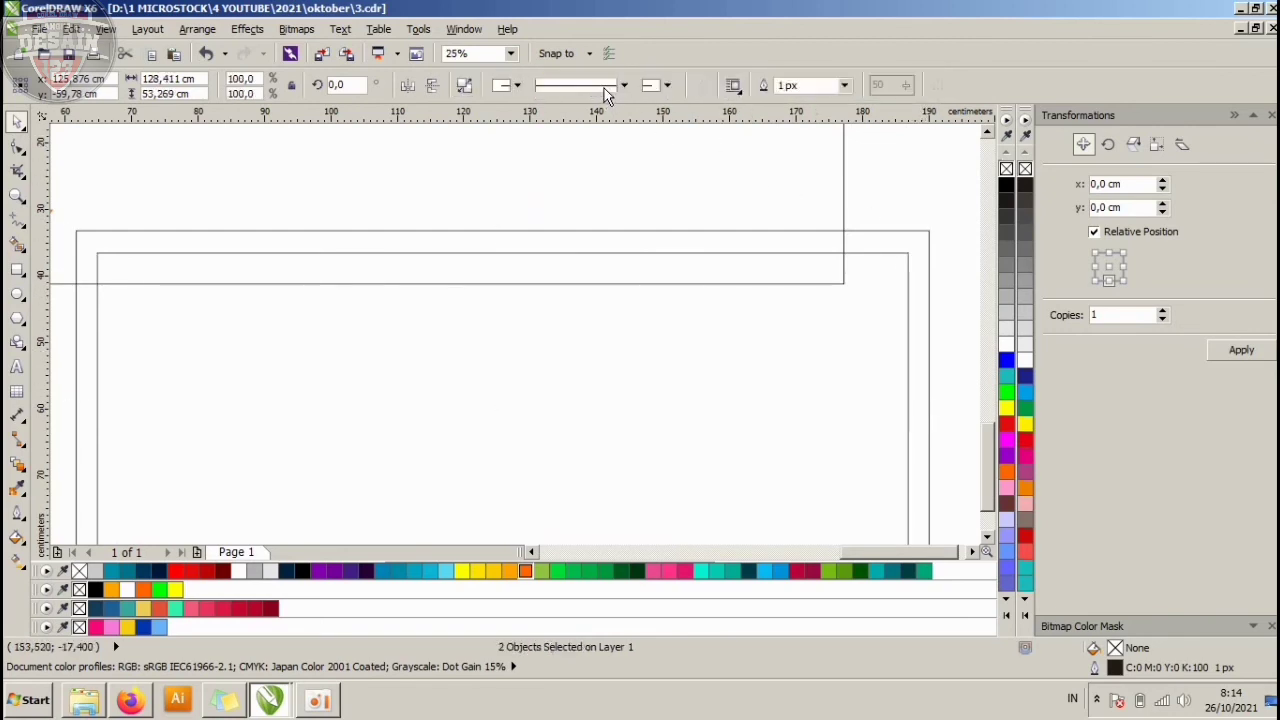
click(909, 334)
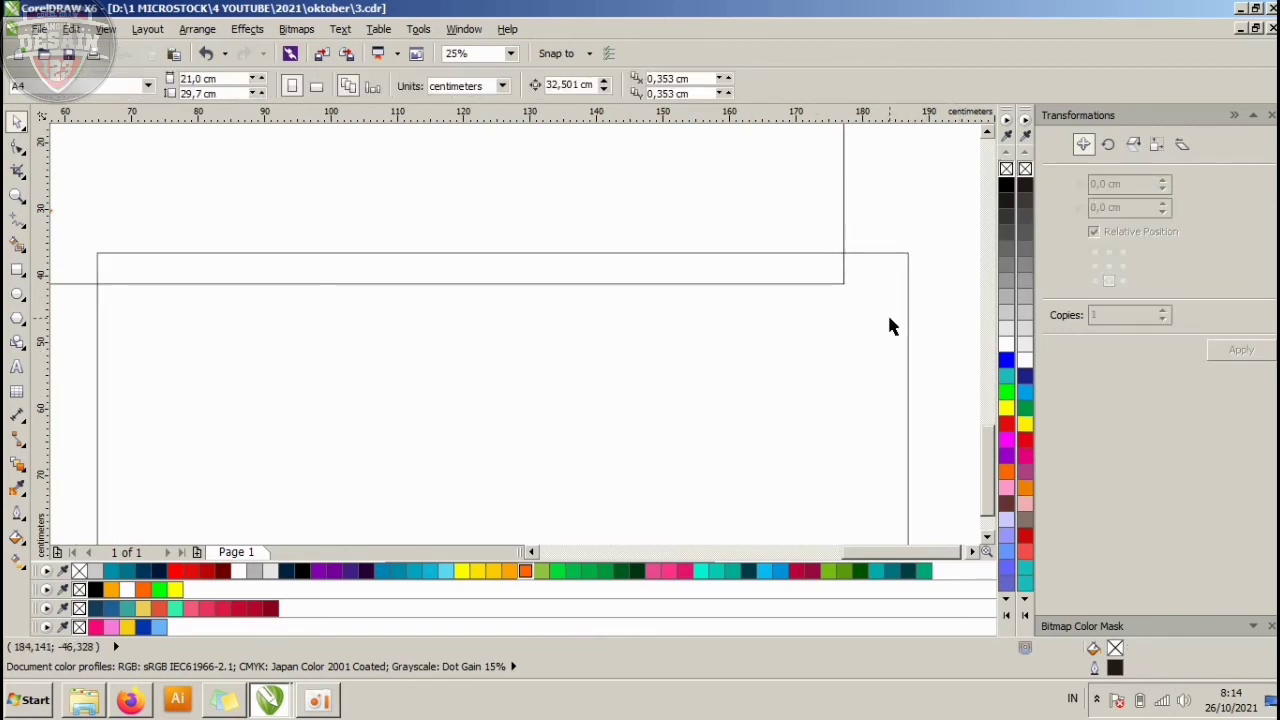
key(ctrl+z)
click(915, 187)
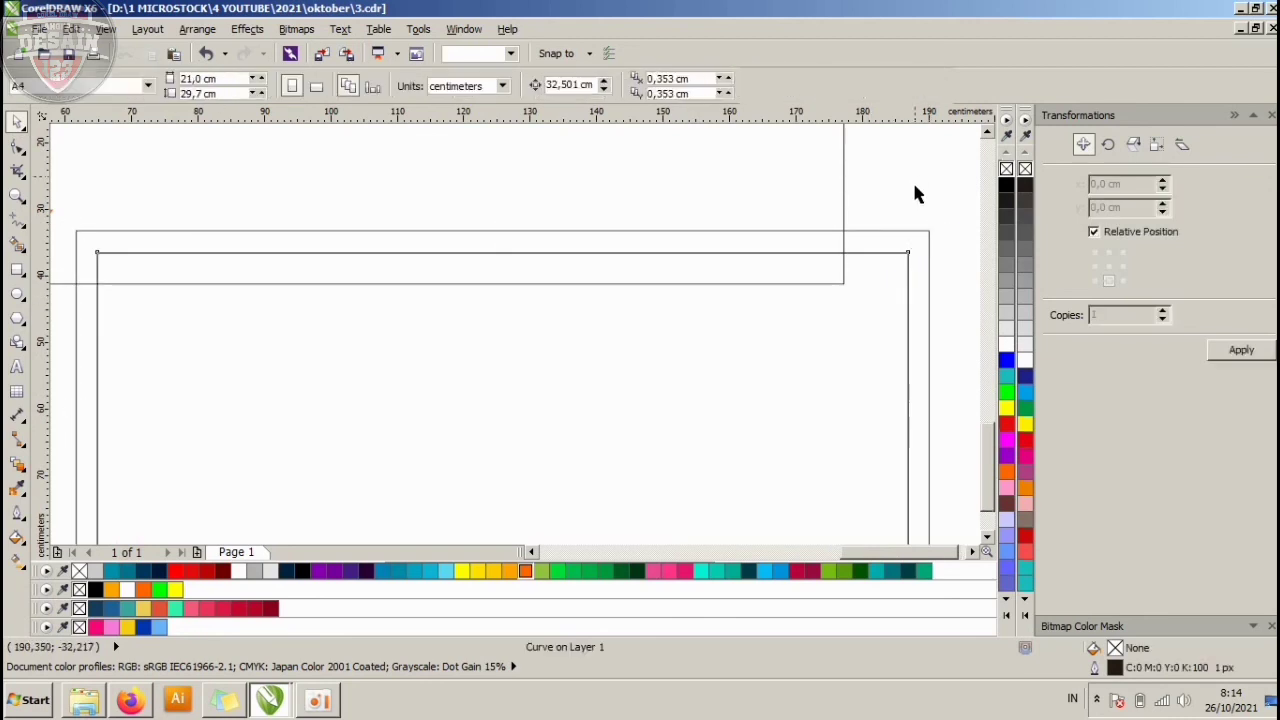
click(908, 249)
Skew the hollow frame to about 165 cm wide to match the orange bars' slant, and fill it black without an outline.
scroll(900, 245, down, 3)
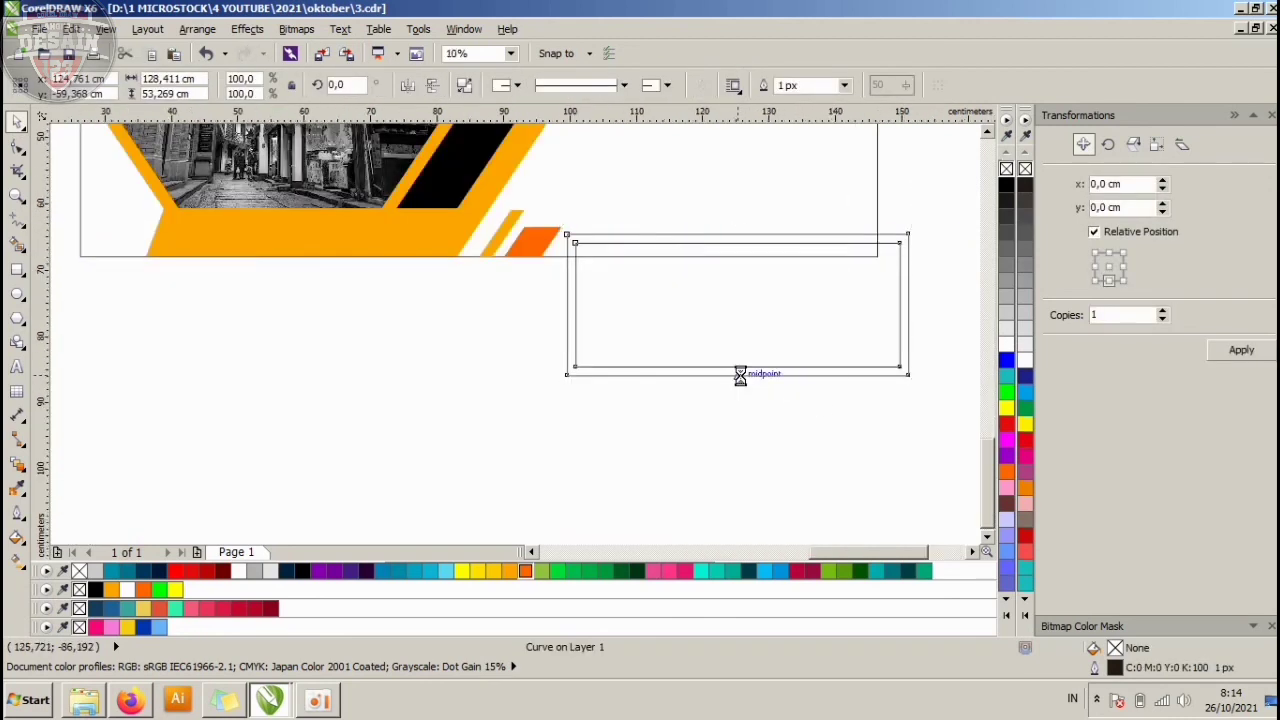
scroll(740, 378, up, 3)
drag(590, 393, 615, 398)
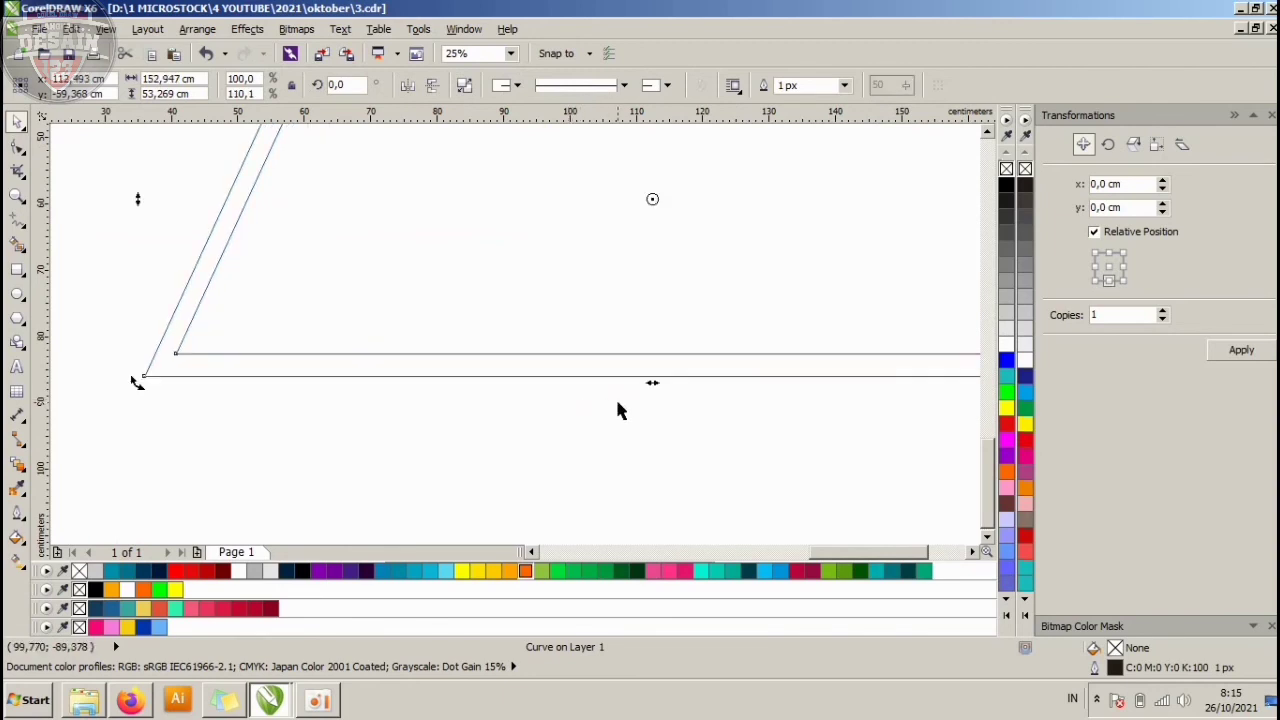
scroll(625, 392, down, 3)
scroll(655, 243, up, 3)
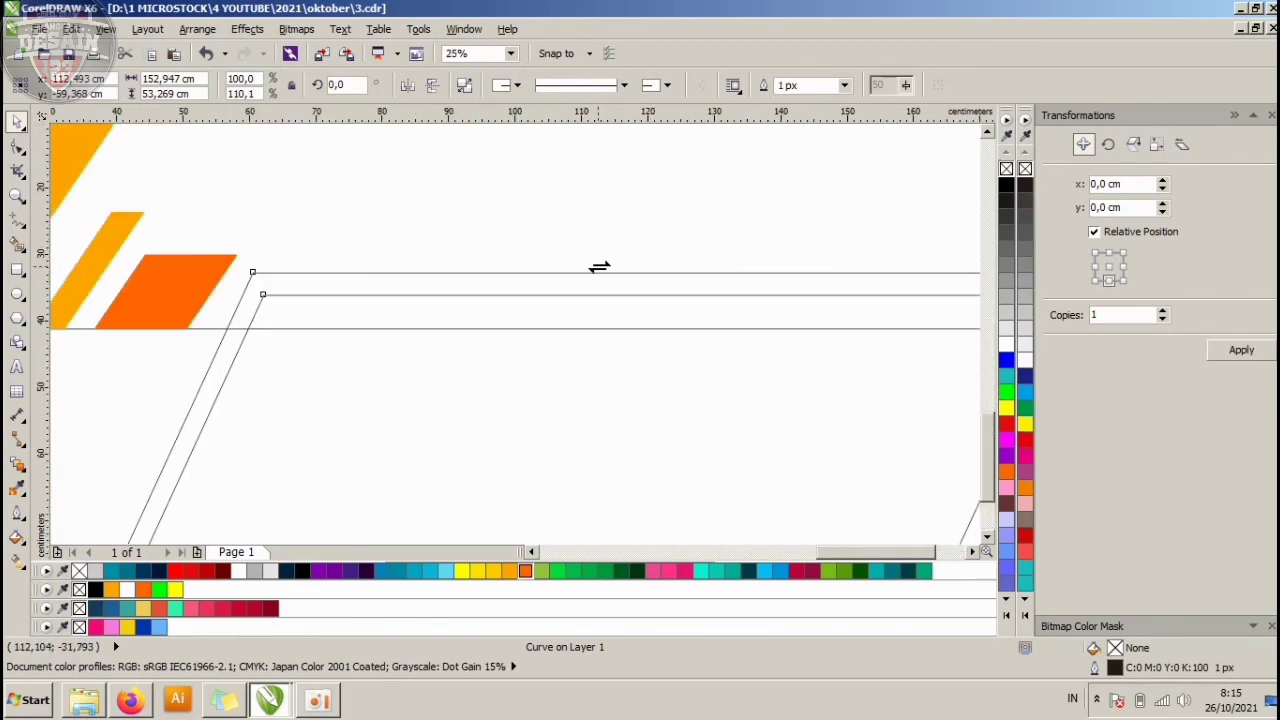
drag(597, 268, 631, 293)
scroll(631, 293, down, 3)
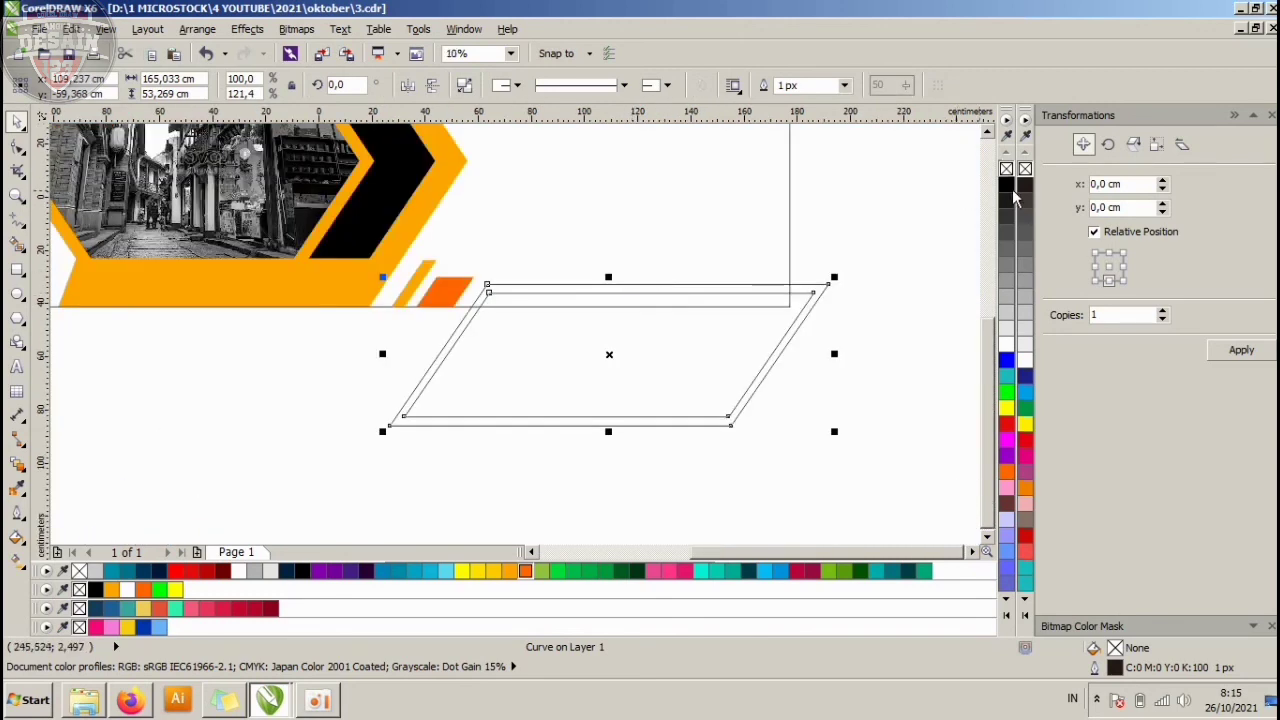
click(1010, 187)
right_click(1008, 168)
Intersect the black slanted frame with the white banner and delete the original frame, keeping only the part inside the banner.
click(736, 228)
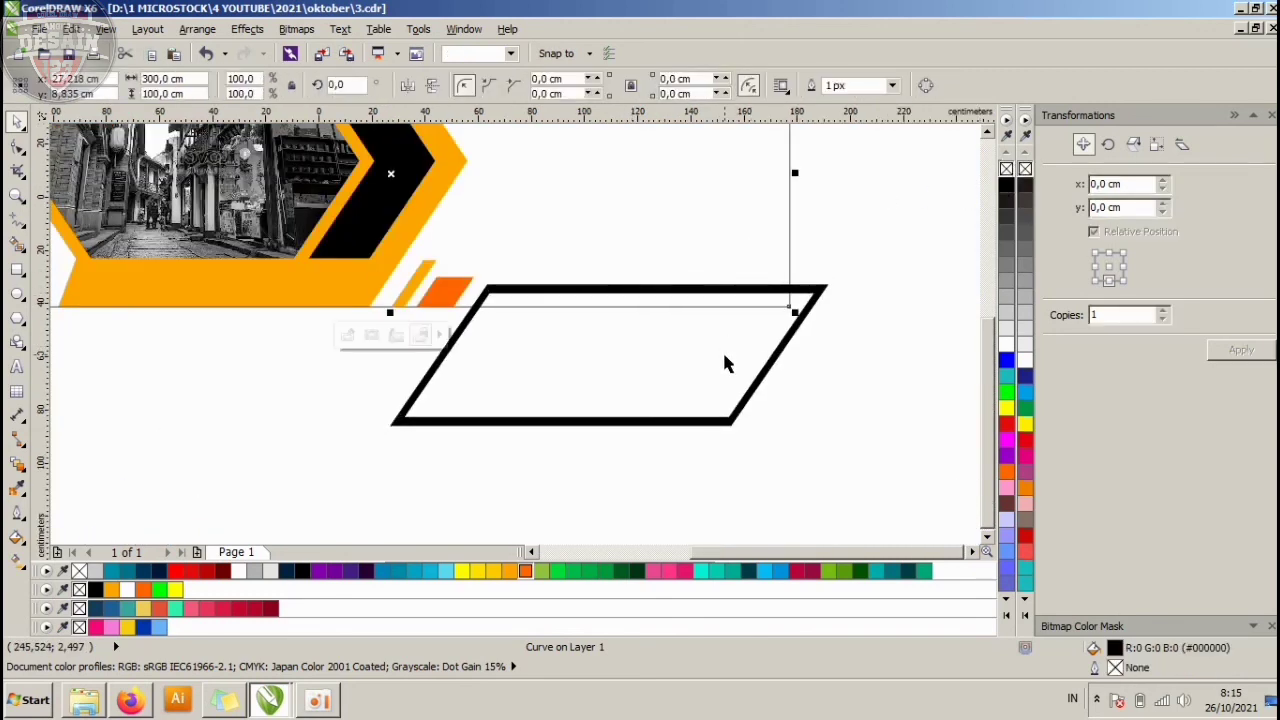
shift+click(731, 414)
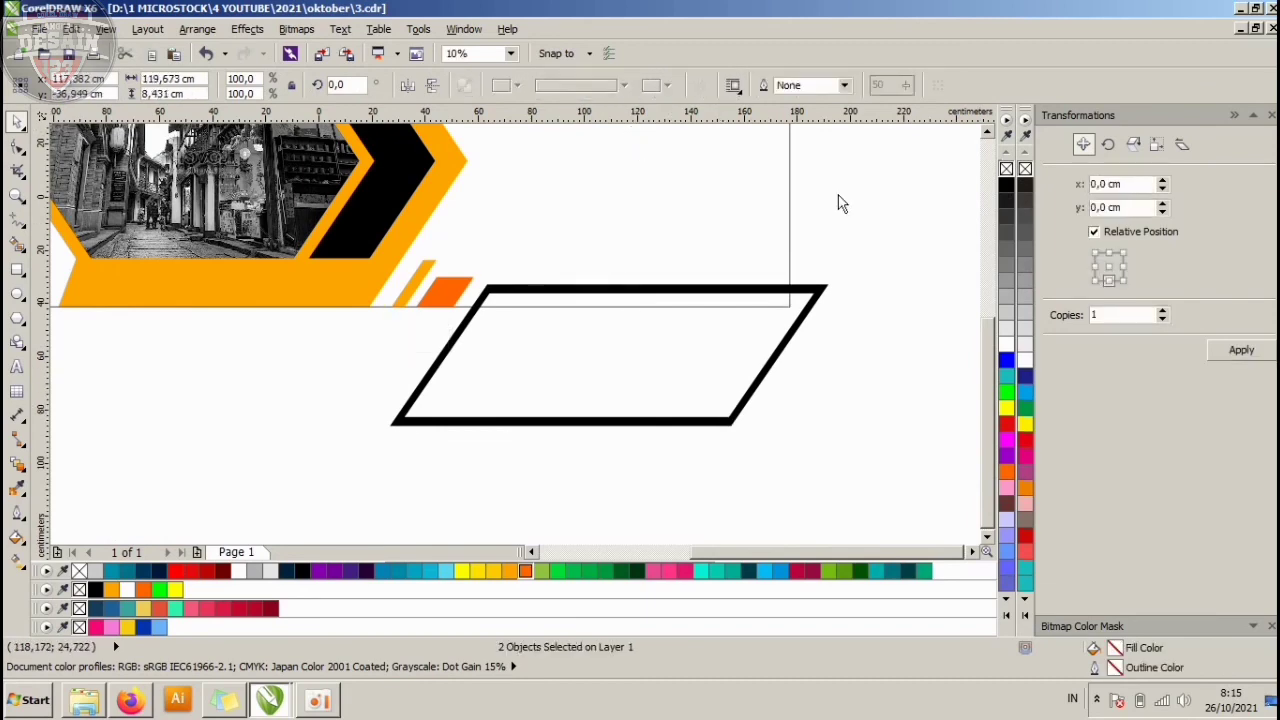
click(838, 218)
click(820, 290)
key(Delete)
Copy the logo circle and "LOGO DISINI" text from the dark banner to the white banner's upper right area and color them black.
scroll(791, 346, down, 1)
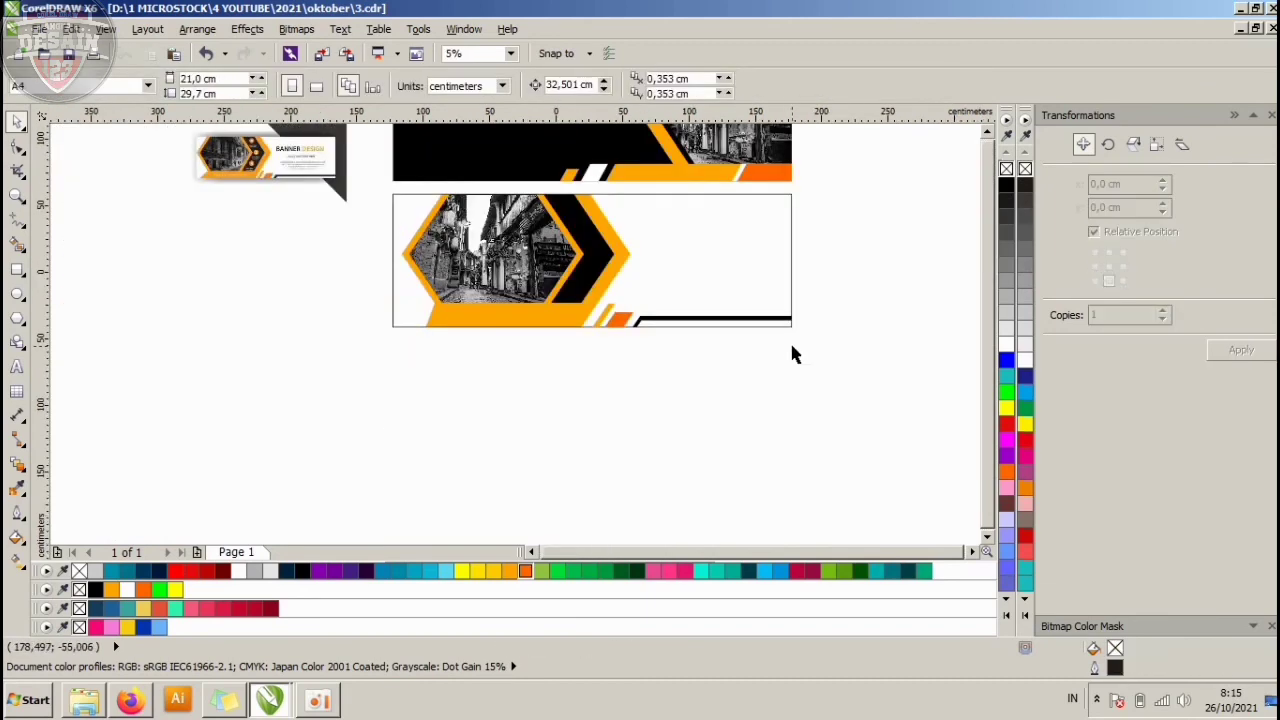
scroll(791, 353, down, 2)
scroll(570, 302, up, 2)
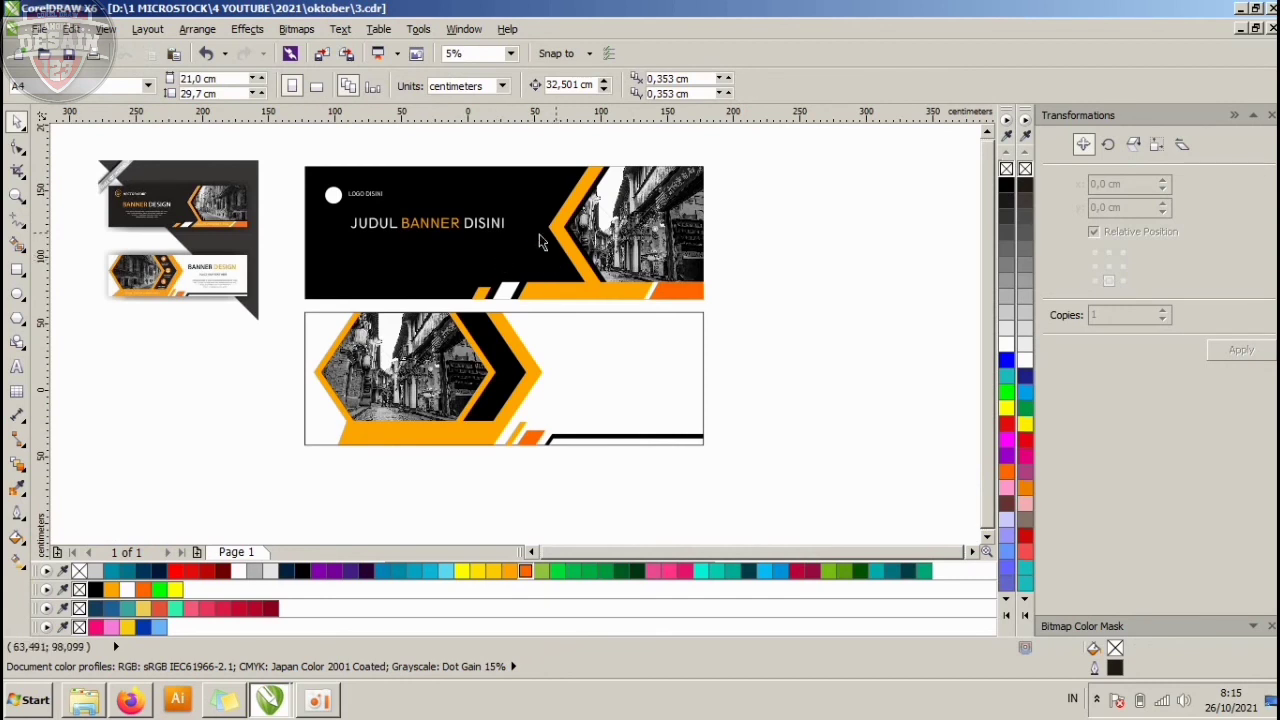
click(419, 238)
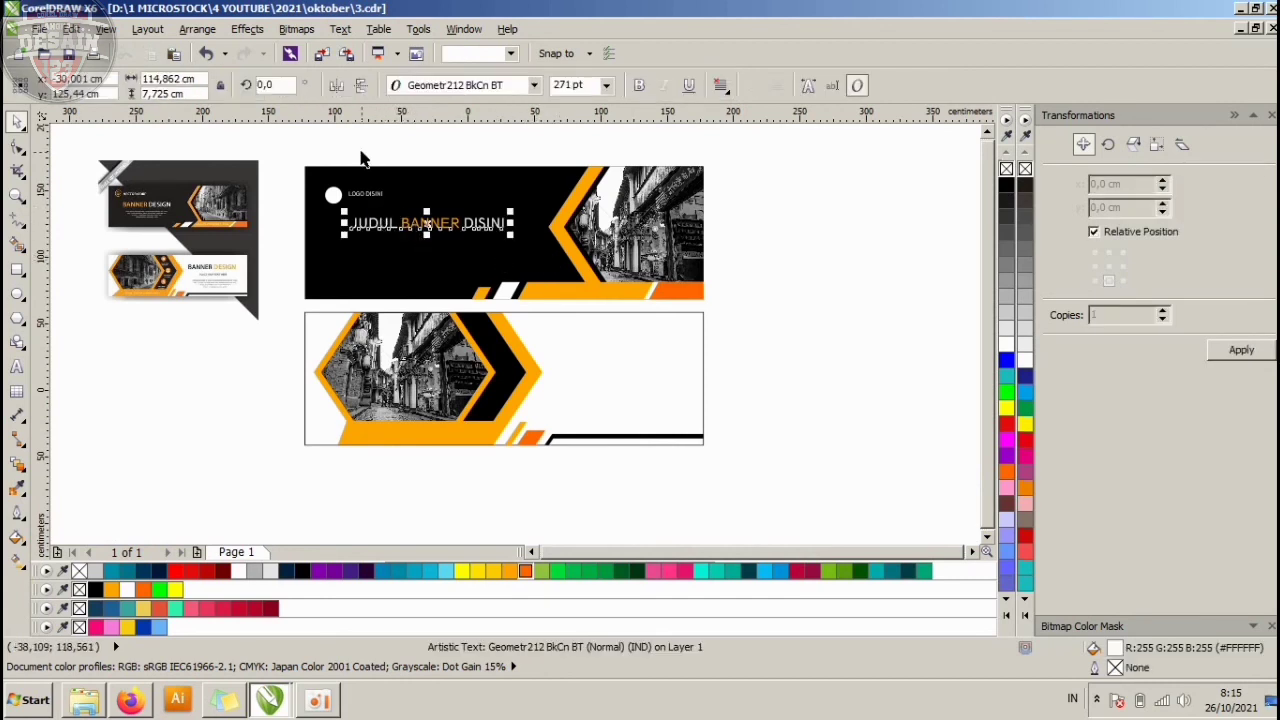
drag(289, 150, 657, 333)
right_click(657, 333)
click(718, 296)
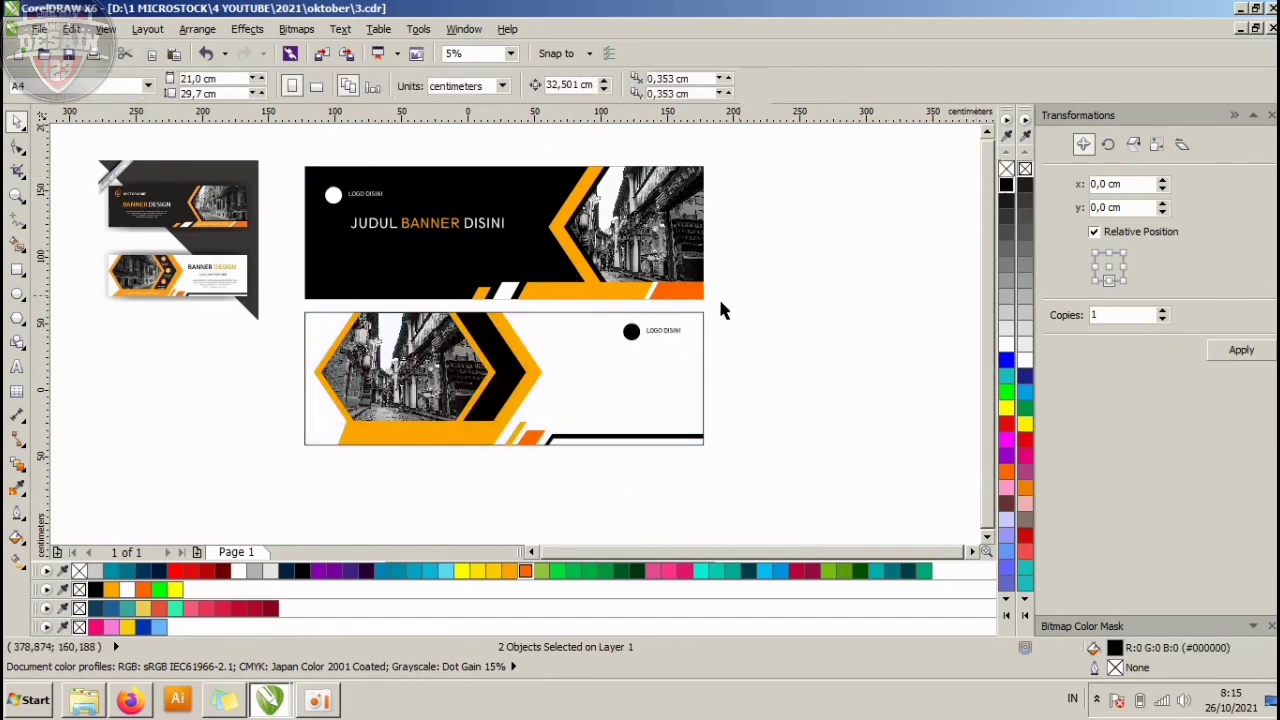
Place the "LOGO DISINI" text left of its black circle and move both toward the white banner's upper right corner.
scroll(664, 336, up, 2)
drag(641, 340, 515, 338)
drag(803, 367, 450, 310)
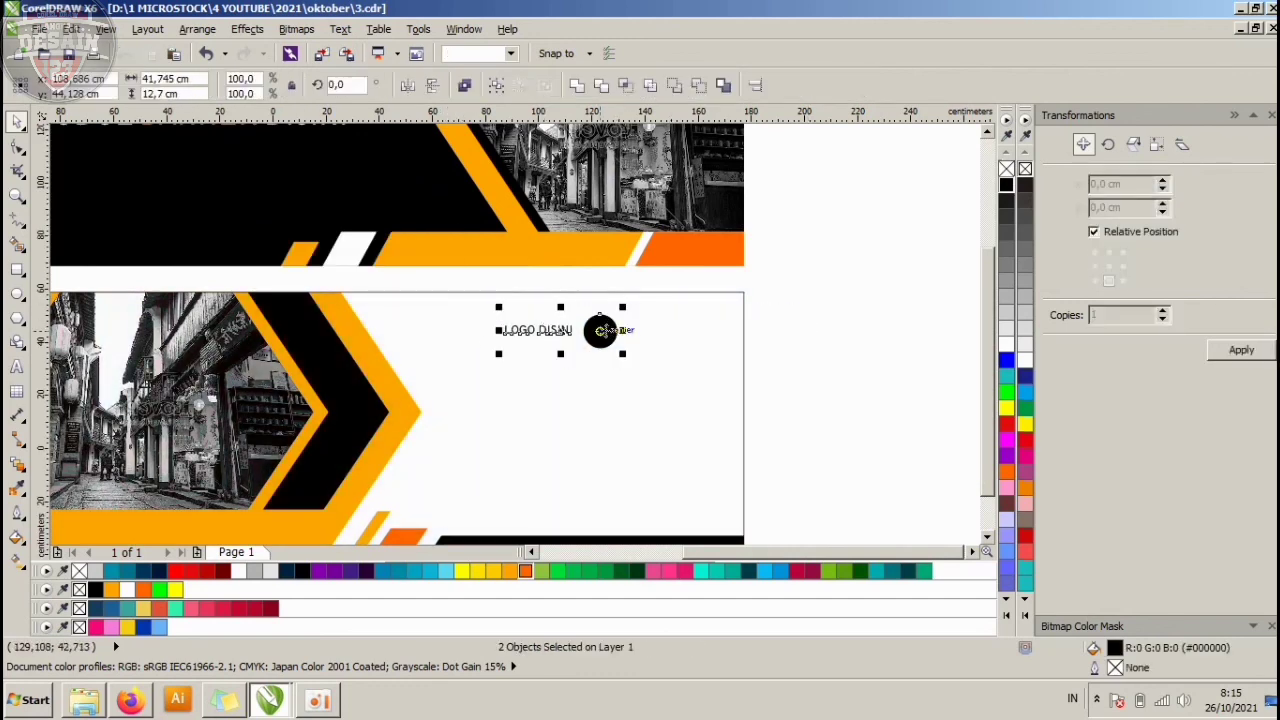
drag(618, 332, 695, 329)
click(803, 318)
scroll(801, 320, down, 2)
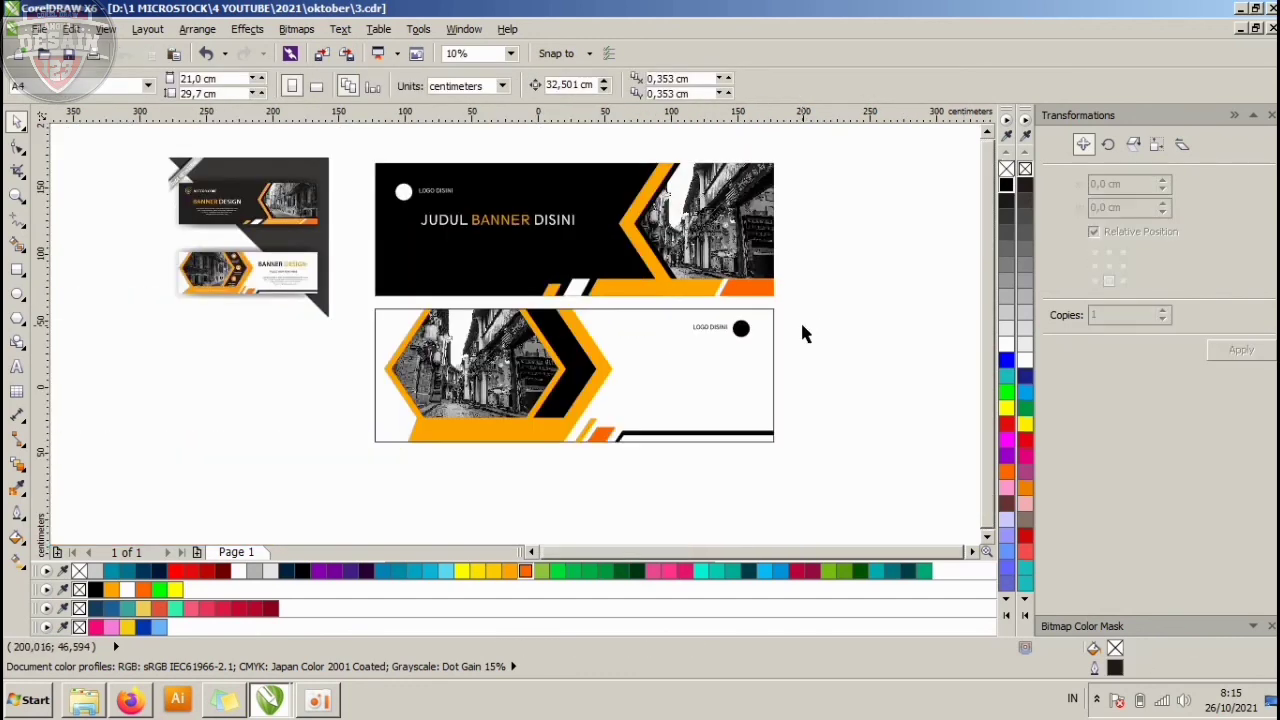
Copy the "JUDUL BANNER DISINI" headline onto the white banner, color it black and break it into two lines after "JUDUL".
drag(476, 222, 716, 372)
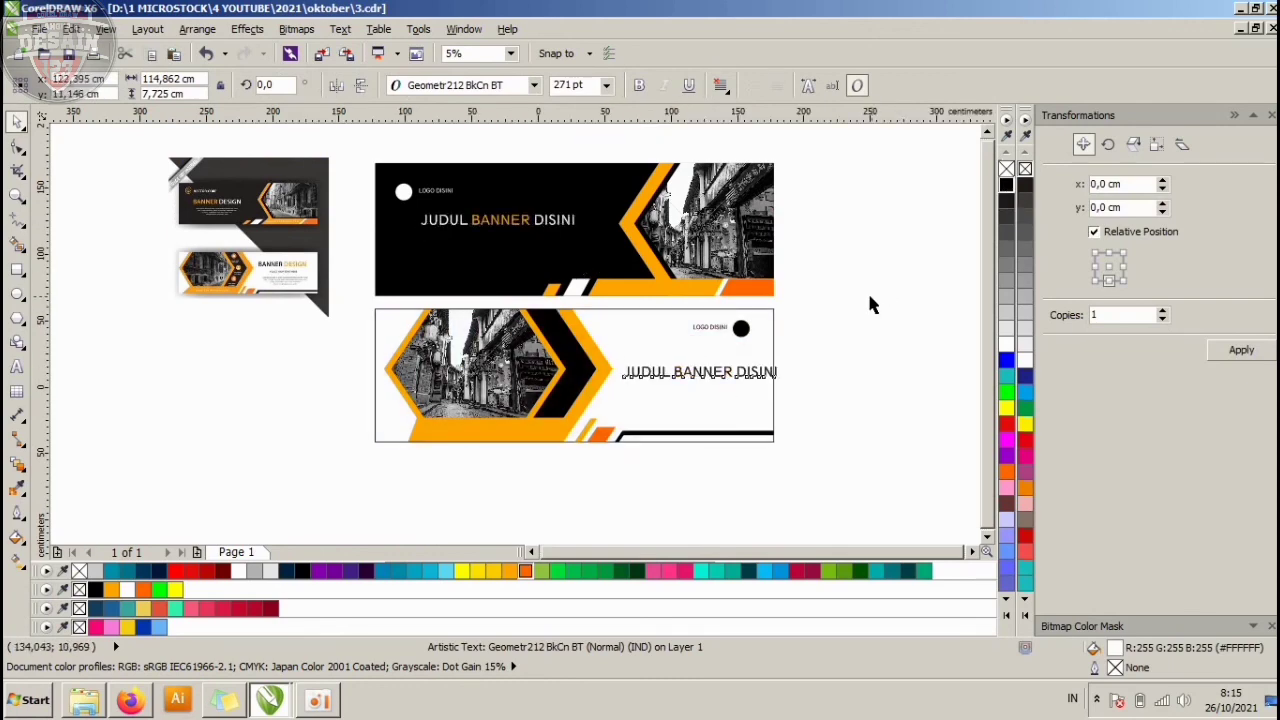
click(871, 306)
scroll(714, 364, up, 2)
double_click(646, 382)
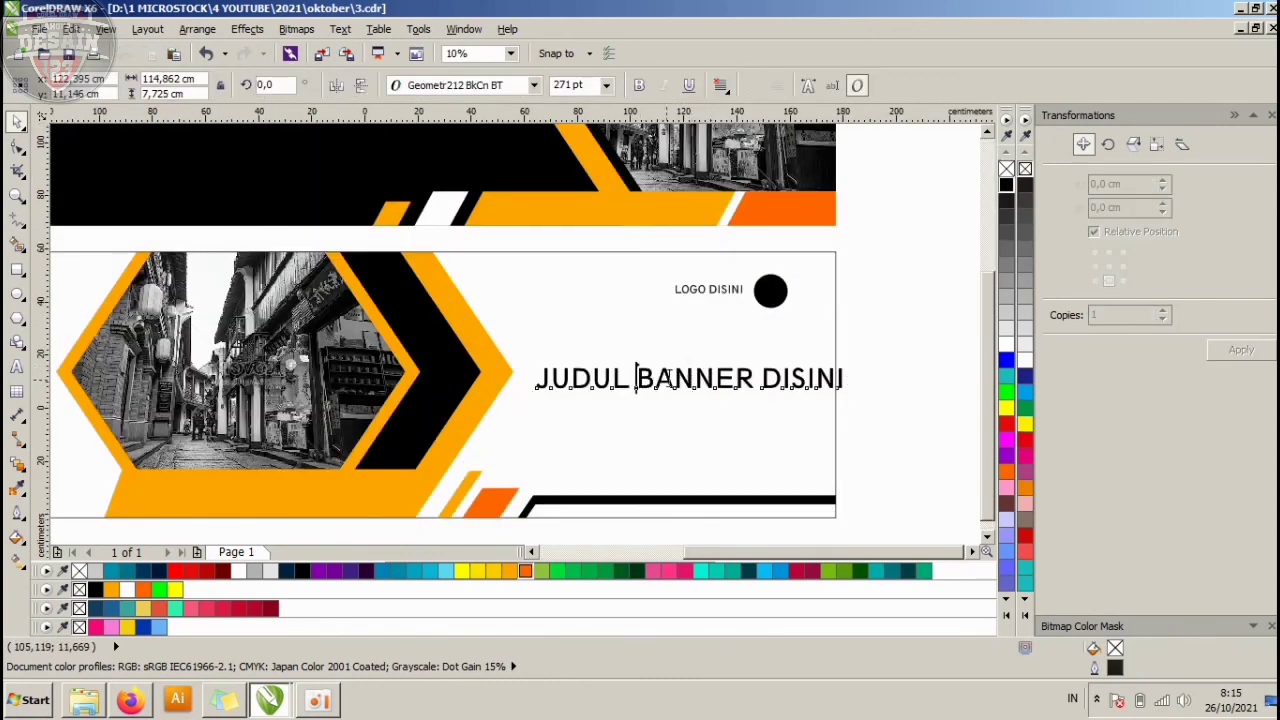
key(Return)
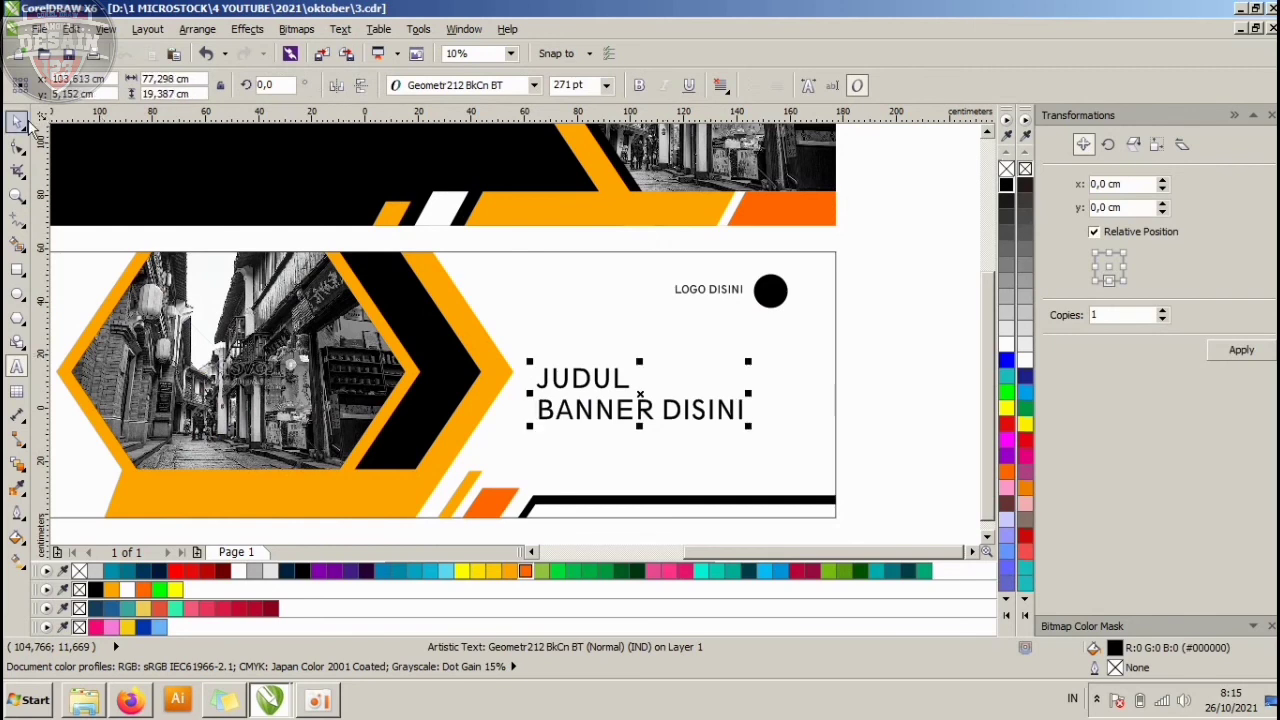
Align the two headline lines at their right edges and move them below the white banner's logo.
drag(870, 432, 534, 357)
key(r)
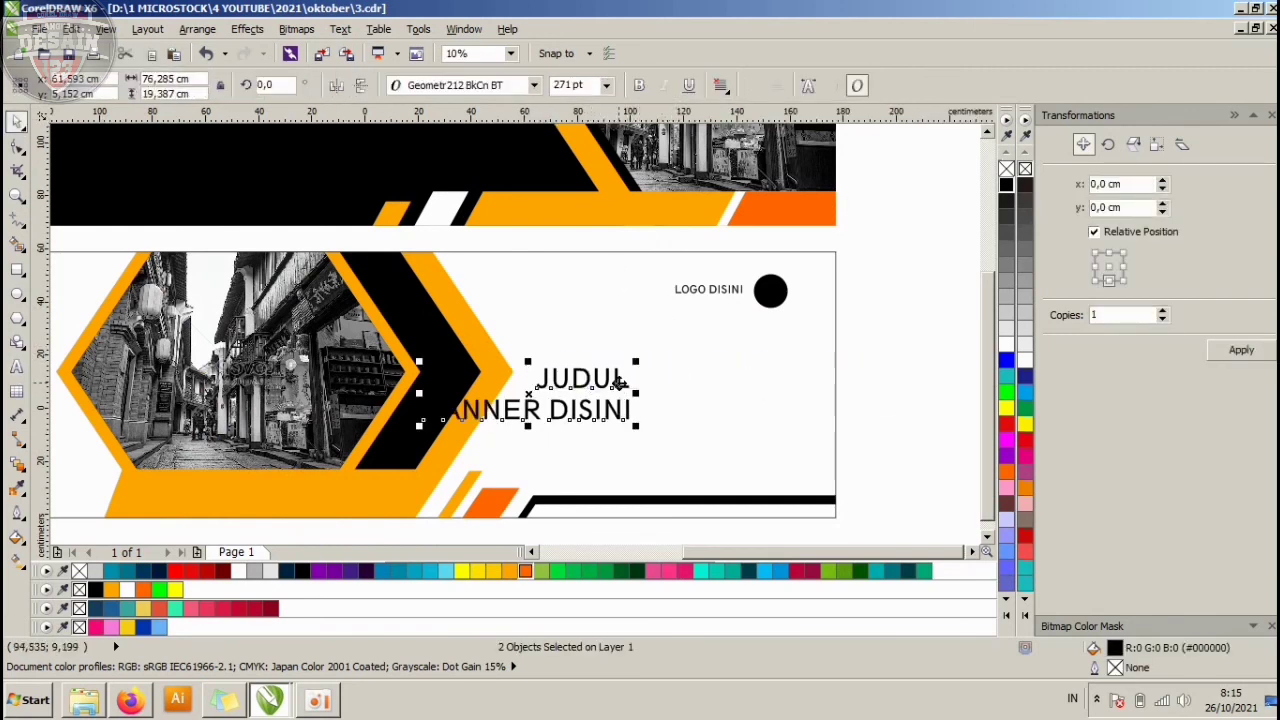
drag(620, 382, 764, 350)
click(837, 357)
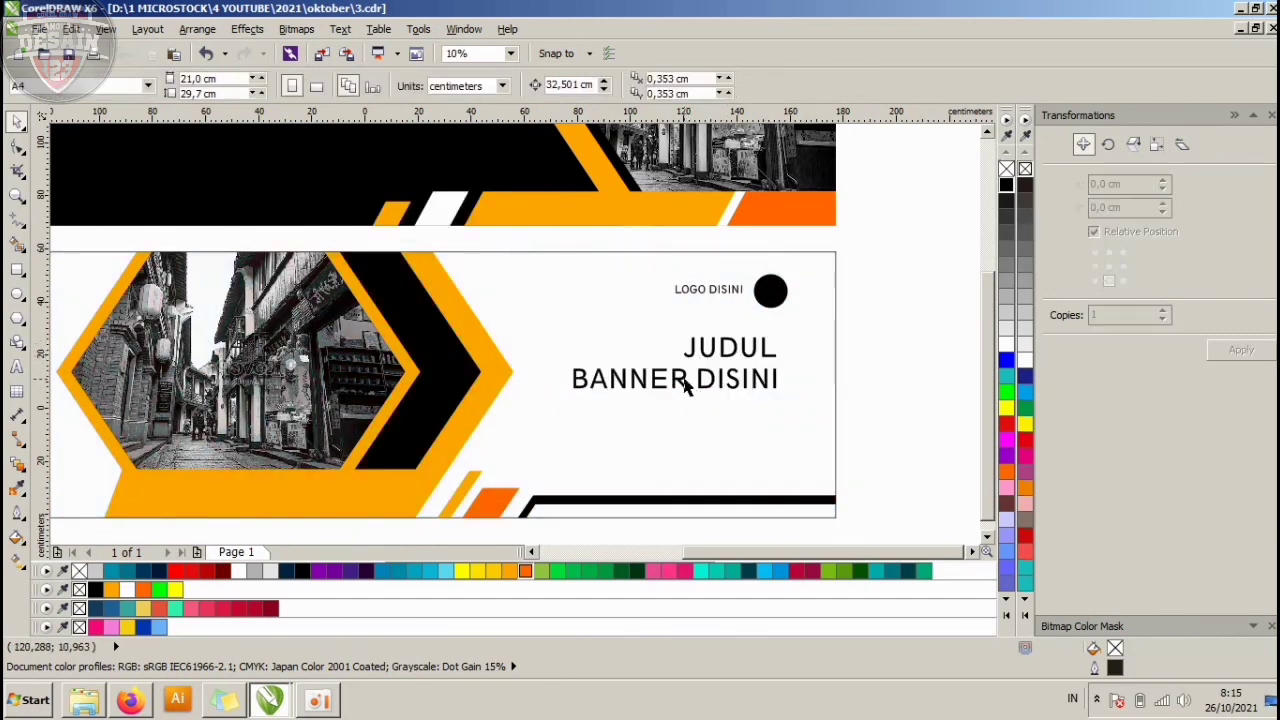
Color only the word "BANNER" in the white banner's headline orange (#FF6600).
double_click(686, 387)
drag(688, 383, 572, 383)
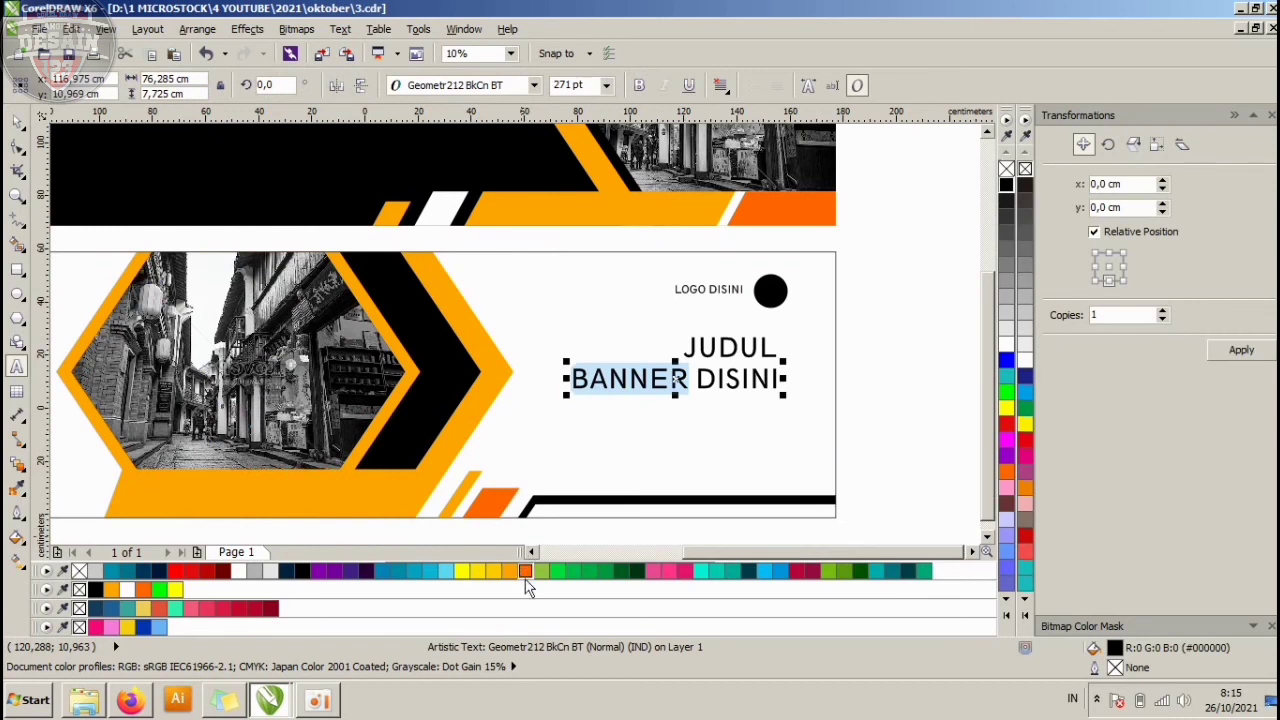
click(526, 571)
click(20, 121)
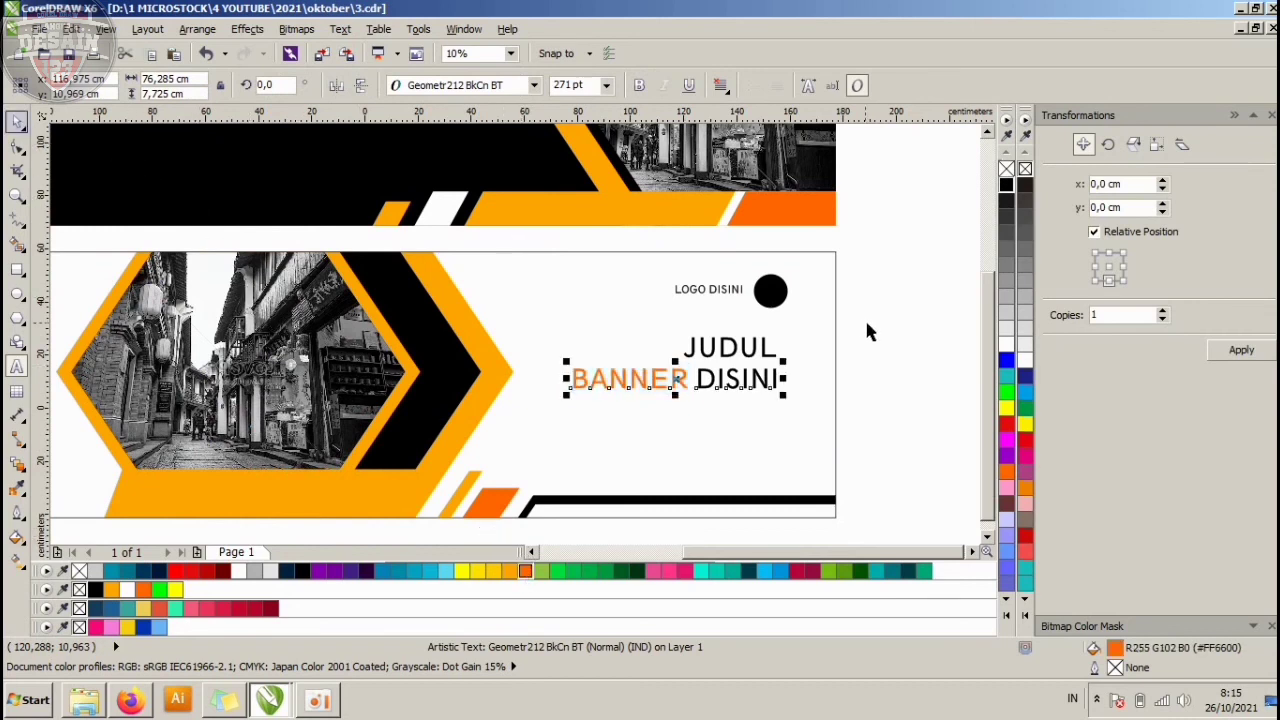
click(862, 330)
Fill the lower banner's base rectangle white and remove its outline.
click(816, 337)
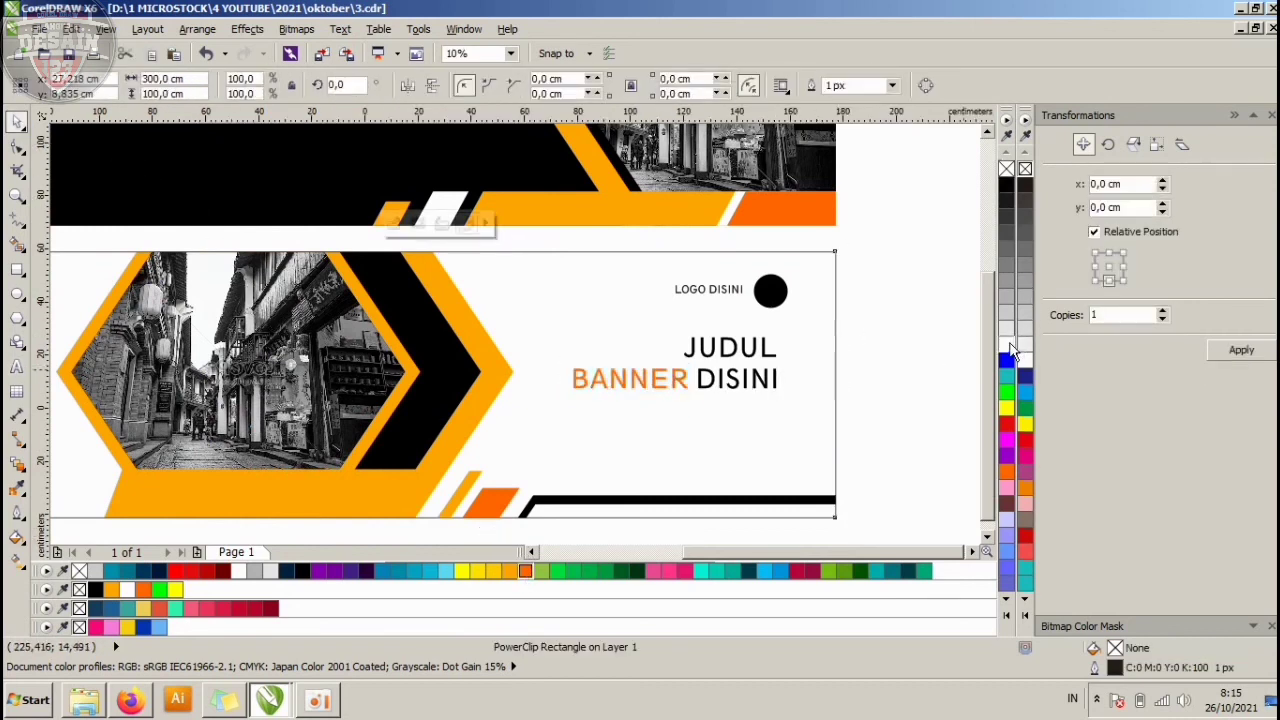
click(960, 243)
scroll(750, 304, down, 1)
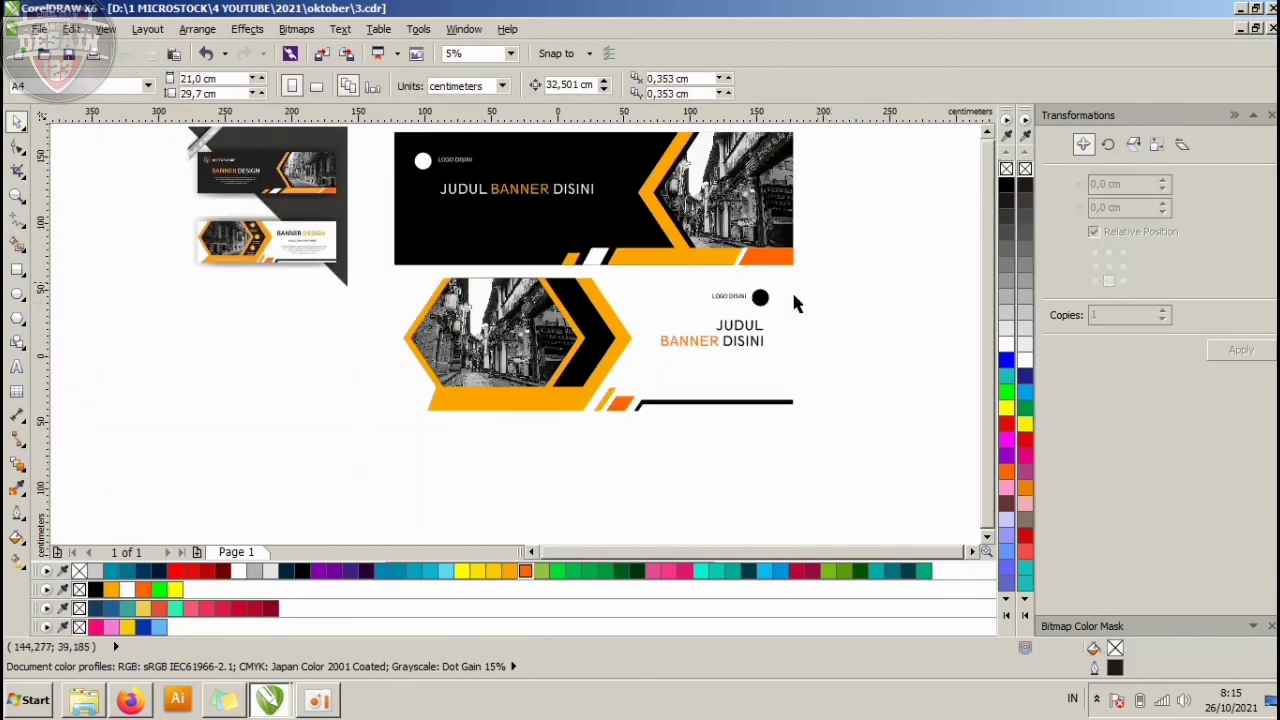
Delete the reference image beside the banners.
key(Delete)
scroll(391, 319, down, 1)
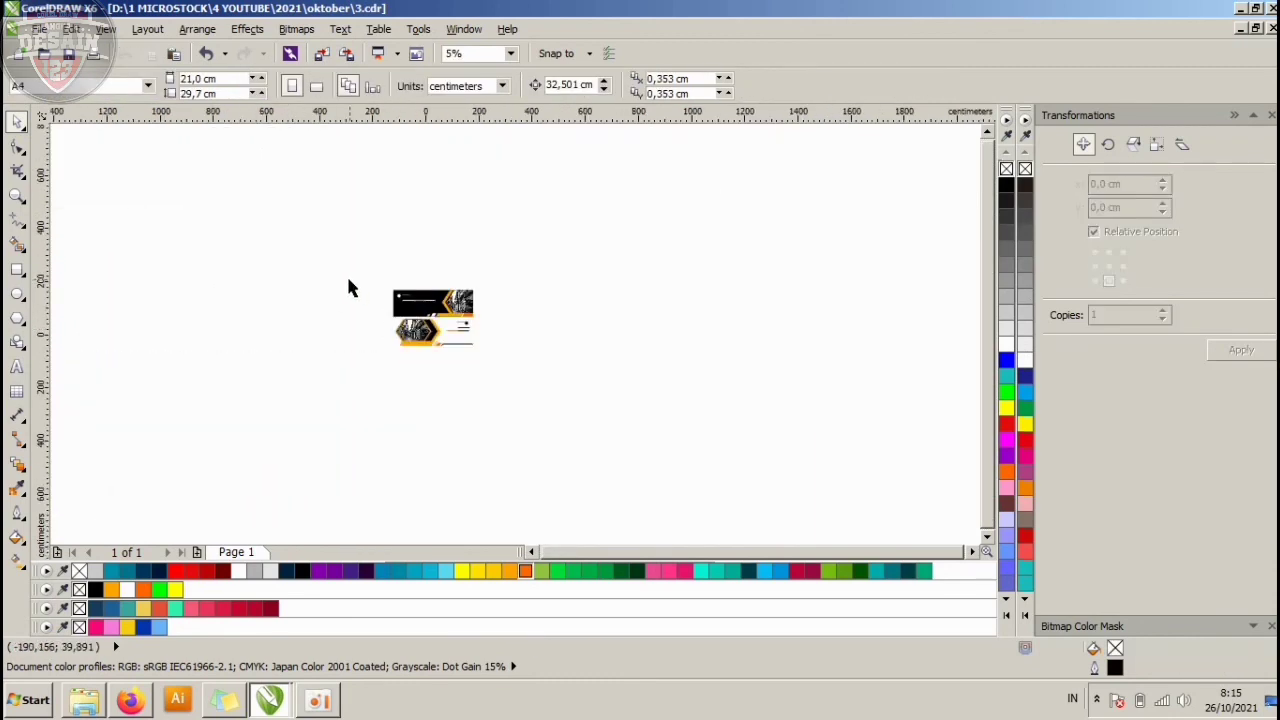
scroll(349, 279, up, 1)
scroll(500, 370, down, 2)
scroll(600, 375, up, 2)
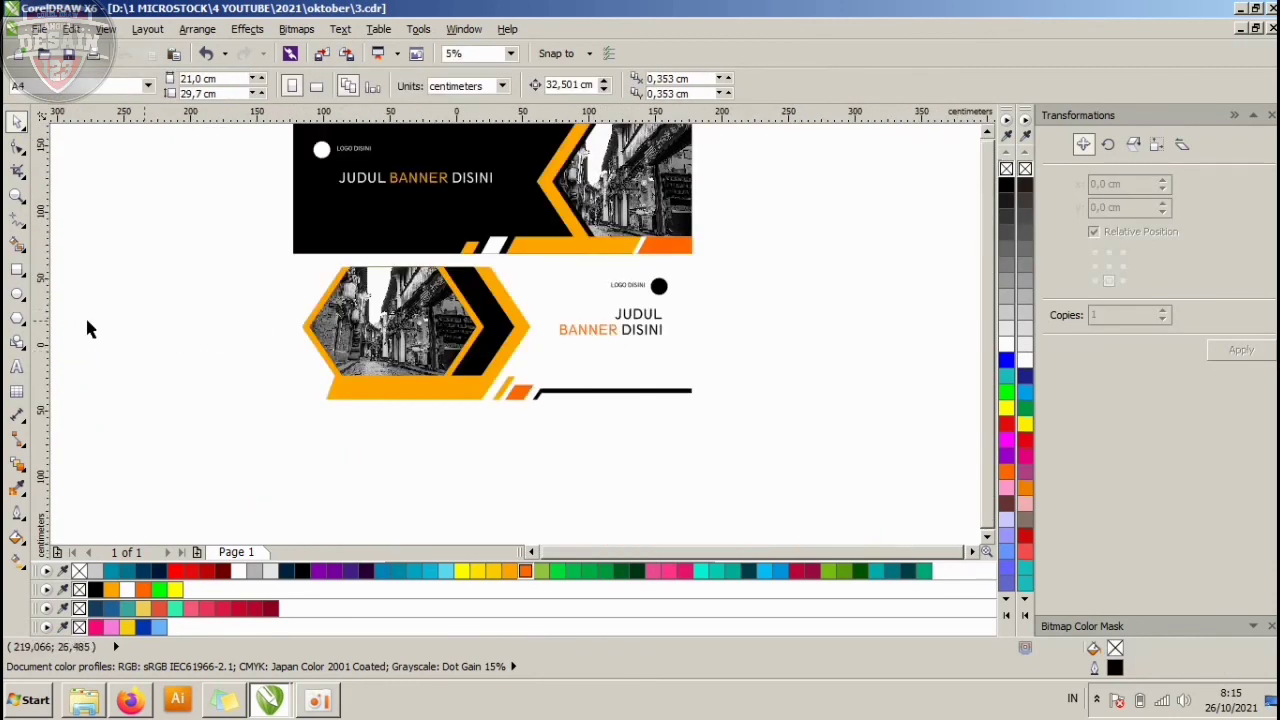
Draw a backdrop rectangle about 365 × 277 cm around both banners, fill it light gray (#CCCCCC) without an outline, and send it to the back.
click(18, 270)
scroll(251, 443, up, 1)
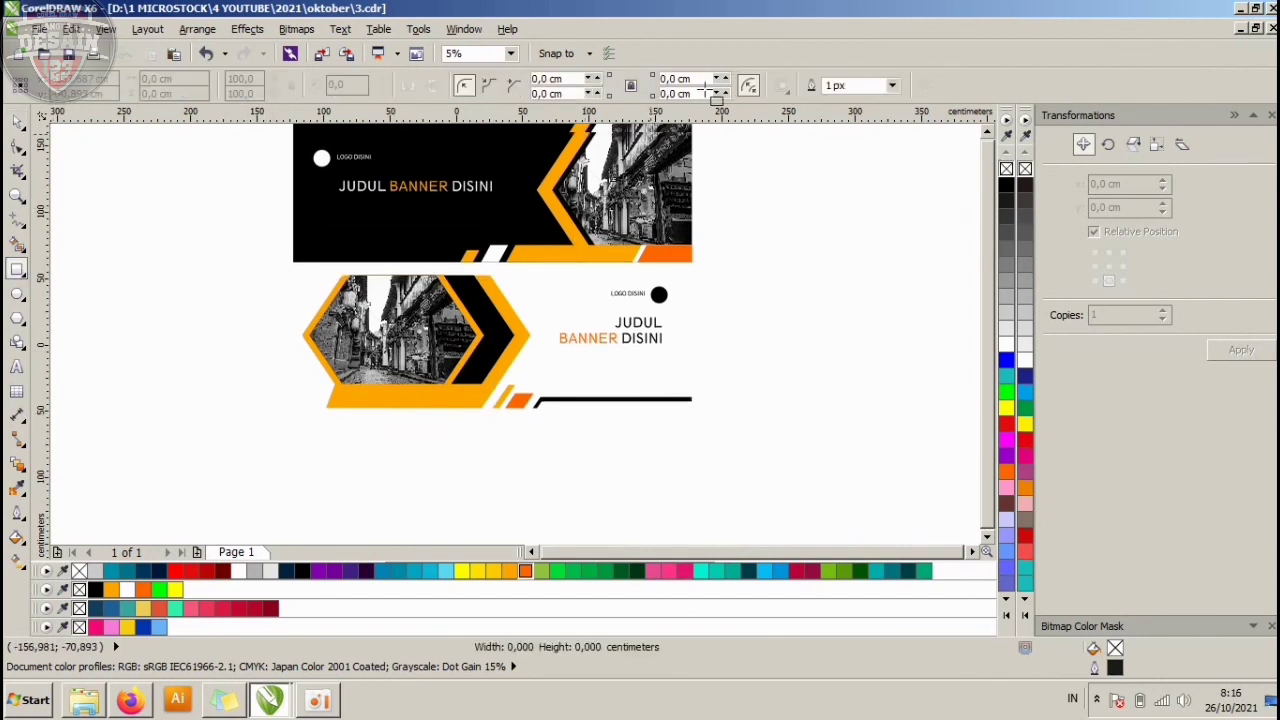
drag(765, 125, 733, 164)
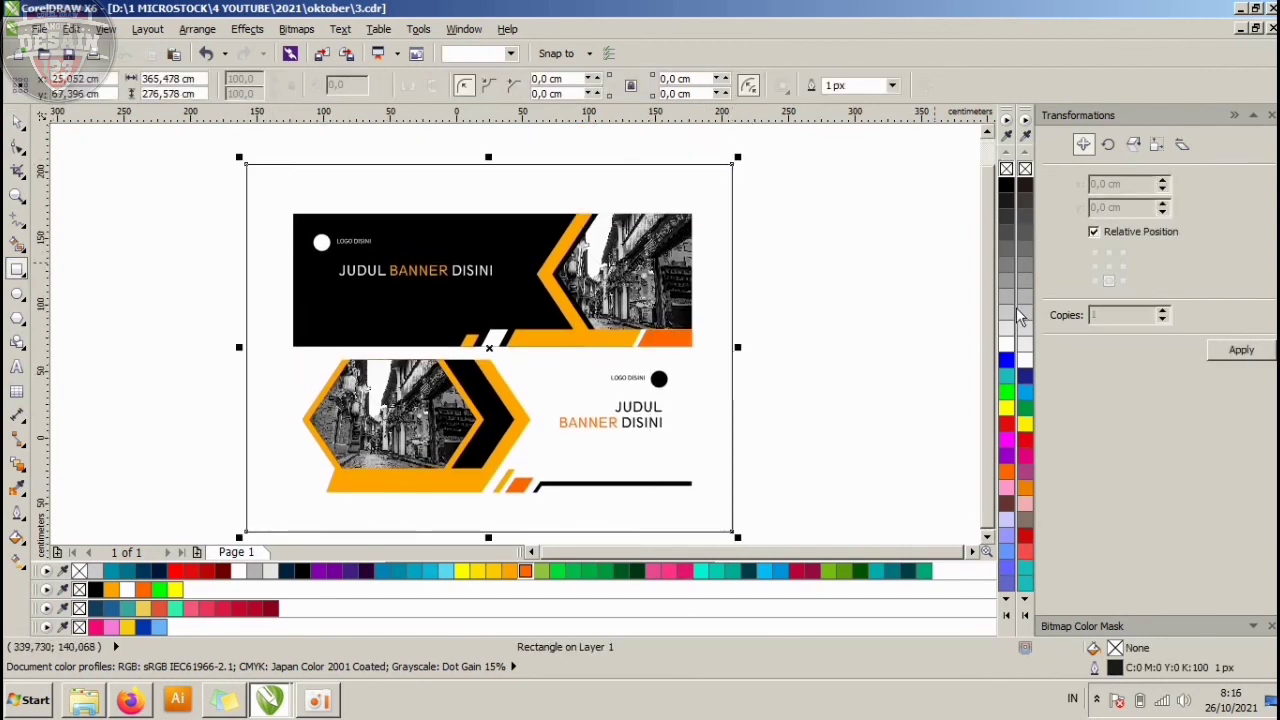
click(1010, 306)
right_click(1006, 169)
key(shift+Page_Down)
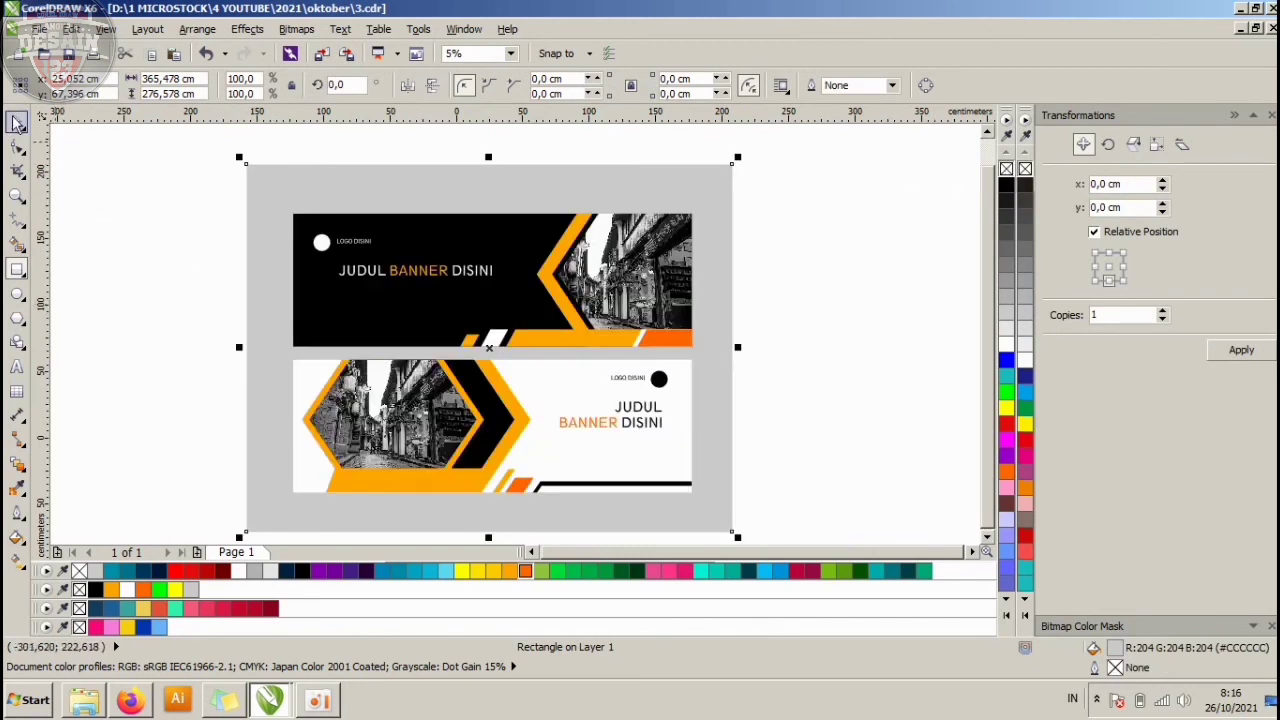
click(783, 292)
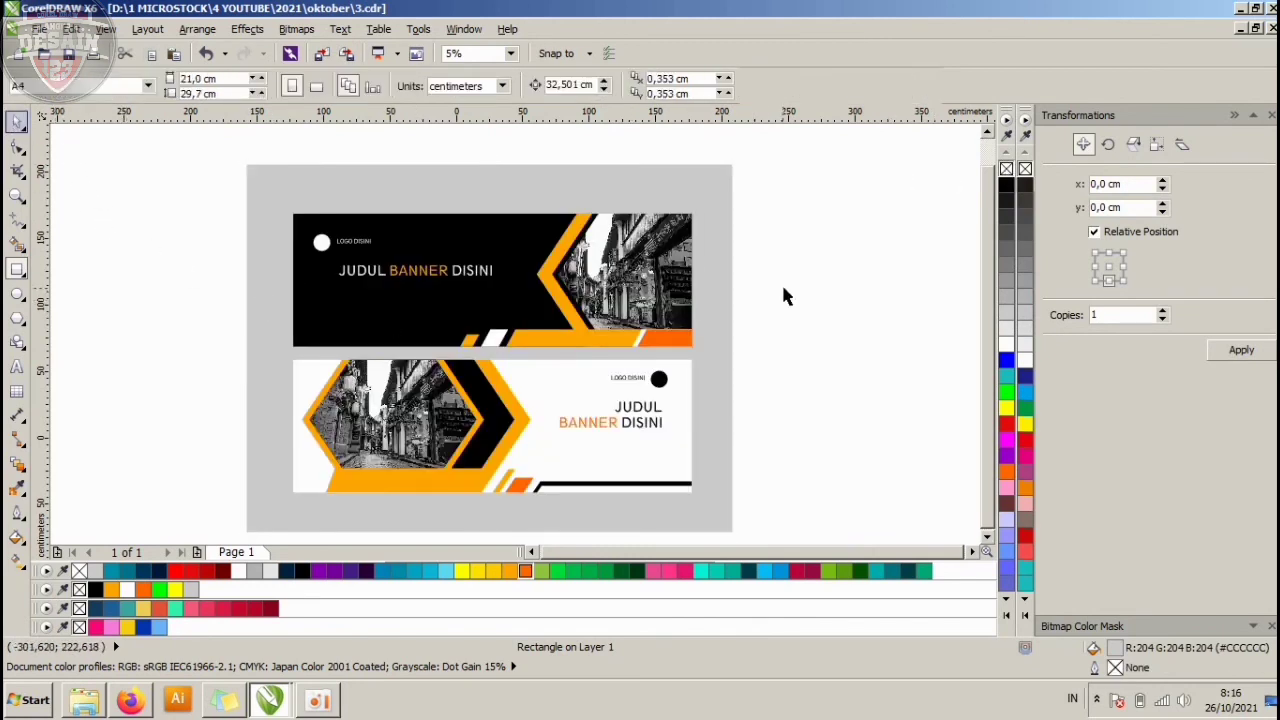
click(20, 194)
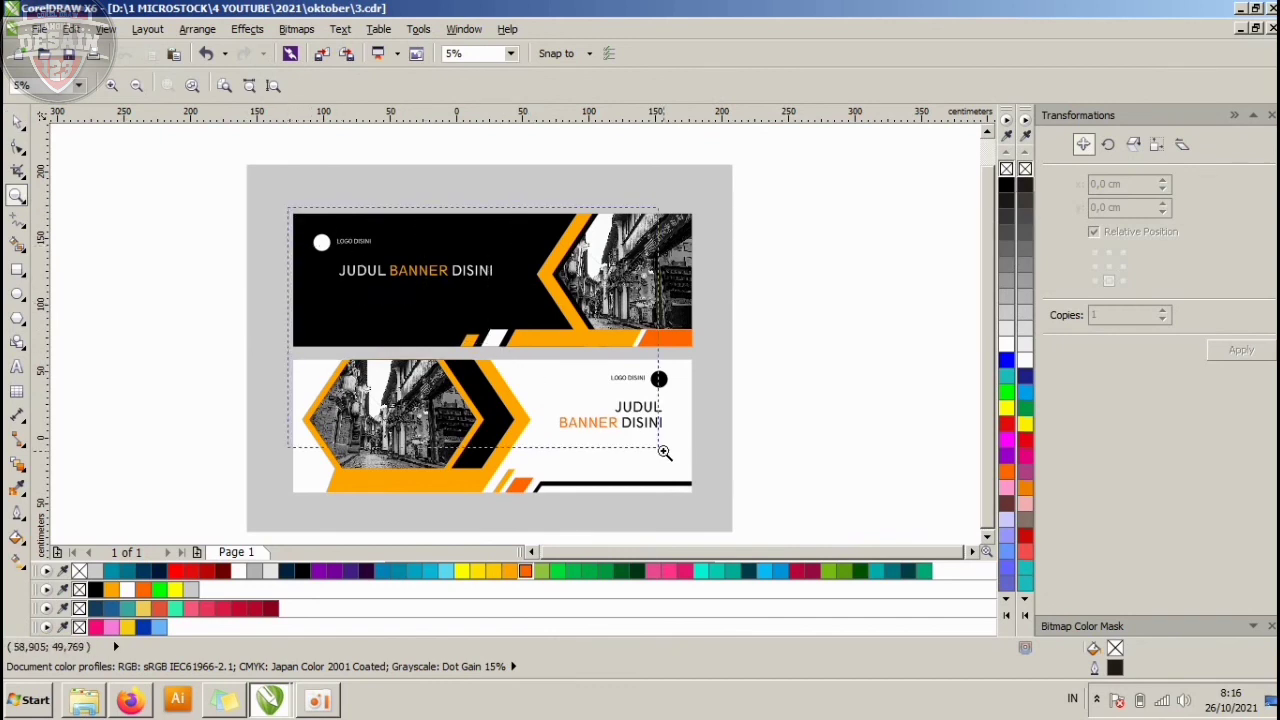
drag(664, 453, 668, 457)
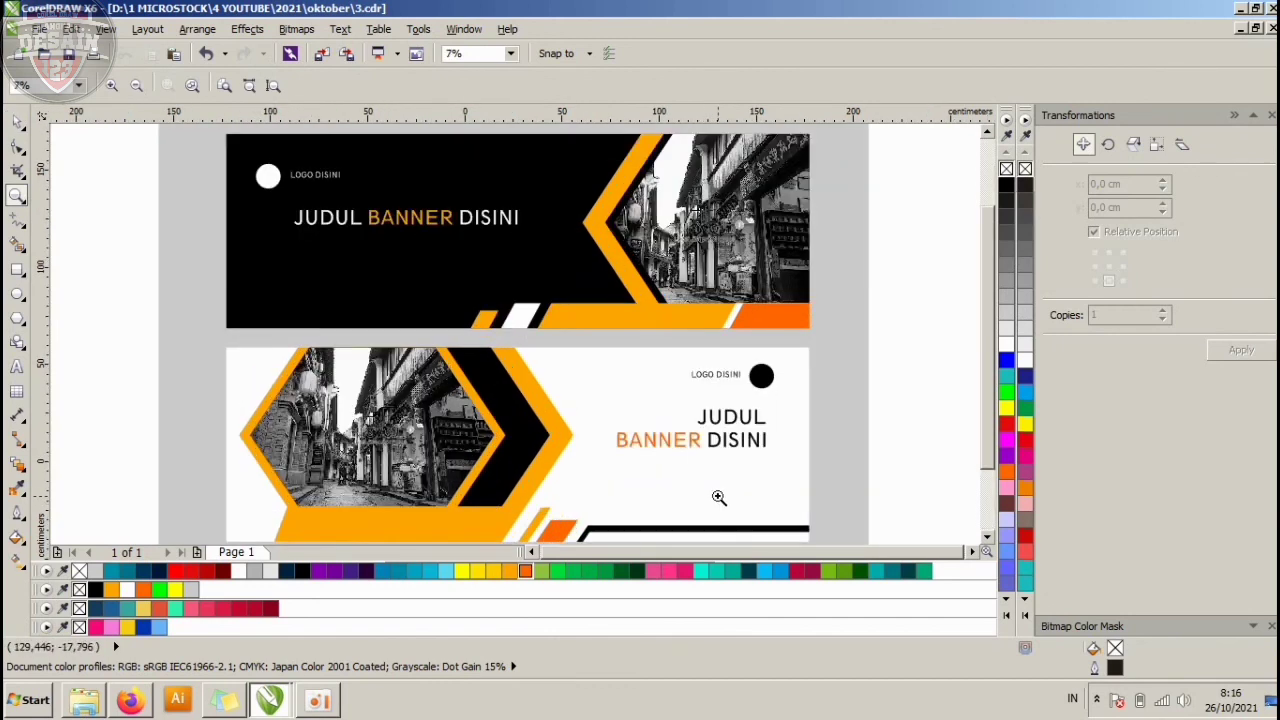